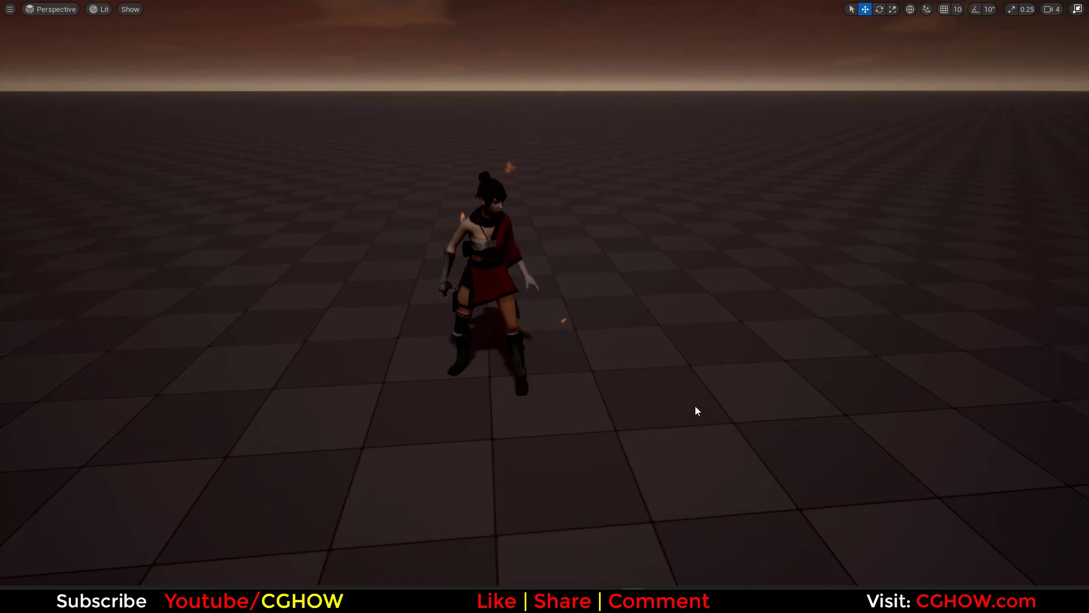
Switch to the ArtStation page of League of Legends inspired shields and examine the fiery sun themed shield video beside the other shields
{"action": "right_click_drag", "start_coordinate": [696, 406], "coordinate": [696, 406], "text": "alt"}
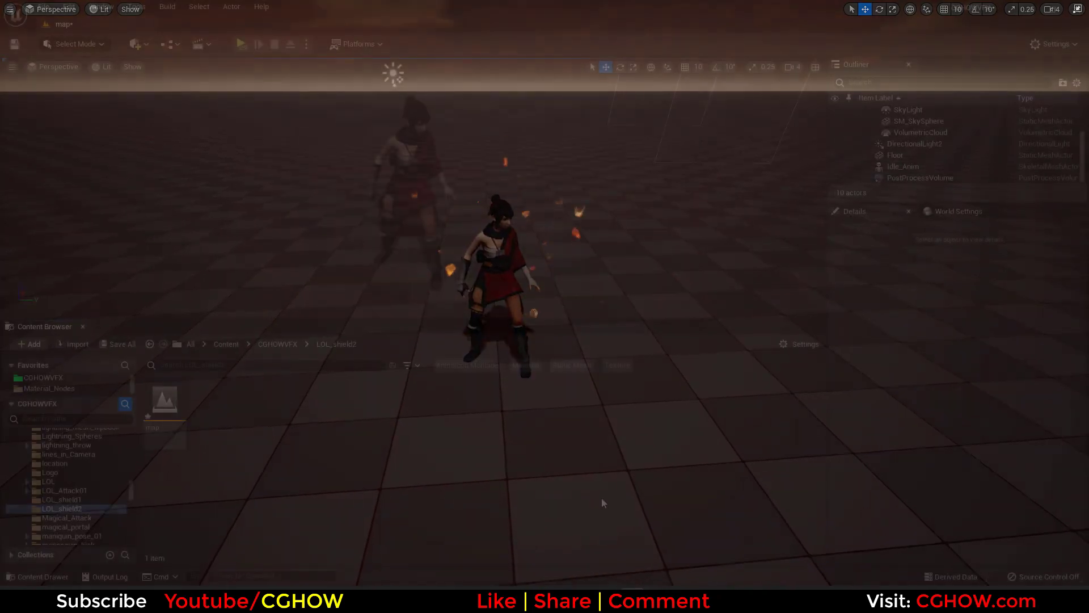
{"action": "key", "text": "alt+Tab"}
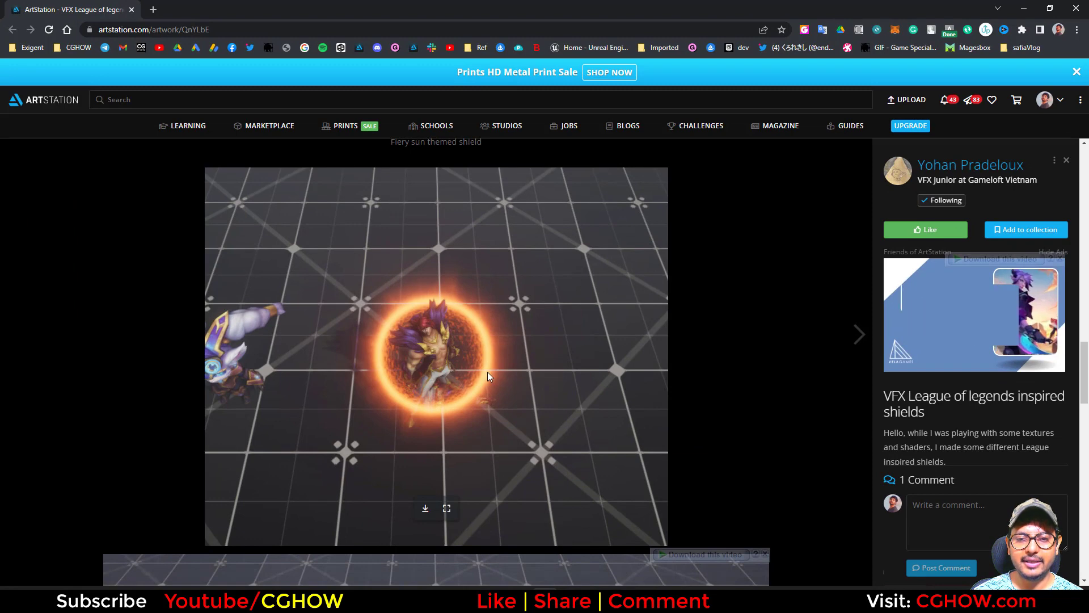
{"action": "scroll", "coordinate": [501, 369], "scroll_direction": "up", "scroll_amount": 7}
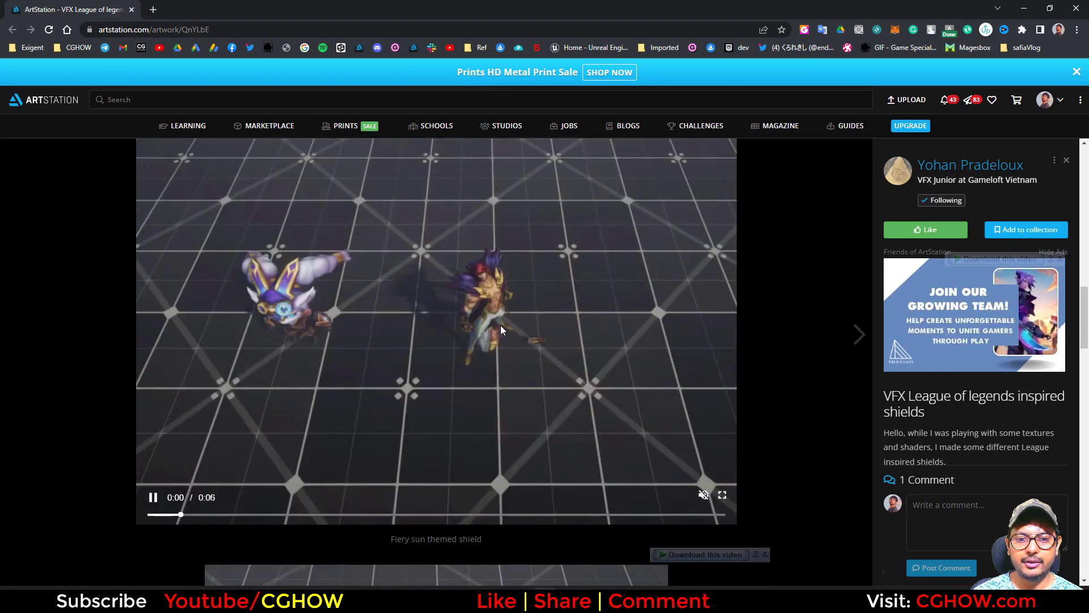
{"action": "scroll", "coordinate": [513, 312], "scroll_direction": "down", "scroll_amount": 4}
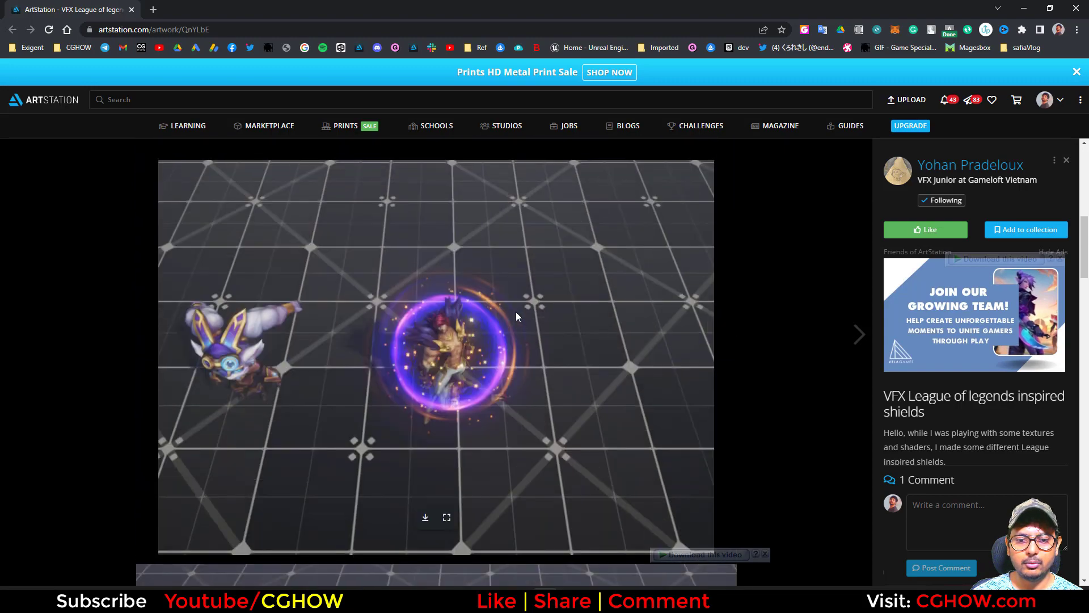
{"action": "scroll", "coordinate": [474, 384], "scroll_direction": "up", "scroll_amount": 4}
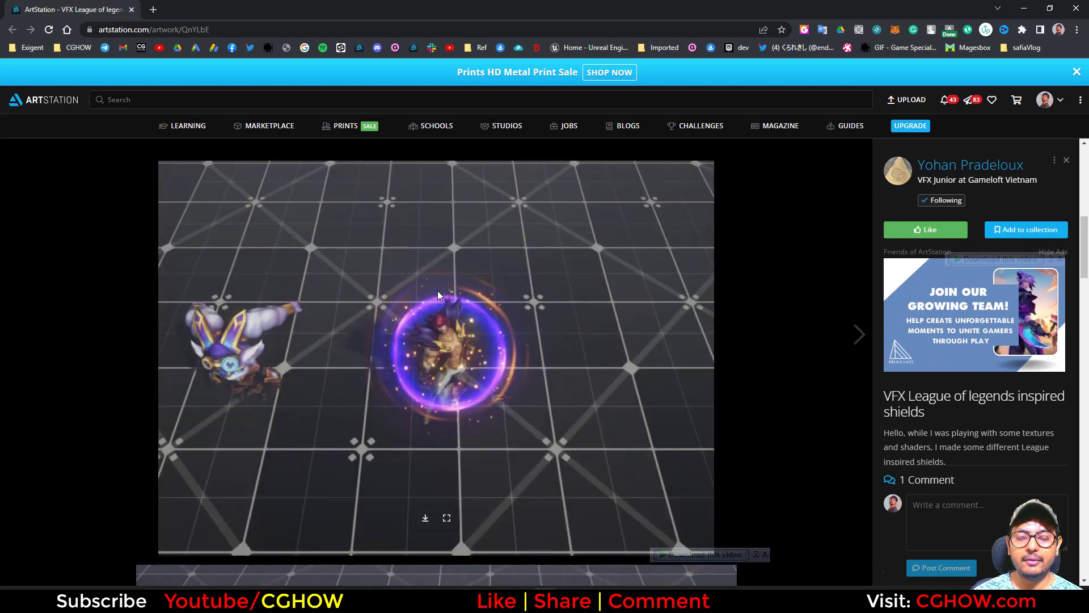
{"action": "scroll", "coordinate": [437, 291], "scroll_direction": "down", "scroll_amount": 8}
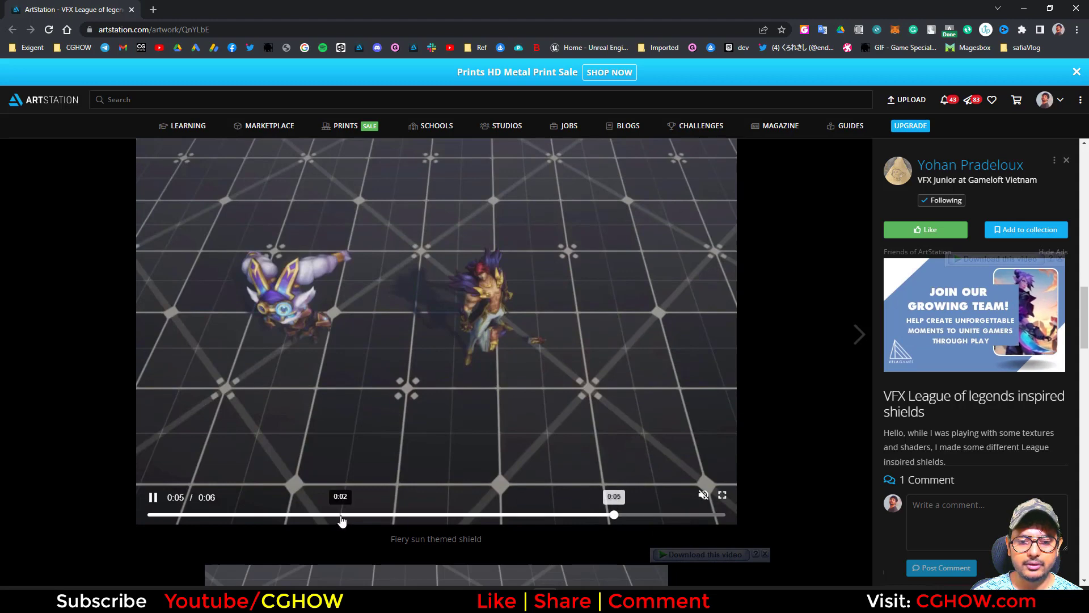
{"action": "left_click", "coordinate": [340, 514]}
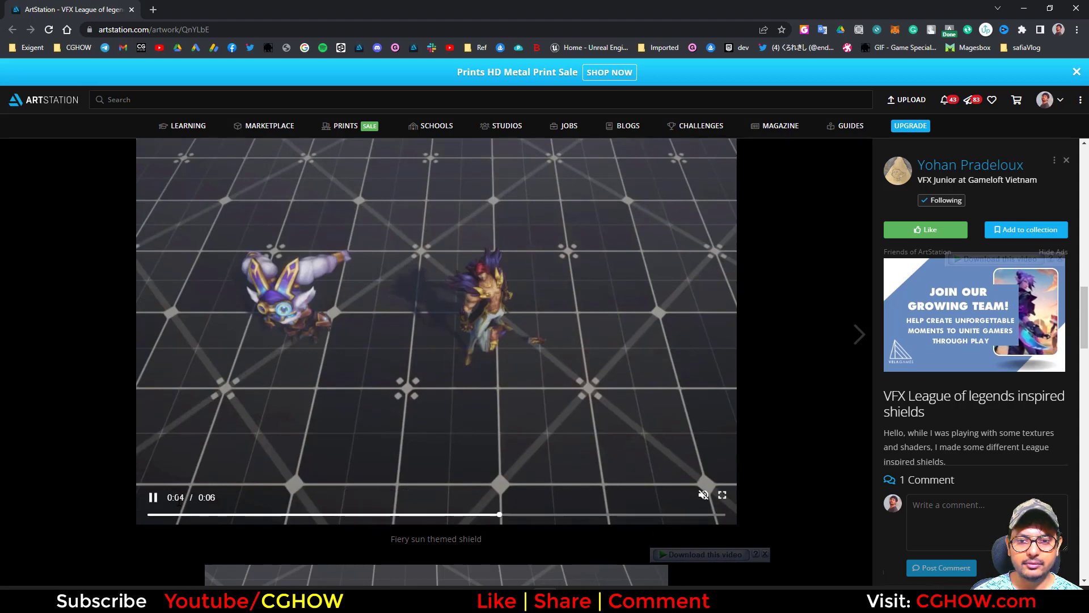
{"action": "scroll", "coordinate": [264, 512], "scroll_direction": "down", "scroll_amount": 6}
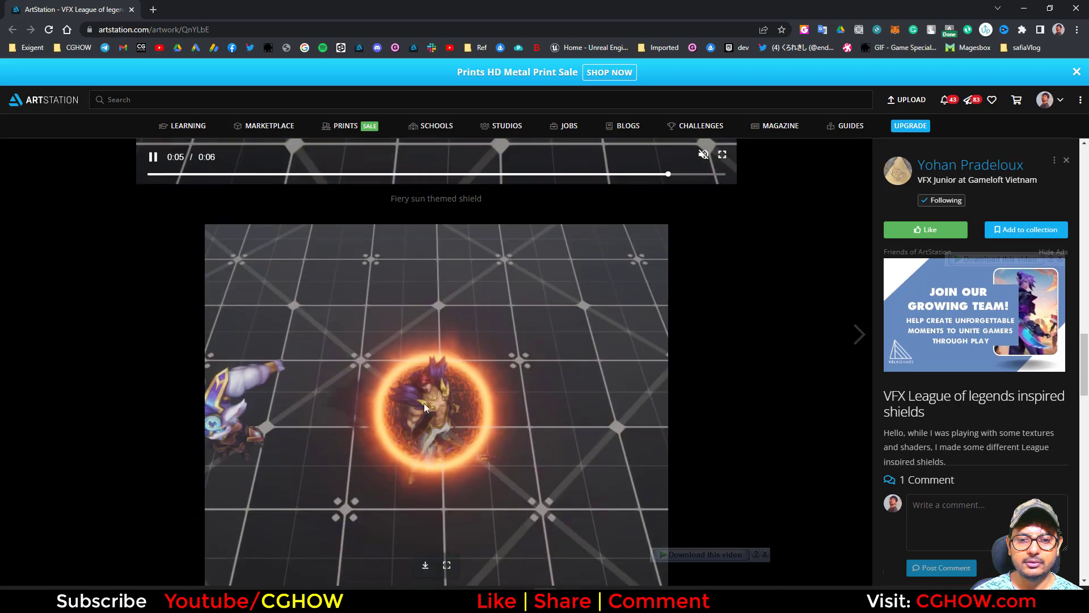
{"action": "scroll", "coordinate": [424, 484], "scroll_direction": "up", "scroll_amount": 3}
{"action": "scroll", "coordinate": [442, 517], "scroll_direction": "up", "scroll_amount": 3}
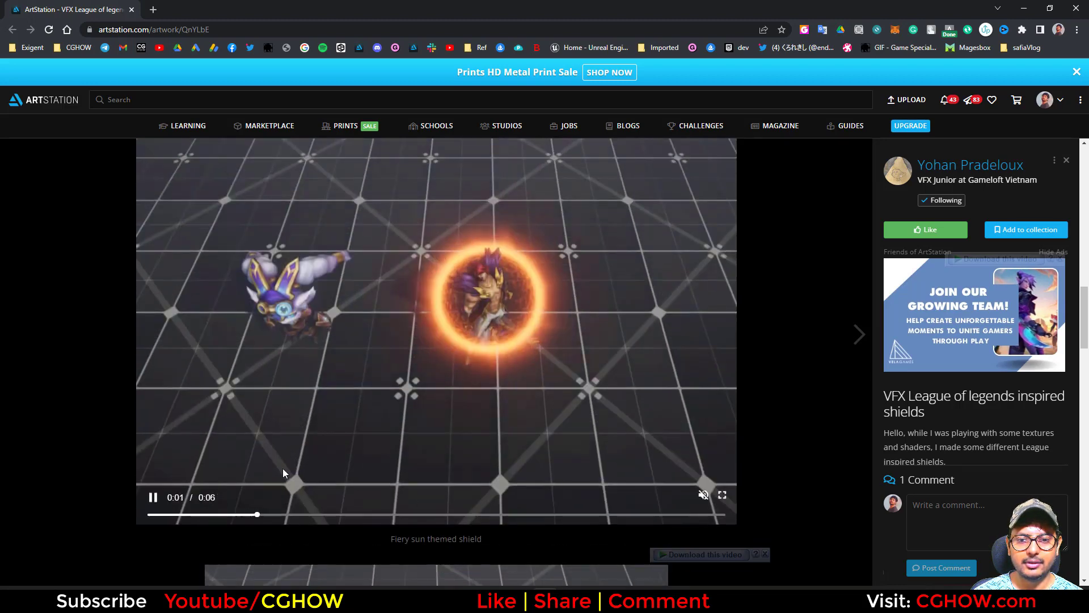
{"action": "left_click", "coordinate": [155, 515]}
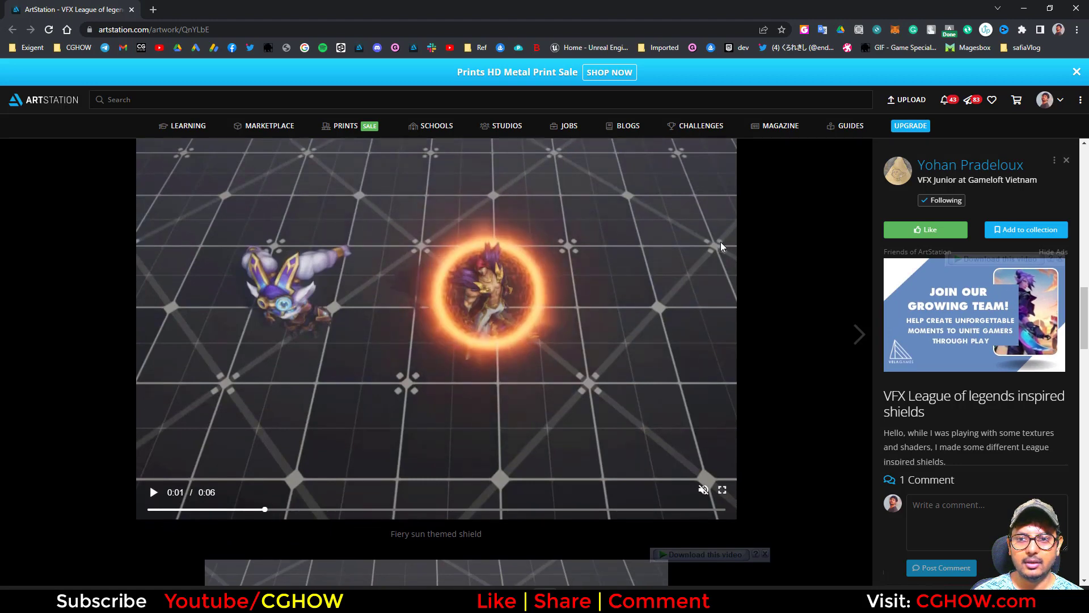
{"action": "scroll", "coordinate": [722, 243], "scroll_direction": "up", "scroll_amount": 2}
{"action": "scroll", "coordinate": [693, 391], "scroll_direction": "down", "scroll_amount": 2}
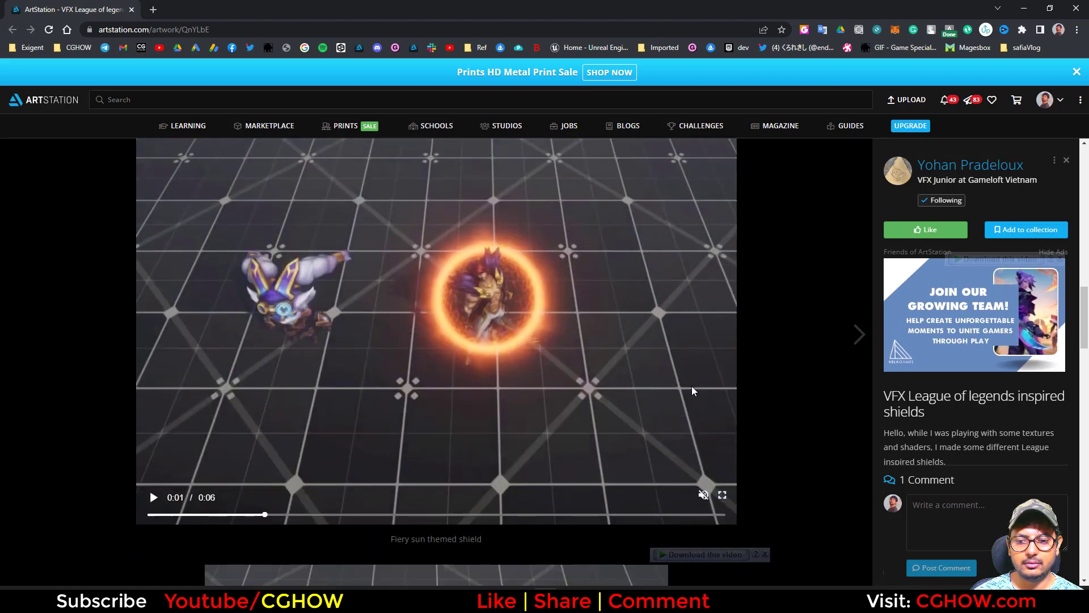
{"action": "left_click", "coordinate": [711, 553]}
{"action": "left_click", "coordinate": [543, 348]}
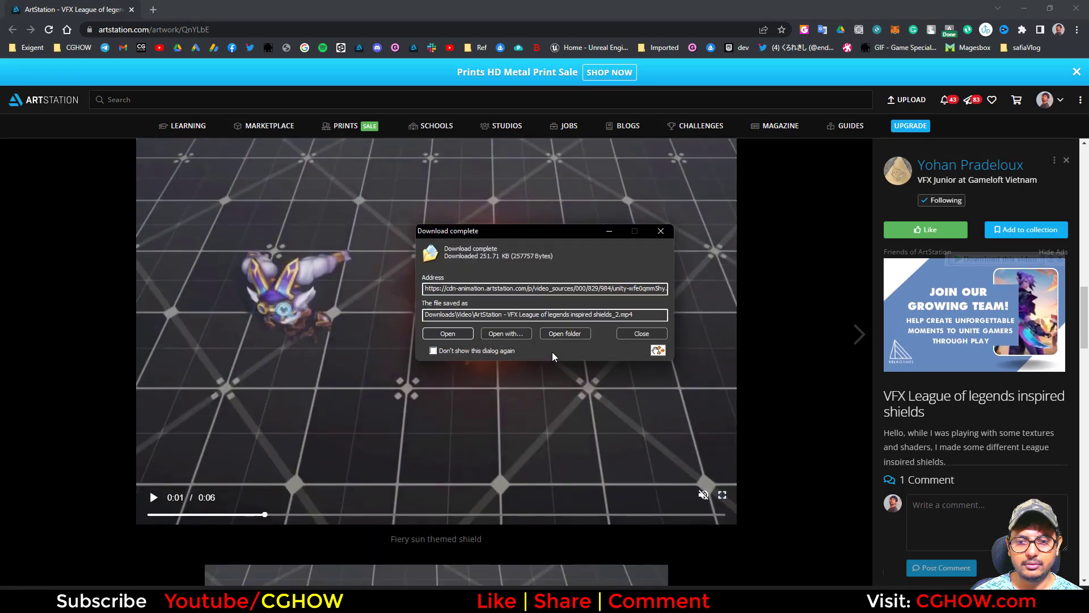
{"action": "left_click", "coordinate": [528, 333]}
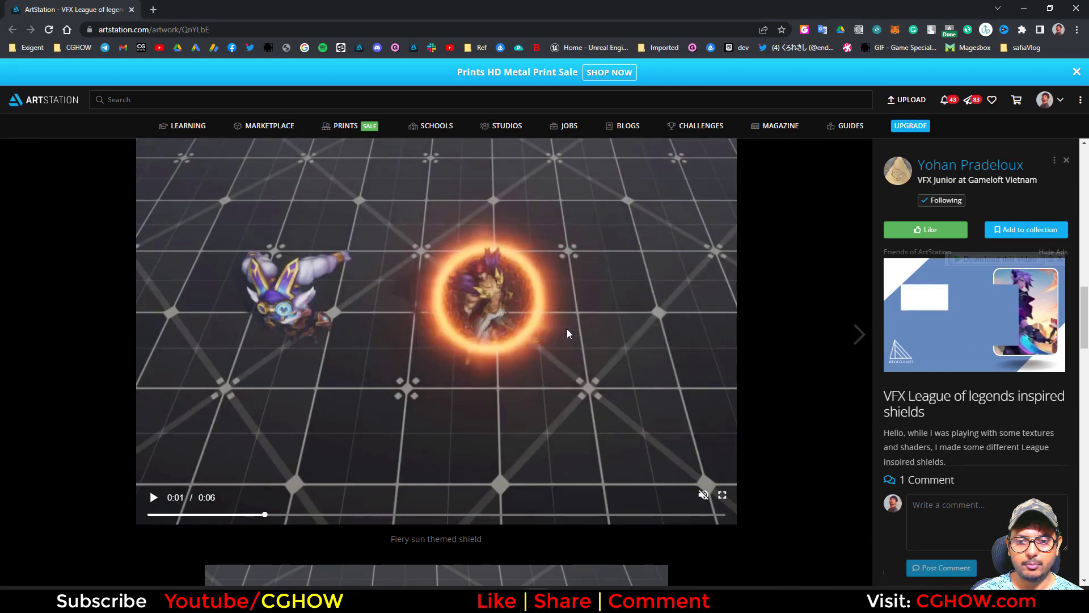
{"action": "left_click", "coordinate": [533, 289]}
{"action": "left_click", "coordinate": [605, 427]}
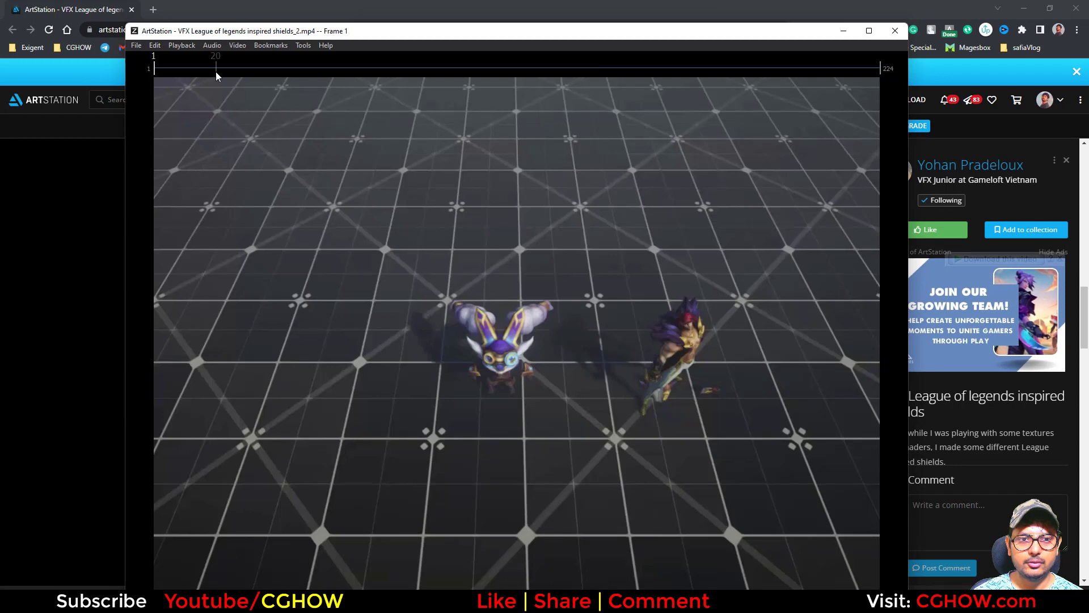
{"action": "left_click", "coordinate": [215, 69]}
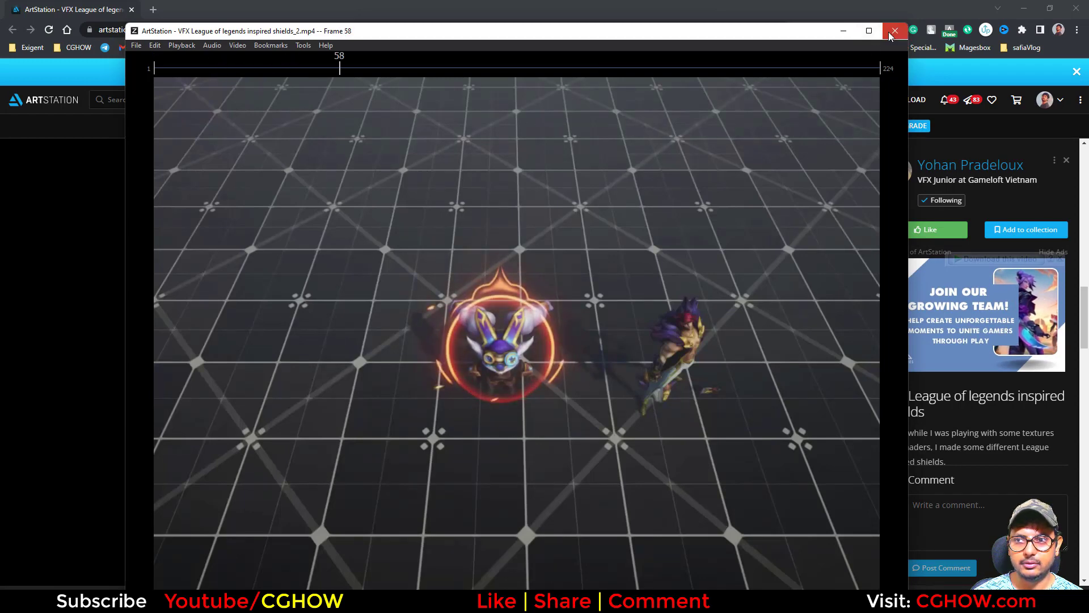
{"action": "left_click", "coordinate": [895, 31]}
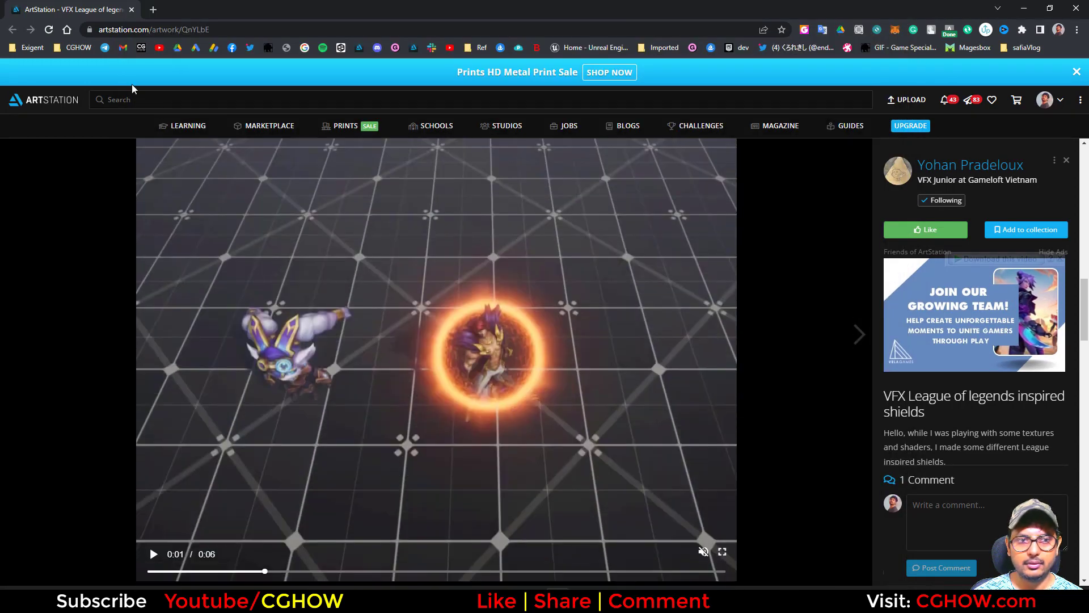
Reload the ArtStation page and examine the fiery sun shield video frame by frame in the video player between frames 31 and 51
{"action": "left_click", "coordinate": [49, 30]}
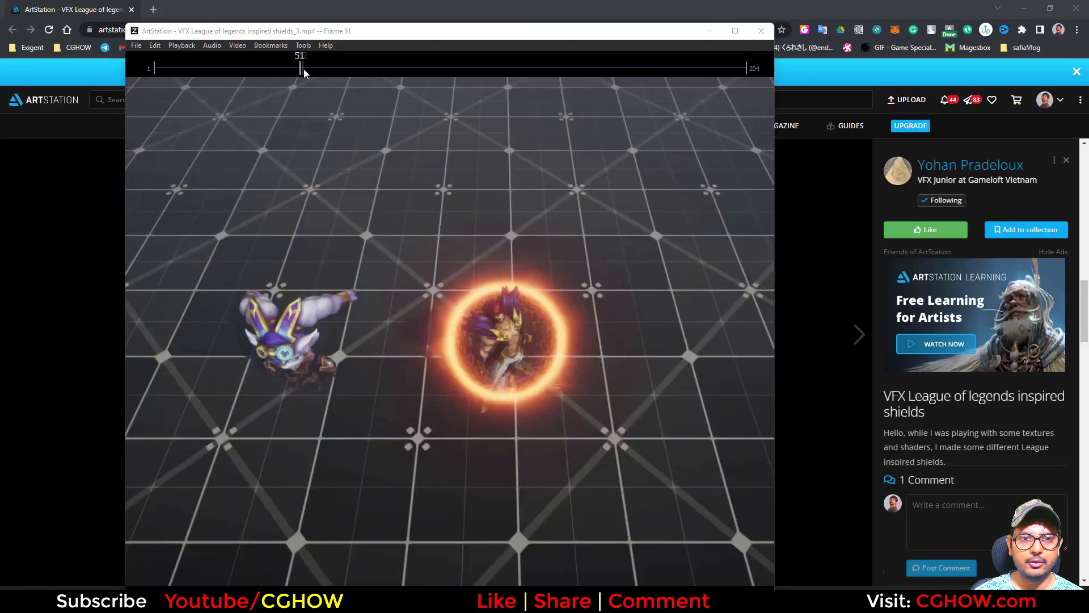
{"action": "left_click_drag", "start_coordinate": [304, 69], "coordinate": [242, 80]}
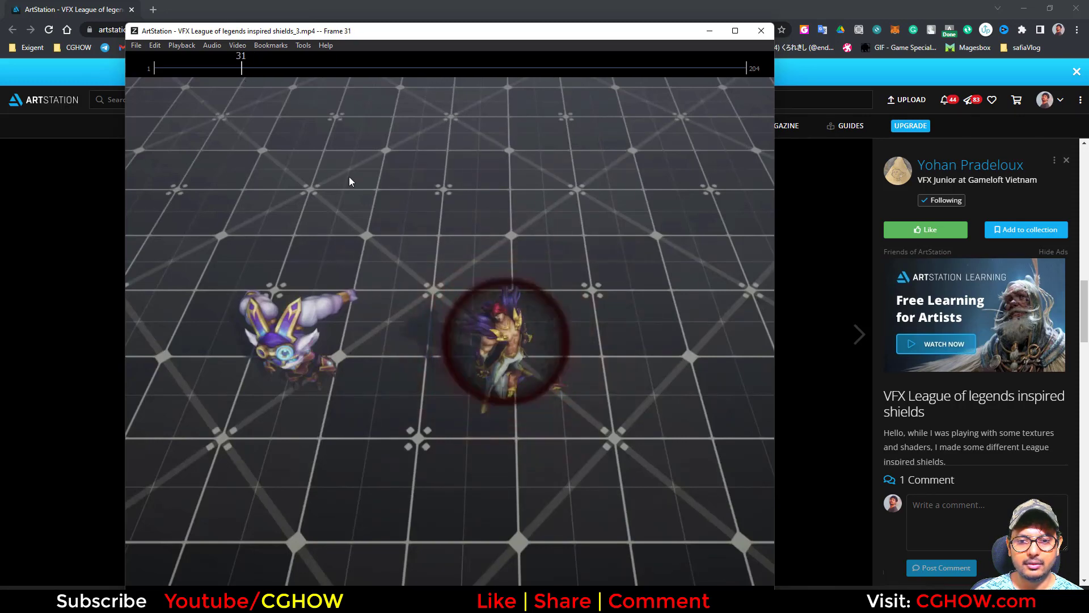
{"action": "left_click_drag", "start_coordinate": [249, 70], "coordinate": [264, 71]}
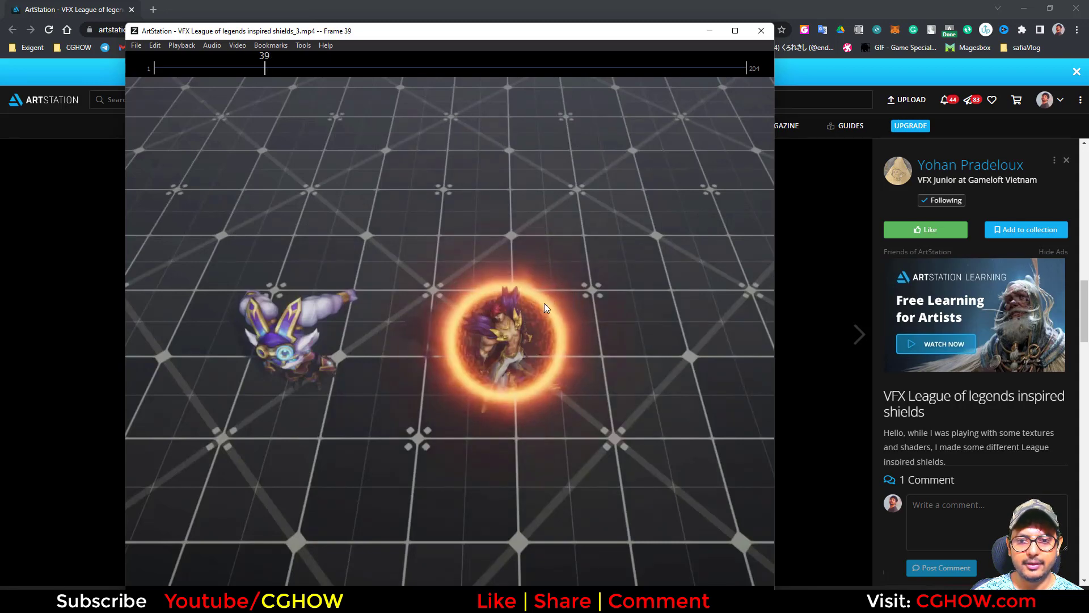
{"action": "left_click_drag", "start_coordinate": [271, 69], "coordinate": [248, 99]}
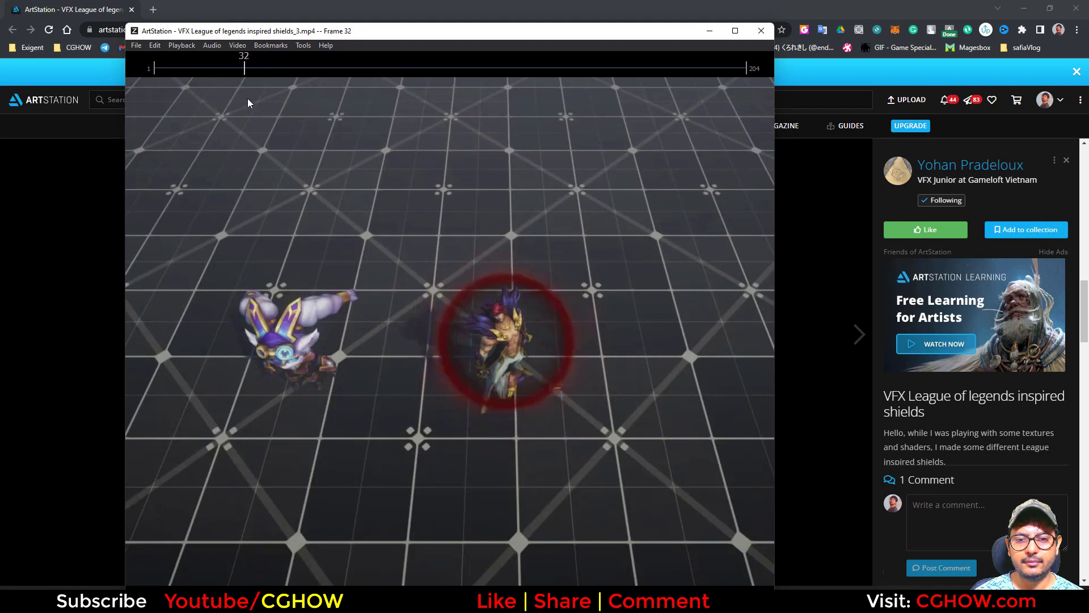
{"action": "mouse_move", "coordinate": [285, 56]}
{"action": "left_mouse_down"}
{"action": "mouse_move", "coordinate": [219, 69]}
{"action": "mouse_move", "coordinate": [274, 70]}
{"action": "left_mouse_up"}
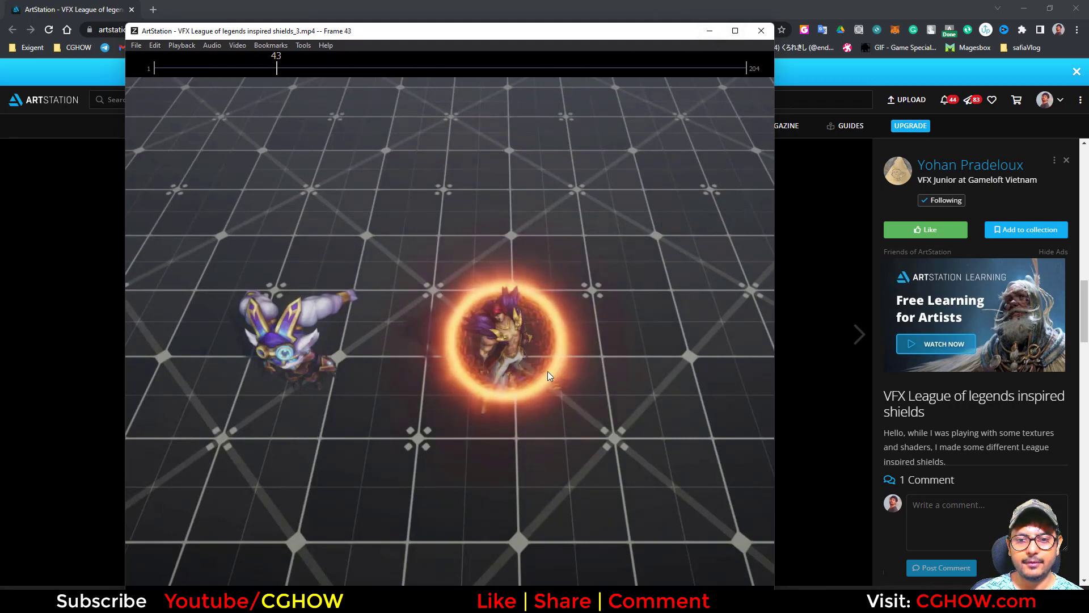
{"action": "left_click", "coordinate": [709, 33]}
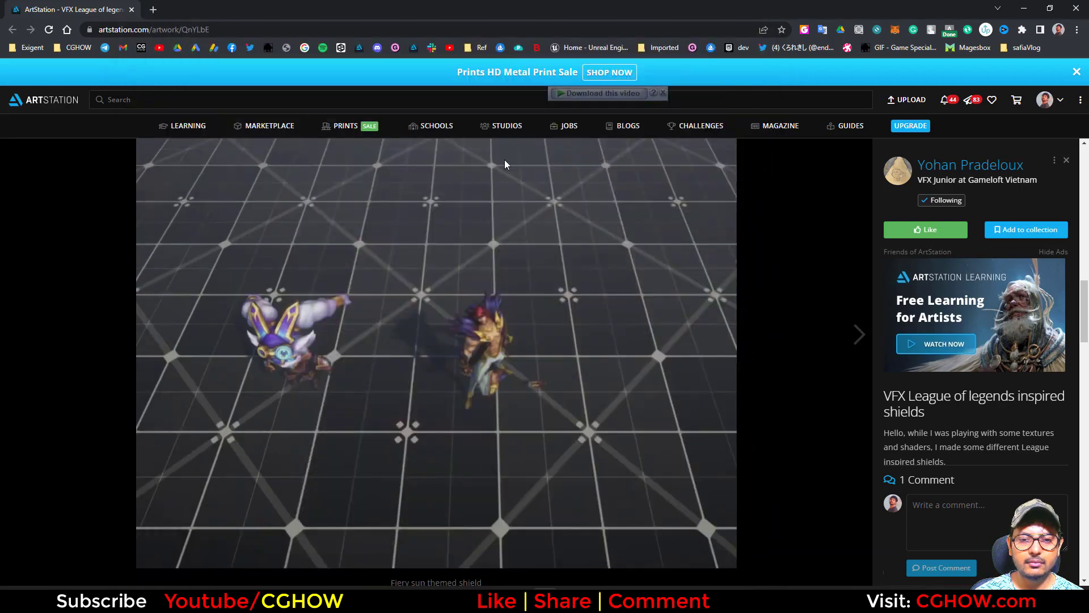
Return to Unreal Engine and create a material named m_ring in the LOL_shield2 folder
{"action": "left_click", "coordinate": [1024, 8]}
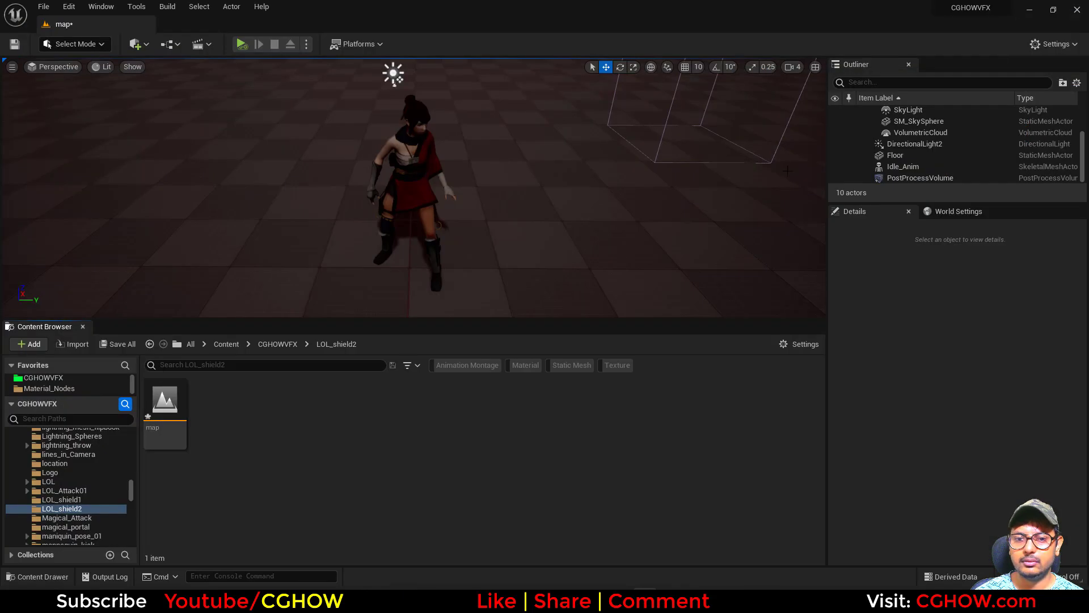
{"action": "right_click", "coordinate": [272, 444]}
{"action": "left_click", "coordinate": [335, 210]}
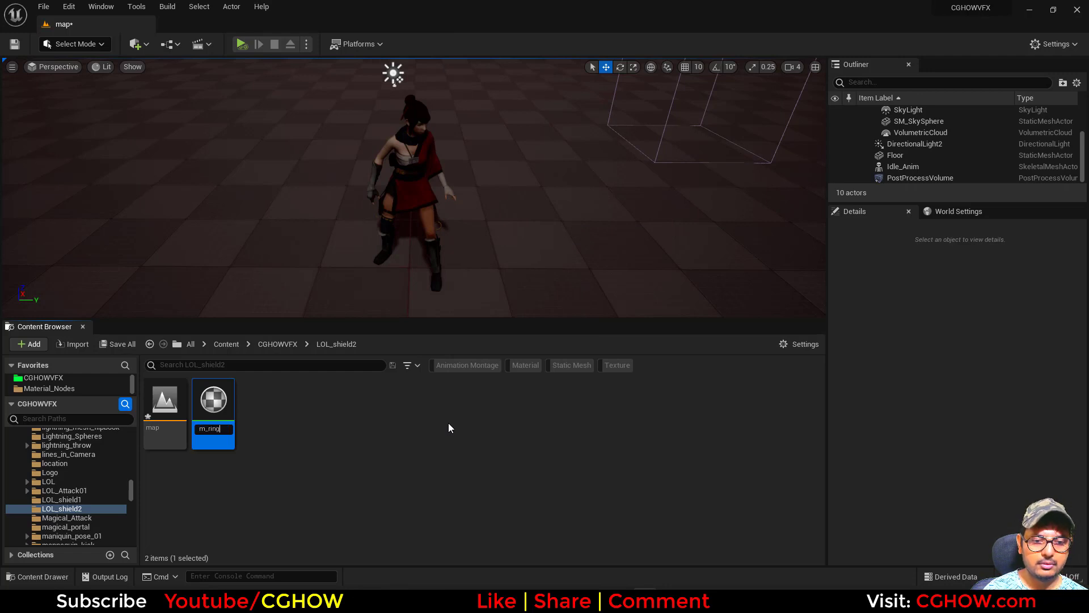
{"action": "key", "text": "Return"}
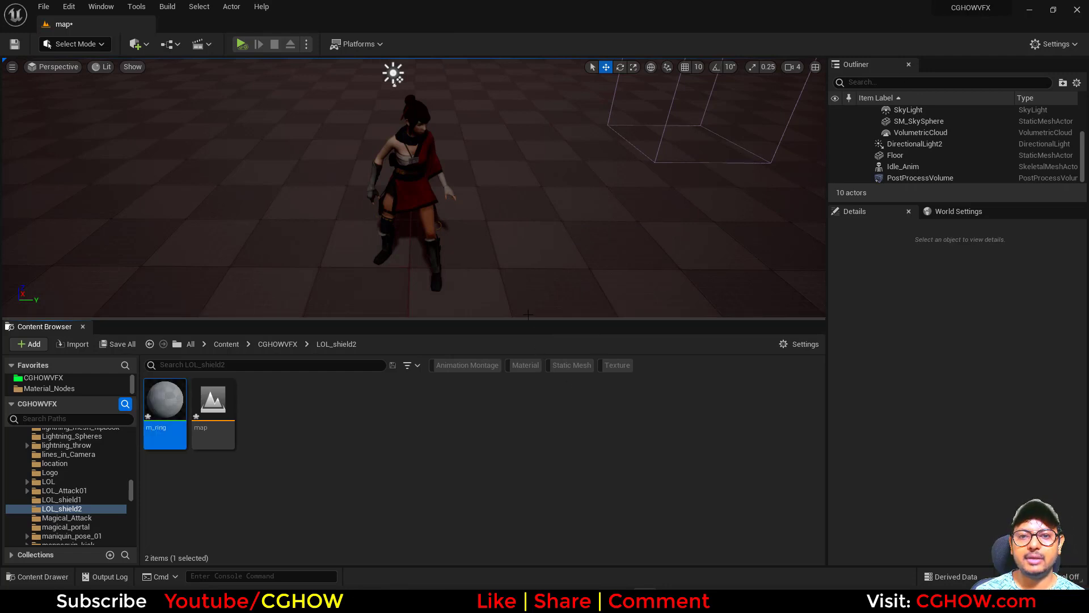
Enlarge the level viewport and save the m_ring material together with the map
{"action": "left_click_drag", "start_coordinate": [525, 320], "coordinate": [530, 361]}
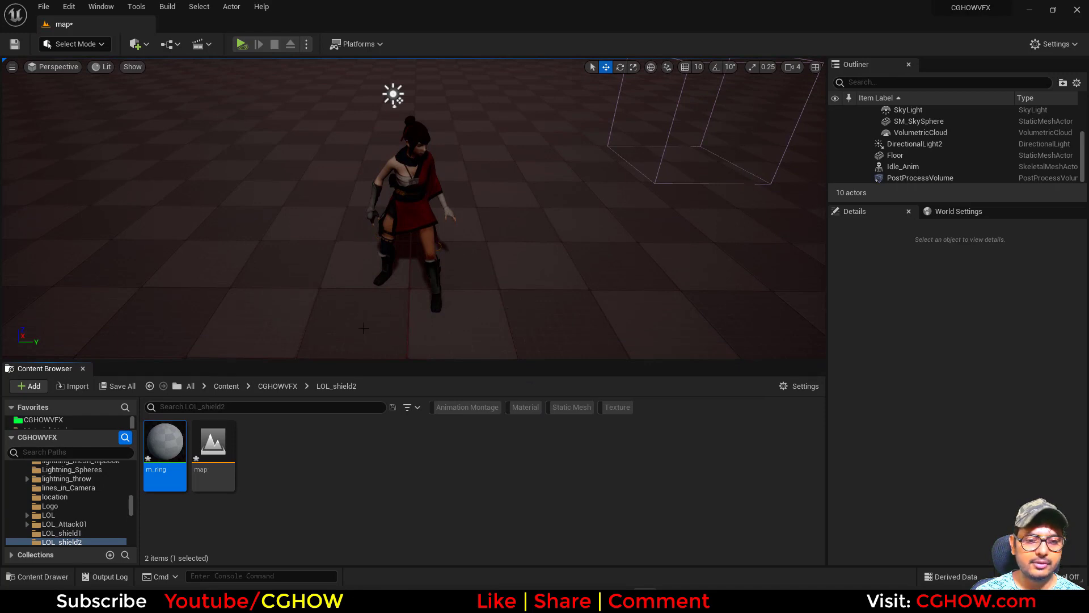
{"action": "left_click", "coordinate": [118, 386]}
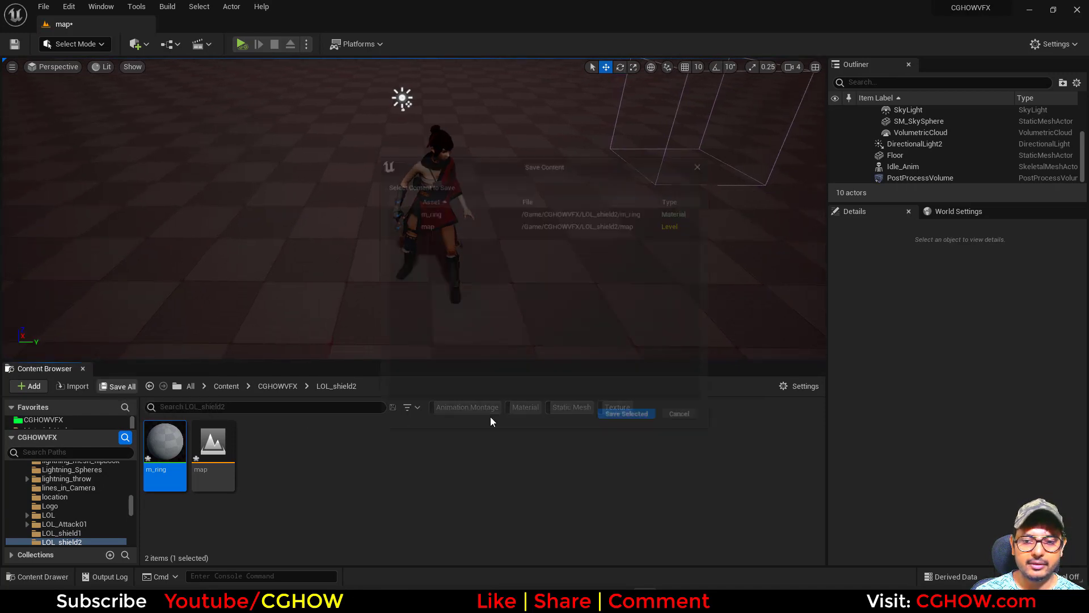
{"action": "left_click", "coordinate": [624, 432]}
{"action": "left_click", "coordinate": [293, 499]}
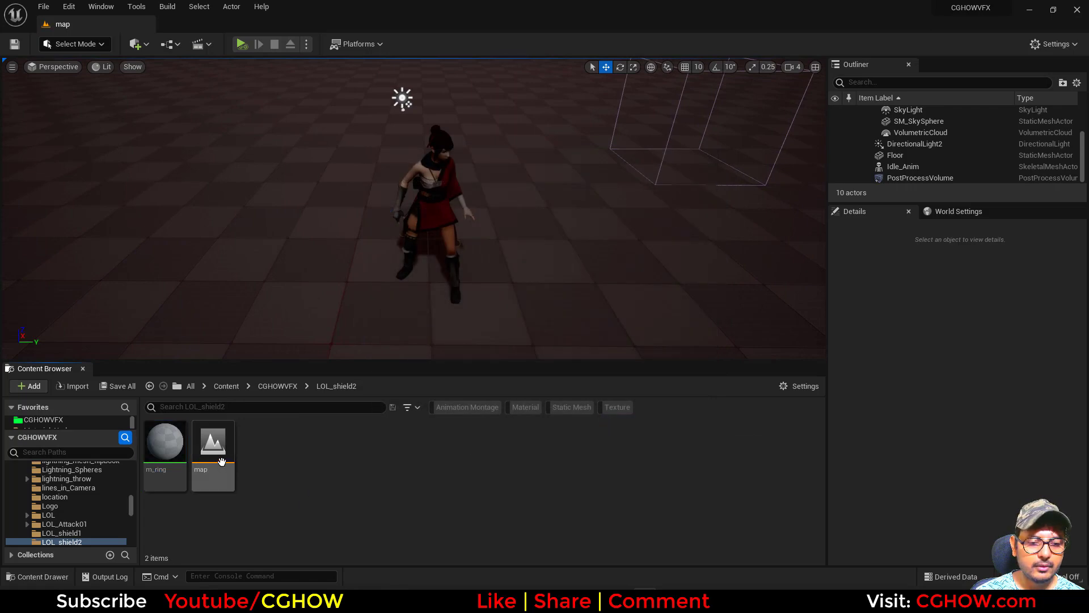
Open m_ring for editing, docked beside the map, and add a RadialGradientExponential node to its graph
{"action": "double_click", "coordinate": [165, 443]}
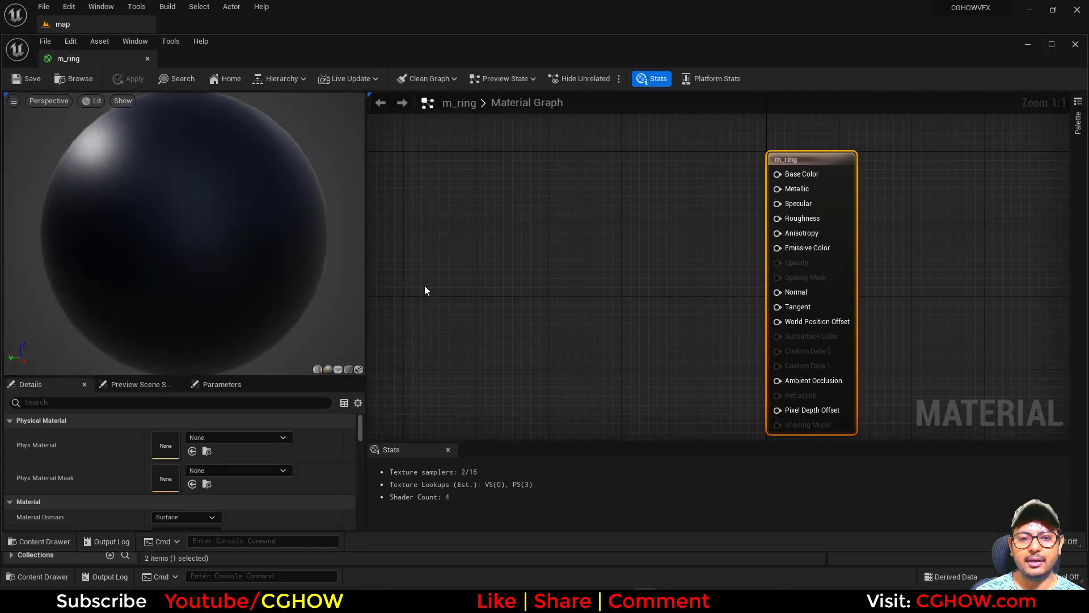
{"action": "left_click_drag", "start_coordinate": [118, 67], "coordinate": [182, 26]}
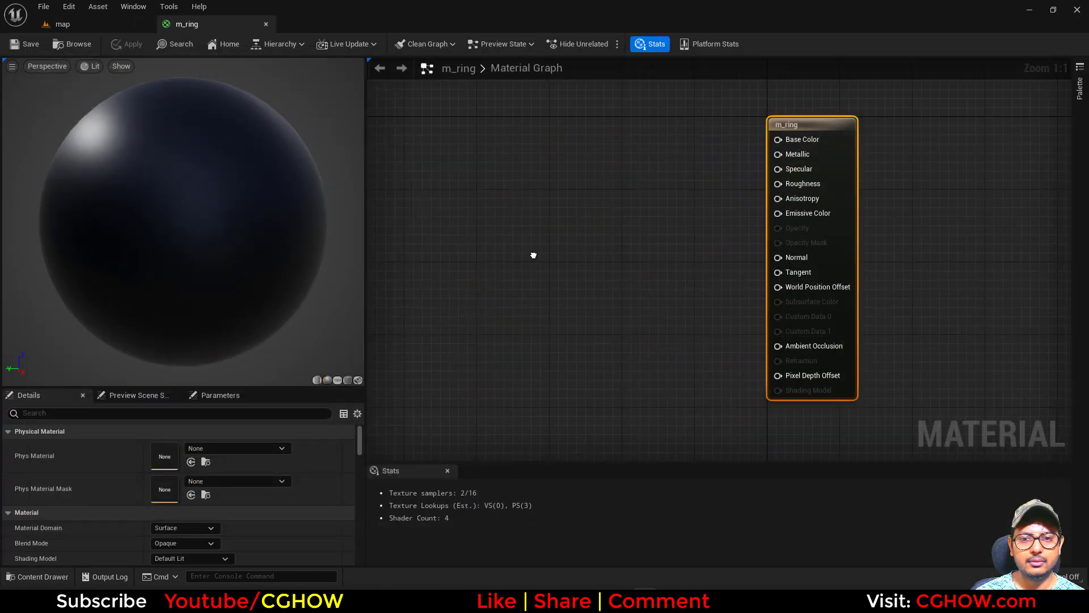
{"action": "right_click", "coordinate": [553, 215]}
{"action": "type", "text": "rad"}
{"action": "left_click", "coordinate": [598, 338]}
{"action": "right_click_drag", "start_coordinate": [449, 230], "coordinate": [471, 248]}
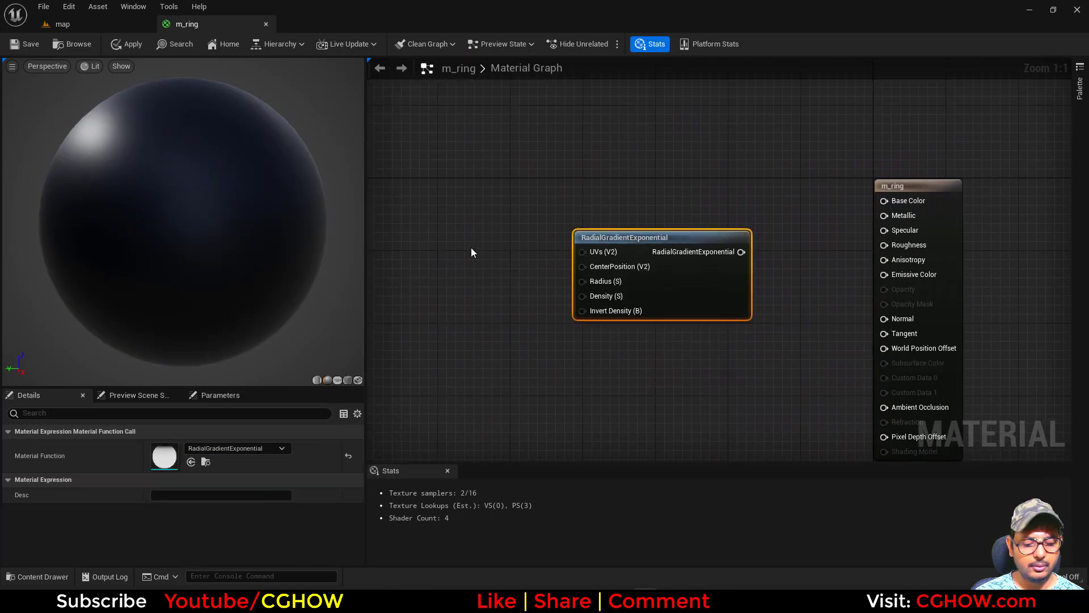
Add a VectorToRadialValue node and connect its Linear Distance output to the UVs input of RadialGradientExponential
{"action": "right_click", "coordinate": [472, 249]}
{"action": "type", "text": "vec"}
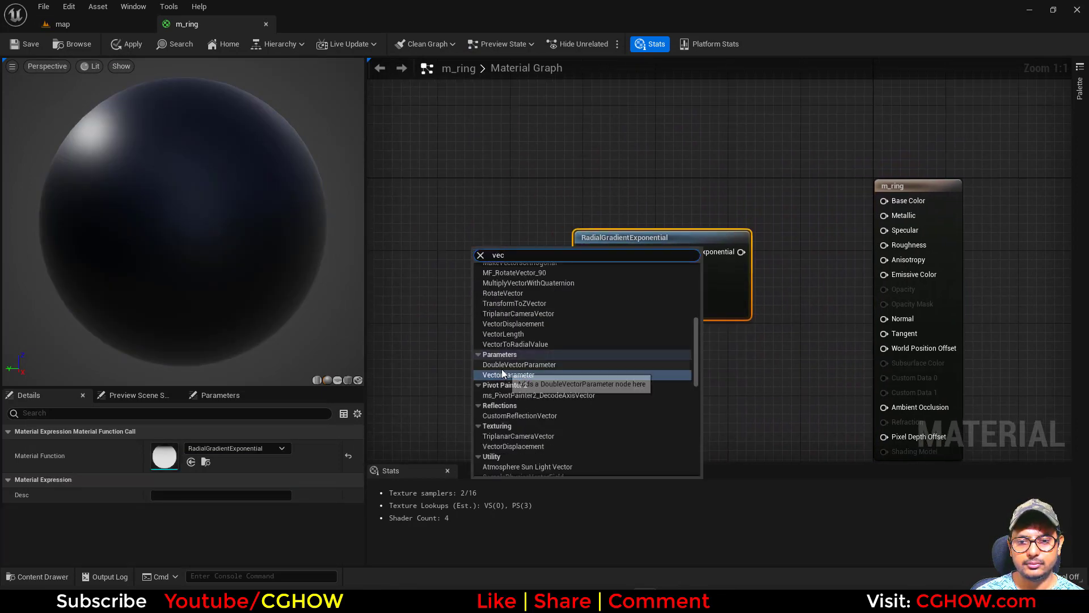
{"action": "left_click", "coordinate": [517, 345]}
{"action": "left_click_drag", "start_coordinate": [636, 278], "coordinate": [587, 253]}
Preview the RadialGradientExponential node on a plane and move the VectorToRadialValue node farther away from it
{"action": "left_click", "coordinate": [634, 242]}
{"action": "key", "text": "space"}
{"action": "left_click", "coordinate": [338, 380]}
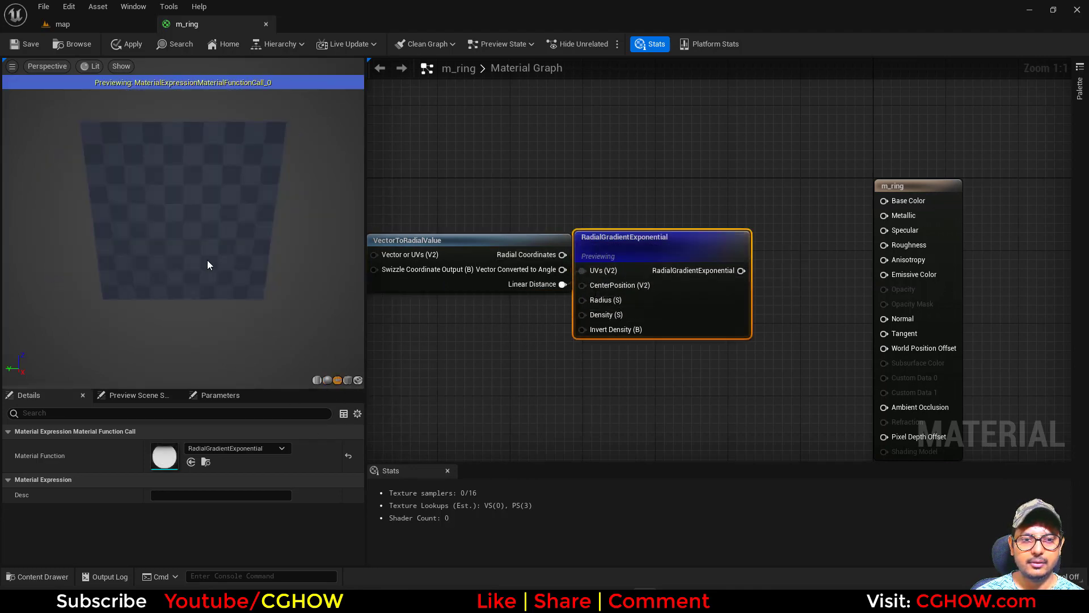
{"action": "left_click_drag", "start_coordinate": [465, 277], "coordinate": [438, 259]}
{"action": "right_click_drag", "start_coordinate": [640, 365], "coordinate": [587, 349]}
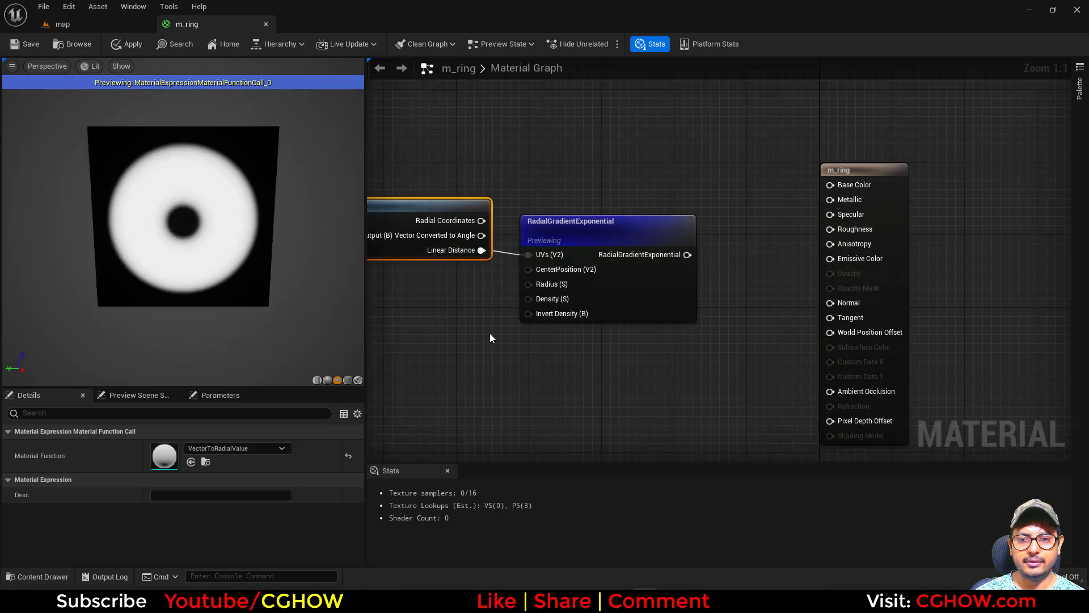
Add a constant node, connect it to the Density input of RadialGradientExponential, and set its value to 0.5
{"action": "key", "text": "1"}
{"action": "left_click", "coordinate": [453, 298]}
{"action": "left_click_drag", "start_coordinate": [474, 320], "coordinate": [528, 299]}
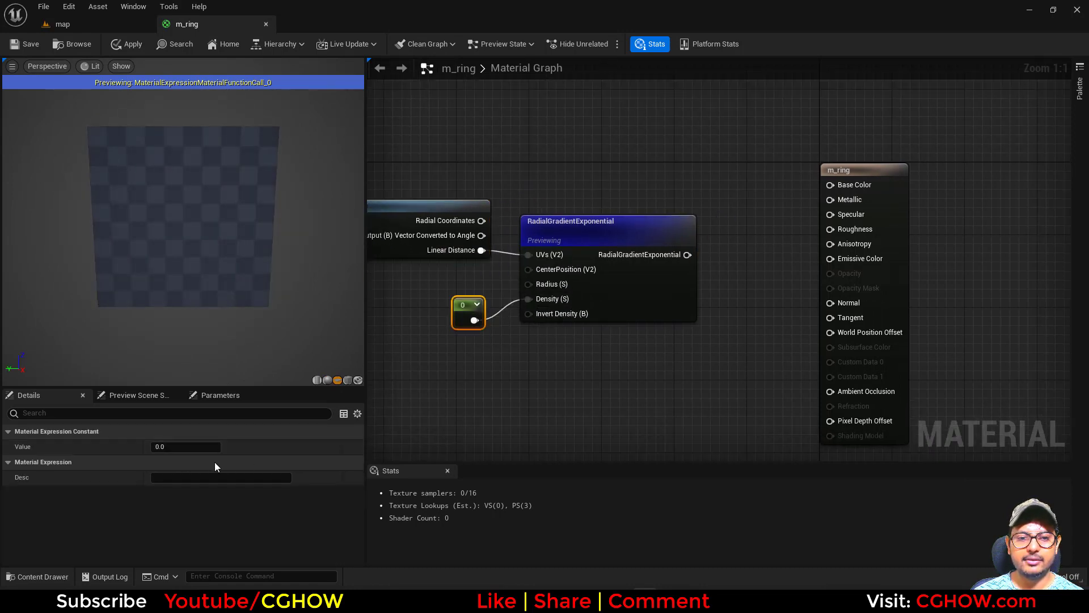
{"action": "left_click", "coordinate": [185, 447]}
{"action": "type", "text": "0.5"}
{"action": "key", "text": "Return"}
Spread out the graph by moving m_ring and RadialGradientExponential farther right and the 0.5 constant lower
{"action": "right_click_drag", "start_coordinate": [785, 267], "coordinate": [681, 290]}
{"action": "left_click_drag", "start_coordinate": [786, 252], "coordinate": [891, 203]}
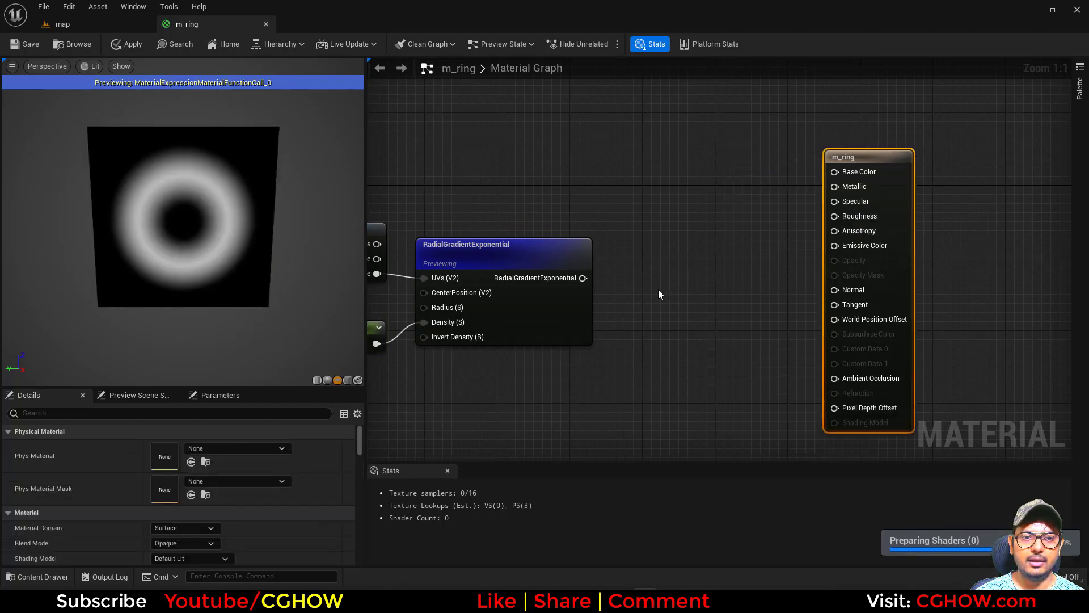
{"action": "left_click_drag", "start_coordinate": [566, 330], "coordinate": [640, 323]}
{"action": "right_click_drag", "start_coordinate": [394, 342], "coordinate": [412, 344]}
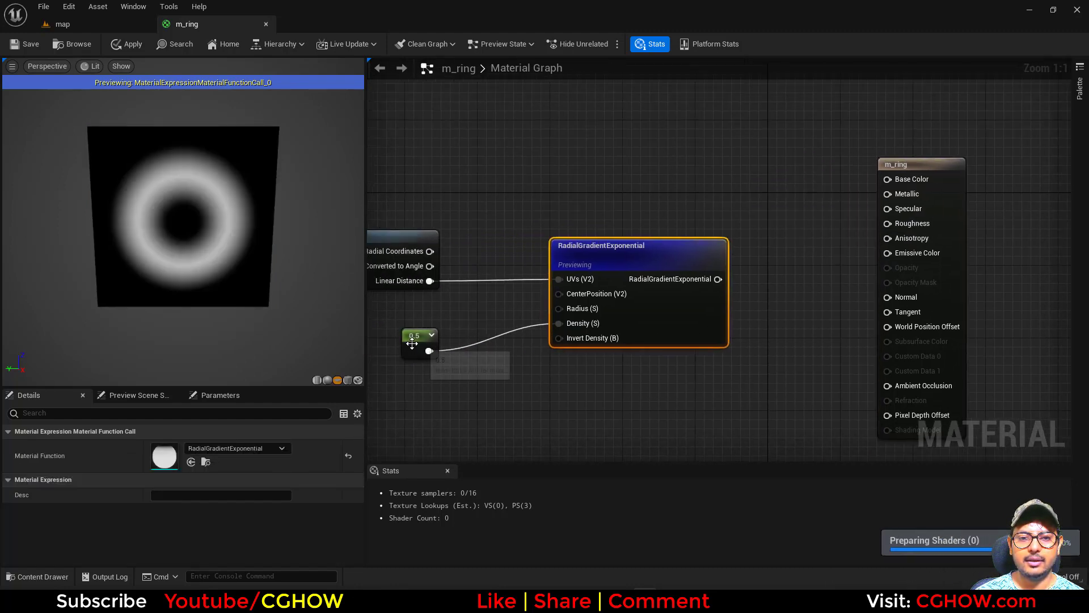
{"action": "left_click_drag", "start_coordinate": [412, 343], "coordinate": [415, 390]}
Add a constant node to the Radius input of RadialGradientExponential, try smaller values, and set it to 0.6
{"action": "left_click", "coordinate": [451, 318]}
{"action": "left_click_drag", "start_coordinate": [469, 330], "coordinate": [560, 309]}
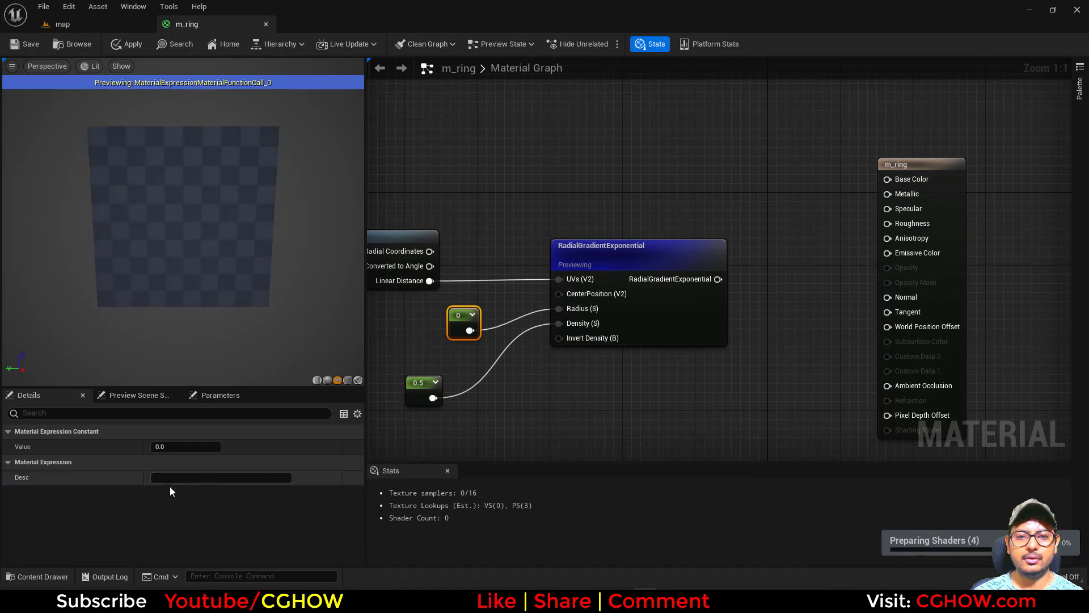
{"action": "left_click", "coordinate": [170, 447]}
{"action": "type", "text": "0.5"}
{"action": "key", "text": "Return"}
{"action": "key", "text": "Return"}
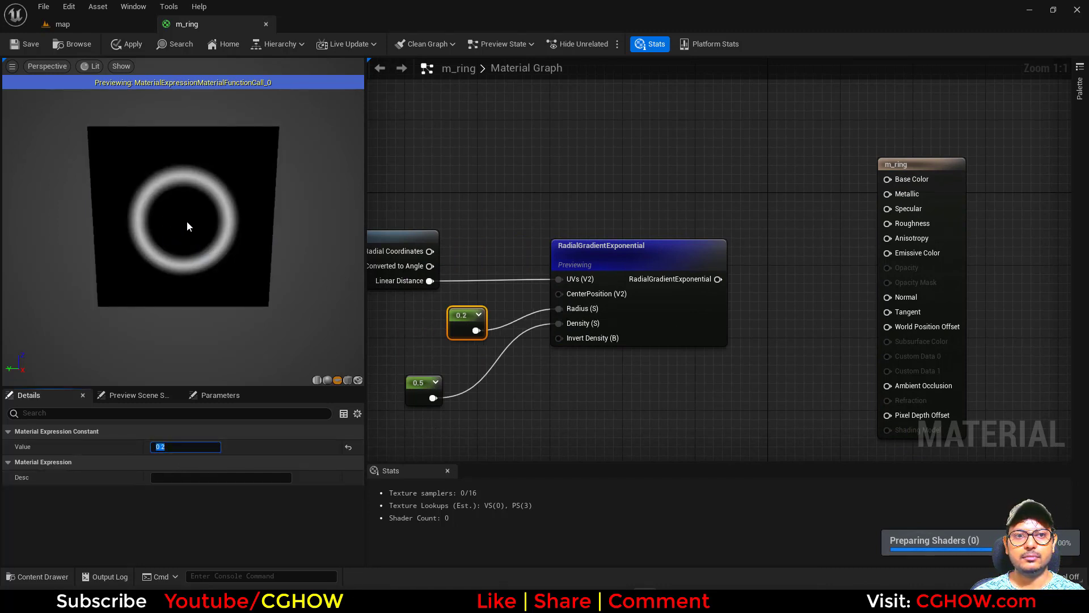
{"action": "type", "text": "0.6"}
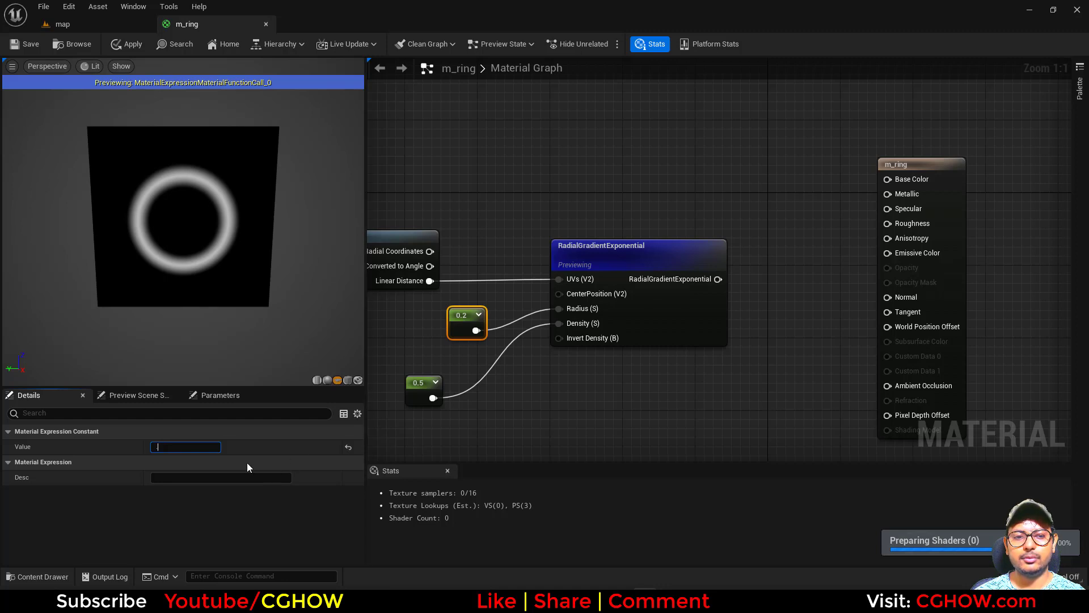
{"action": "key", "text": "Return"}
Make room before the m_ring node, add a Power node fed by RadialGradientExponential into its Base, and preview the Power node
{"action": "right_click_drag", "start_coordinate": [938, 255], "coordinate": [826, 263]}
{"action": "left_click_drag", "start_coordinate": [825, 263], "coordinate": [933, 263]}
{"action": "right_click_drag", "start_coordinate": [651, 291], "coordinate": [674, 267]}
{"action": "left_click", "coordinate": [637, 291]}
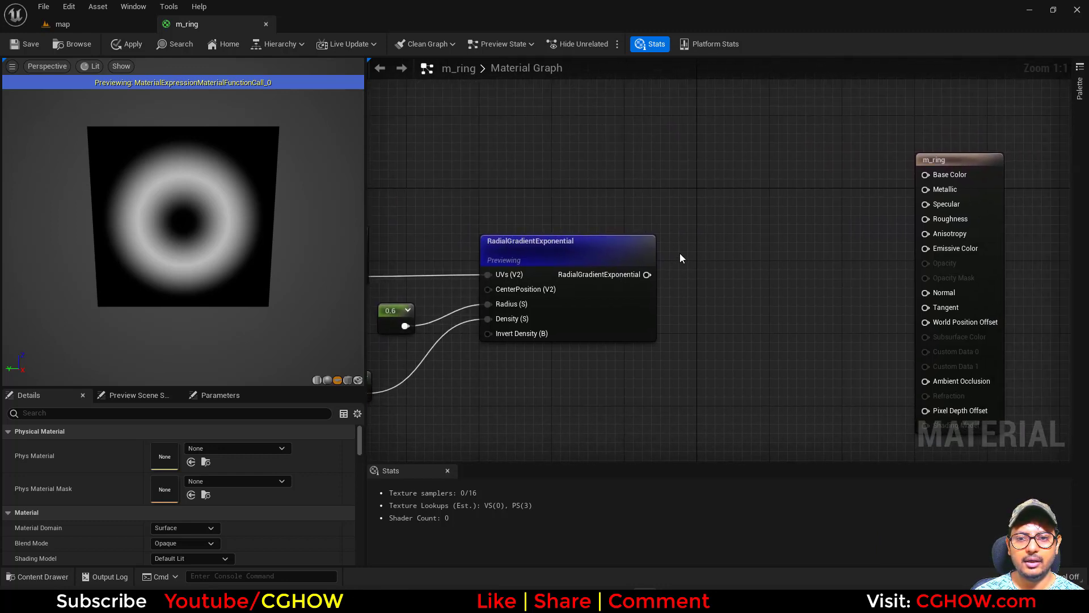
{"action": "left_click", "coordinate": [680, 253]}
{"action": "left_click_drag", "start_coordinate": [647, 274], "coordinate": [690, 277]}
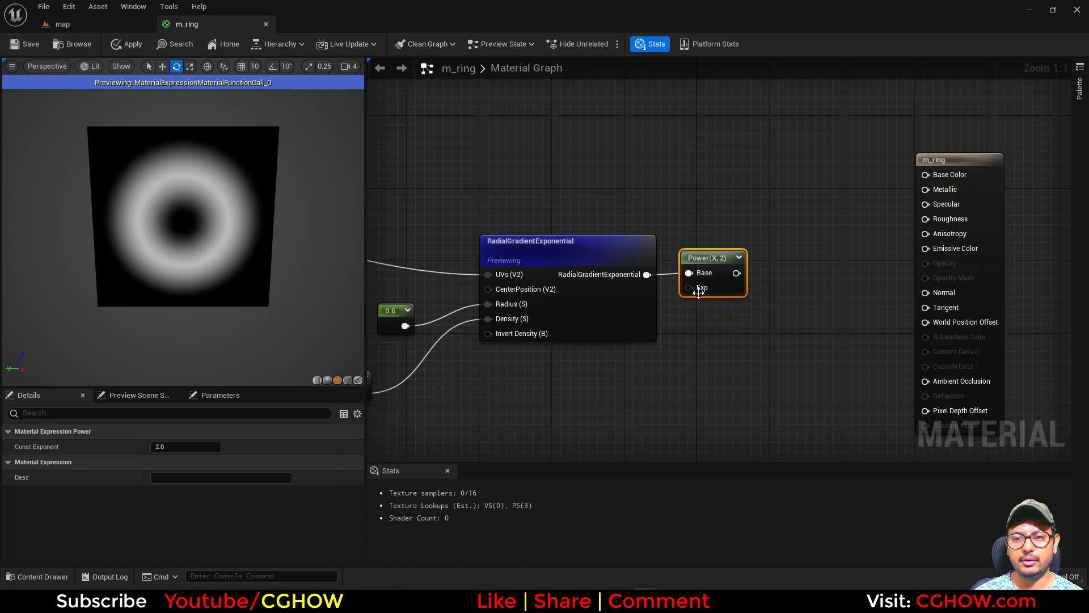
{"action": "key", "text": "space"}
{"action": "right_click_drag", "start_coordinate": [655, 332], "coordinate": [647, 337]}
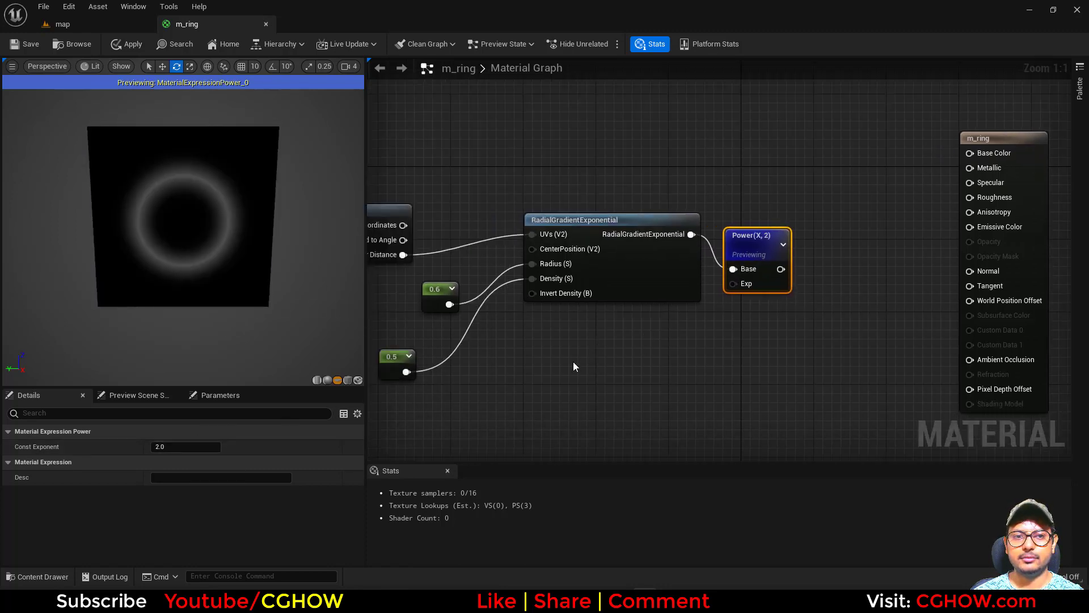
{"action": "right_click_drag", "start_coordinate": [573, 366], "coordinate": [502, 352]}
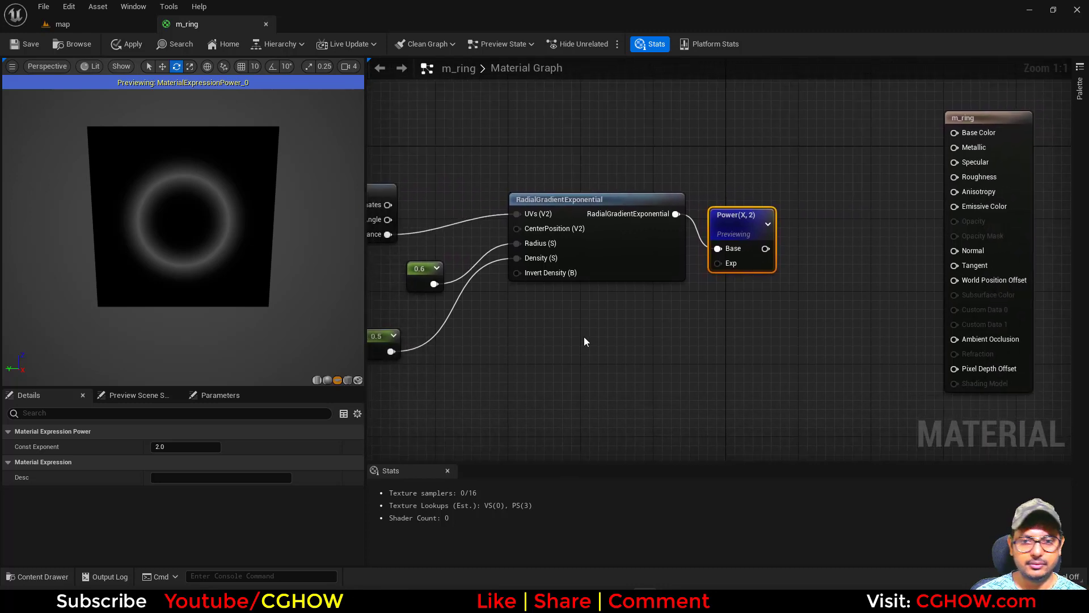
Add a DynamicParameter node, connect its first output to the Power node's Exp input, and name that parameter pow
{"action": "right_click", "coordinate": [675, 358]}
{"action": "type", "text": "dy"}
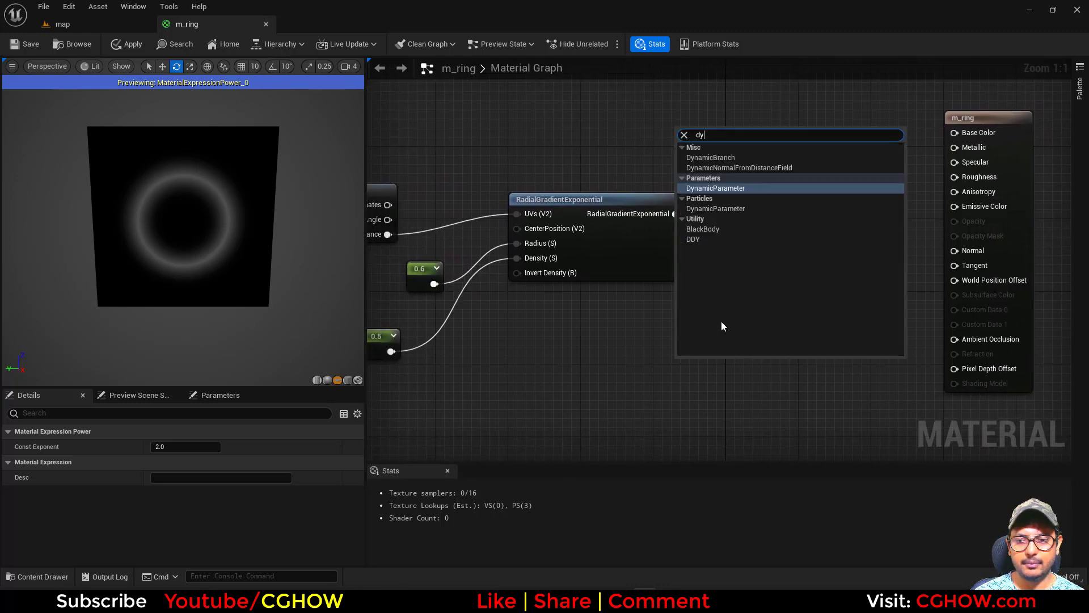
{"action": "left_click", "coordinate": [701, 190]}
{"action": "left_click_drag", "start_coordinate": [759, 390], "coordinate": [726, 264]}
{"action": "left_click_drag", "start_coordinate": [186, 460], "coordinate": [146, 454]}
{"action": "type", "text": "pow"}
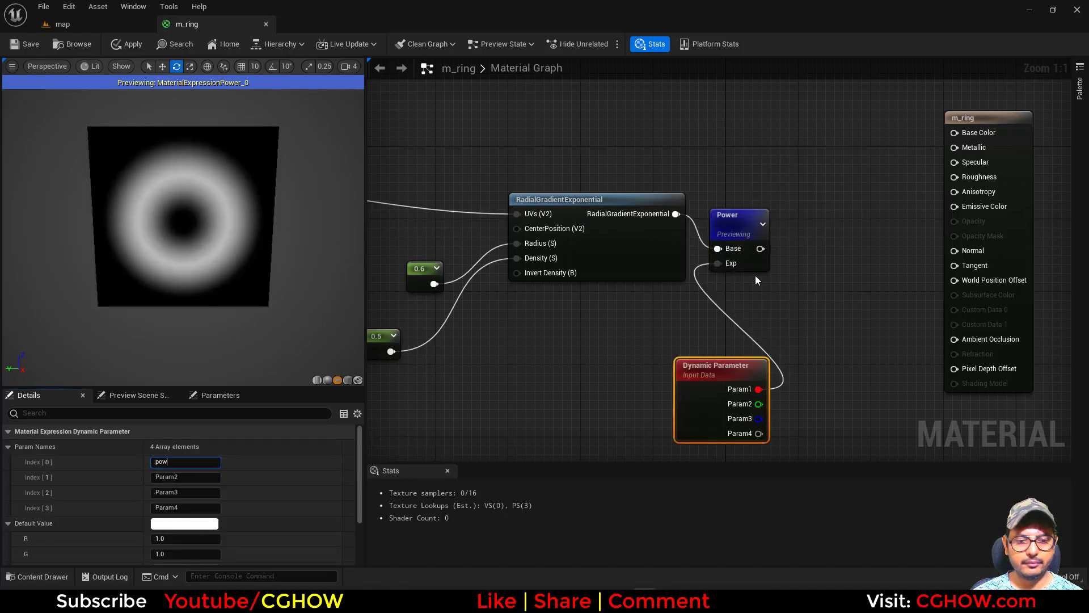
Add a ParticleColor node above the Power node and connect its color output to m_ring's Emissive Color
{"action": "right_click_drag", "start_coordinate": [754, 199], "coordinate": [665, 325]}
{"action": "right_click", "coordinate": [666, 215]}
{"action": "type", "text": "par"}
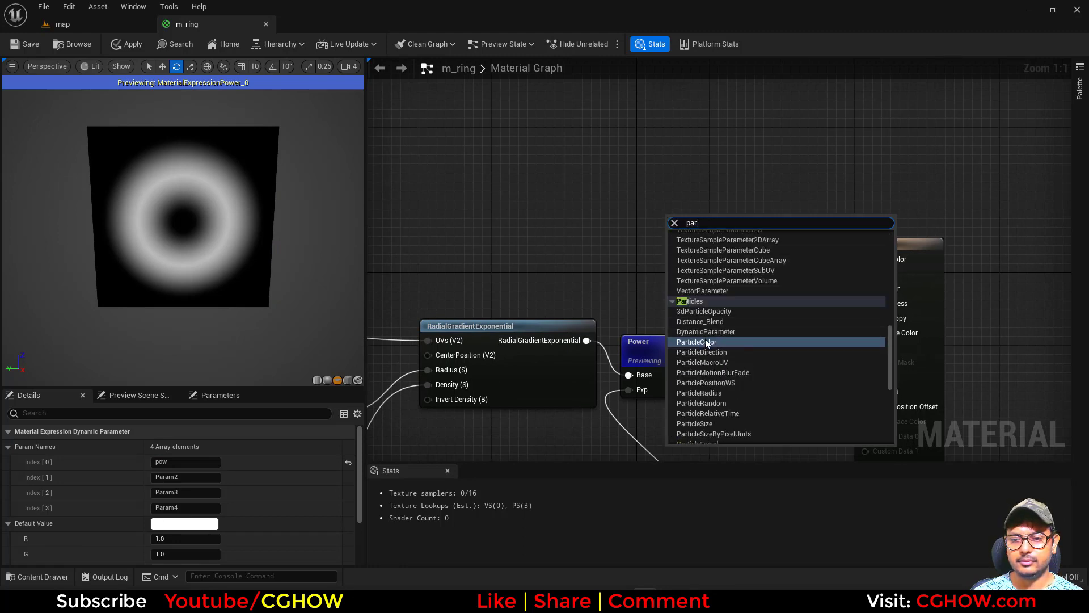
{"action": "left_click", "coordinate": [706, 339]}
{"action": "left_click_drag", "start_coordinate": [726, 245], "coordinate": [865, 333]}
Multiply the Particle Color alpha by the Power output and connect the result to m_ring's Opacity
{"action": "right_click_drag", "start_coordinate": [766, 392], "coordinate": [731, 301]}
{"action": "left_click", "coordinate": [731, 301]}
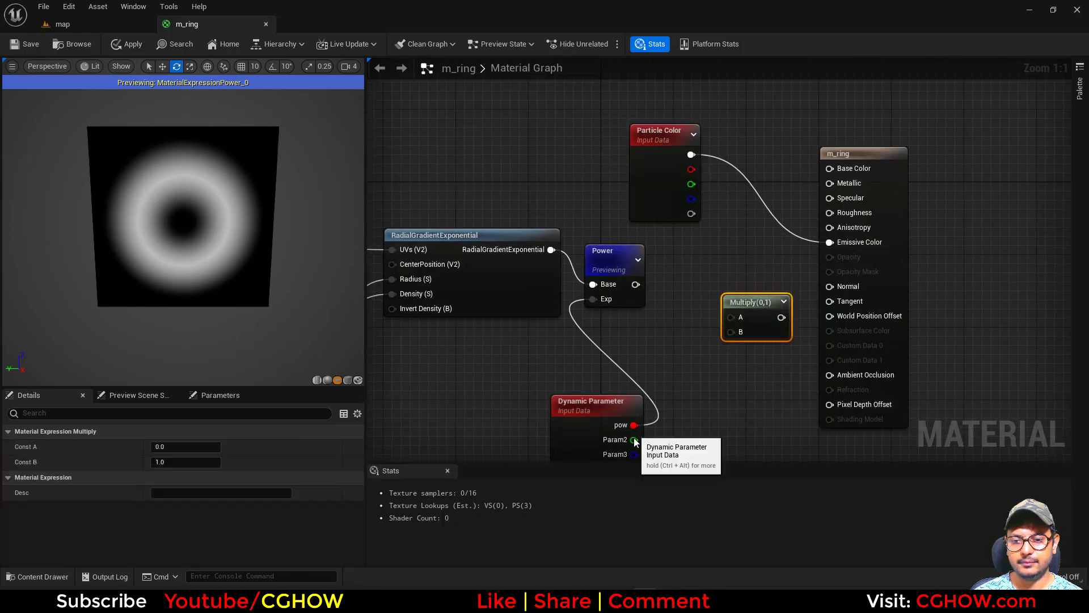
{"action": "left_click_drag", "start_coordinate": [636, 284], "coordinate": [735, 332]}
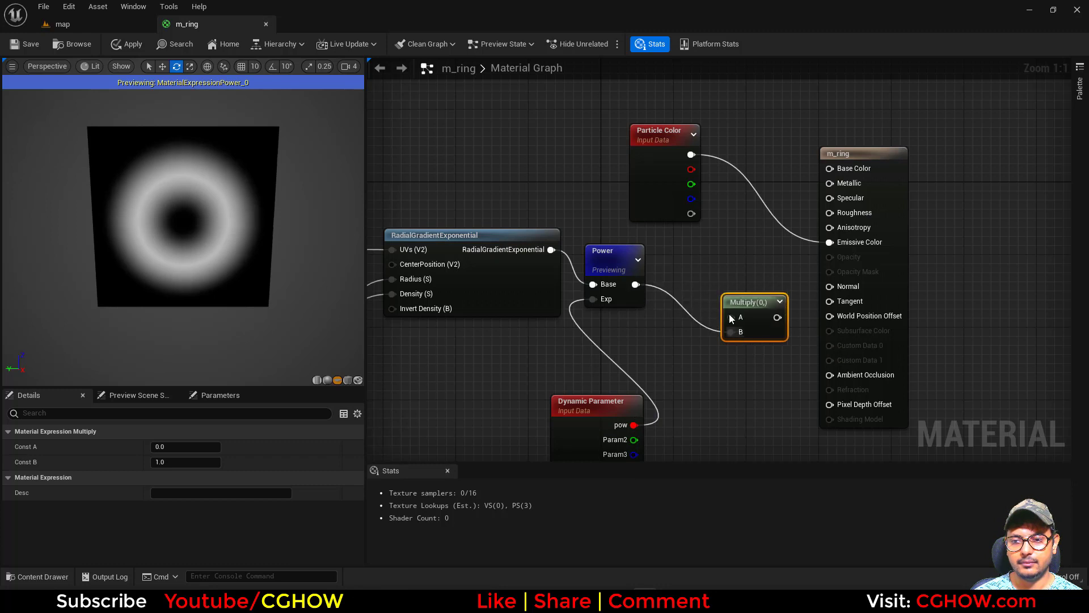
{"action": "left_click_drag", "start_coordinate": [689, 213], "coordinate": [829, 257]}
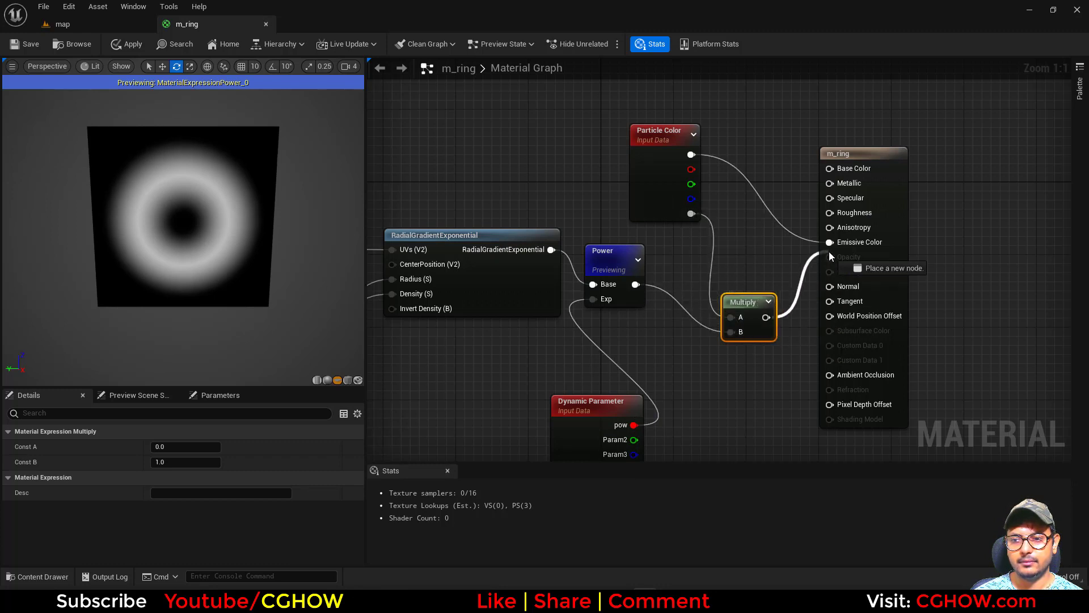
Set m_ring's blend mode to Additive and its shading model to Unlit, and save the material
{"action": "left_click", "coordinate": [875, 213]}
{"action": "scroll", "coordinate": [184, 465], "scroll_direction": "down", "scroll_amount": 2}
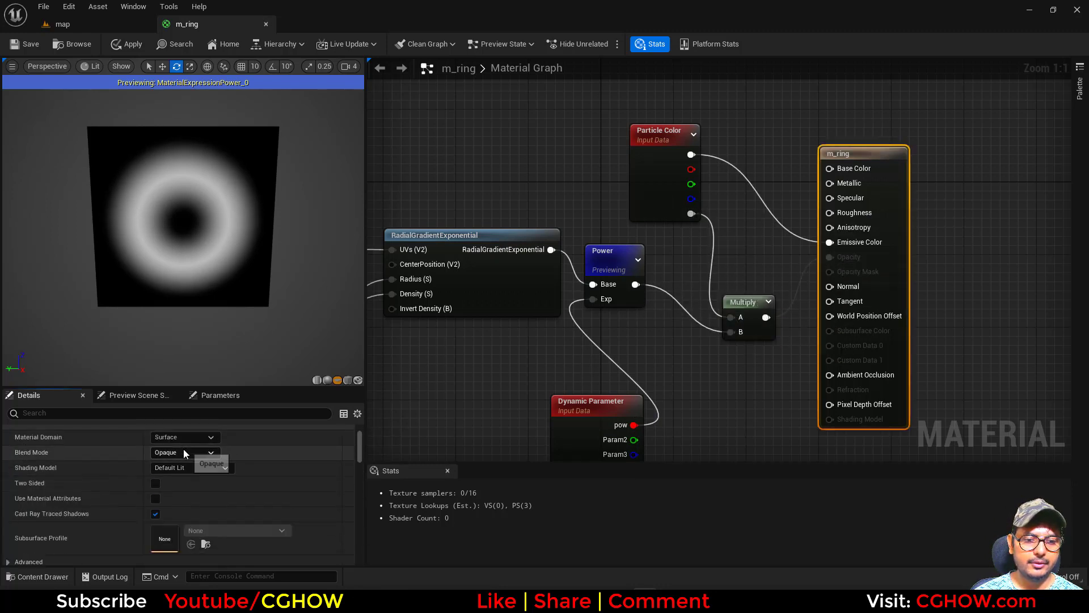
{"action": "left_click", "coordinate": [183, 451]}
{"action": "left_click", "coordinate": [178, 485]}
{"action": "left_click", "coordinate": [187, 468]}
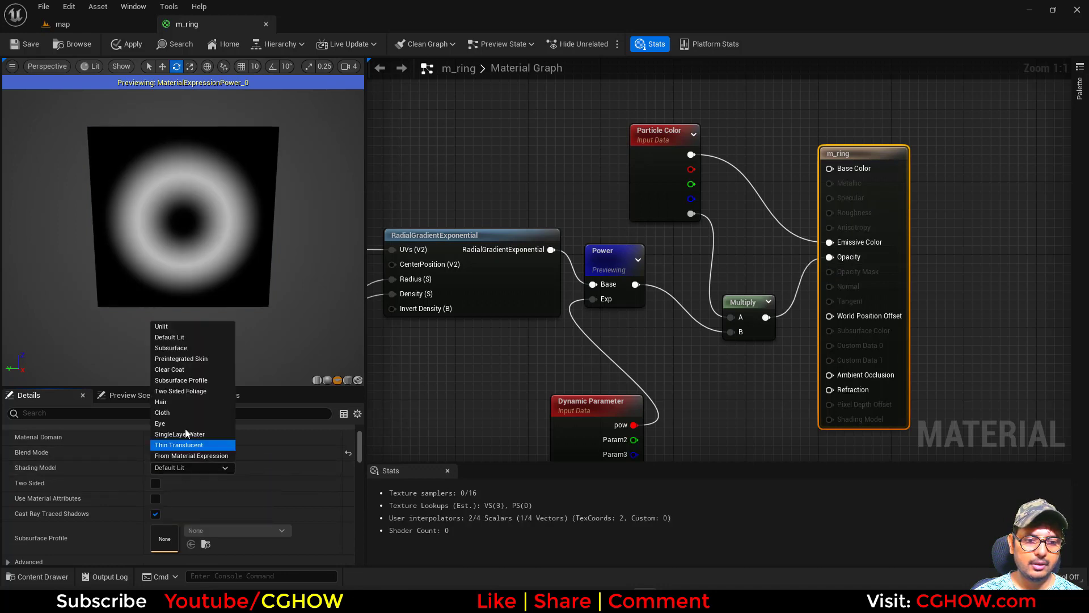
{"action": "left_click", "coordinate": [162, 327]}
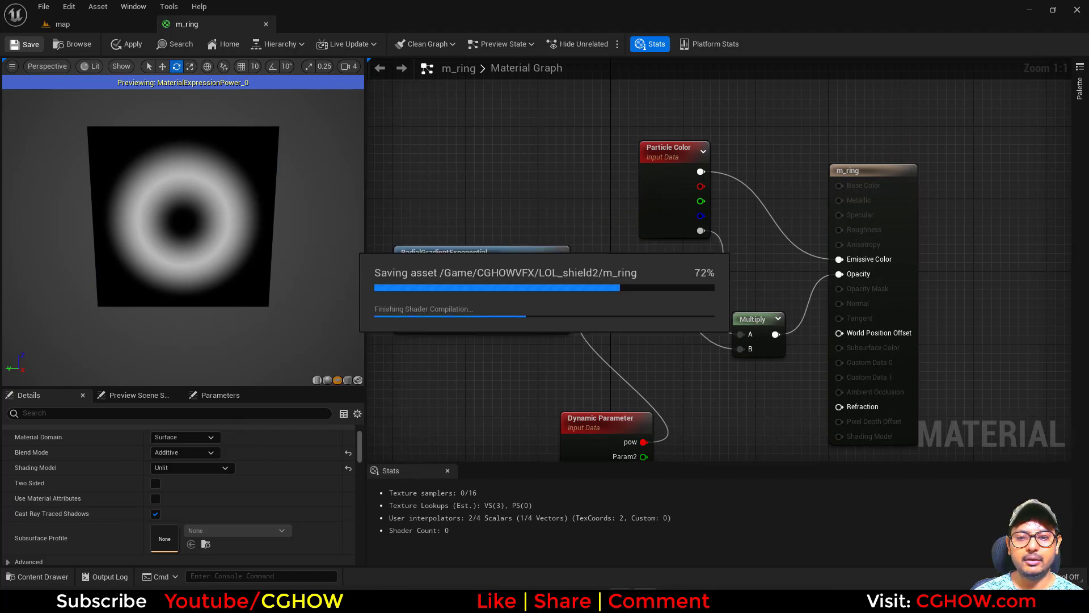
Switch to the shield reference video and examine the glowing ring around frame 34
{"action": "left_click", "coordinate": [697, 599]}
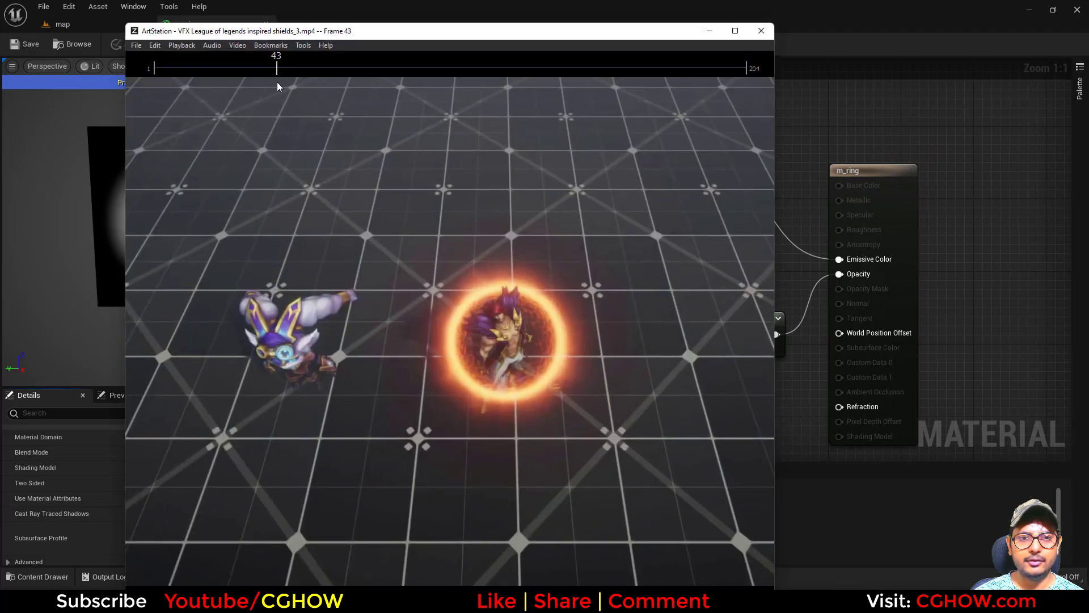
{"action": "left_click_drag", "start_coordinate": [276, 68], "coordinate": [250, 69]}
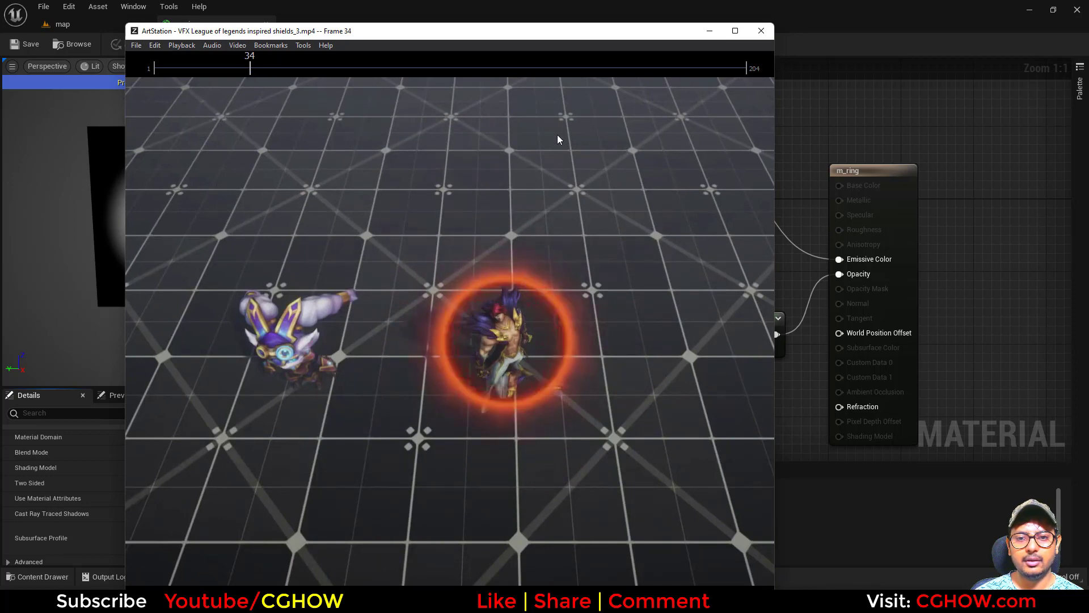
{"action": "left_click", "coordinate": [709, 30]}
Change m_ring's blend mode to Translucent and save the material
{"action": "left_click", "coordinate": [185, 452]}
{"action": "left_click", "coordinate": [181, 485]}
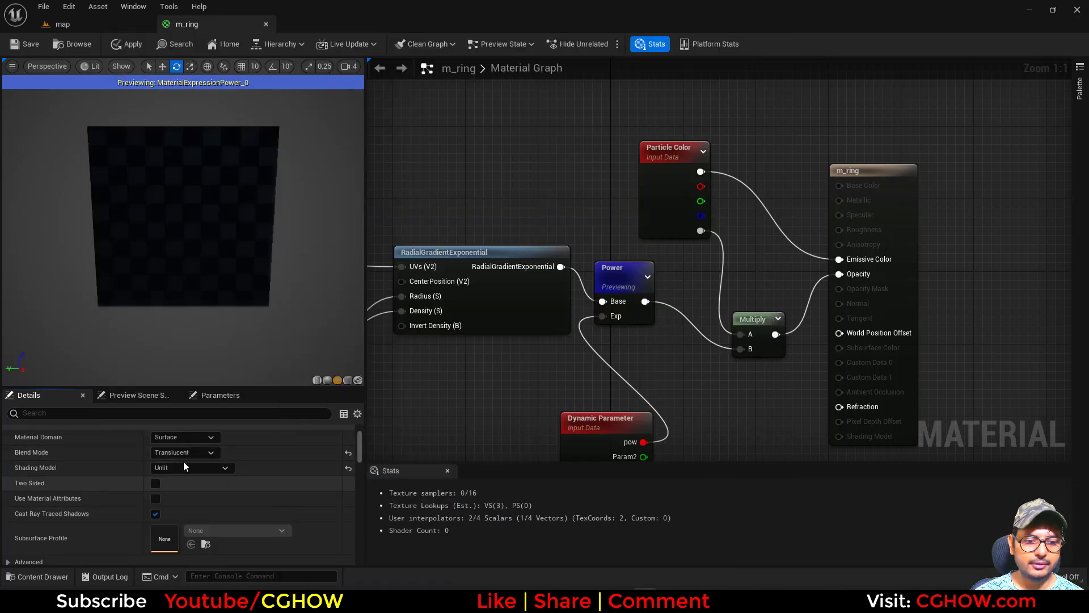
{"action": "left_click", "coordinate": [25, 44]}
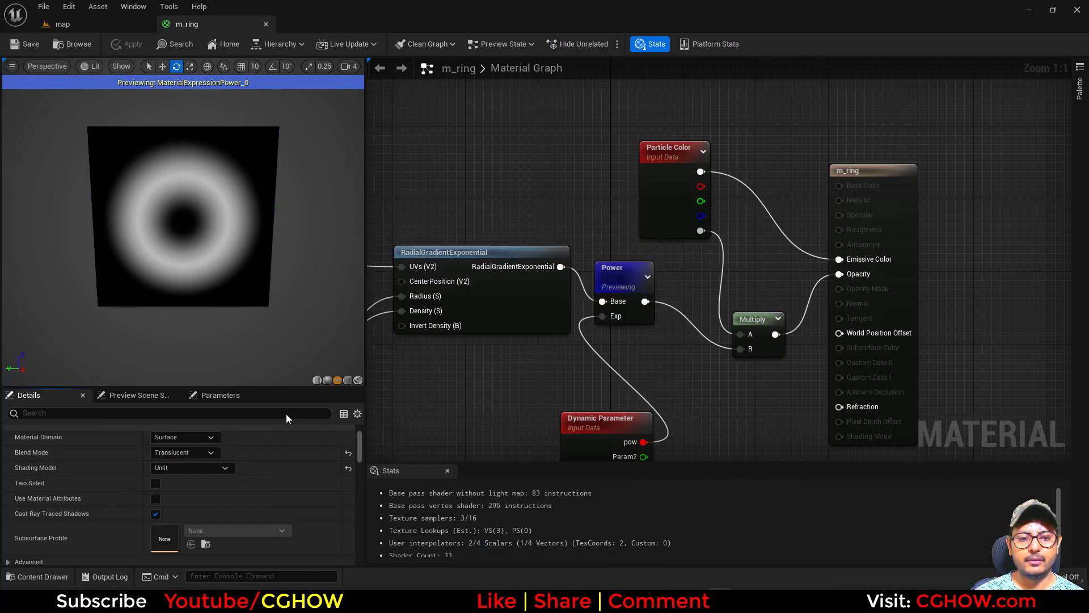
Bring up the level map and its folder, and scrub the reference video around frames 58 to 66 to study how the ring breaks up
{"action": "left_click", "coordinate": [79, 48]}
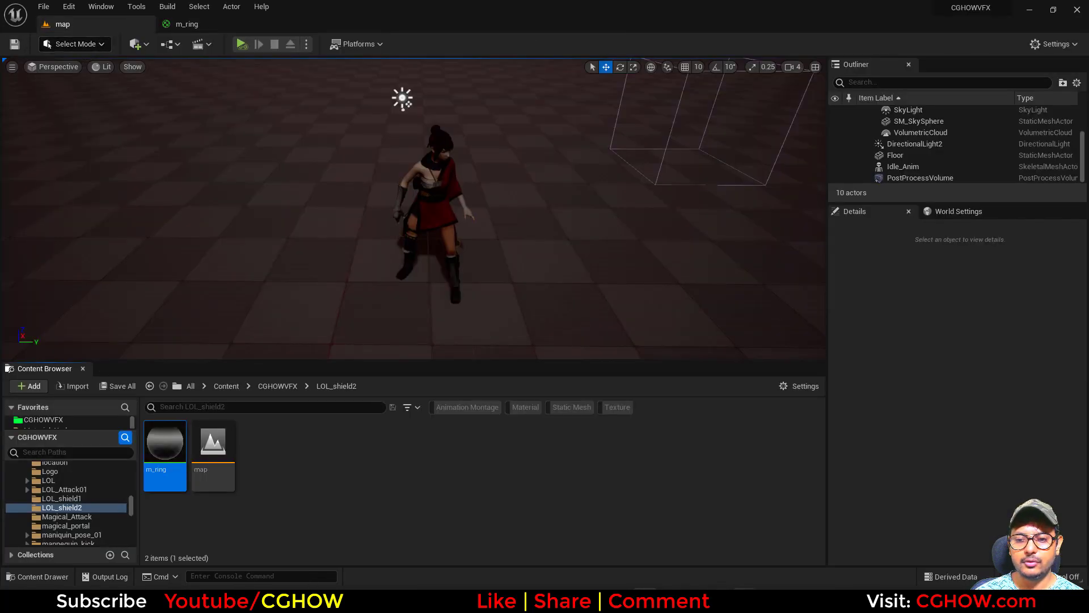
{"action": "key", "text": "alt+Tab"}
{"action": "left_click_drag", "start_coordinate": [242, 68], "coordinate": [395, 85]}
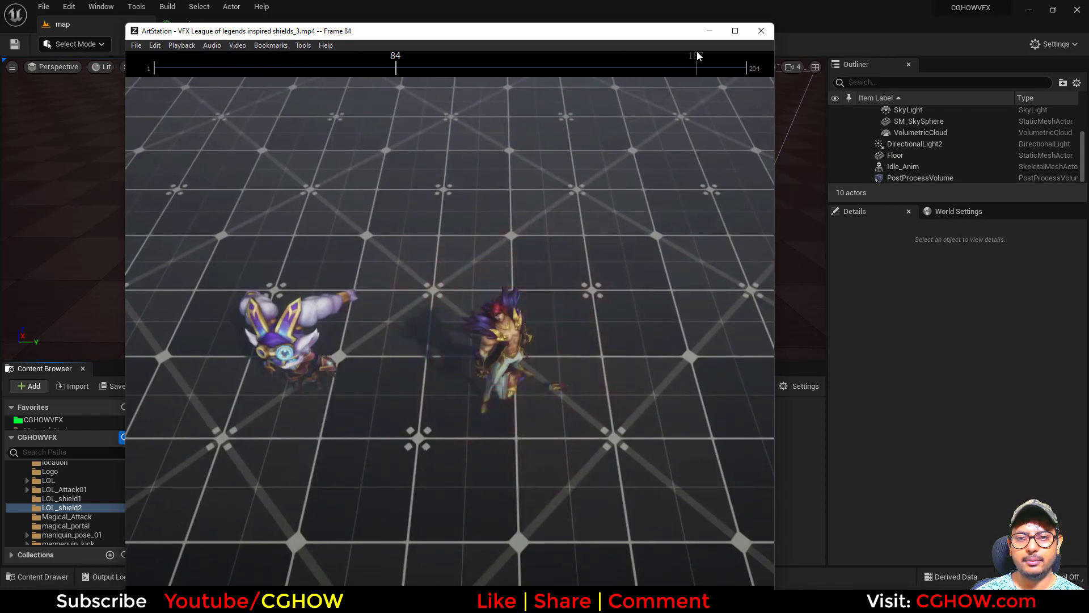
{"action": "left_click", "coordinate": [320, 67]}
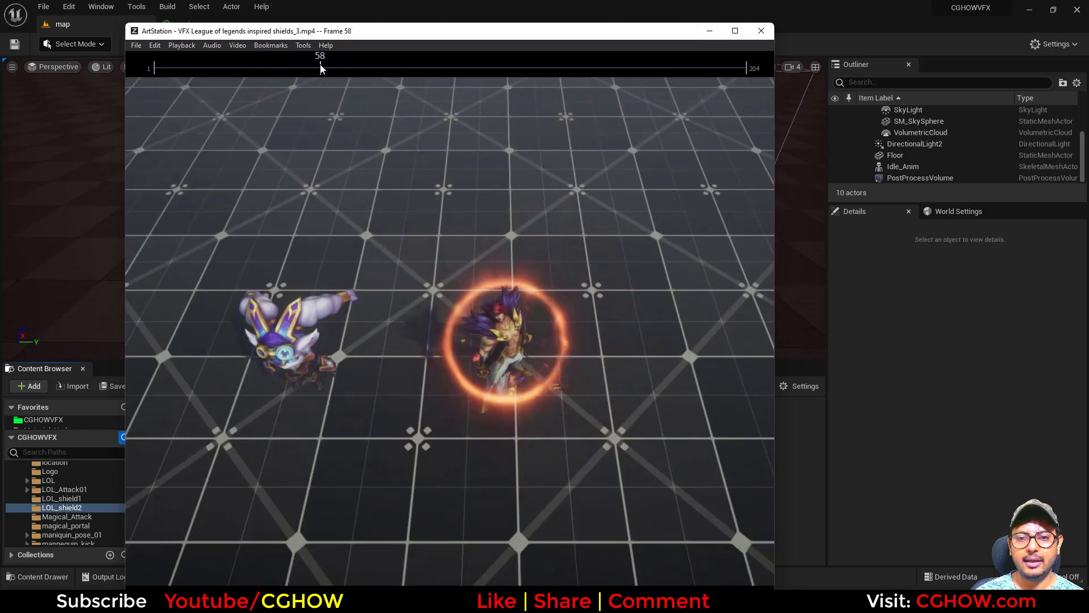
{"action": "left_click_drag", "start_coordinate": [321, 67], "coordinate": [344, 70]}
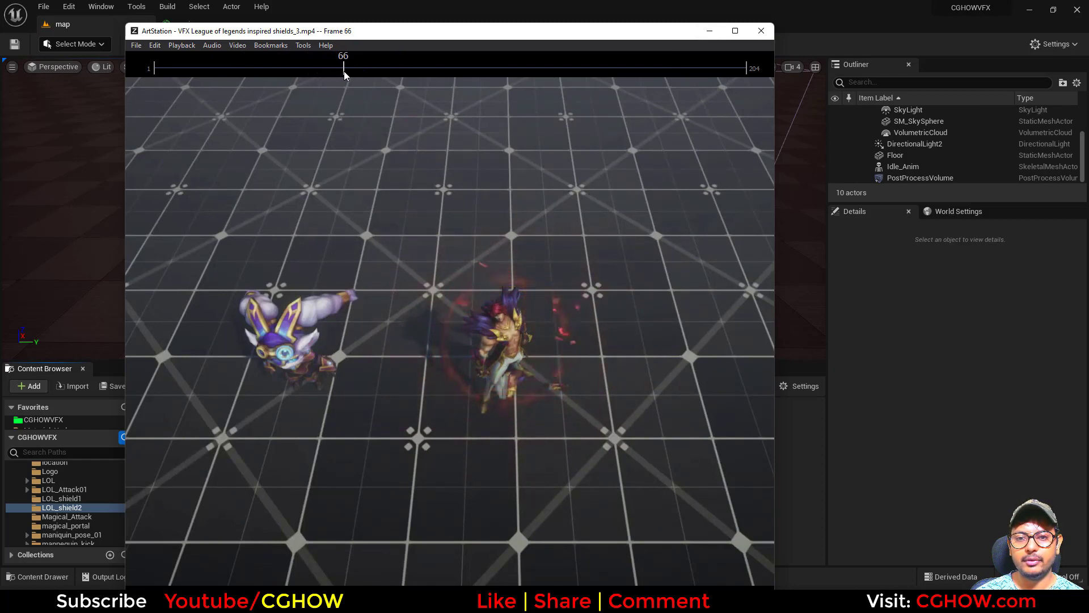
{"action": "left_click", "coordinate": [709, 31]}
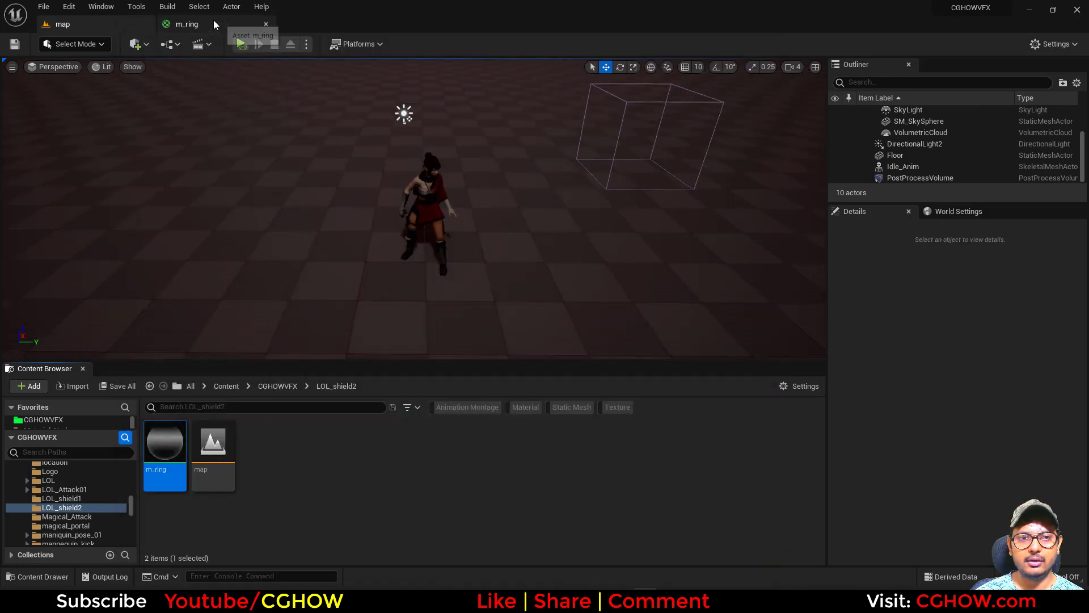
Add a Texture Sample node using the noise_blur texture to the m_ring graph and place it below the constants
{"action": "left_click", "coordinate": [213, 24]}
{"action": "right_click_drag", "start_coordinate": [406, 431], "coordinate": [570, 295]}
{"action": "key", "text": "t"}
{"action": "left_click", "coordinate": [530, 301]}
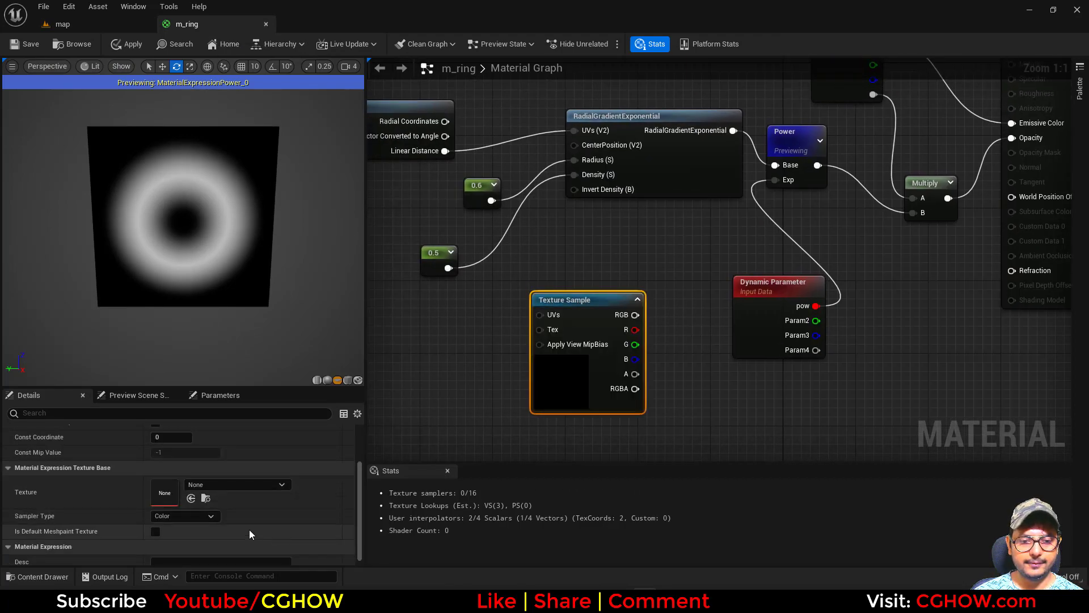
{"action": "scroll", "coordinate": [249, 534], "scroll_direction": "down", "scroll_amount": 1}
{"action": "left_click", "coordinate": [237, 480]}
{"action": "type", "text": "no"}
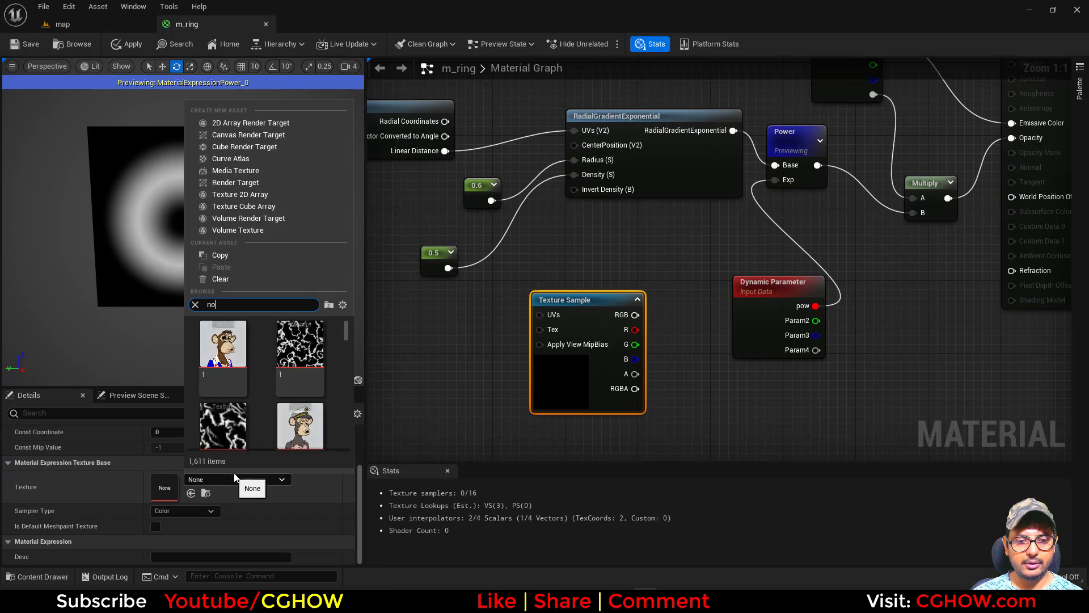
{"action": "type", "text": "i"}
{"action": "left_click", "coordinate": [307, 419]}
{"action": "left_click_drag", "start_coordinate": [553, 389], "coordinate": [480, 423]}
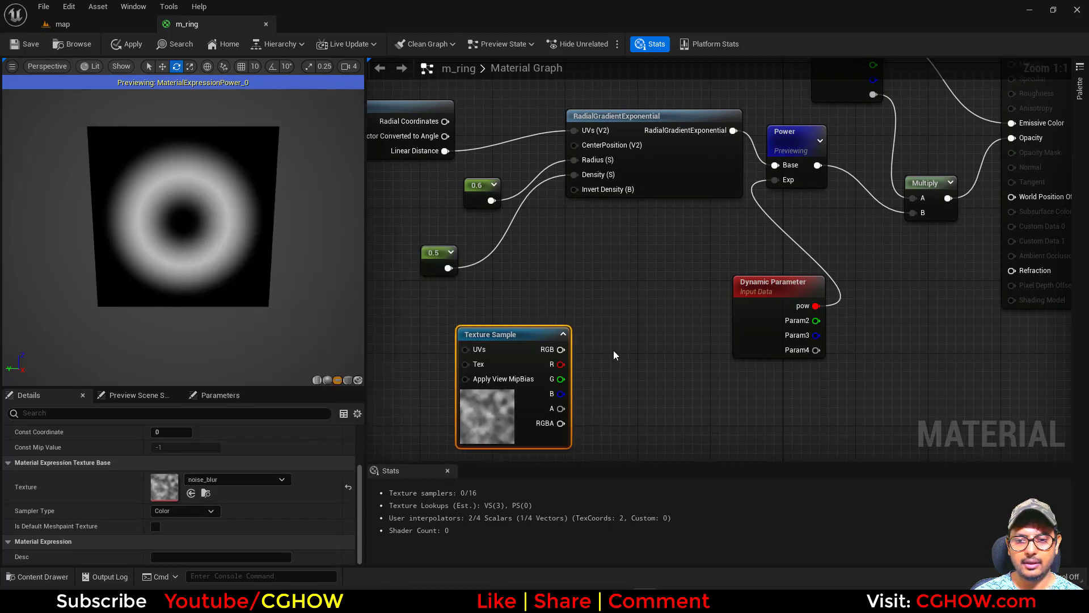
Add a second Power node with the Texture Sample's R output into Base and the Dynamic Parameter's Param2 into Exp
{"action": "left_click", "coordinate": [614, 351]}
{"action": "right_click_drag", "start_coordinate": [593, 350], "coordinate": [568, 337]}
{"action": "key", "text": "e"}
{"action": "left_click", "coordinate": [563, 333]}
{"action": "left_click_drag", "start_coordinate": [536, 352], "coordinate": [571, 355]}
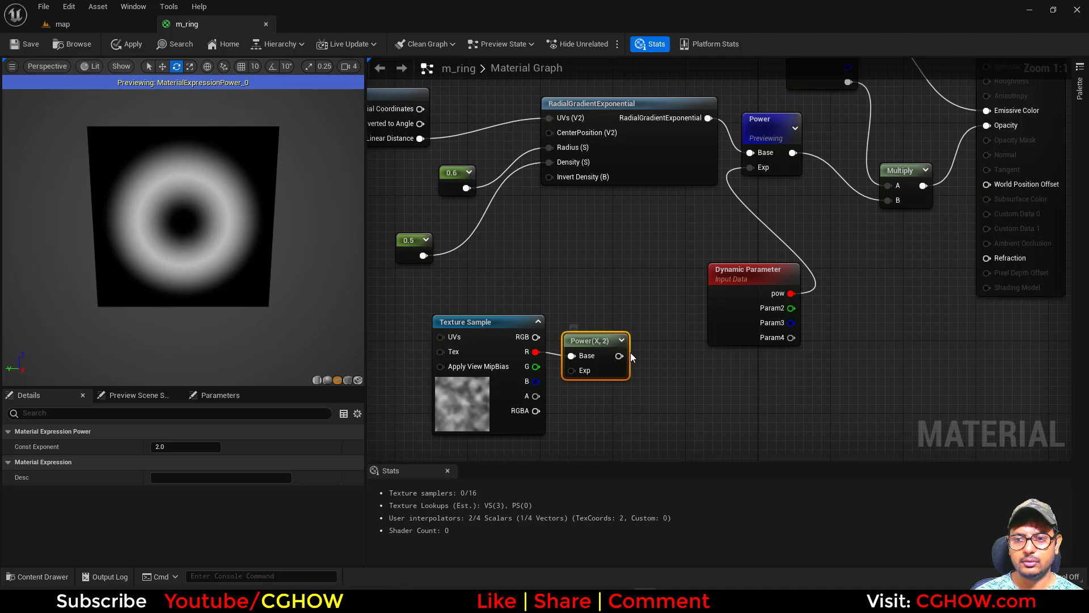
{"action": "left_click_drag", "start_coordinate": [791, 308], "coordinate": [571, 371]}
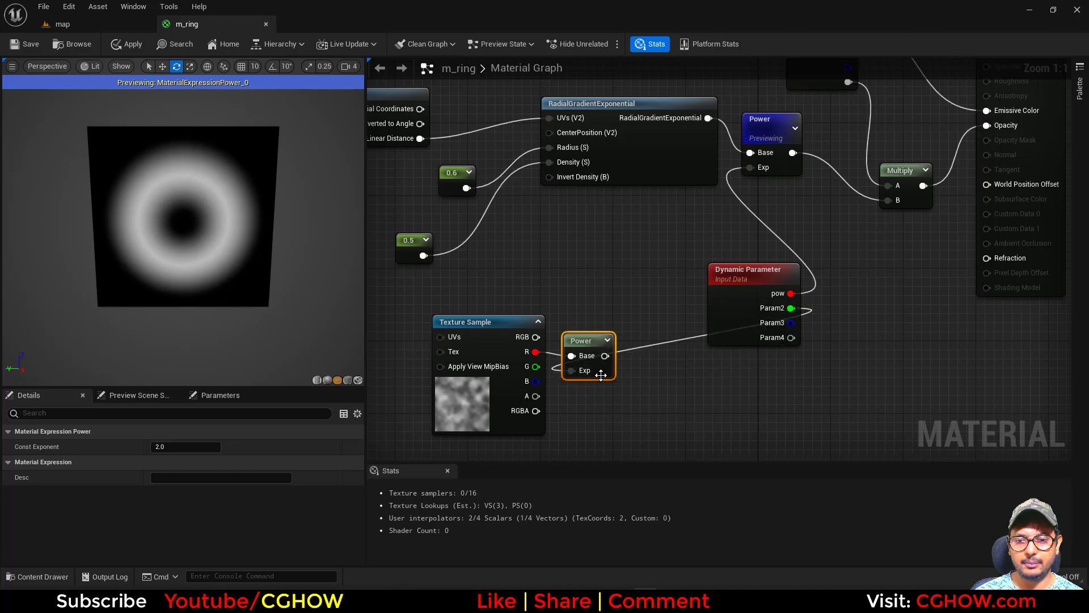
Rename the Dynamic Parameter's Param2 to dissolve
{"action": "left_click", "coordinate": [746, 317]}
{"action": "left_click_drag", "start_coordinate": [181, 477], "coordinate": [133, 477]}
{"action": "type", "text": "d"}
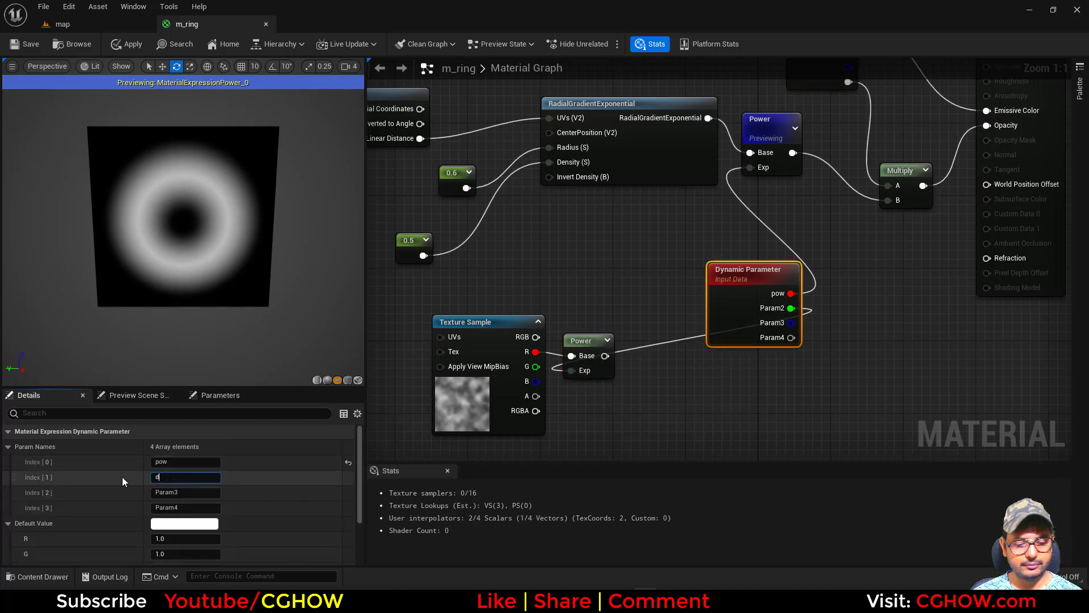
{"action": "type", "text": "issol"}
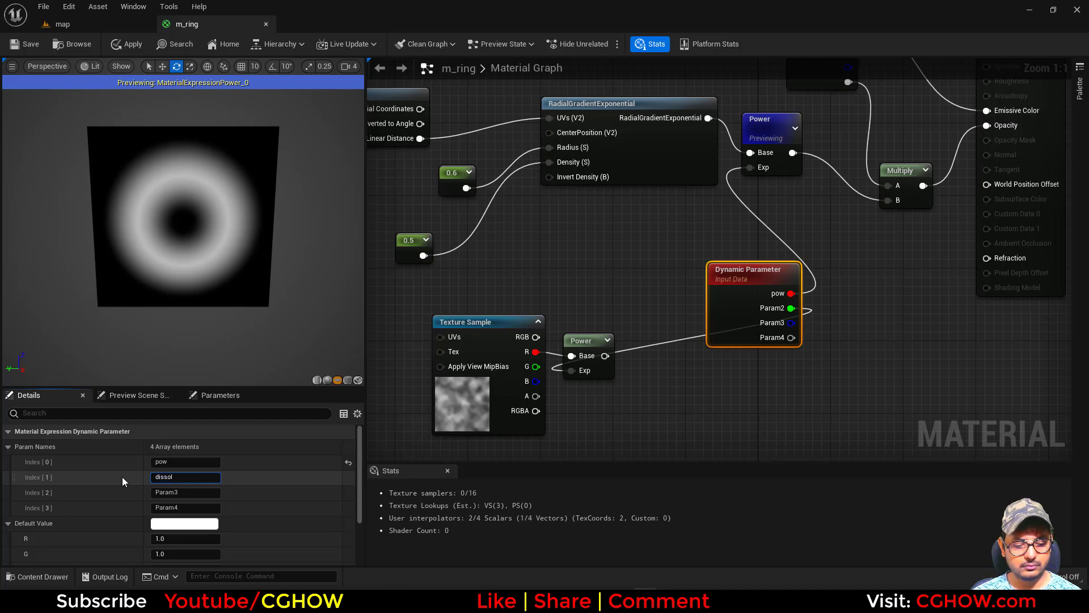
{"action": "type", "text": "ve"}
{"action": "left_click", "coordinate": [715, 387]}
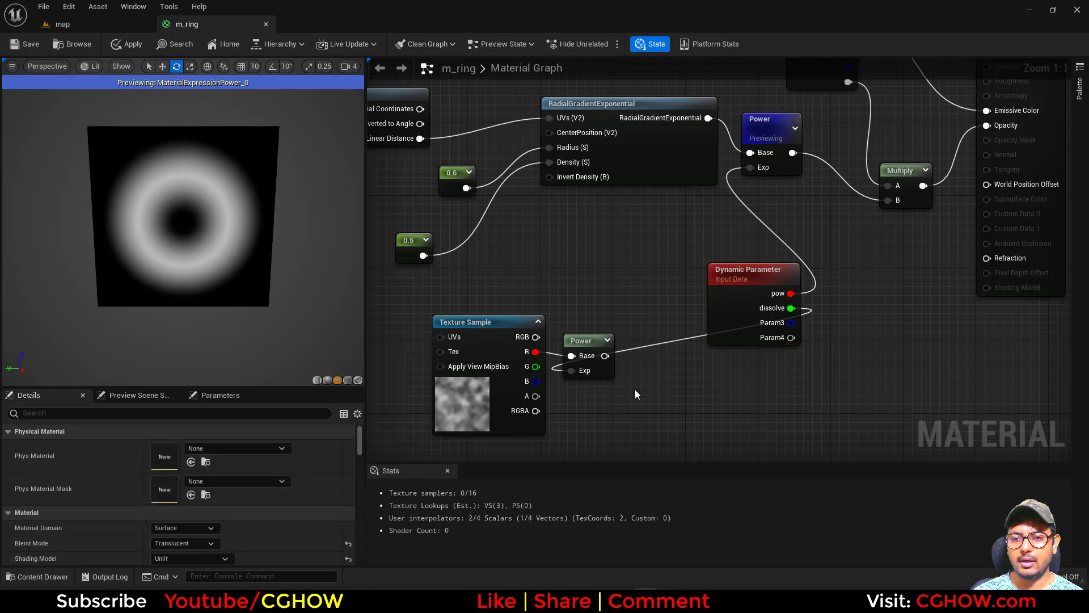
Move the noise Power node past the Dynamic Parameter and multiply it with the ring's Power output, feeding the result into the opacity Multiply's B
{"action": "left_click_drag", "start_coordinate": [582, 340], "coordinate": [623, 357]}
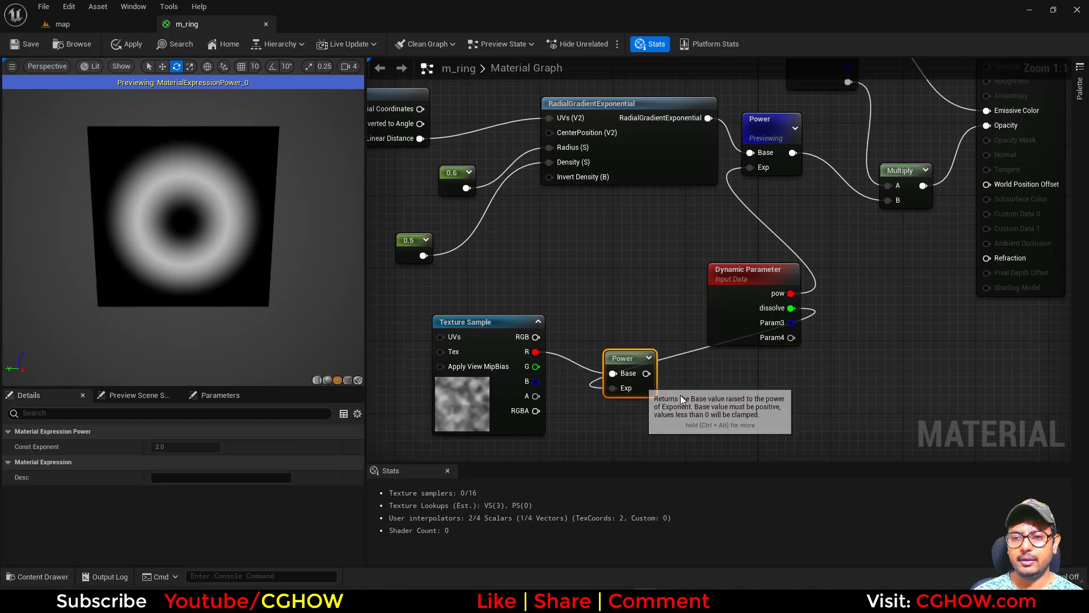
{"action": "left_click_drag", "start_coordinate": [681, 395], "coordinate": [898, 350]}
{"action": "right_click_drag", "start_coordinate": [868, 393], "coordinate": [707, 420]}
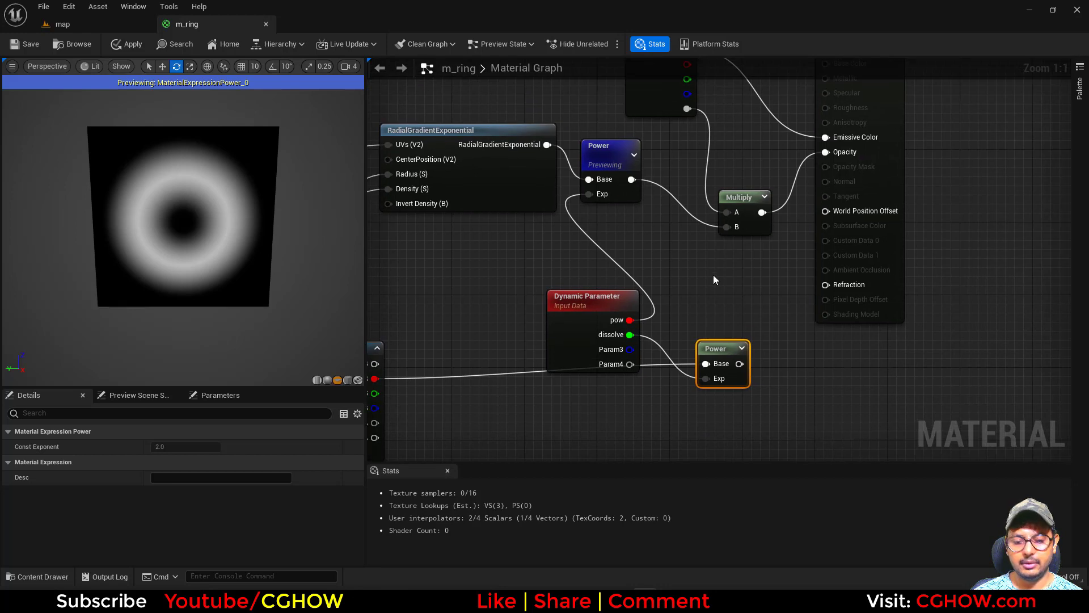
{"action": "left_click", "coordinate": [713, 275]}
{"action": "key", "text": "m"}
{"action": "left_click", "coordinate": [695, 253]}
{"action": "left_click_drag", "start_coordinate": [632, 179], "coordinate": [704, 274]}
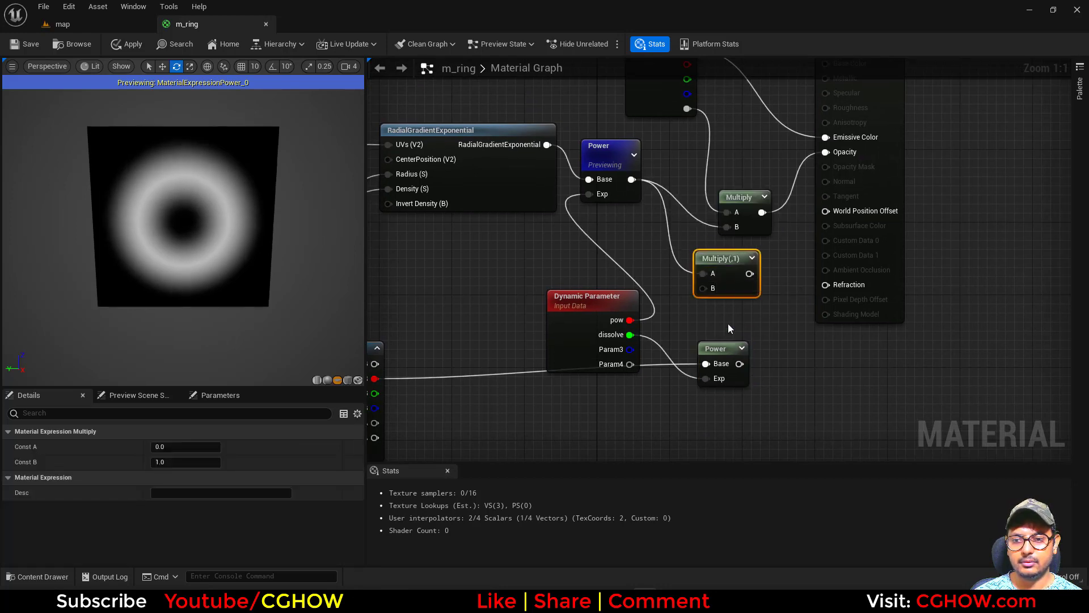
{"action": "left_click_drag", "start_coordinate": [740, 364], "coordinate": [727, 227]}
{"action": "right_click", "coordinate": [817, 380]}
Add a TexCoord node and a Multiply node, wiring TexCoord into A and the Multiply output into the noise Texture Sample's UVs
{"action": "right_click_drag", "start_coordinate": [737, 366], "coordinate": [999, 306]}
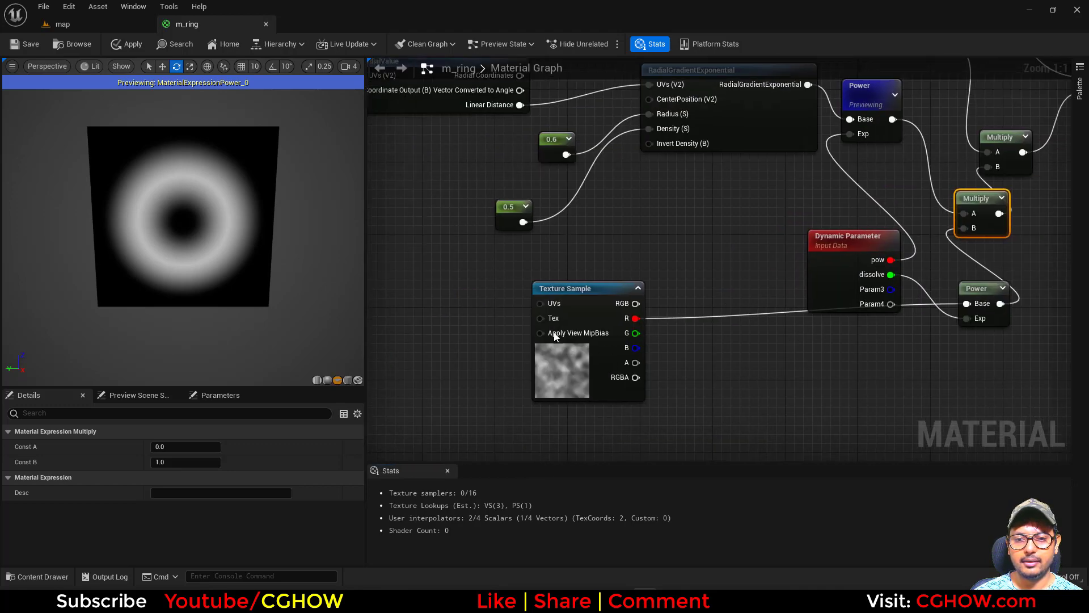
{"action": "left_click", "coordinate": [488, 326]}
{"action": "key", "text": "u"}
{"action": "left_click", "coordinate": [434, 280]}
{"action": "left_click_drag", "start_coordinate": [440, 302], "coordinate": [492, 305]}
{"action": "key", "text": "m"}
{"action": "left_click", "coordinate": [484, 284]}
{"action": "left_click", "coordinate": [562, 355]}
{"action": "left_click_drag", "start_coordinate": [562, 355], "coordinate": [597, 346]}
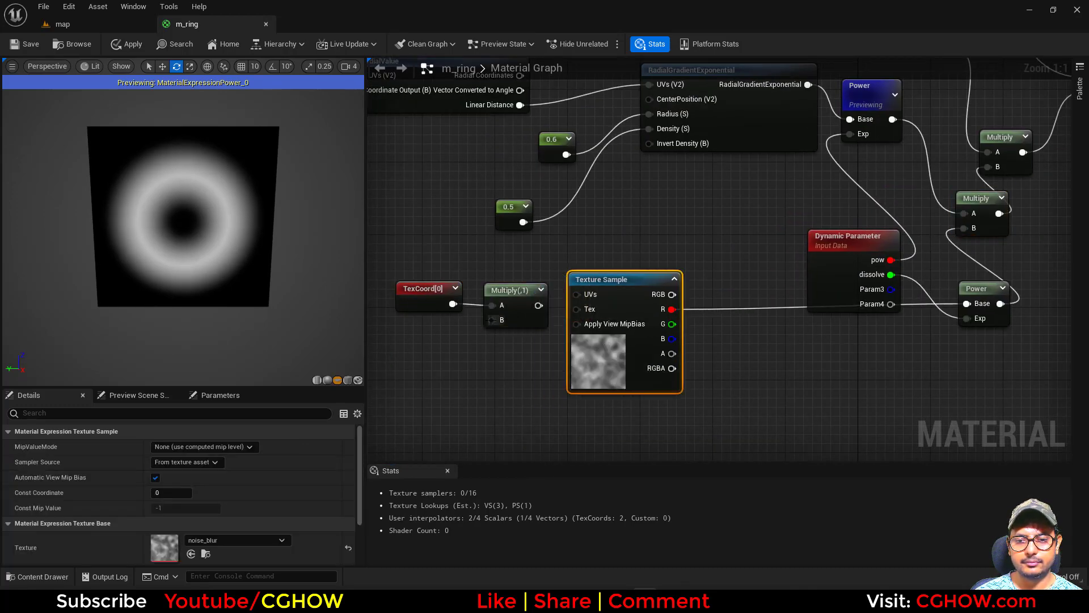
{"action": "left_click_drag", "start_coordinate": [539, 307], "coordinate": [576, 295]}
Place the Dynamic Parameter below the UV Multiply and connect its Param3 output to the Multiply's B input
{"action": "scroll", "coordinate": [698, 332], "scroll_direction": "down", "scroll_amount": 3}
{"action": "left_click_drag", "start_coordinate": [791, 294], "coordinate": [559, 324]}
{"action": "scroll", "coordinate": [511, 422], "scroll_direction": "up", "scroll_amount": 3}
Rename the Dynamic Parameter's Param3 to tile and save the material
{"action": "left_click", "coordinate": [159, 492]}
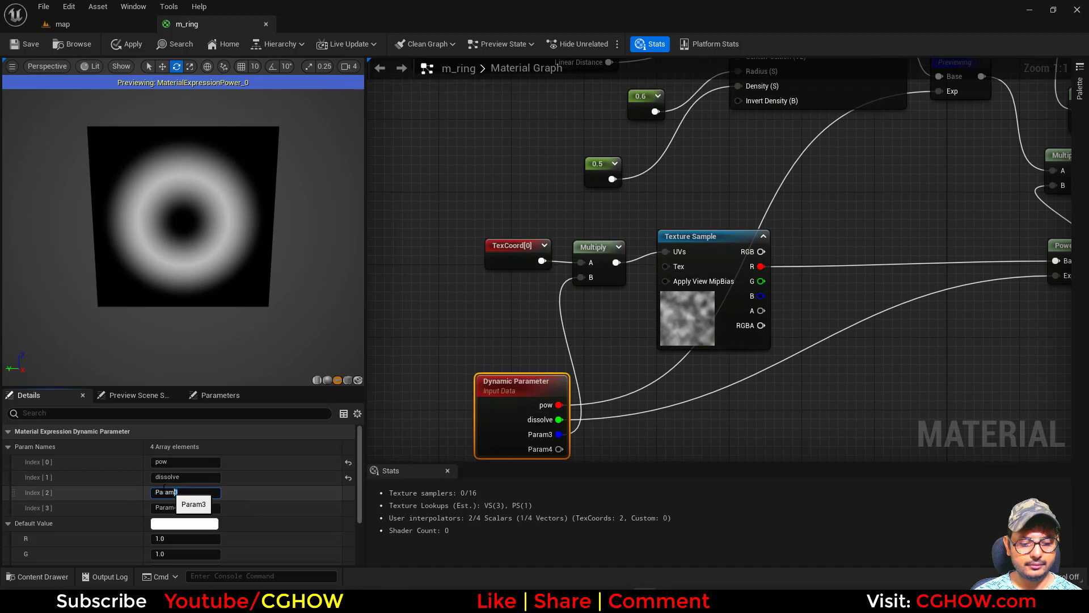
{"action": "type", "text": "Ptile"}
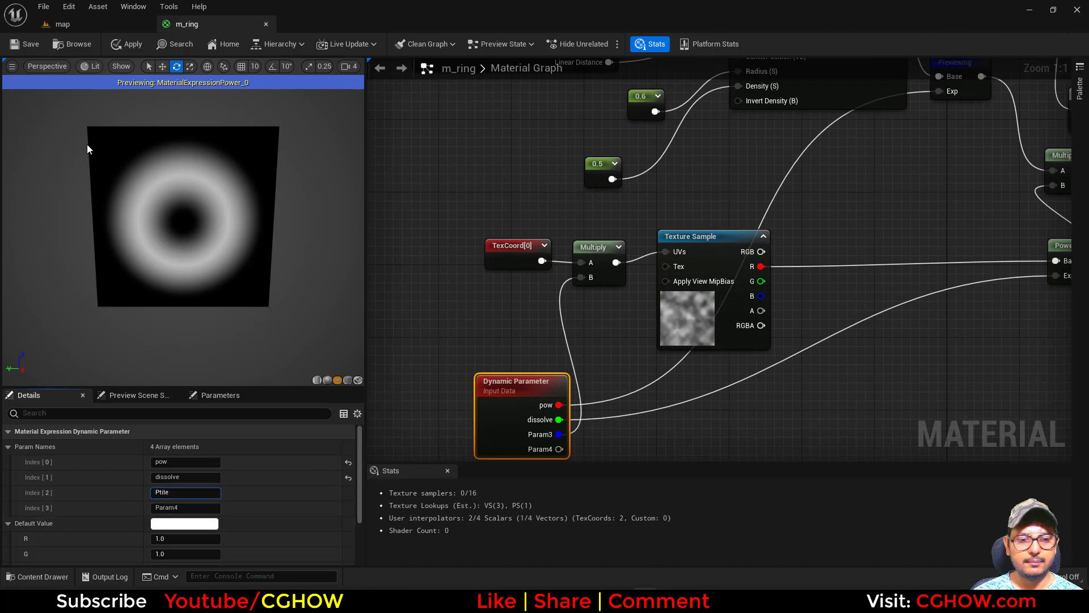
{"action": "left_click", "coordinate": [156, 492]}
{"action": "key", "text": "Delete"}
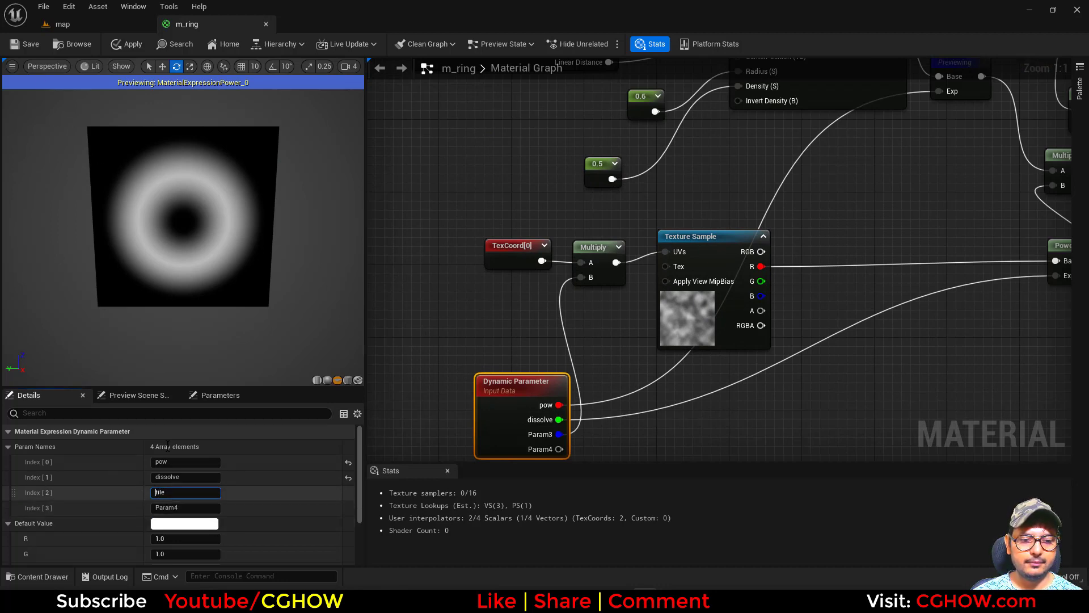
{"action": "left_click", "coordinate": [30, 46]}
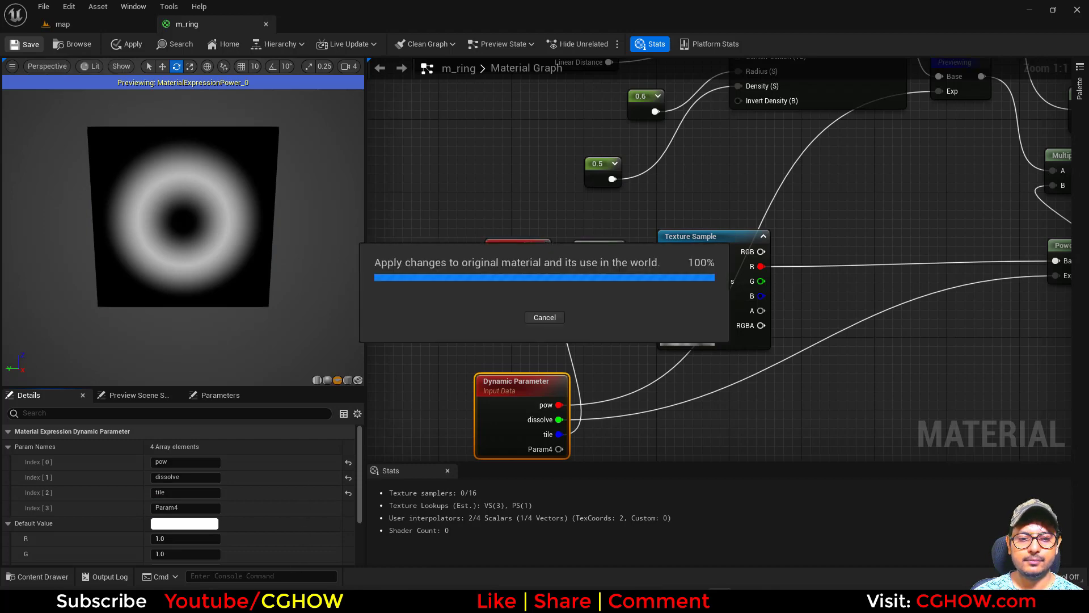
Return to the level map and create a Niagara System from the Fountain template in the LOL_shield2 folder
{"action": "left_click", "coordinate": [64, 24]}
{"action": "right_click", "coordinate": [321, 514]}
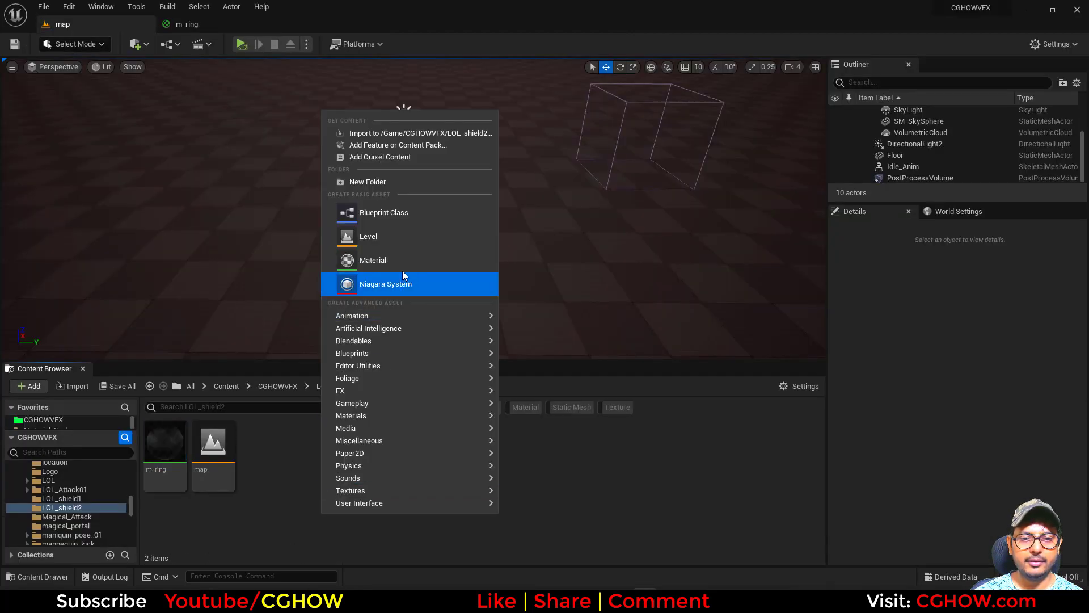
{"action": "left_click", "coordinate": [389, 284]}
{"action": "left_click", "coordinate": [530, 458]}
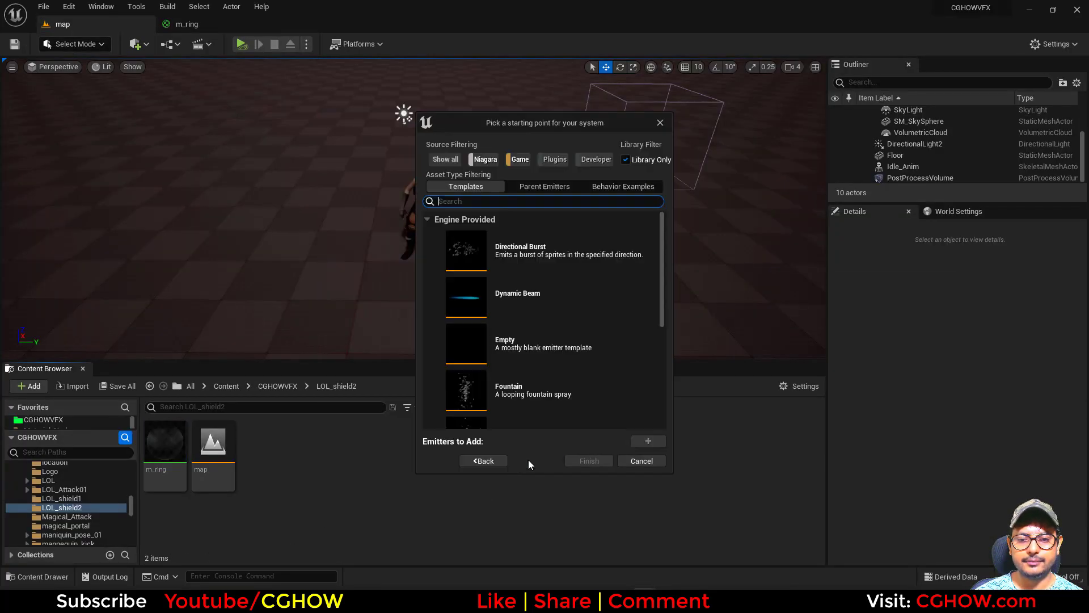
{"action": "double_click", "coordinate": [528, 394]}
{"action": "left_click", "coordinate": [589, 461]}
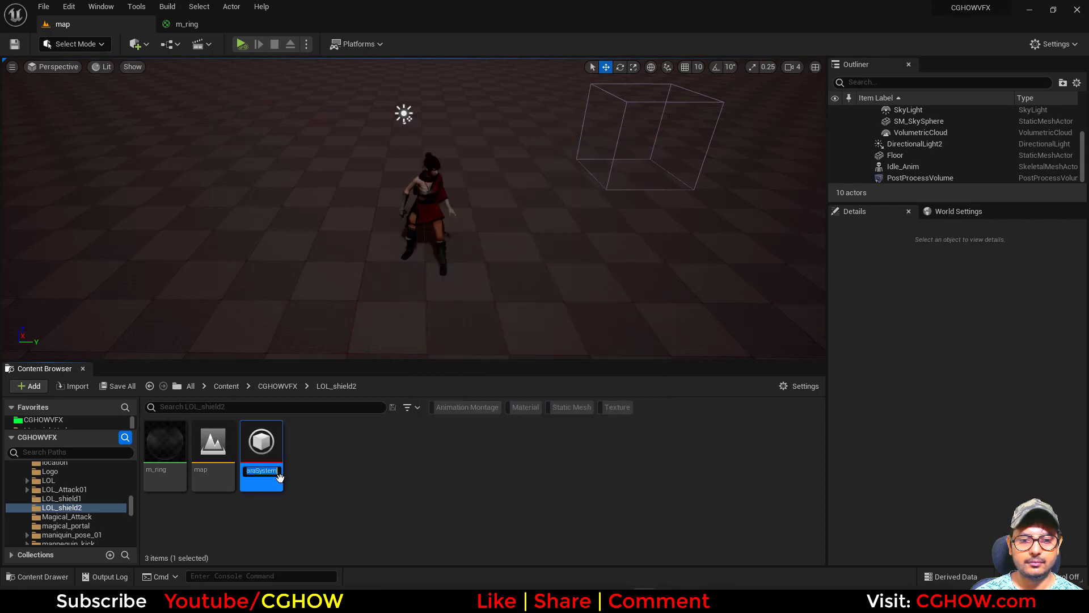
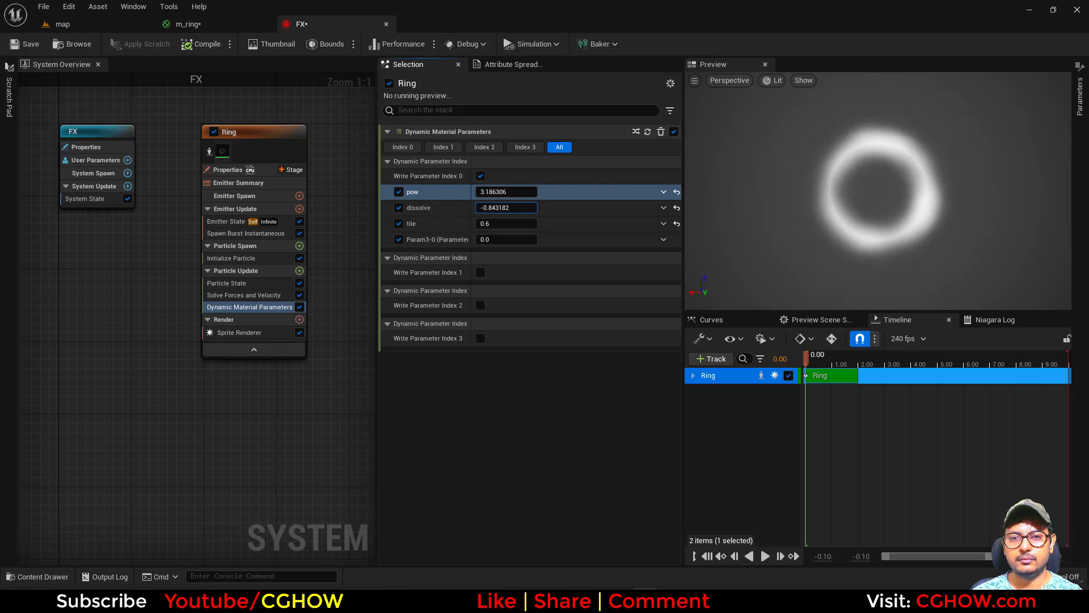
Set the dissolve value in the Ring emitter's Dynamic Material Parameters to 0
{"action": "left_click", "coordinate": [527, 209]}
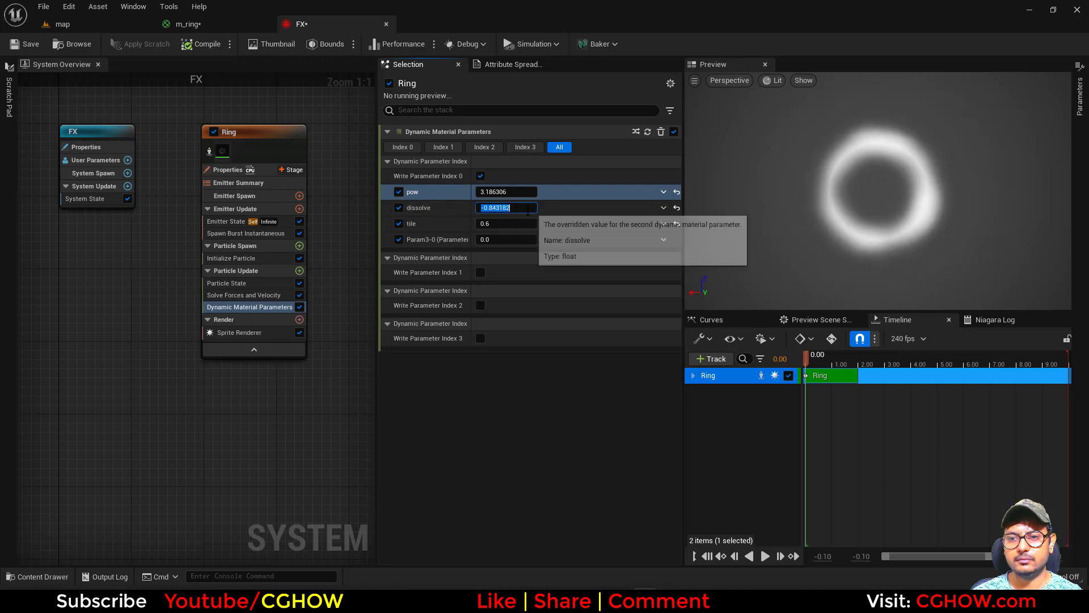
{"action": "type", "text": "0"}
{"action": "key", "text": "Return"}
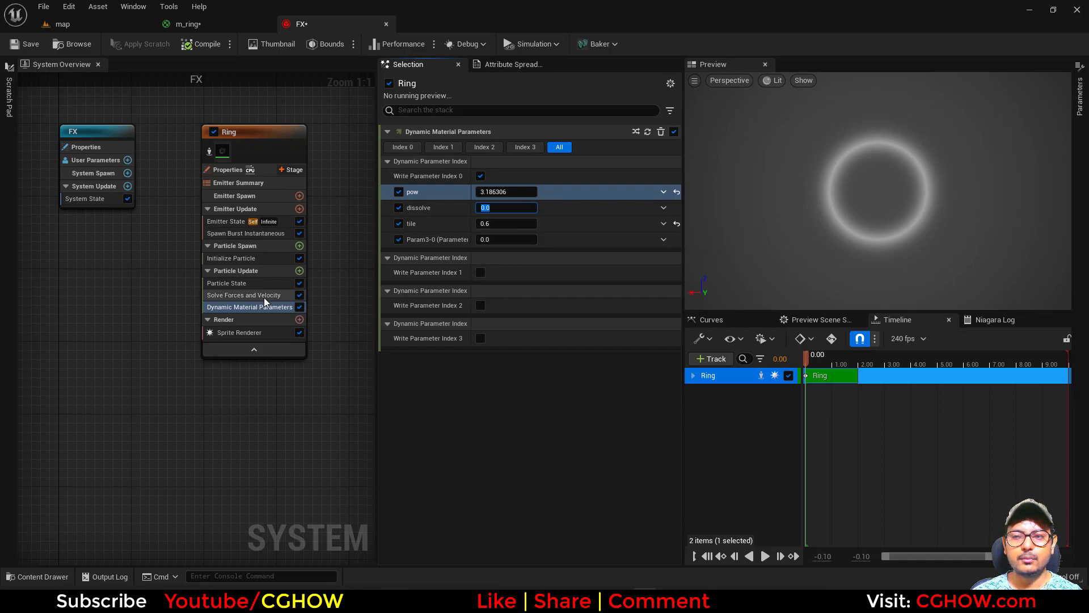
Set the Ring emitter's Initialize Particle color to a saturated orange with V raised to 20
{"action": "left_click", "coordinate": [249, 258]}
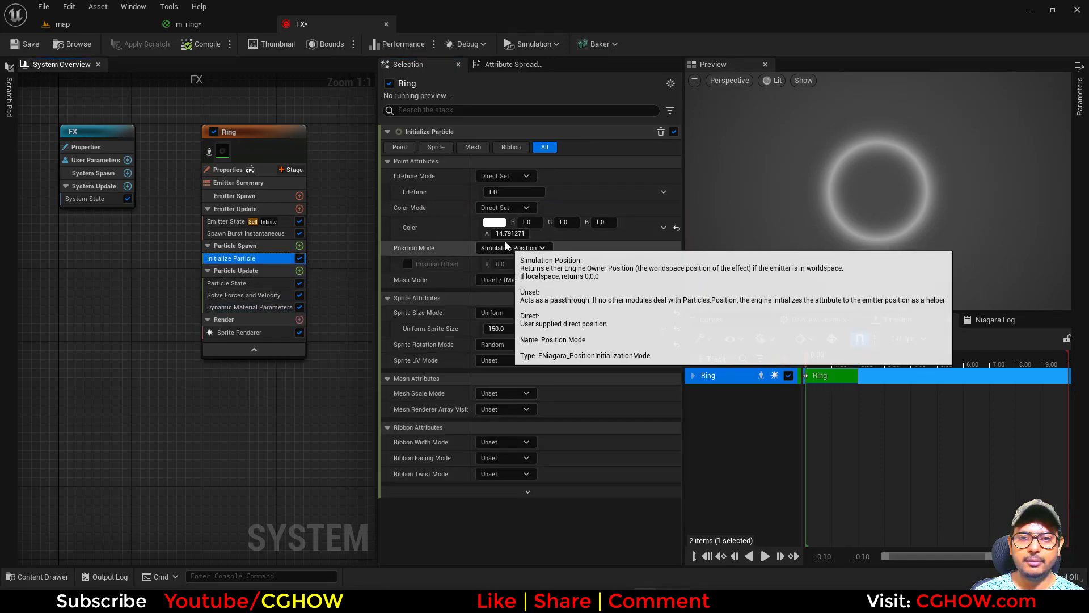
{"action": "left_click", "coordinate": [494, 222]}
{"action": "left_click_drag", "start_coordinate": [600, 341], "coordinate": [690, 330]}
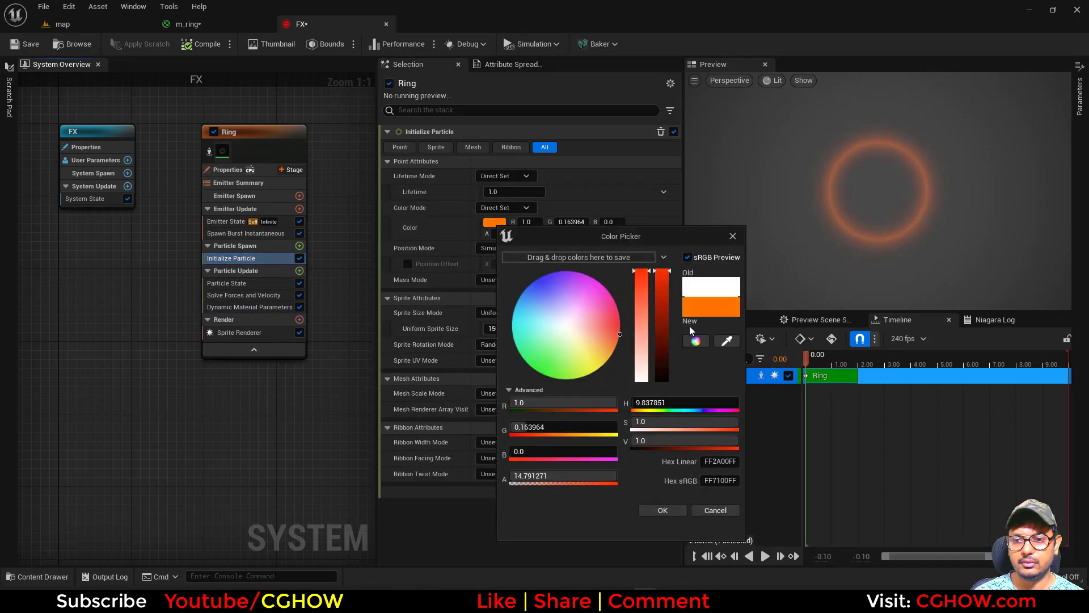
{"action": "left_click", "coordinate": [644, 439]}
{"action": "type", "text": "10"}
{"action": "key", "text": "Return"}
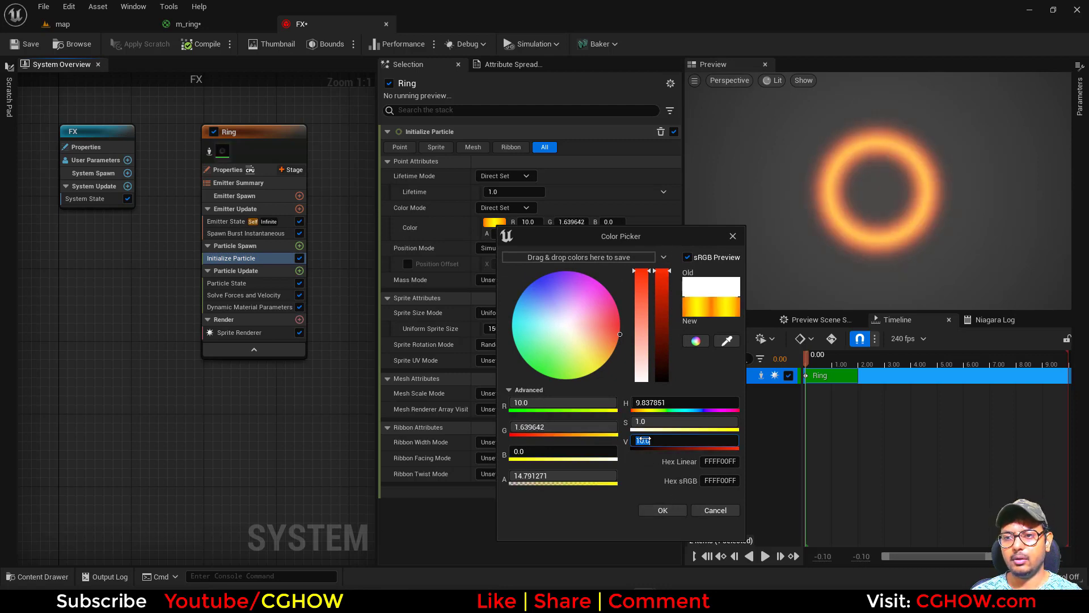
{"action": "type", "text": "20"}
{"action": "key", "text": "Return"}
{"action": "left_click", "coordinate": [661, 511]}
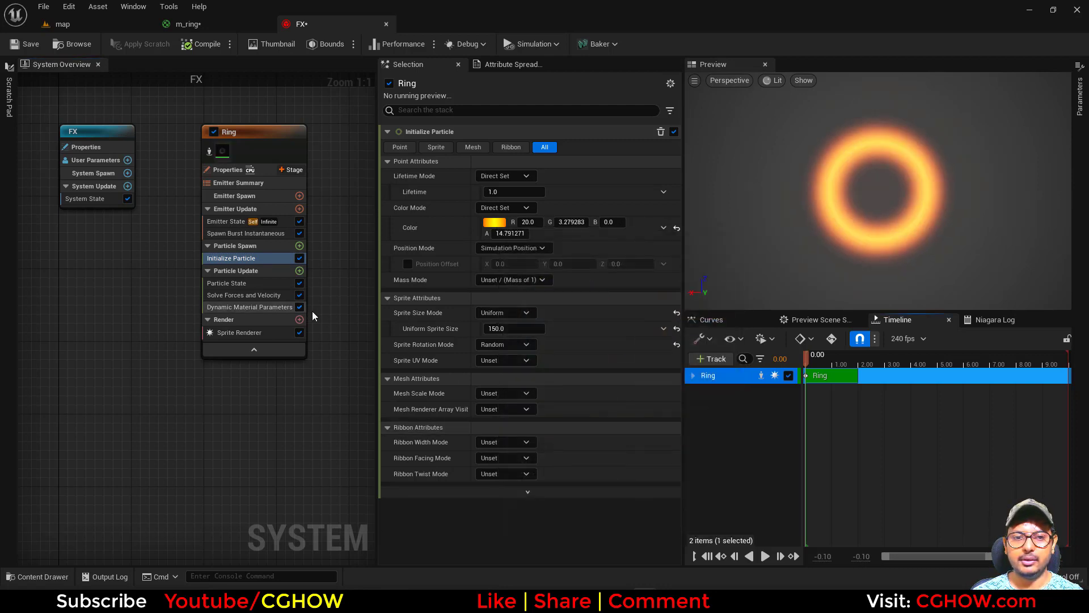
Raise the V of the orange particle color to 100
{"action": "left_click", "coordinate": [494, 222]}
{"action": "left_click", "coordinate": [647, 437]}
{"action": "type", "text": "100"}
{"action": "key", "text": "Return"}
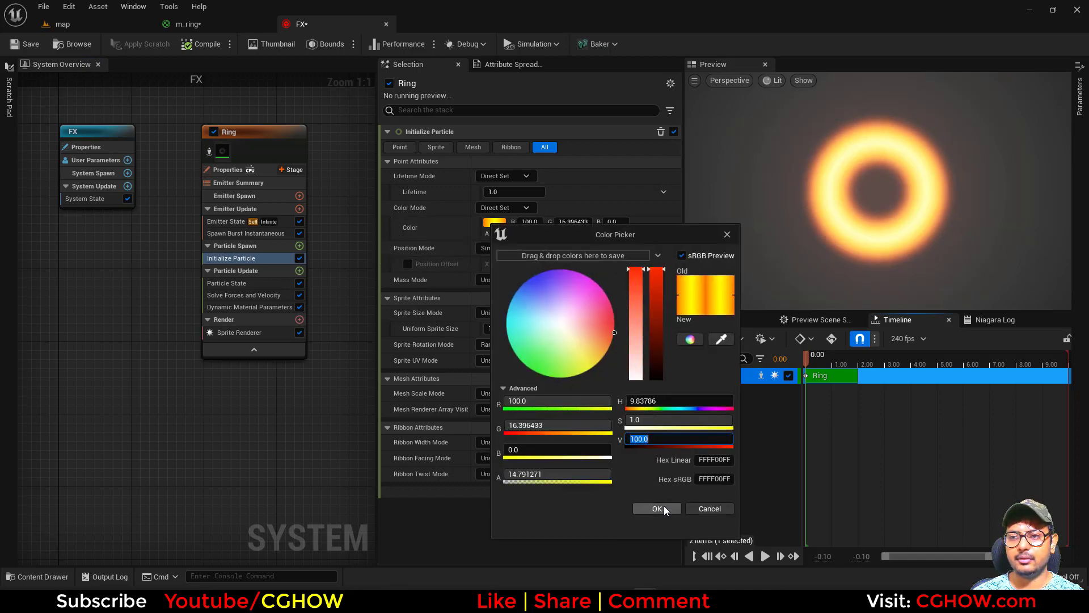
{"action": "left_click", "coordinate": [657, 509]}
Increase pow in the Ring emitter's Dynamic Material Parameters to about 4.3
{"action": "left_click", "coordinate": [253, 307]}
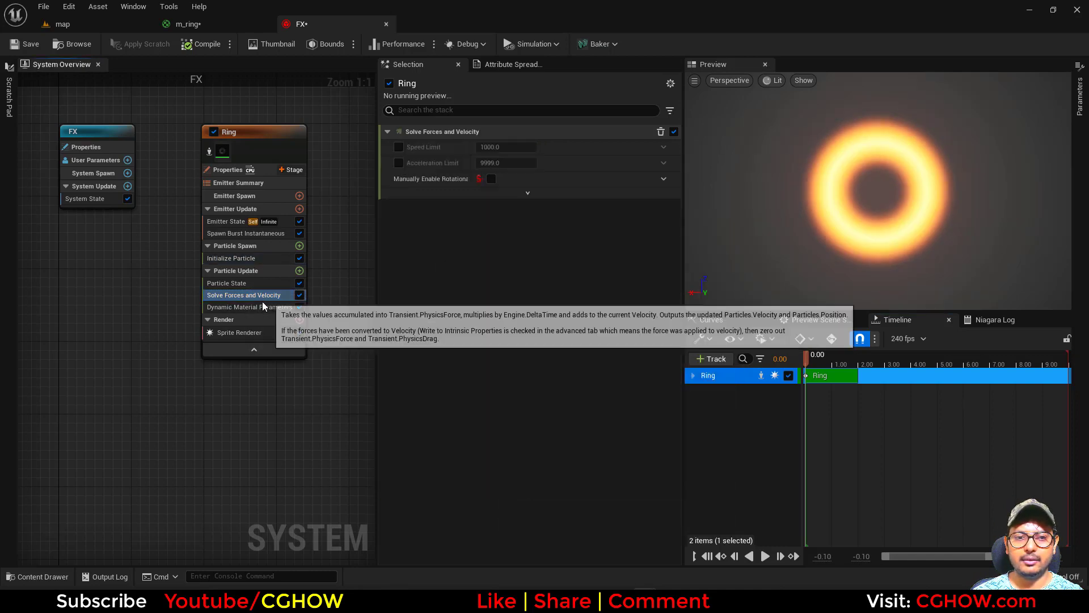
{"action": "left_click_drag", "start_coordinate": [506, 192], "coordinate": [533, 191]}
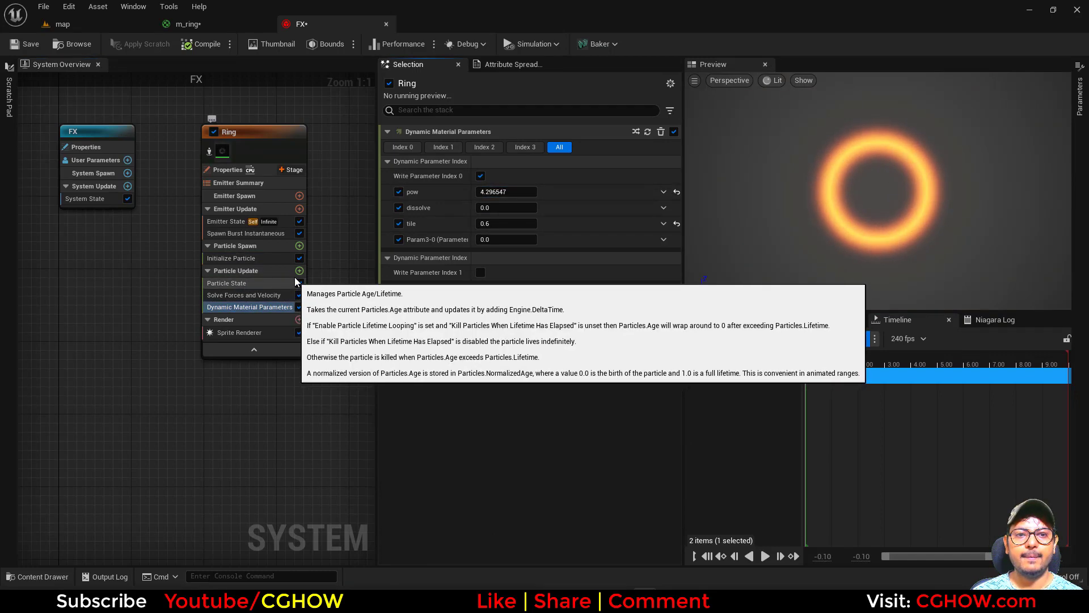
Add a Scale Color module to Particle Update and drive Scale RGB with Vector from Float, its value using Float from Curve
{"action": "left_click", "coordinate": [300, 271]}
{"action": "type", "text": "sca"}
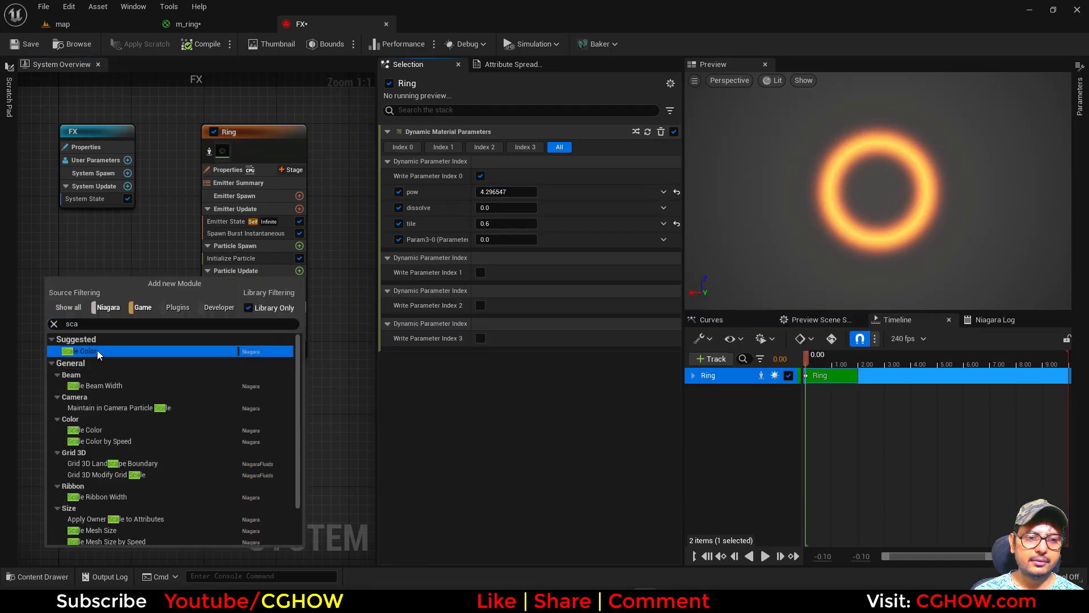
{"action": "left_click", "coordinate": [98, 353]}
{"action": "left_click", "coordinate": [664, 163]}
{"action": "type", "text": "flo"}
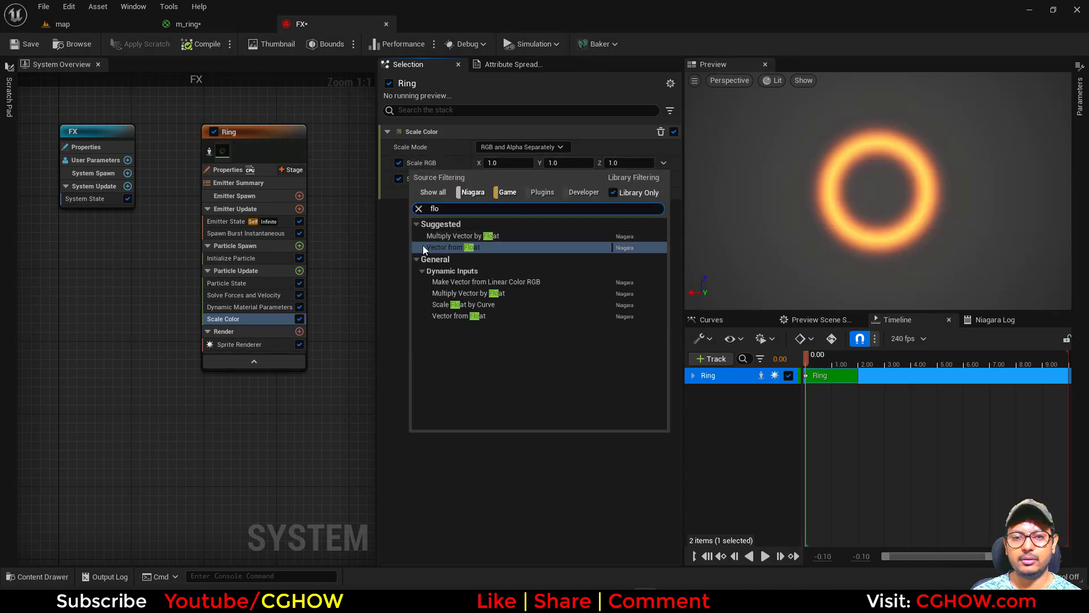
{"action": "left_click", "coordinate": [423, 247]}
{"action": "left_click", "coordinate": [664, 178]}
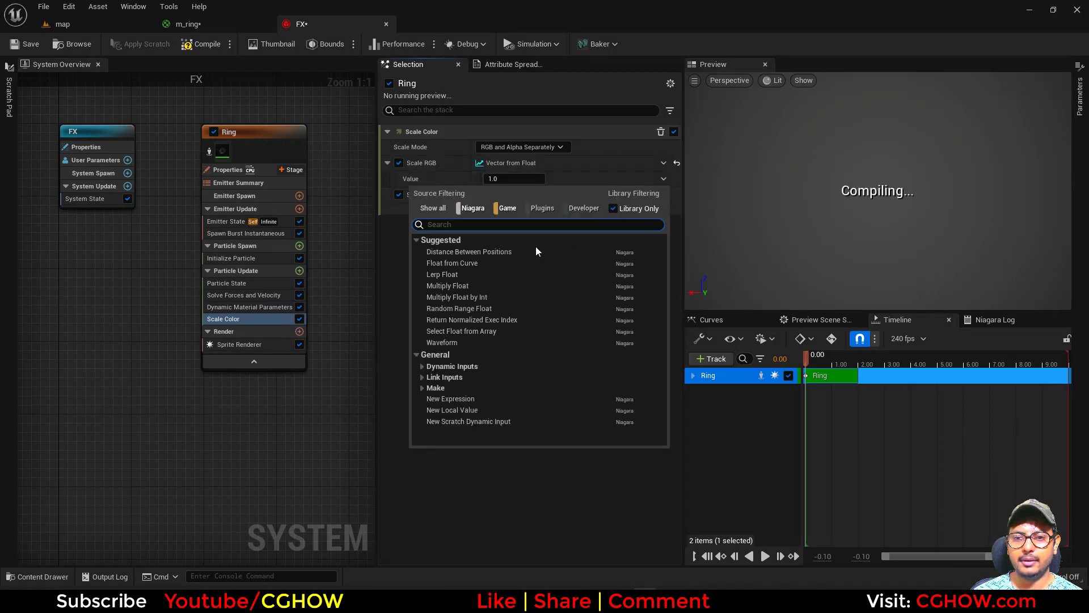
{"action": "left_click", "coordinate": [491, 265]}
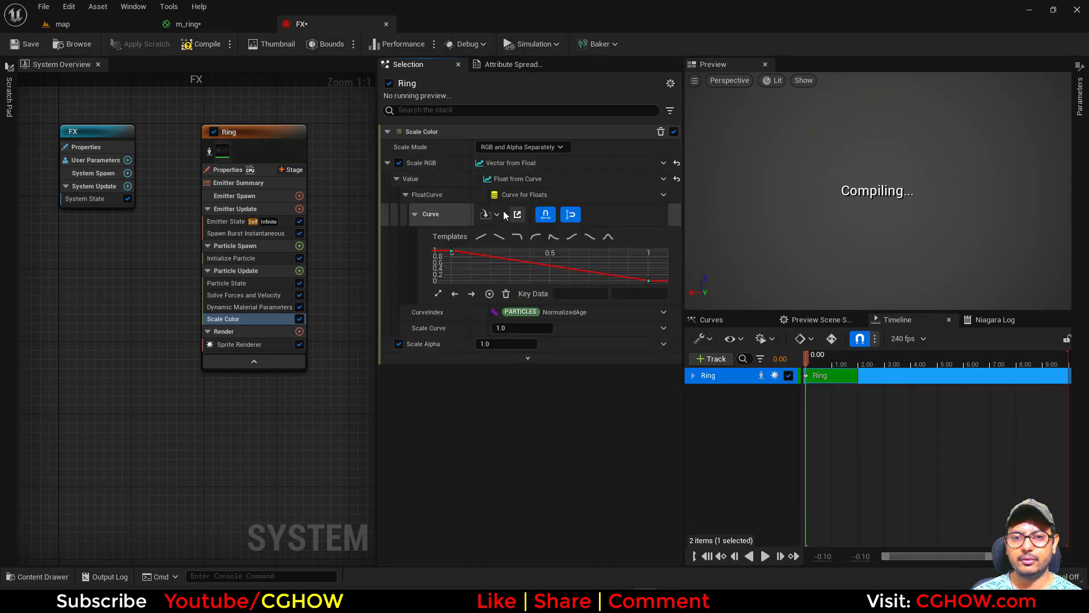
Shape the Scale RGB curve with one key at 0.1 of value 0 and another at 0.3 of value 1
{"action": "left_click", "coordinate": [650, 295]}
{"action": "type", "text": "0"}
{"action": "key", "text": "Return"}
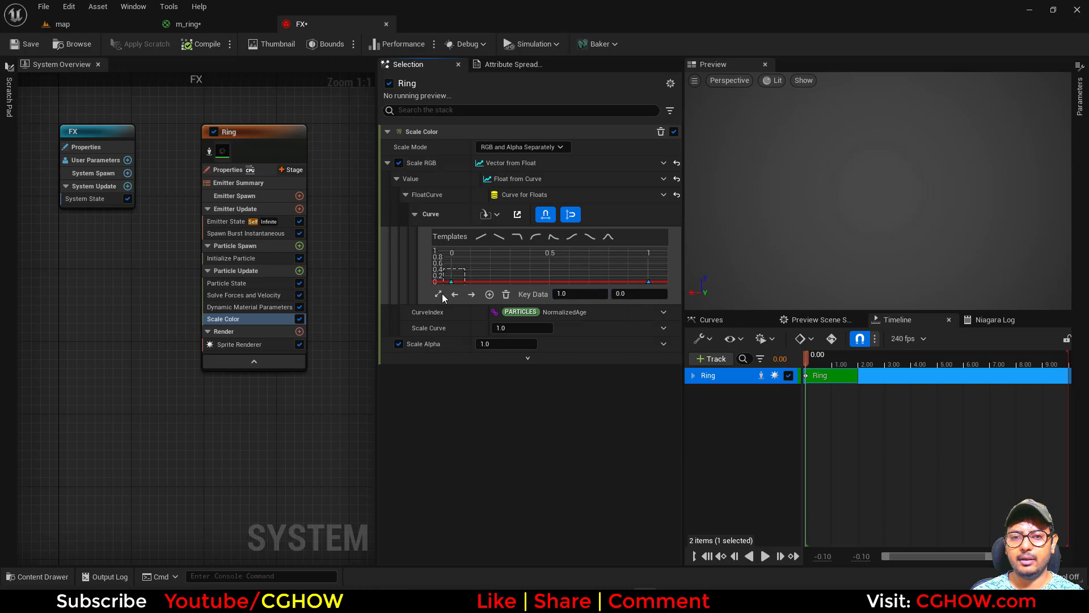
{"action": "left_click", "coordinate": [562, 293]}
{"action": "type", "text": ".1"}
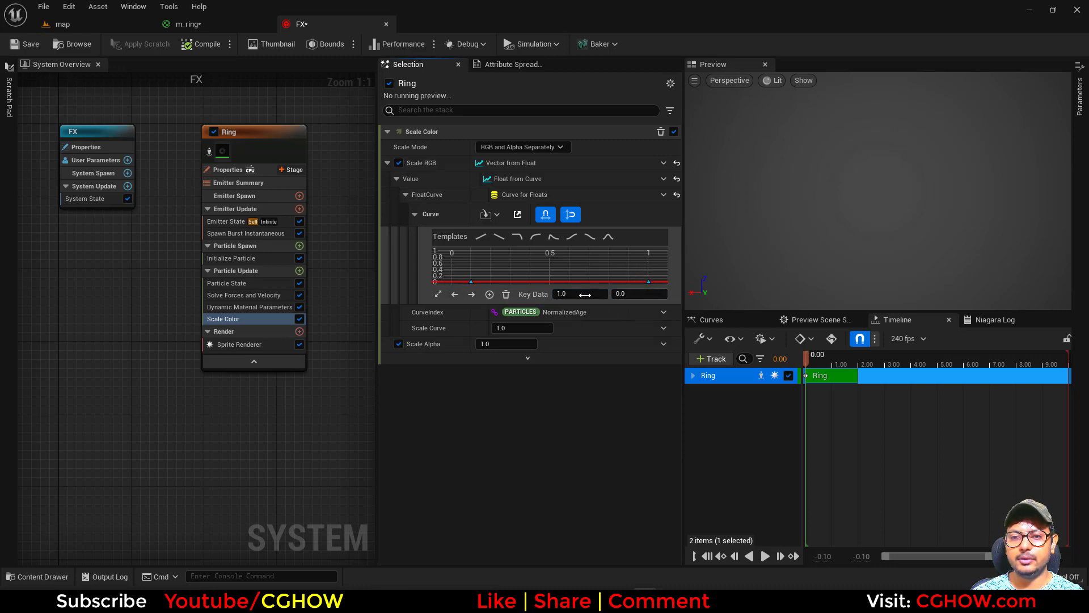
{"action": "type", "text": "0.3"}
{"action": "key", "text": "Return"}
{"action": "type", "text": "1"}
{"action": "key", "text": "Return"}
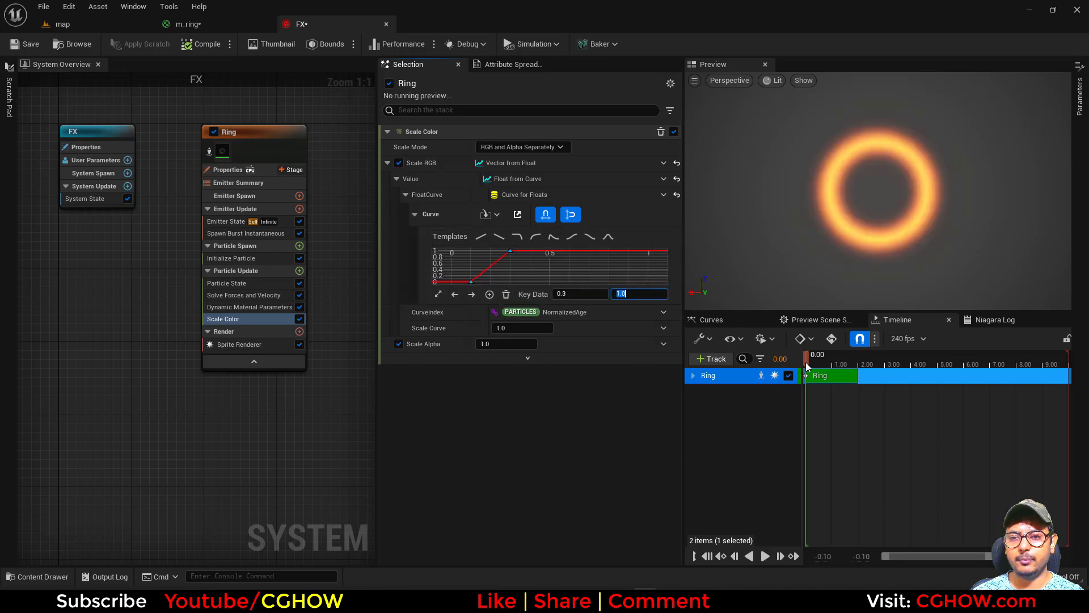
Drive the Scale Color module's Scale Alpha with Float from Curve
{"action": "left_click_drag", "start_coordinate": [806, 356], "coordinate": [809, 358]}
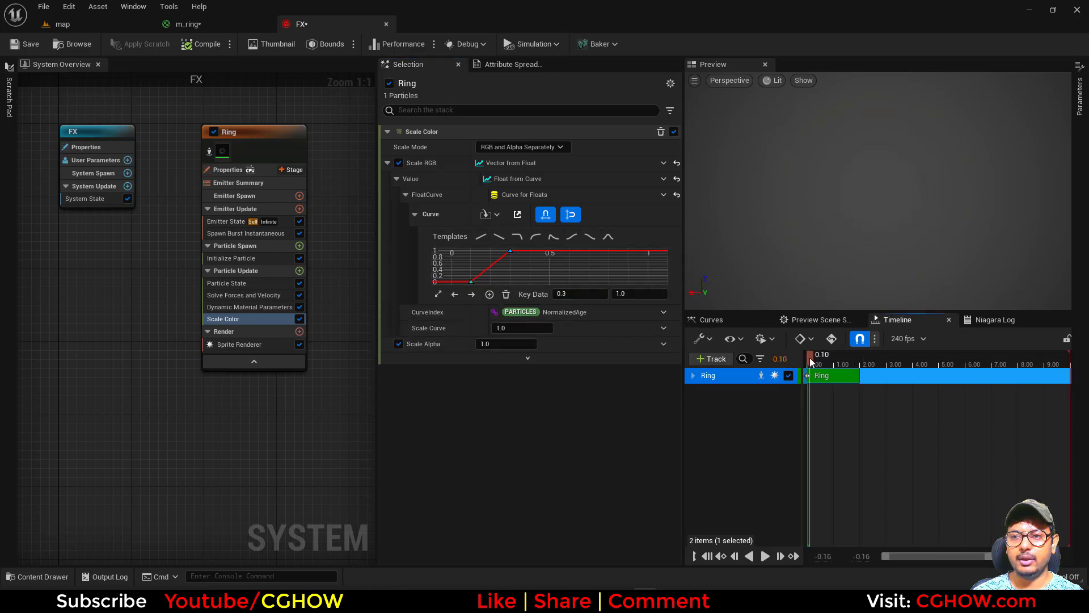
{"action": "left_click_drag", "start_coordinate": [503, 345], "coordinate": [573, 344]}
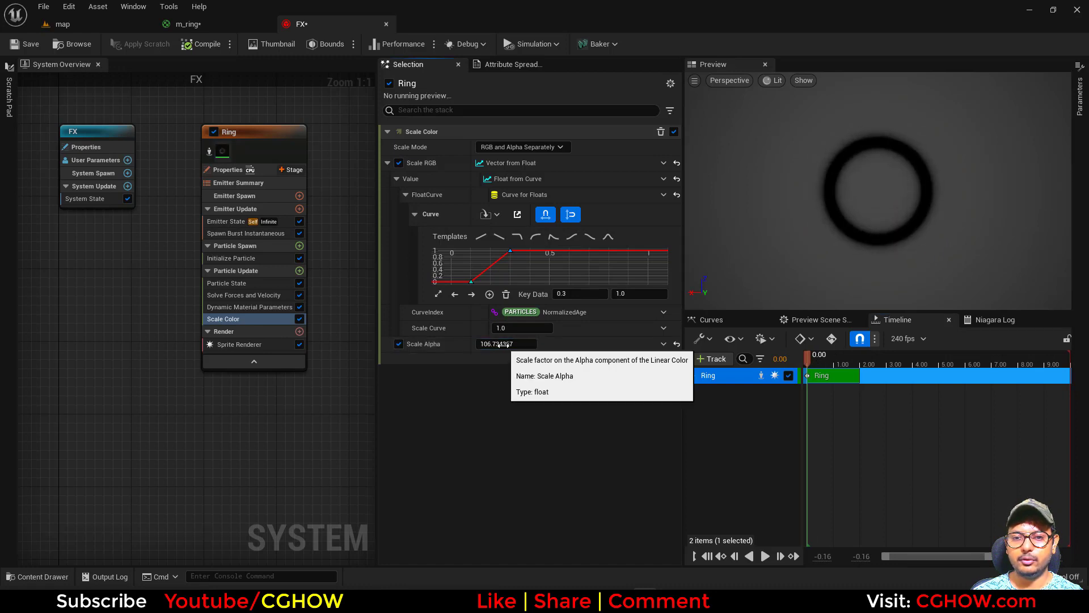
{"action": "left_click", "coordinate": [664, 344]}
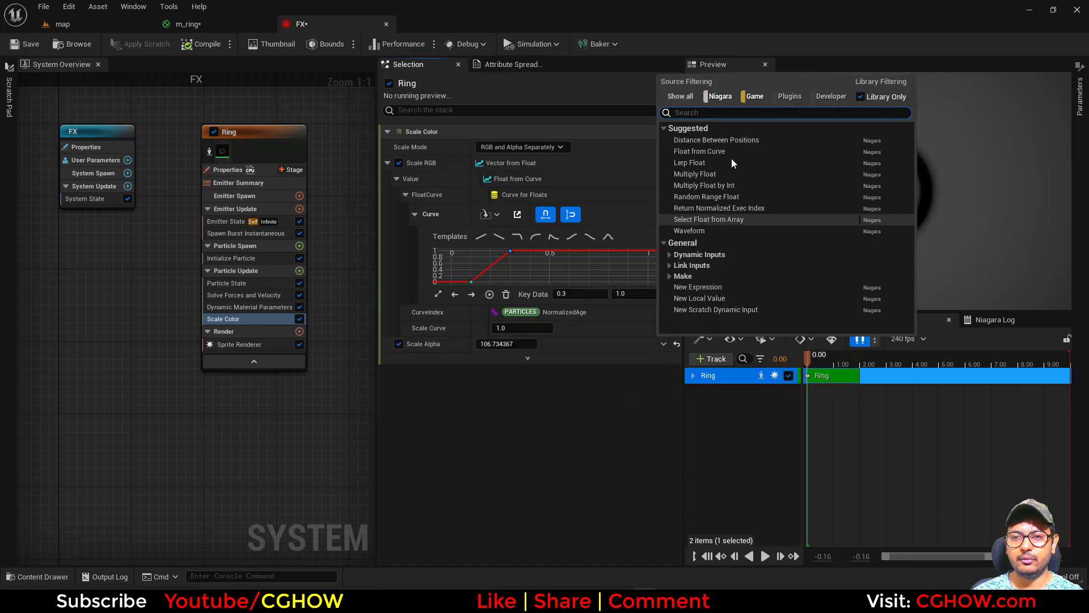
{"action": "left_click", "coordinate": [703, 151]}
Match the Scale Alpha keys to the Scale RGB timing: first key at 0.1 with value 5, second at 0.3 with value 1
{"action": "left_click_drag", "start_coordinate": [488, 270], "coordinate": [458, 294]}
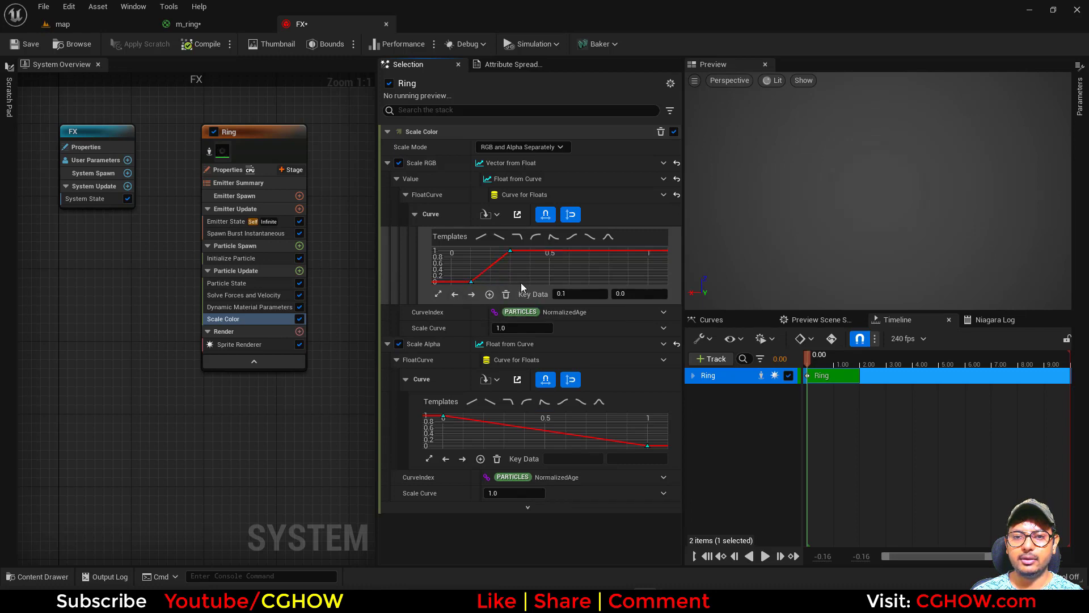
{"action": "left_click_drag", "start_coordinate": [522, 283], "coordinate": [478, 222]}
{"action": "left_click_drag", "start_coordinate": [433, 413], "coordinate": [557, 490]}
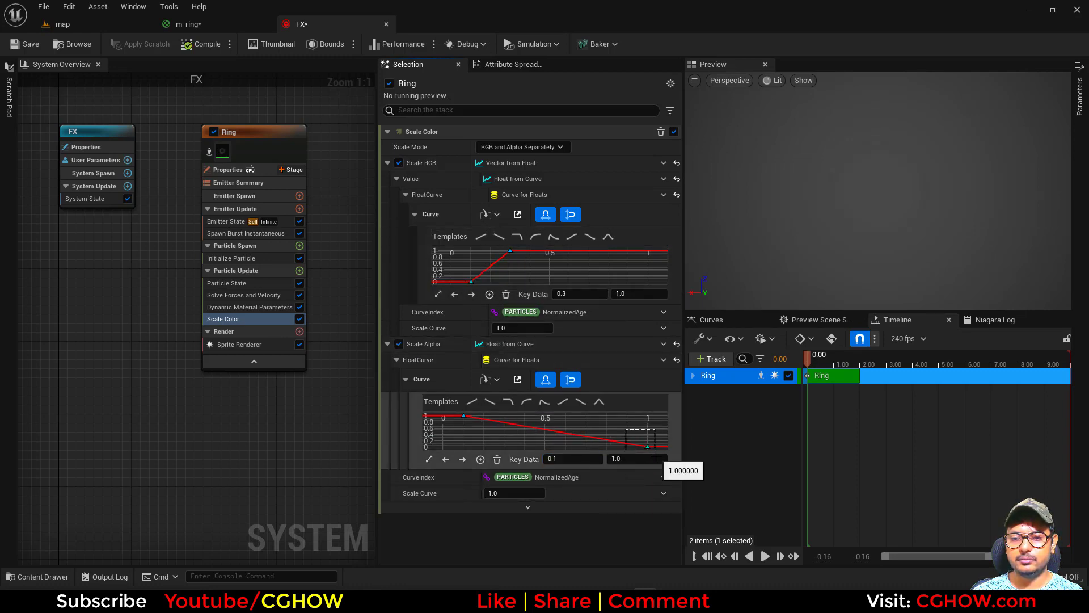
{"action": "left_click_drag", "start_coordinate": [640, 446], "coordinate": [639, 446]}
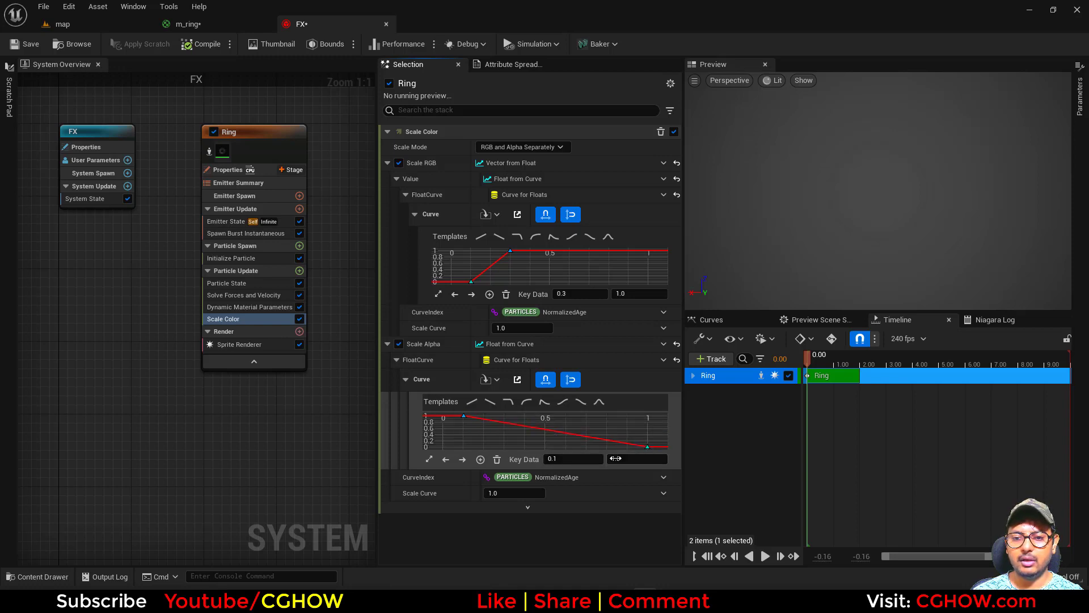
{"action": "key", "text": "Return"}
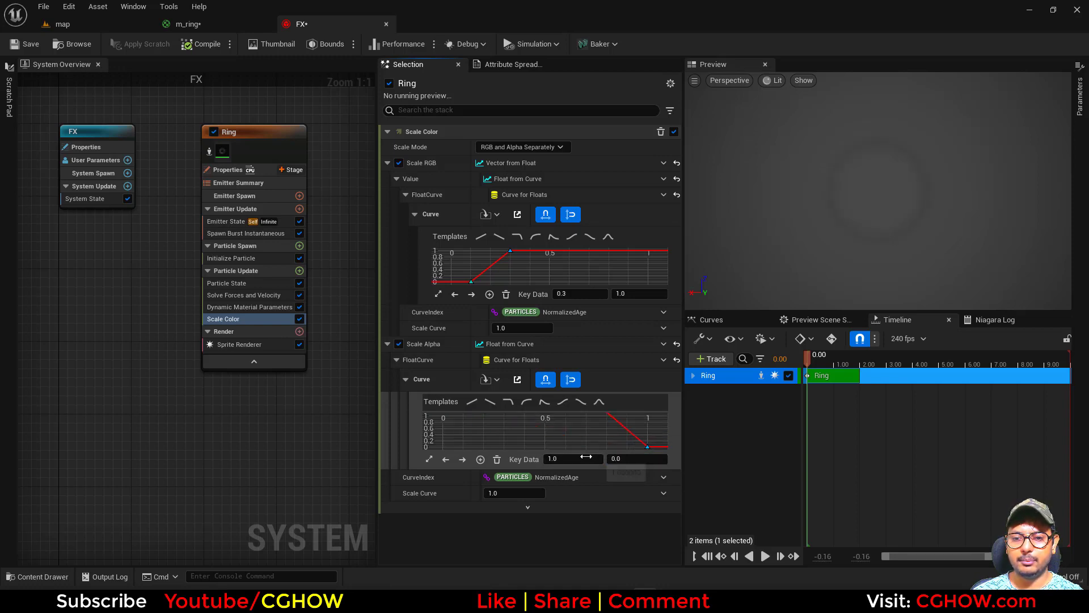
{"action": "type", "text": "0.3"}
{"action": "key", "text": "Return"}
{"action": "left_click", "coordinate": [479, 437]}
{"action": "left_click", "coordinate": [429, 459]}
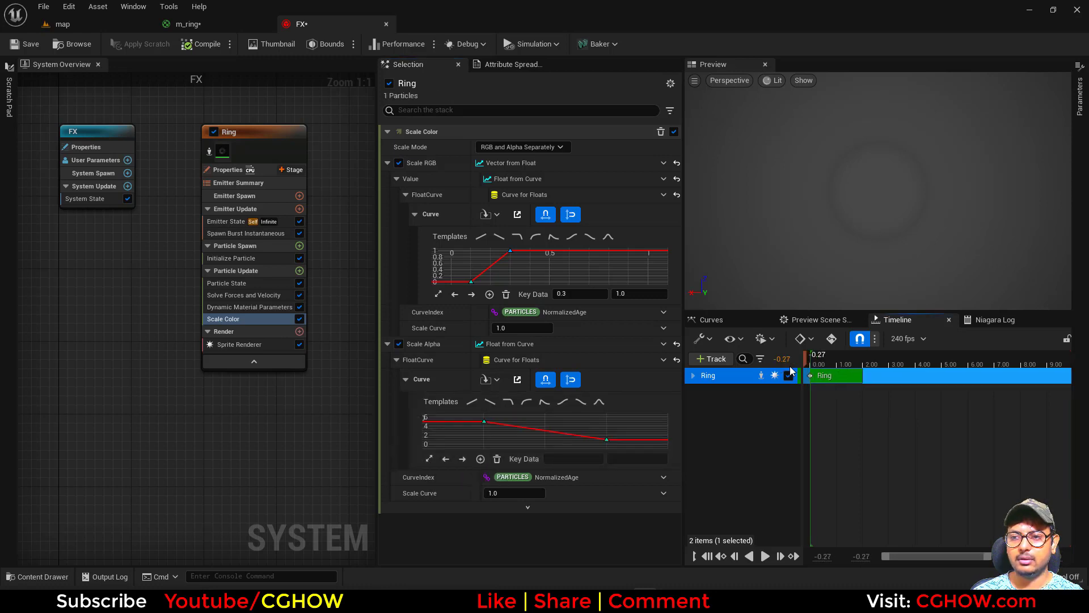
Raise the first Scale Alpha key's value to 100 and play back the start of the effect
{"action": "left_click", "coordinate": [484, 421]}
{"action": "left_click", "coordinate": [628, 460]}
{"action": "type", "text": "20"}
{"action": "key", "text": "Return"}
{"action": "left_click_drag", "start_coordinate": [865, 365], "coordinate": [842, 364]}
{"action": "key", "text": "Return"}
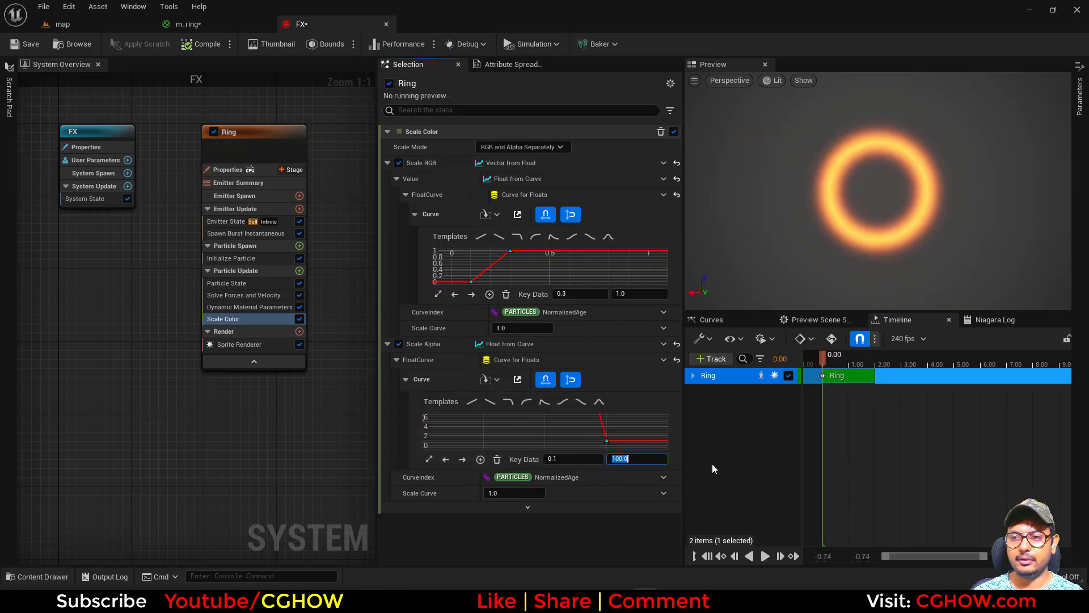
{"action": "left_click", "coordinate": [710, 557]}
{"action": "left_click", "coordinate": [765, 557]}
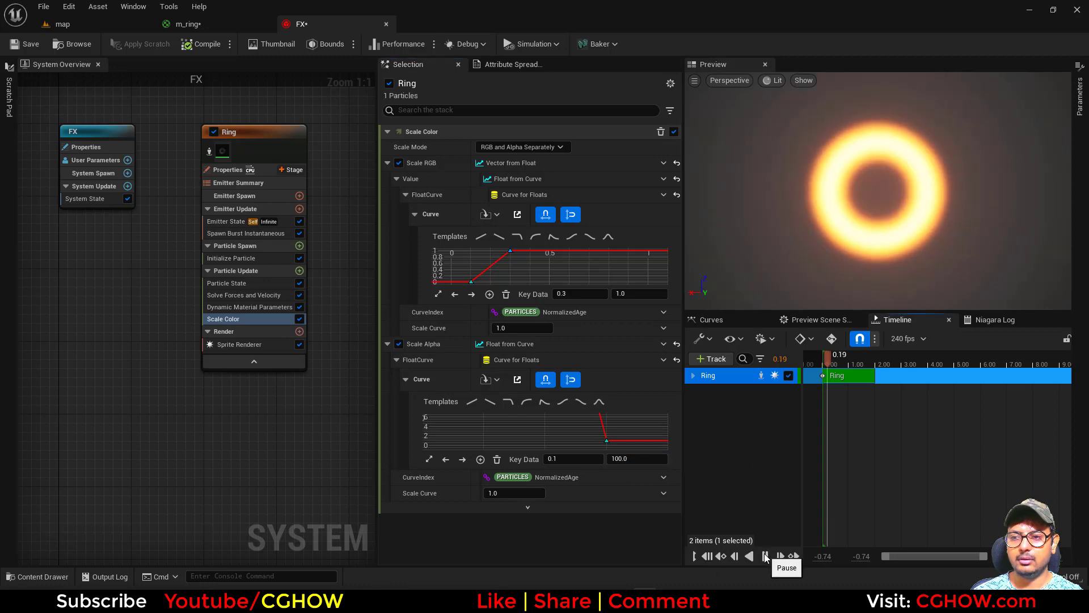
{"action": "left_click", "coordinate": [825, 359]}
{"action": "left_click_drag", "start_coordinate": [825, 359], "coordinate": [828, 366]}
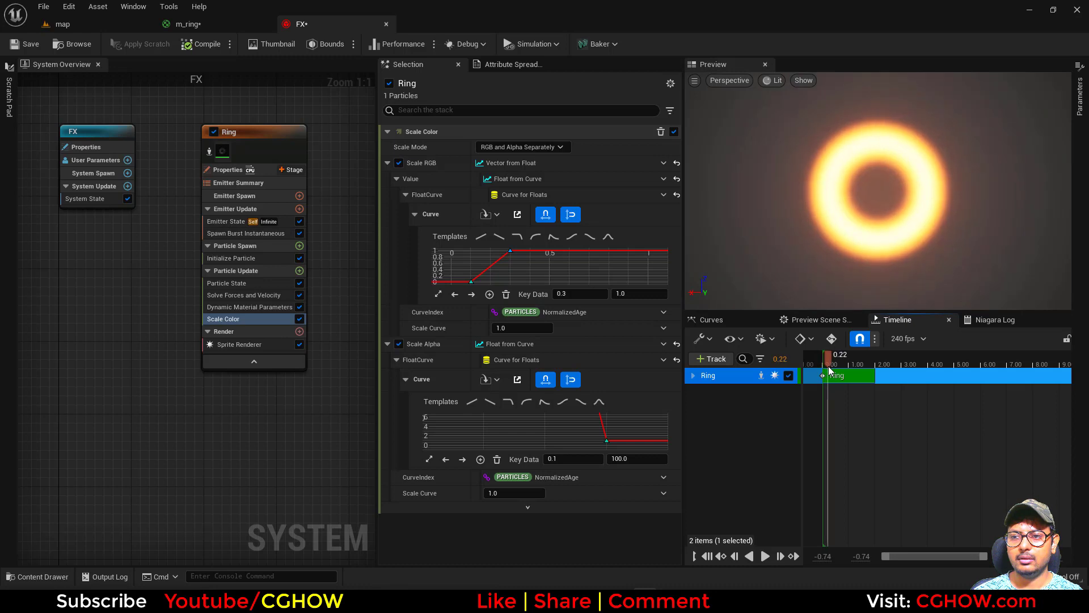
Move the second key of both the Scale Alpha and Scale RGB curves to 0.6 and play the effect
{"action": "left_click", "coordinate": [468, 431]}
{"action": "left_click", "coordinate": [429, 459]}
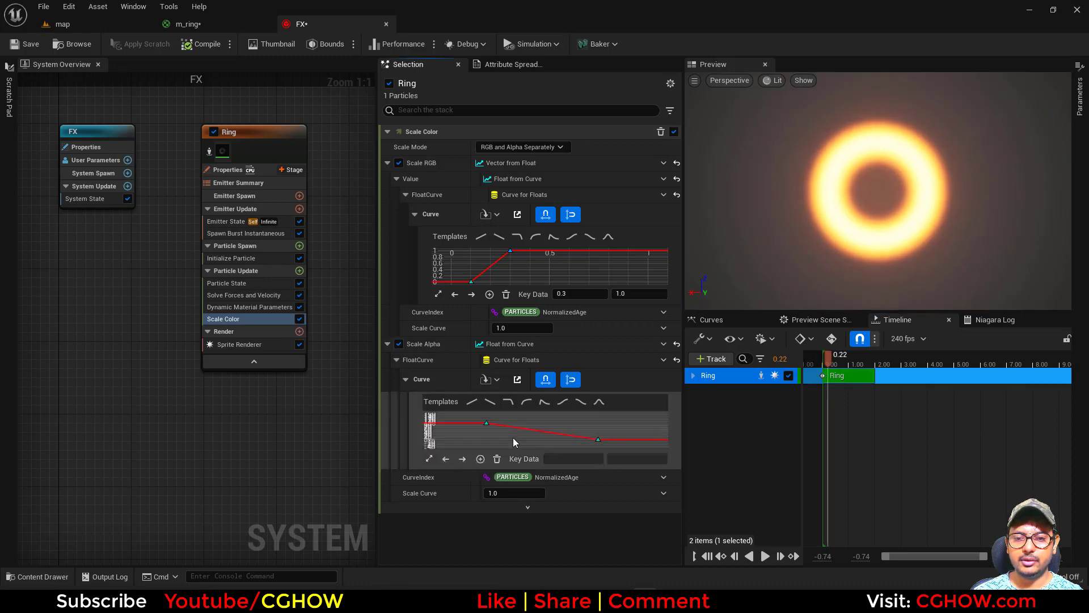
{"action": "left_click", "coordinate": [598, 439]}
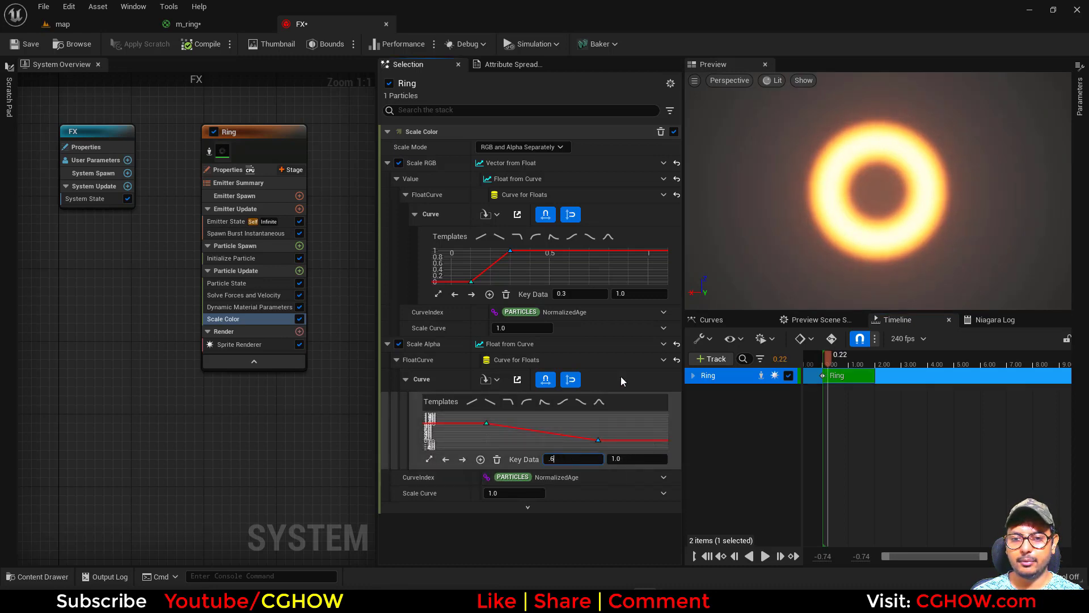
{"action": "type", "text": ".6"}
{"action": "key", "text": "Return"}
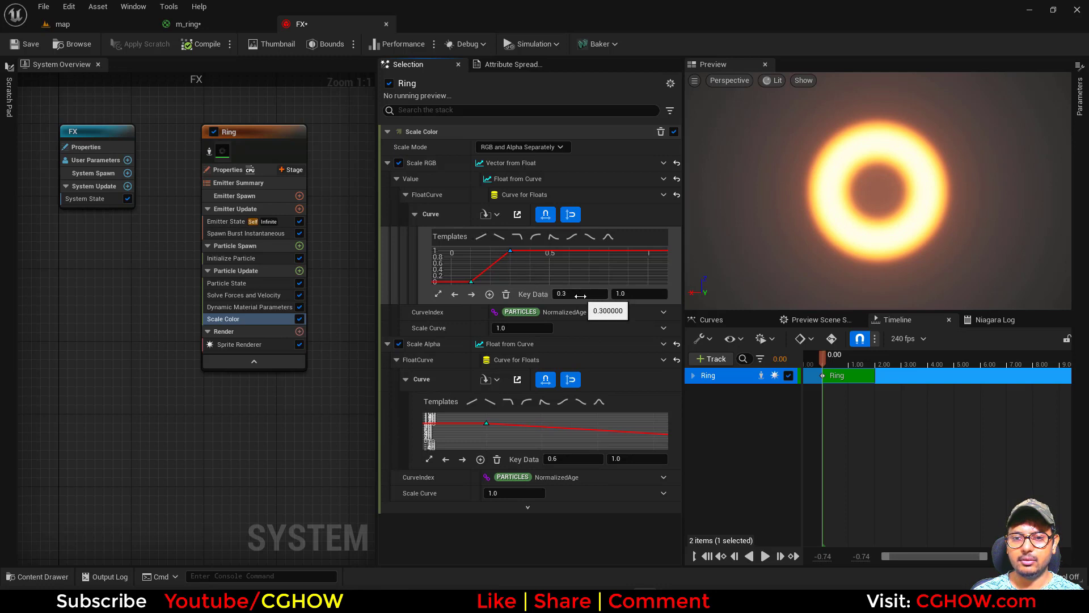
{"action": "type", "text": ".6"}
{"action": "key", "text": "Return"}
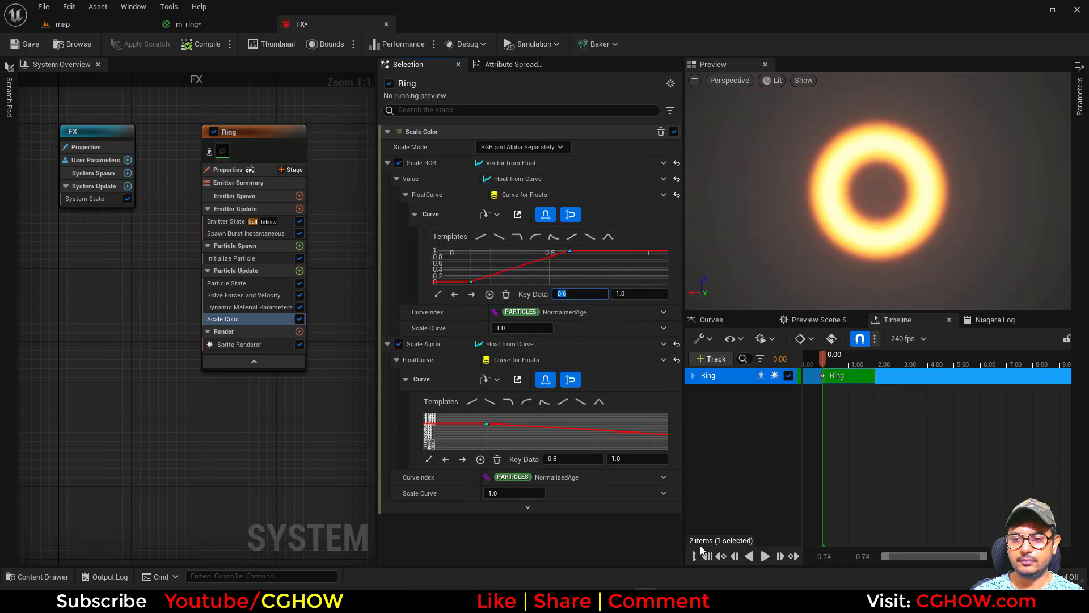
{"action": "left_click", "coordinate": [765, 556]}
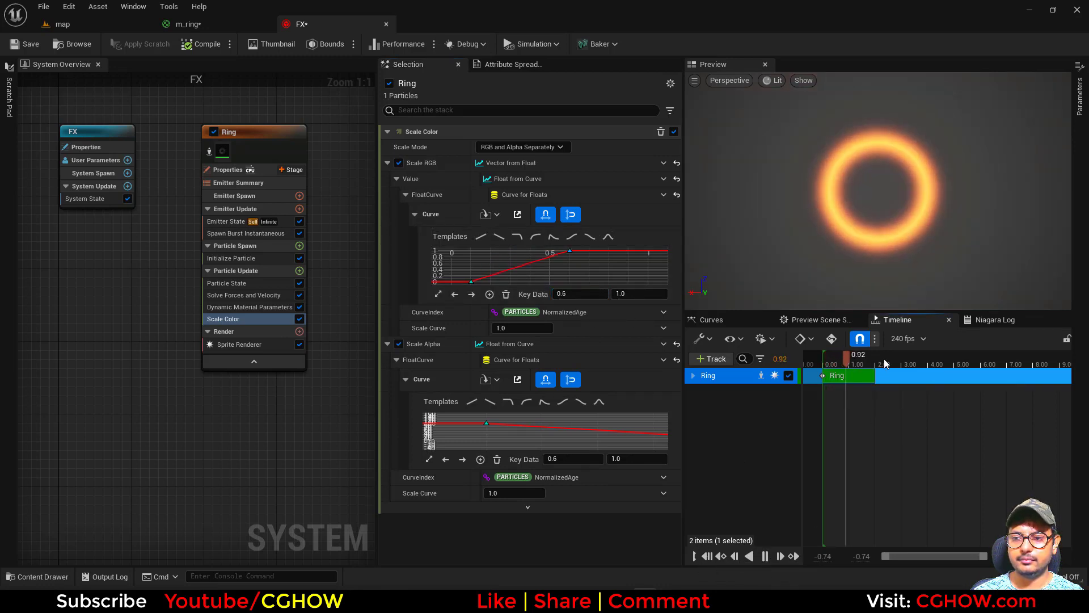
{"action": "left_click", "coordinate": [823, 359]}
{"action": "left_click_drag", "start_coordinate": [823, 363], "coordinate": [823, 363]}
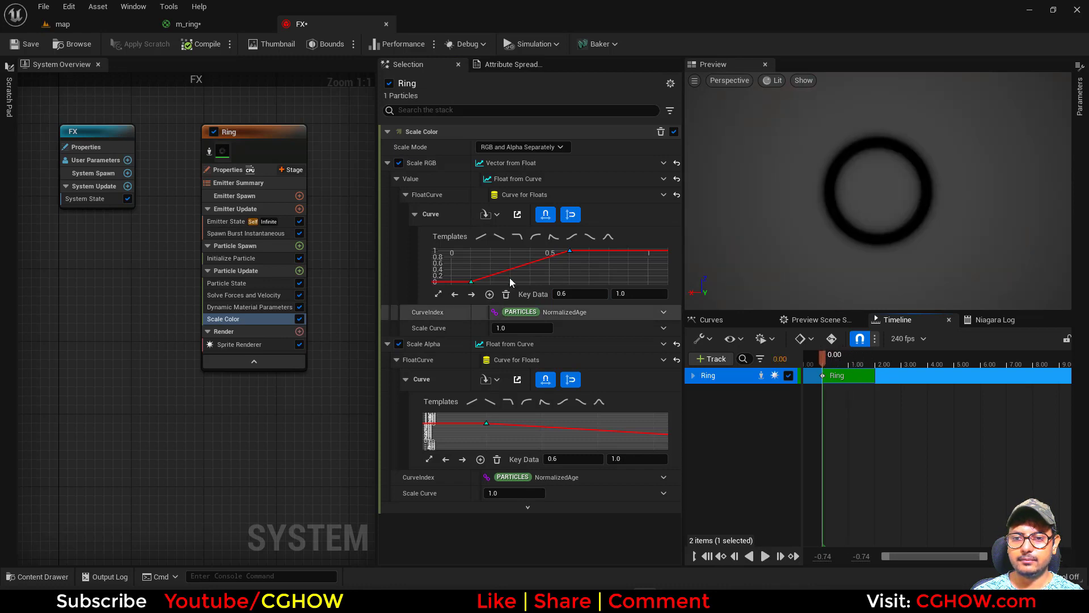
Smooth the first key of the Scale RGB and Scale Alpha curves with cubic interpolation and preview the fade
{"action": "left_click_drag", "start_coordinate": [463, 265], "coordinate": [486, 290]}
{"action": "key", "text": "1"}
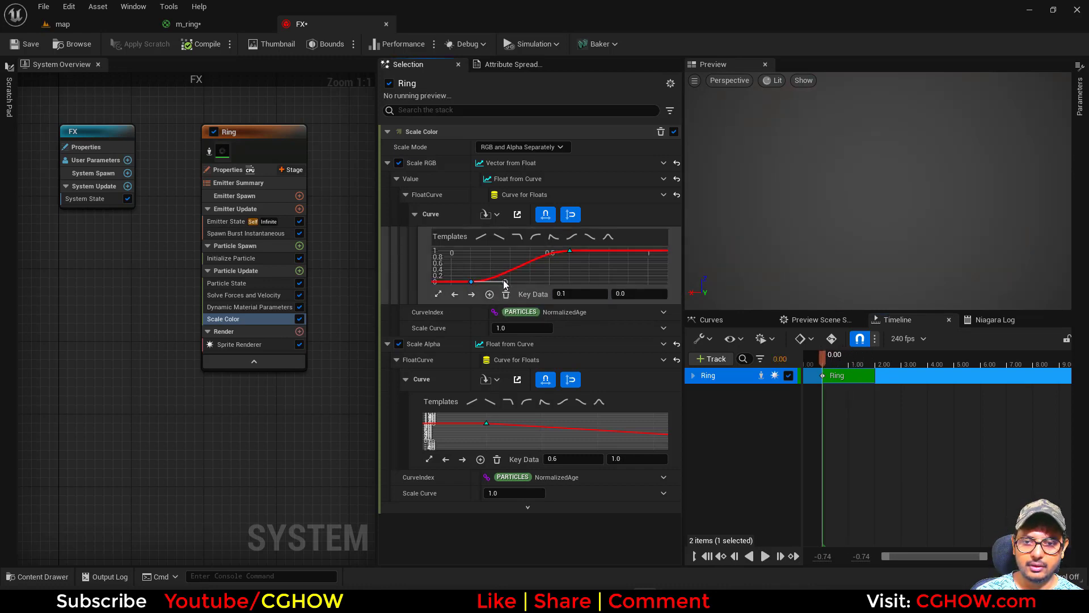
{"action": "left_click", "coordinate": [476, 443]}
{"action": "left_click", "coordinate": [429, 459]}
{"action": "left_click", "coordinate": [458, 422]}
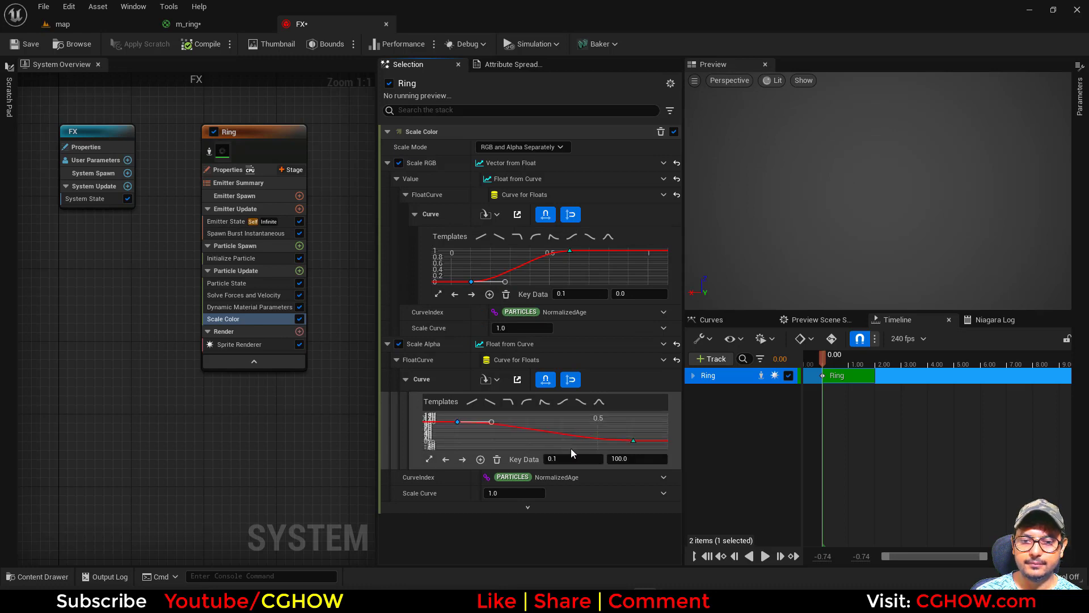
{"action": "left_click", "coordinate": [764, 557]}
{"action": "left_click_drag", "start_coordinate": [863, 360], "coordinate": [835, 361]}
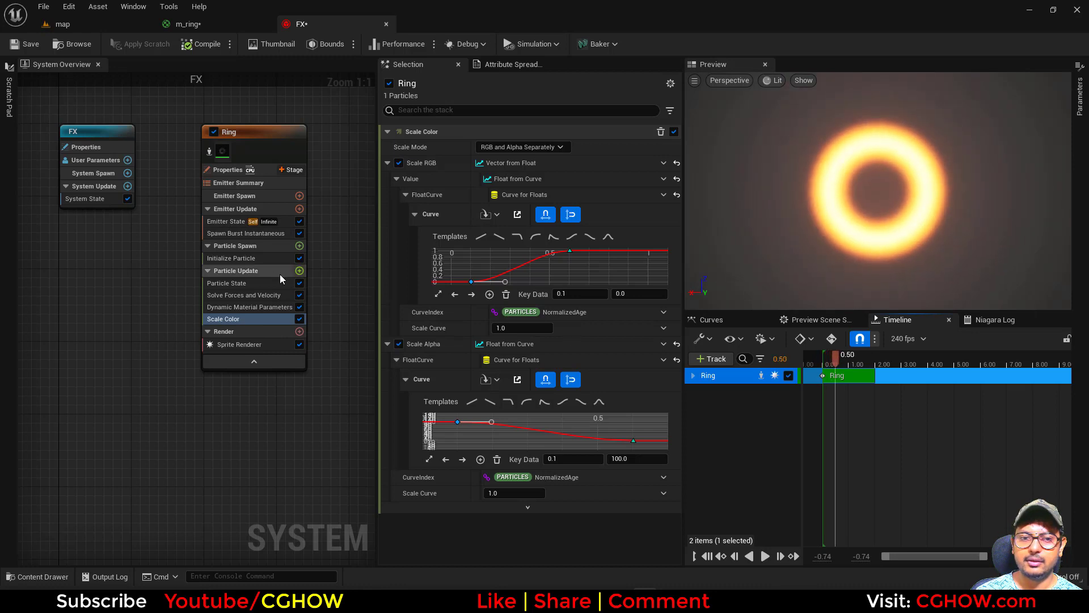
Add a Scale Sprite Size module to the Ring emitter's Particle Update
{"action": "left_click", "coordinate": [300, 271]}
{"action": "type", "text": "siz"}
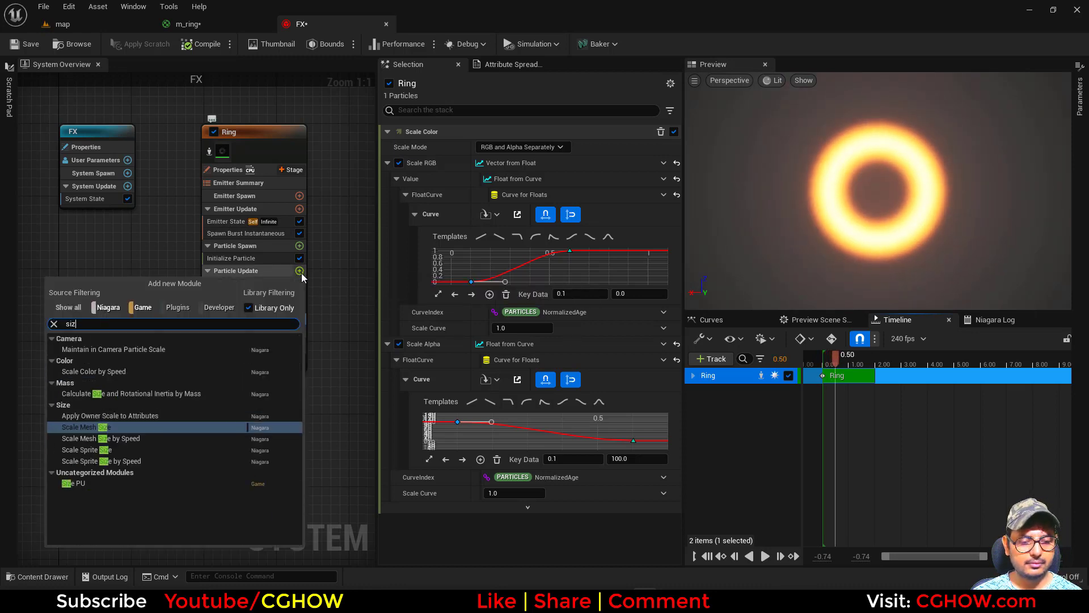
{"action": "left_click", "coordinate": [110, 454]}
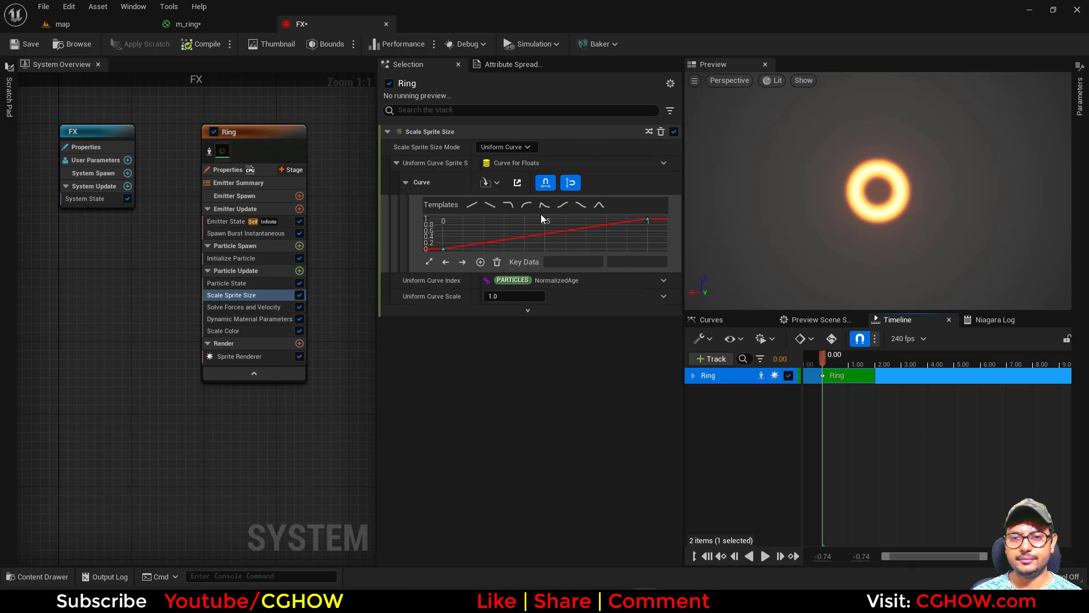
Set the sprite size curve's first key value to 1 and place its second key at 0.2 with value 1.3
{"action": "left_click", "coordinate": [443, 262]}
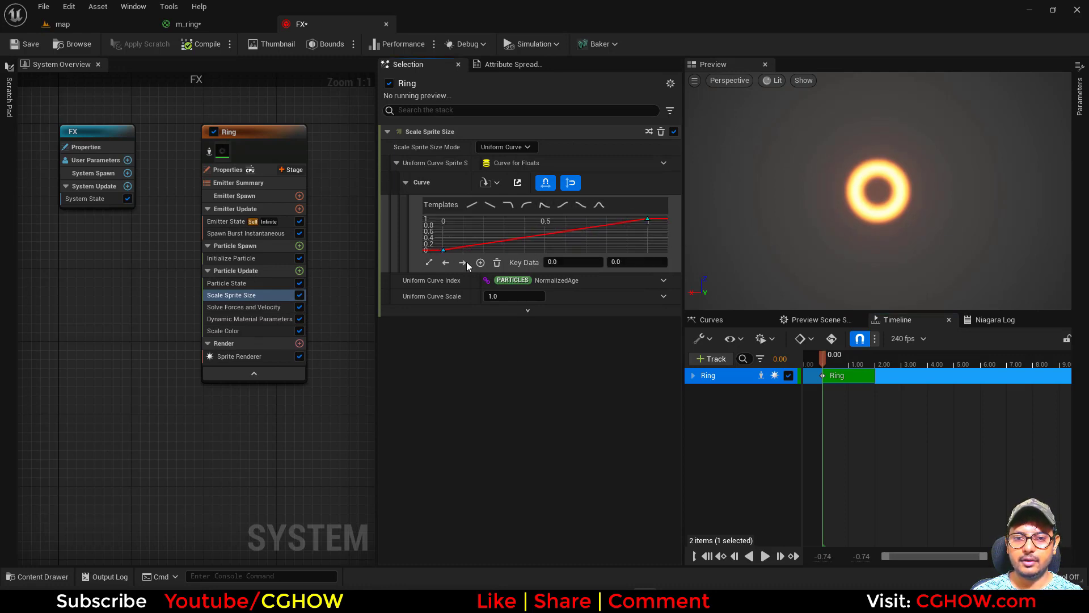
{"action": "left_click", "coordinate": [617, 262]}
{"action": "type", "text": "1"}
{"action": "key", "text": "Return"}
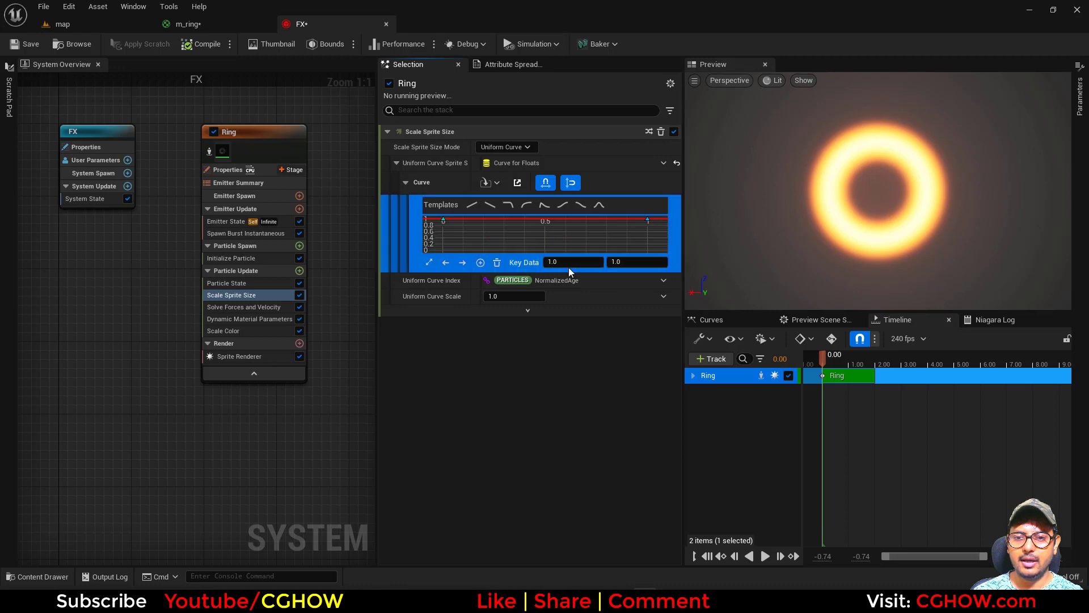
{"action": "type", "text": "0.2"}
{"action": "key", "text": "Return"}
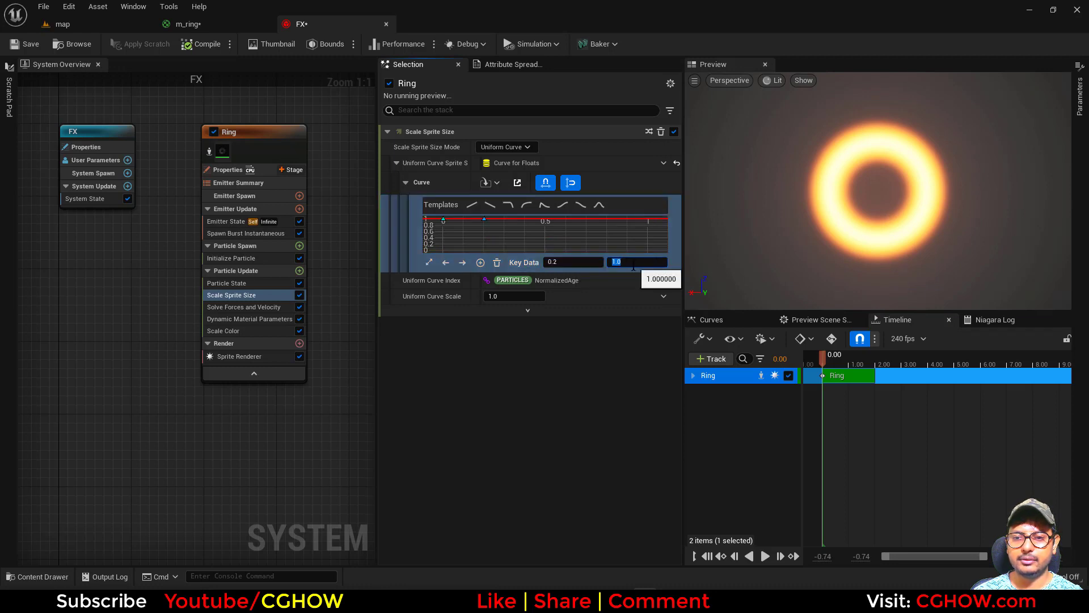
{"action": "left_click", "coordinate": [633, 266]}
{"action": "type", "text": "1.3"}
{"action": "key", "text": "Return"}
{"action": "left_click", "coordinate": [580, 248]}
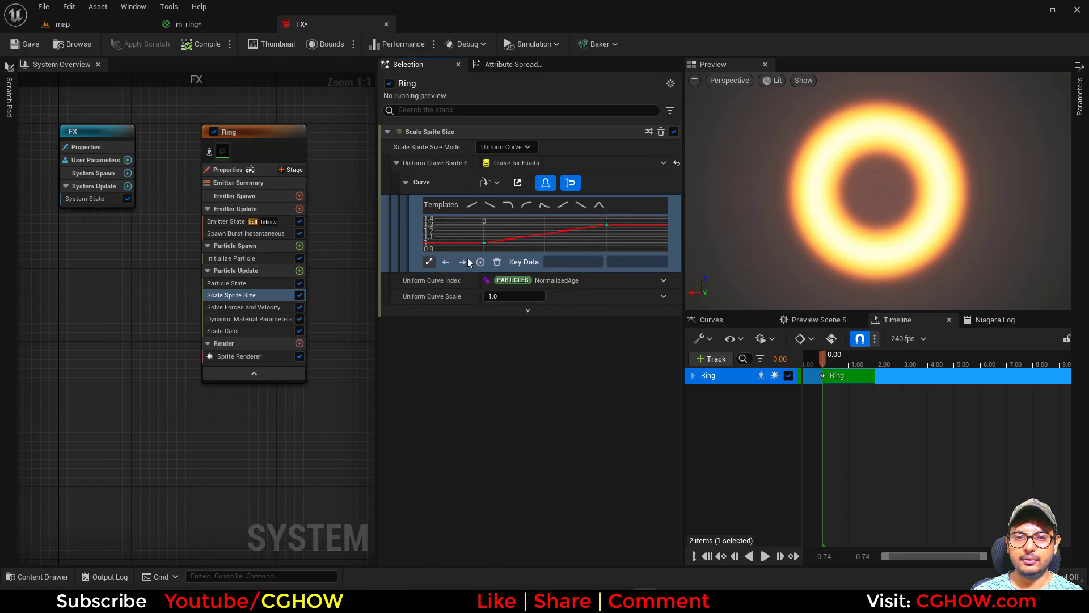
Add a third sprite size key at 0.5 with value 1 and play back the pulse
{"action": "middle_click", "coordinate": [646, 226]}
{"action": "left_click", "coordinate": [563, 264]}
{"action": "left_click", "coordinate": [565, 262]}
{"action": "type", "text": "1"}
{"action": "key", "text": "Return"}
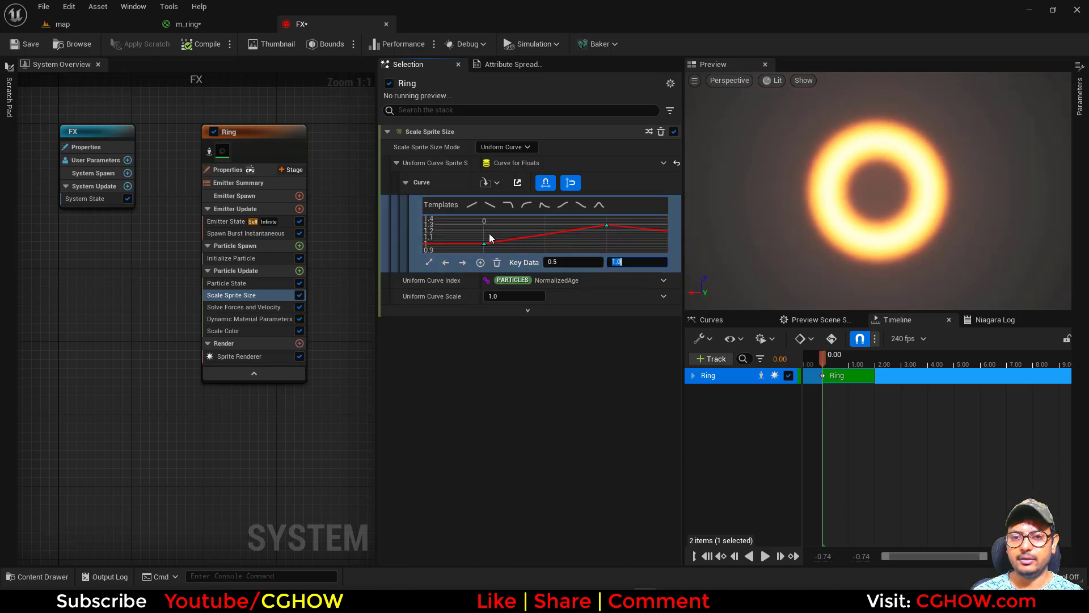
{"action": "left_click", "coordinate": [492, 234]}
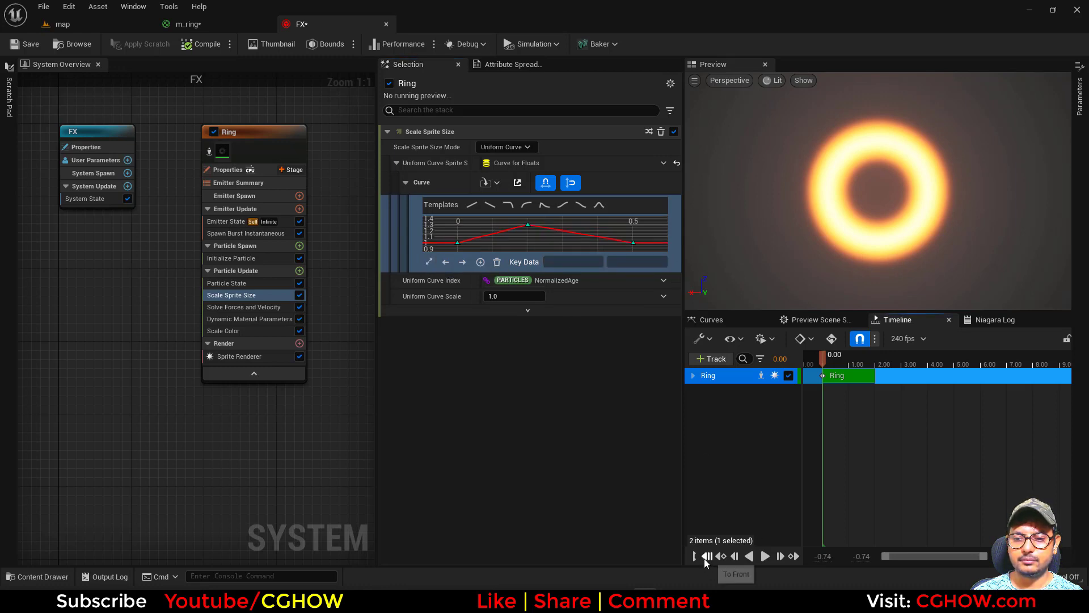
{"action": "left_click", "coordinate": [765, 557]}
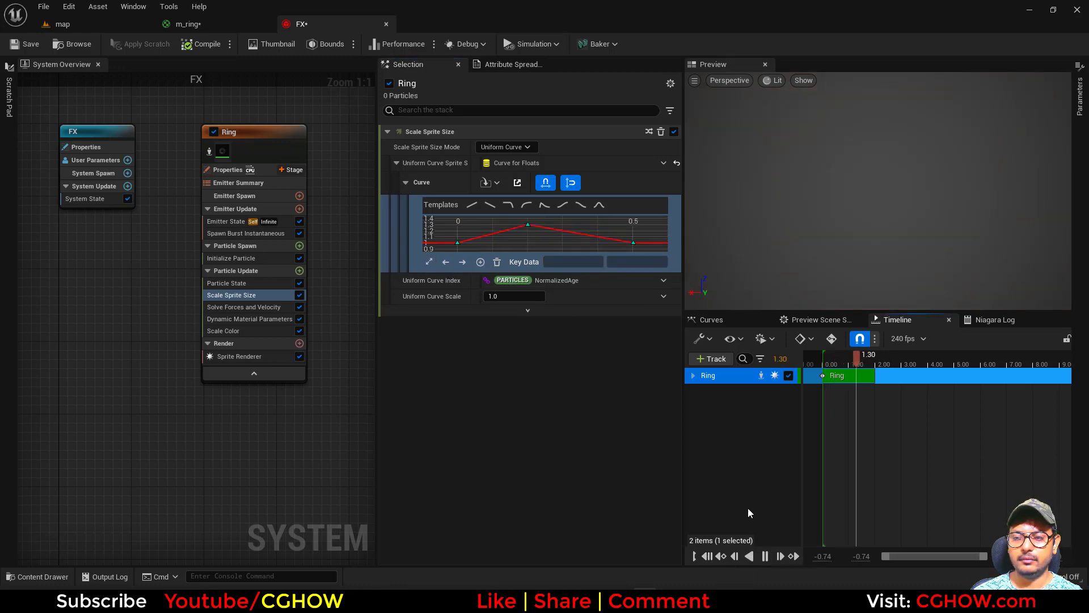
{"action": "left_click", "coordinate": [821, 360]}
{"action": "left_click_drag", "start_coordinate": [821, 360], "coordinate": [843, 366]}
Save the FX system and enable Local Space in the Ring emitter's properties
{"action": "left_click", "coordinate": [30, 44]}
{"action": "left_click", "coordinate": [224, 170]}
{"action": "left_click", "coordinate": [479, 157]}
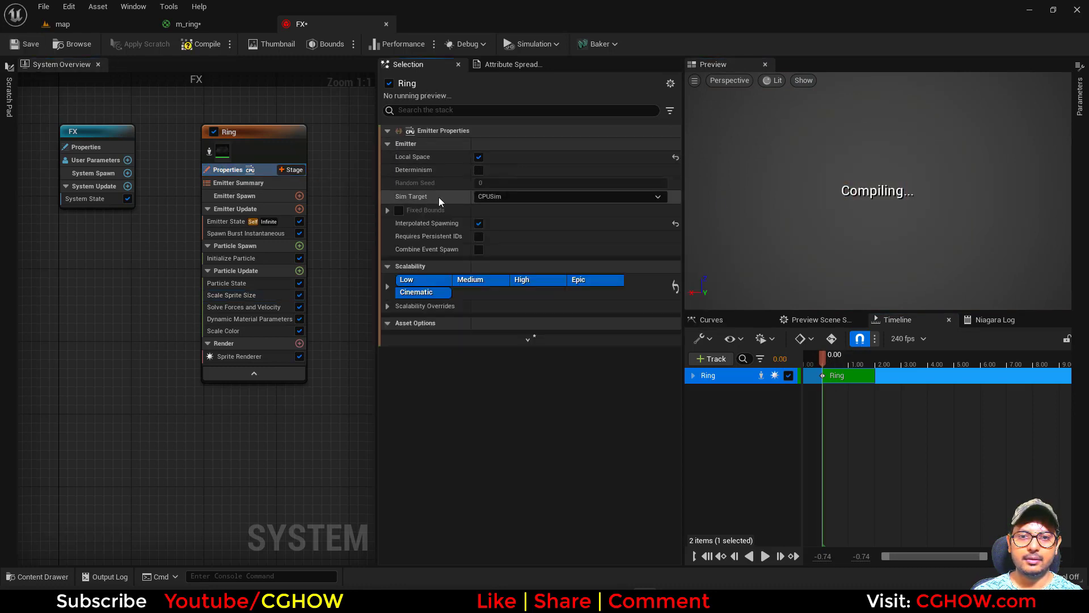
Add another key to the Scale Alpha curve after the 0.6 key
{"action": "left_click", "coordinate": [223, 331]}
{"action": "left_click", "coordinate": [874, 360]}
{"action": "left_click_drag", "start_coordinate": [874, 362], "coordinate": [821, 366]}
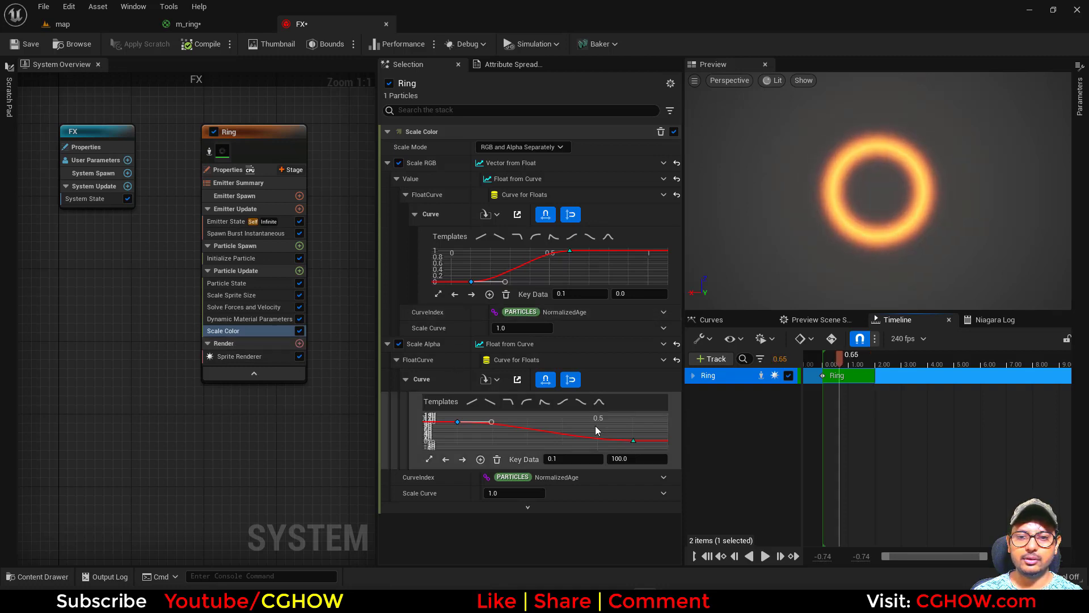
{"action": "right_click_drag", "start_coordinate": [541, 435], "coordinate": [501, 432]}
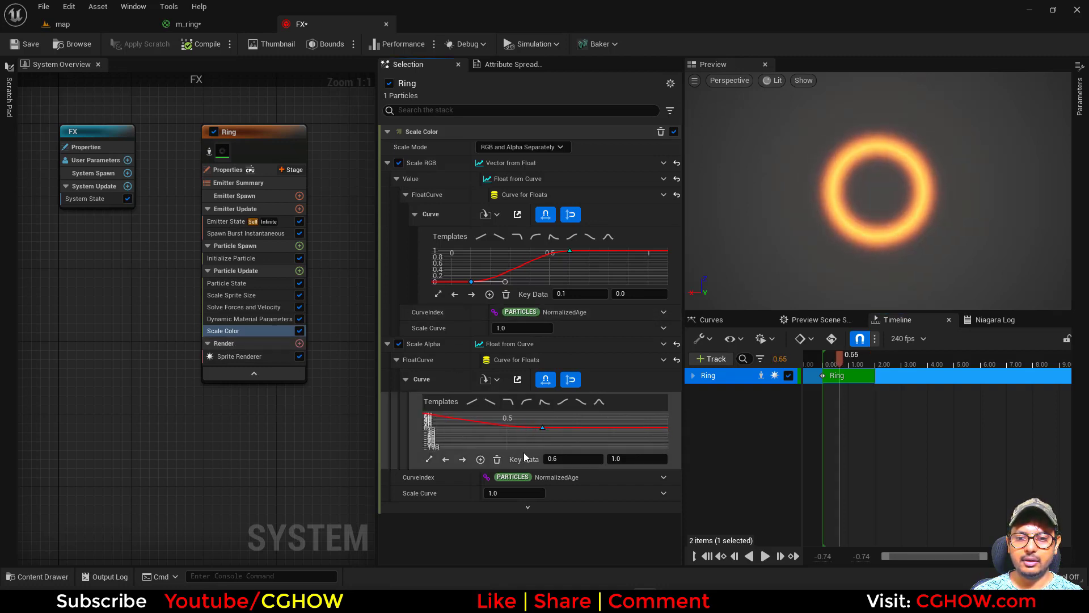
{"action": "right_click_drag", "start_coordinate": [605, 433], "coordinate": [557, 437]}
{"action": "middle_click", "coordinate": [577, 426]}
Place the new Scale Alpha key at 1 with value 0 and play back the ring's fade-out
{"action": "left_click", "coordinate": [559, 460]}
{"action": "type", "text": "1"}
{"action": "key", "text": "Return"}
{"action": "left_click", "coordinate": [632, 458]}
{"action": "type", "text": "0"}
{"action": "key", "text": "Return"}
{"action": "left_click", "coordinate": [529, 438]}
{"action": "left_click", "coordinate": [432, 459]}
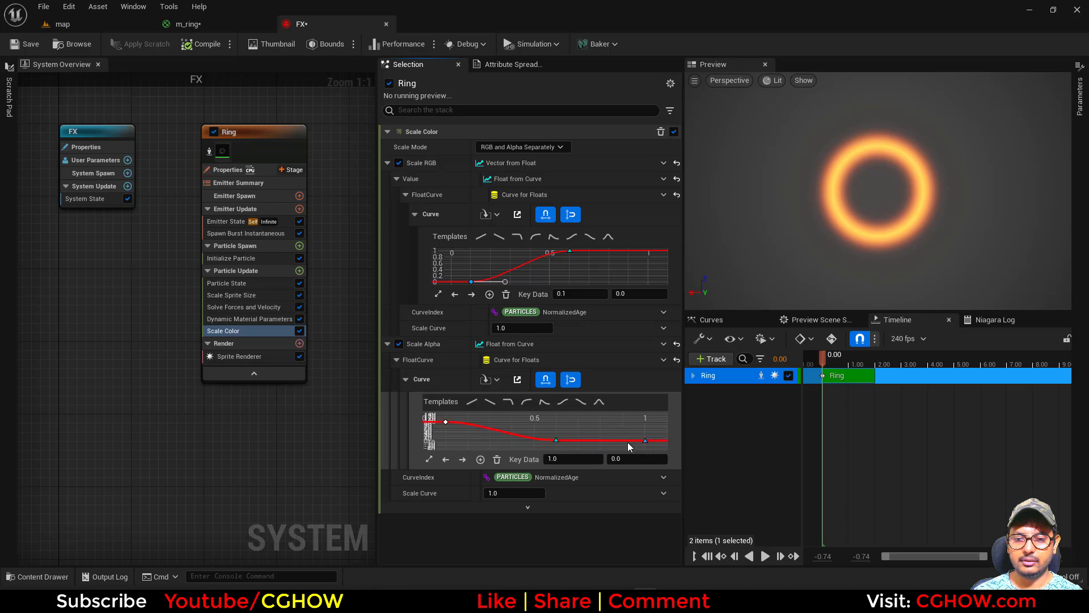
{"action": "left_click", "coordinate": [765, 556]}
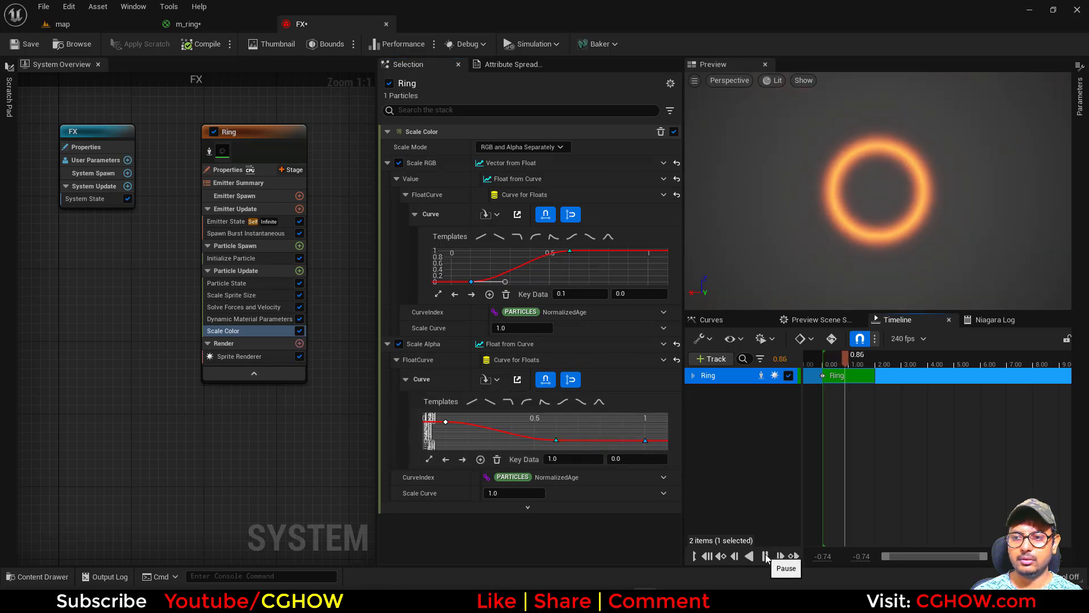
{"action": "left_click_drag", "start_coordinate": [871, 356], "coordinate": [848, 362]}
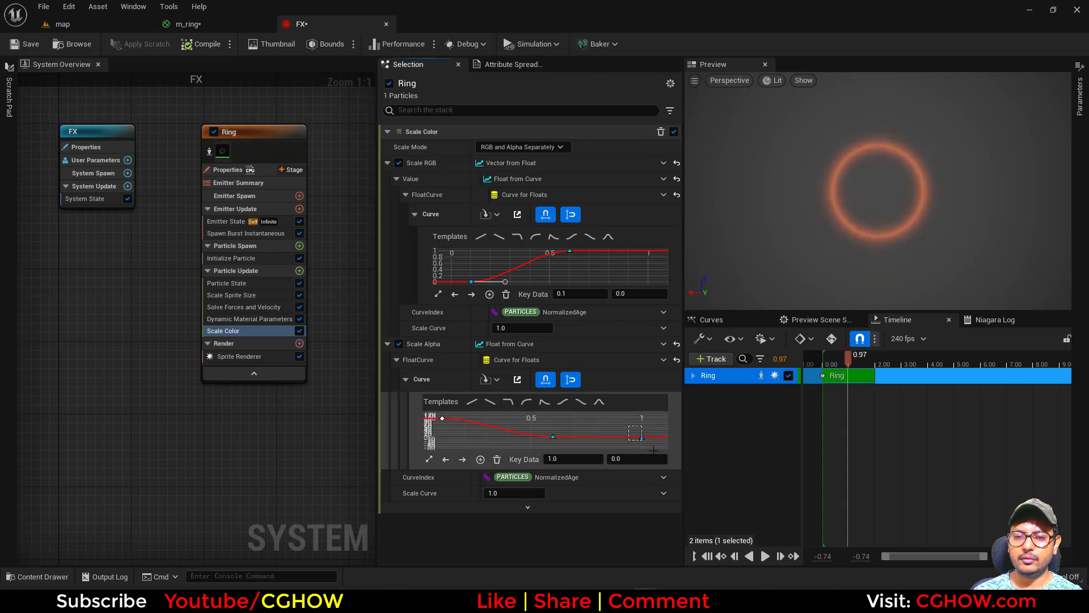
Drive the Ring emitter's dissolve material parameter with a Float from Curve and apply the template that falls off after 0.7
{"action": "left_click", "coordinate": [238, 319]}
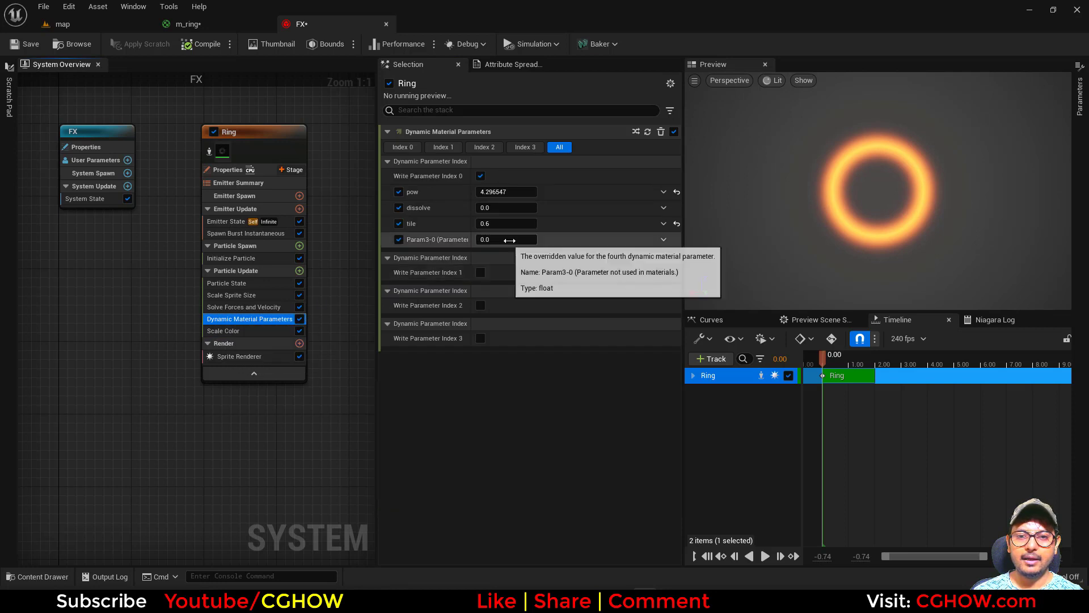
{"action": "left_click_drag", "start_coordinate": [505, 207], "coordinate": [663, 208]}
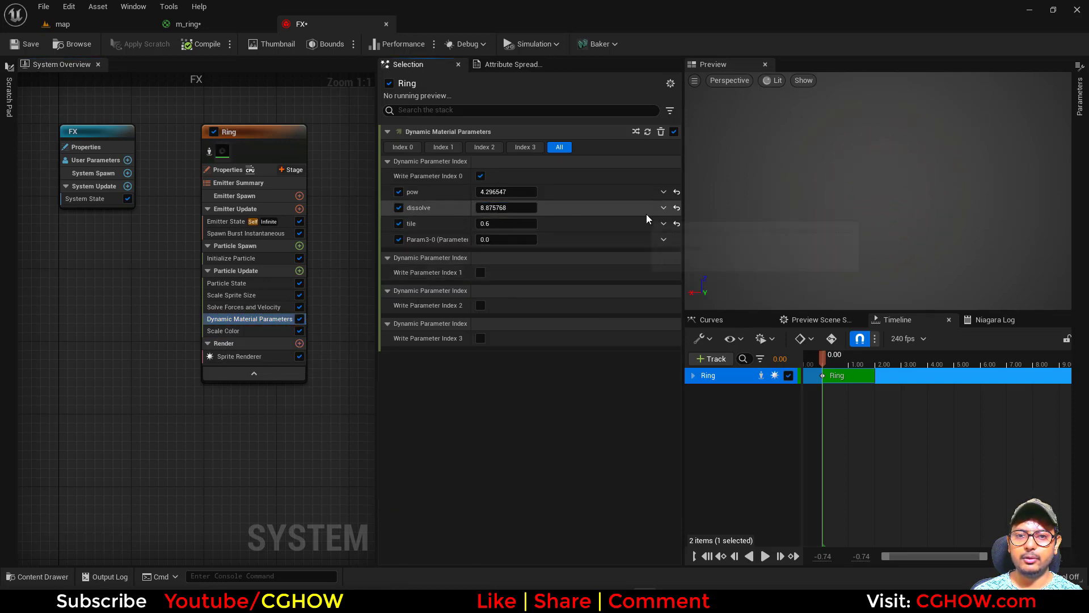
{"action": "left_click", "coordinate": [664, 208]}
{"action": "left_click", "coordinate": [464, 290]}
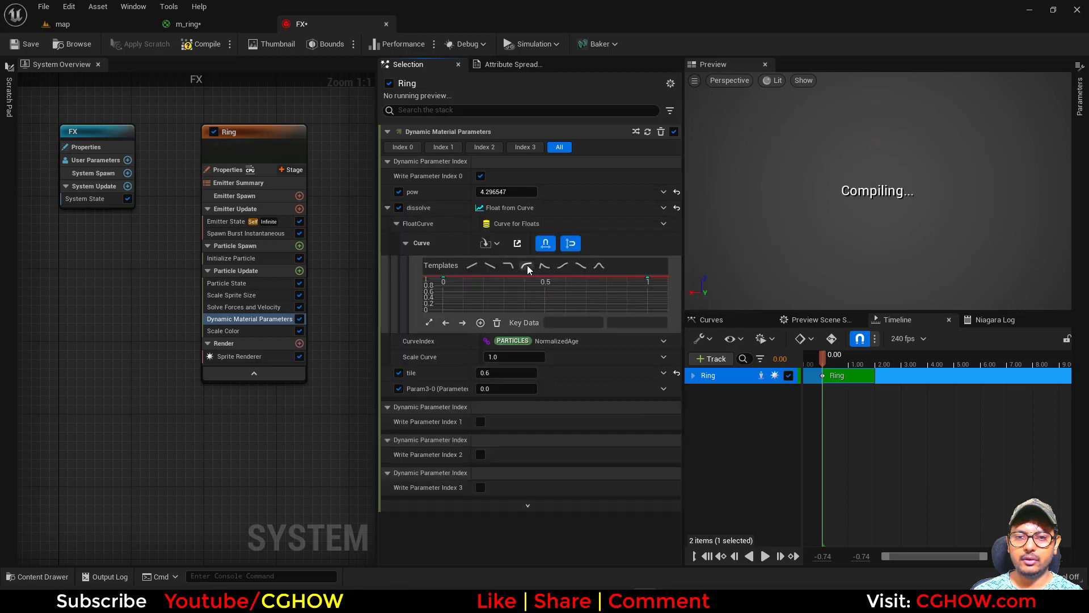
{"action": "left_click", "coordinate": [528, 266]}
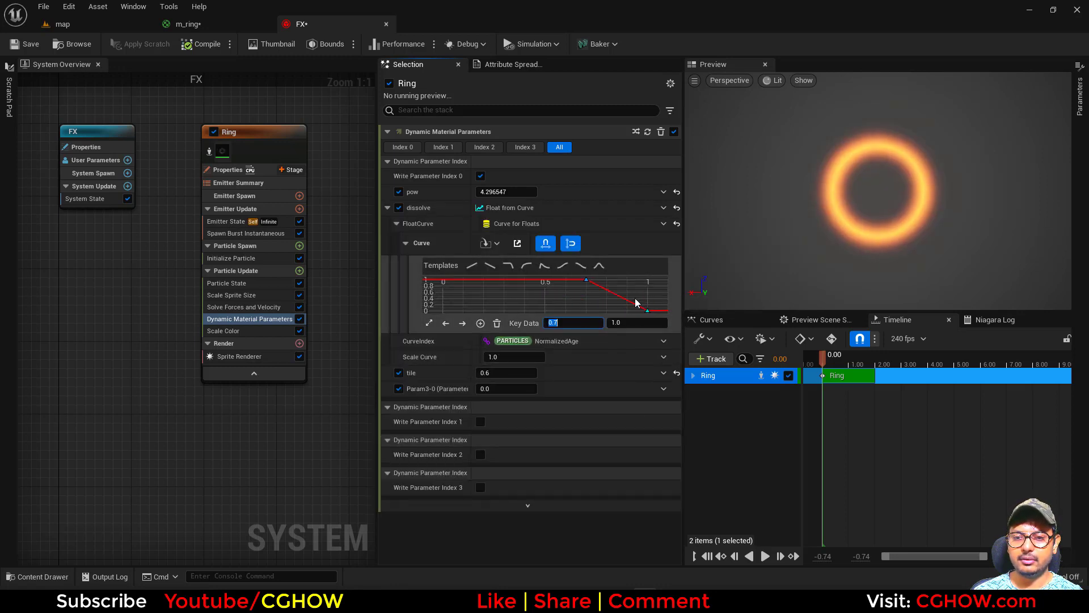
Set the dissolve curve's 0.7 key to value 0 and its key at 1 to value 8, and play back the effect
{"action": "type", "text": "0"}
{"action": "key", "text": "Return"}
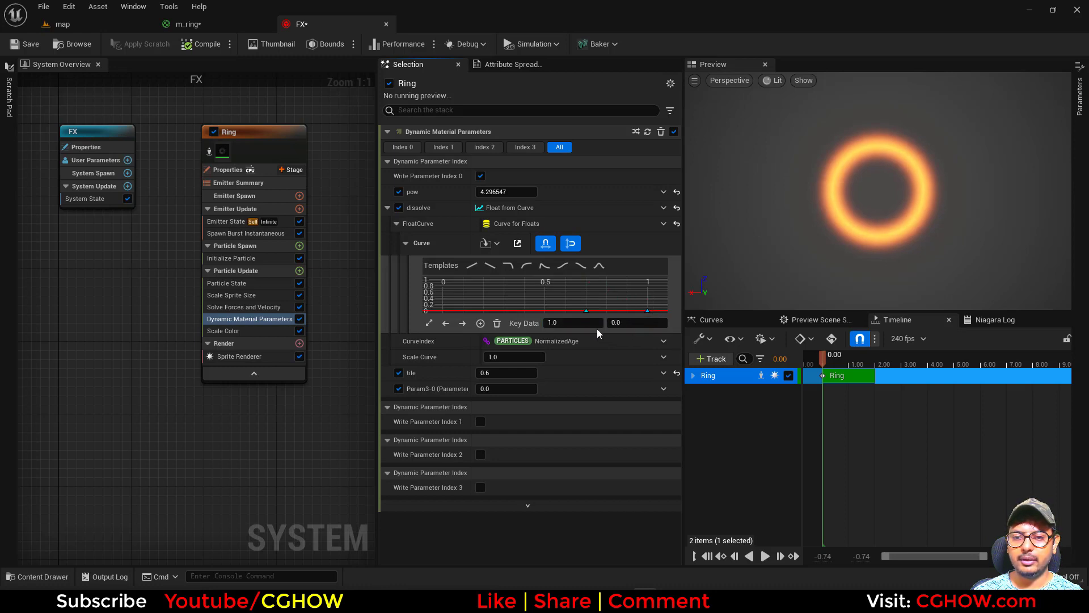
{"action": "left_click_drag", "start_coordinate": [633, 323], "coordinate": [659, 395]}
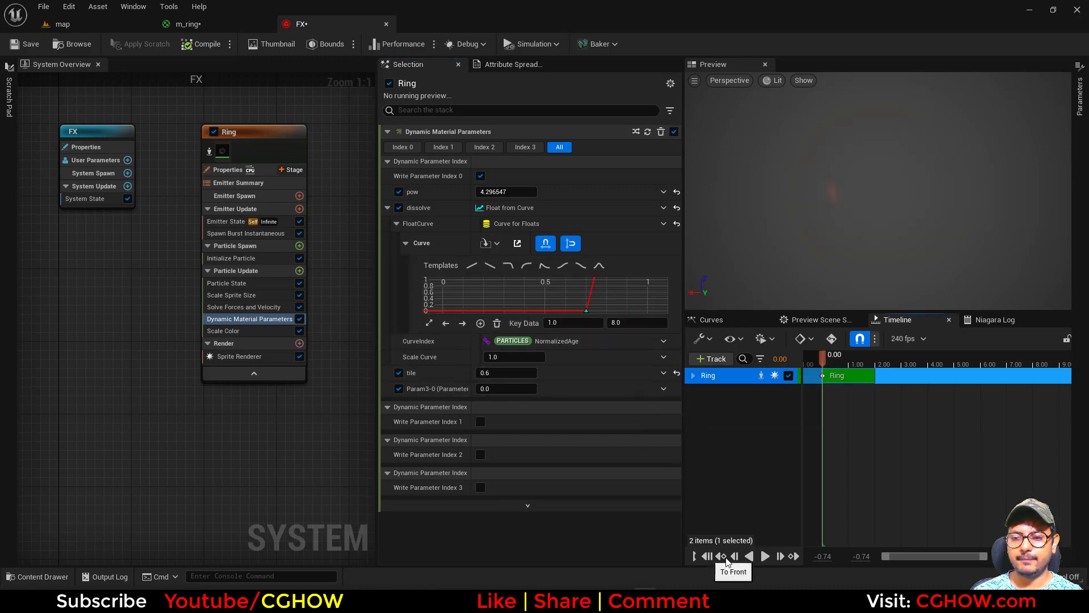
{"action": "left_click", "coordinate": [764, 557]}
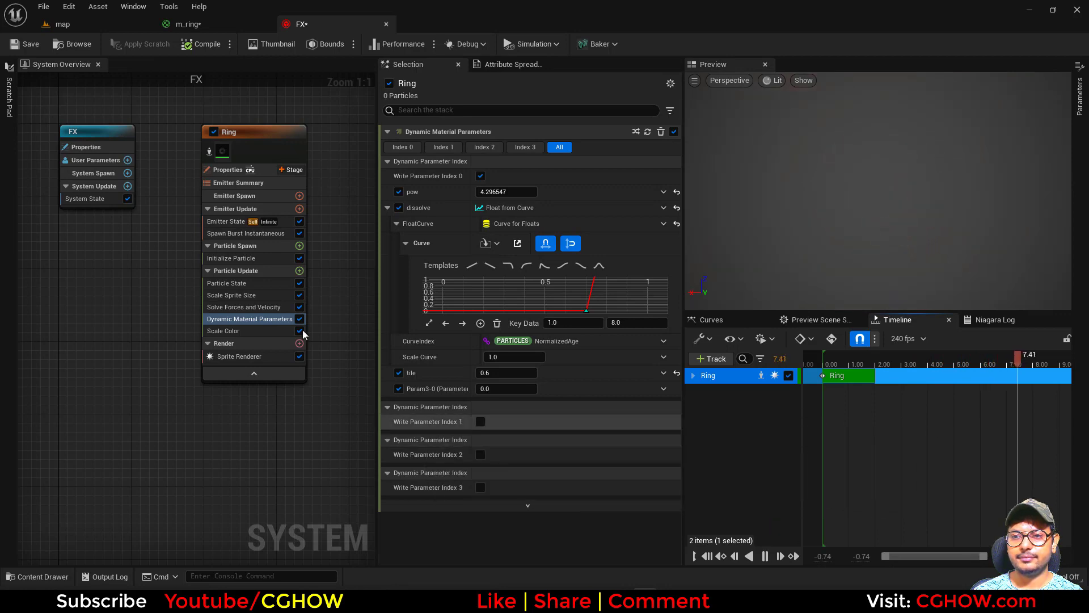
Save the FX system, place it in the map at the world origin, and raise it to about 109 on Z around the character
{"action": "left_click", "coordinate": [35, 45]}
{"action": "left_click", "coordinate": [71, 44]}
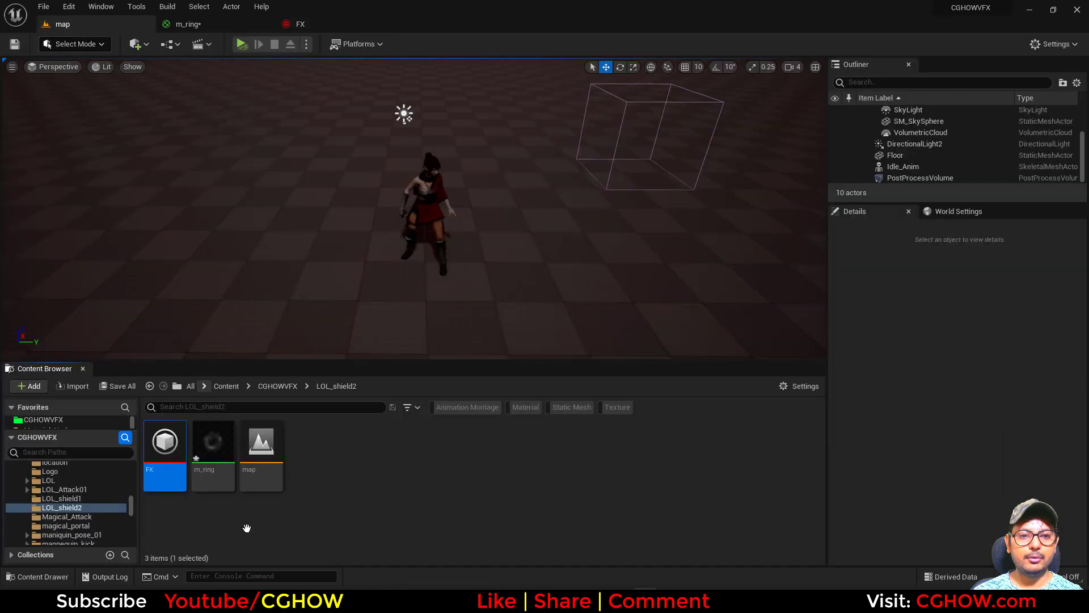
{"action": "left_click_drag", "start_coordinate": [159, 473], "coordinate": [354, 273]}
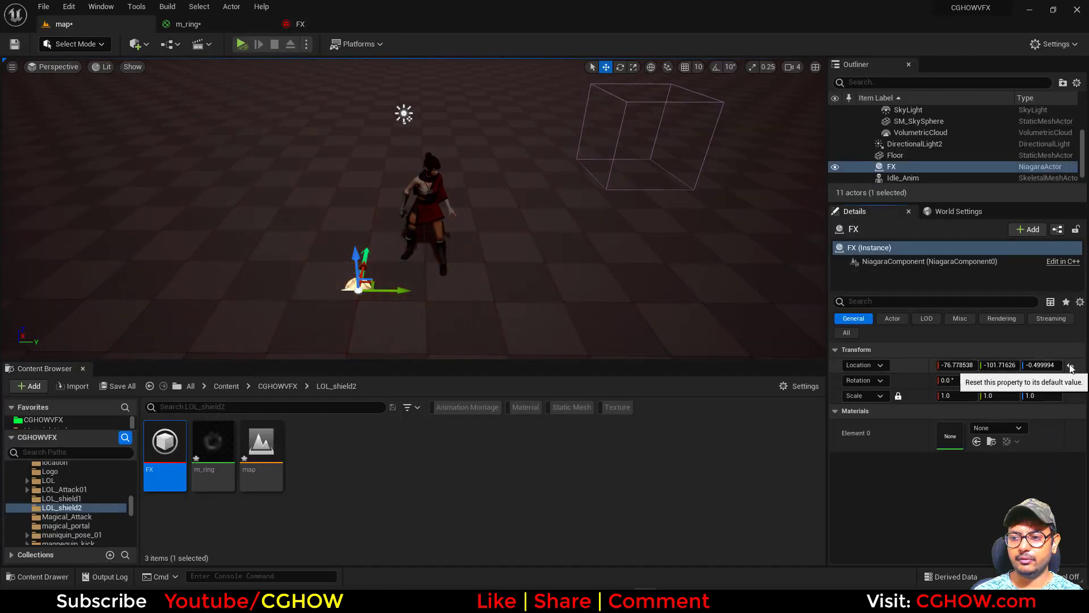
{"action": "left_click", "coordinate": [1057, 365]}
{"action": "left_click_drag", "start_coordinate": [424, 224], "coordinate": [423, 173]}
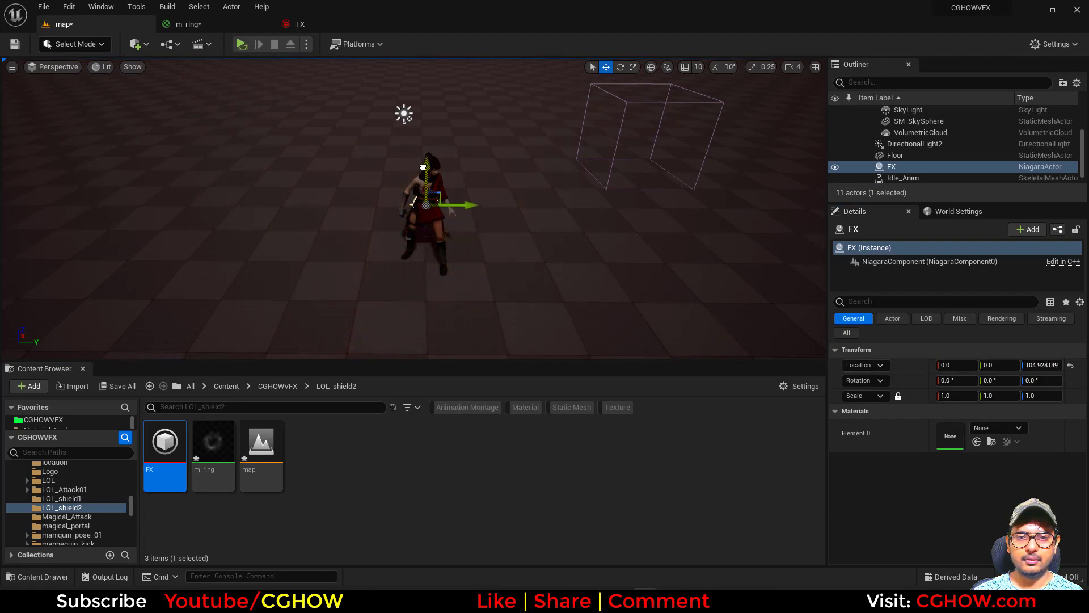
Set the Ring's Uniform Sprite Size to 250 in Initialize Particle and check the effect in the map
{"action": "left_click", "coordinate": [298, 25]}
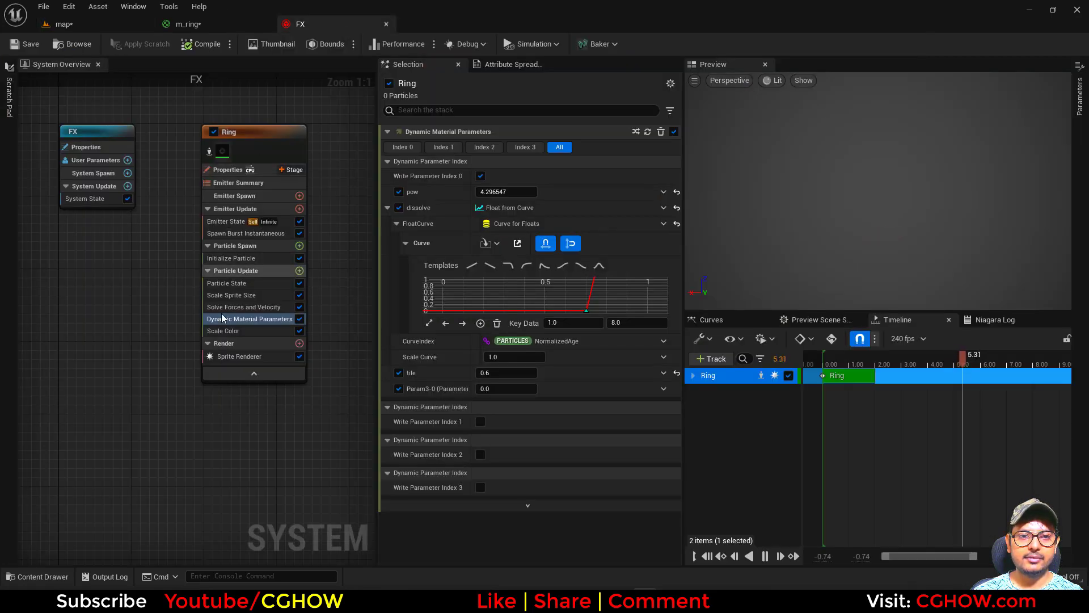
{"action": "left_click", "coordinate": [236, 258]}
{"action": "left_click", "coordinate": [514, 329]}
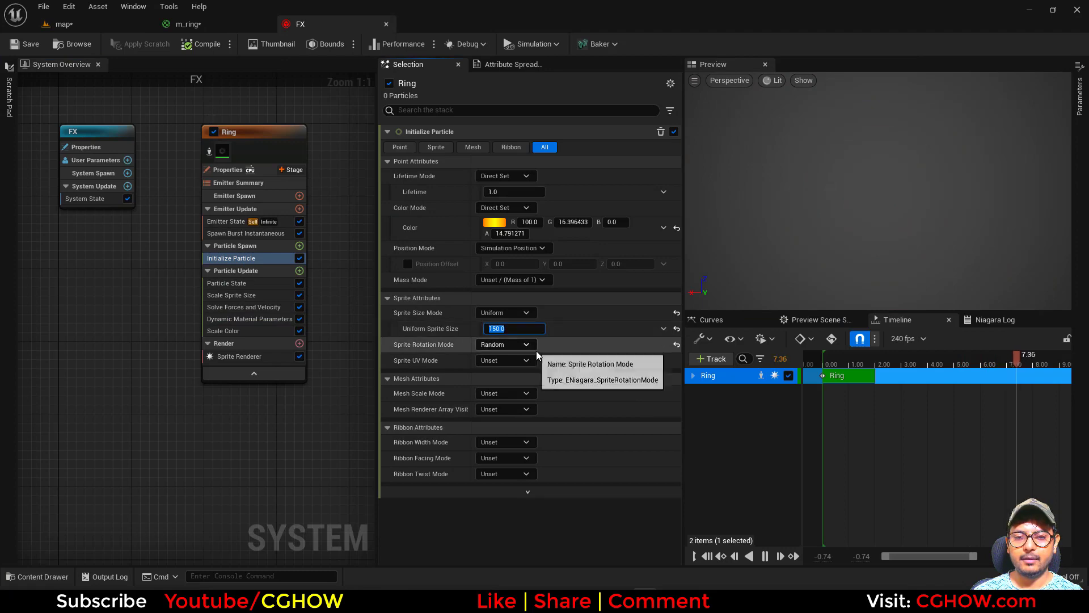
{"action": "left_click", "coordinate": [113, 24]}
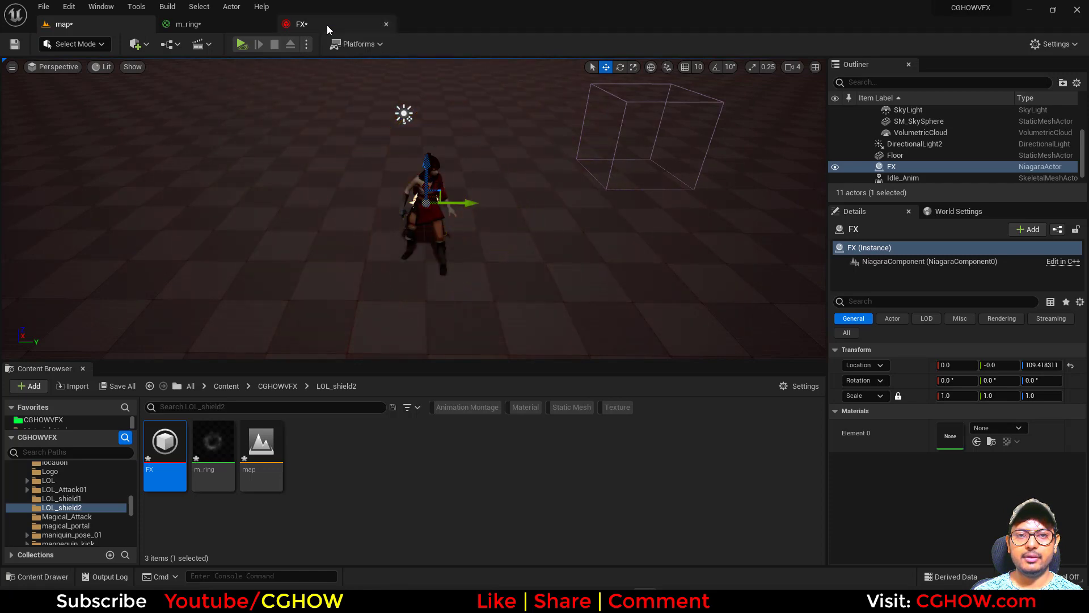
Set the Ring's pow dynamic material parameter to 10 and review the ring early in its lifetime
{"action": "left_click", "coordinate": [327, 25]}
{"action": "left_click", "coordinate": [502, 193]}
{"action": "type", "text": "2"}
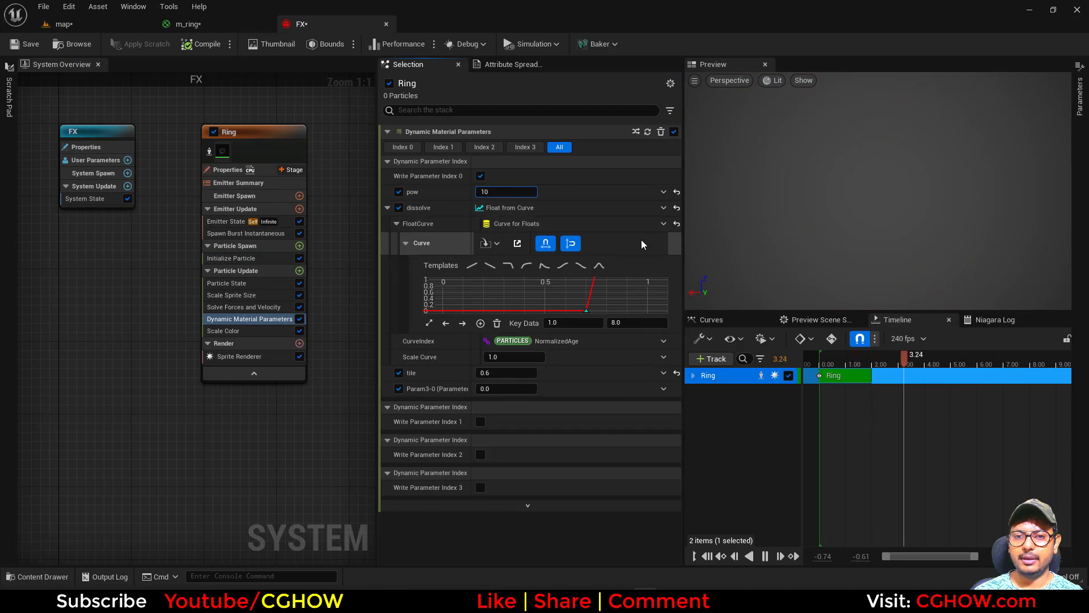
{"action": "key", "text": "Return"}
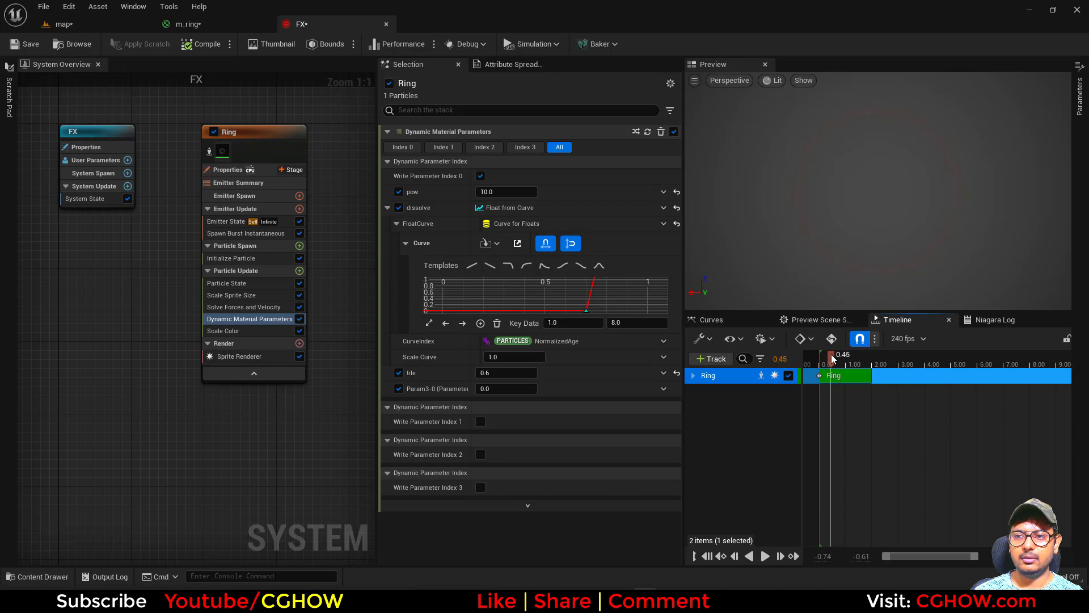
{"action": "left_click", "coordinate": [254, 258]}
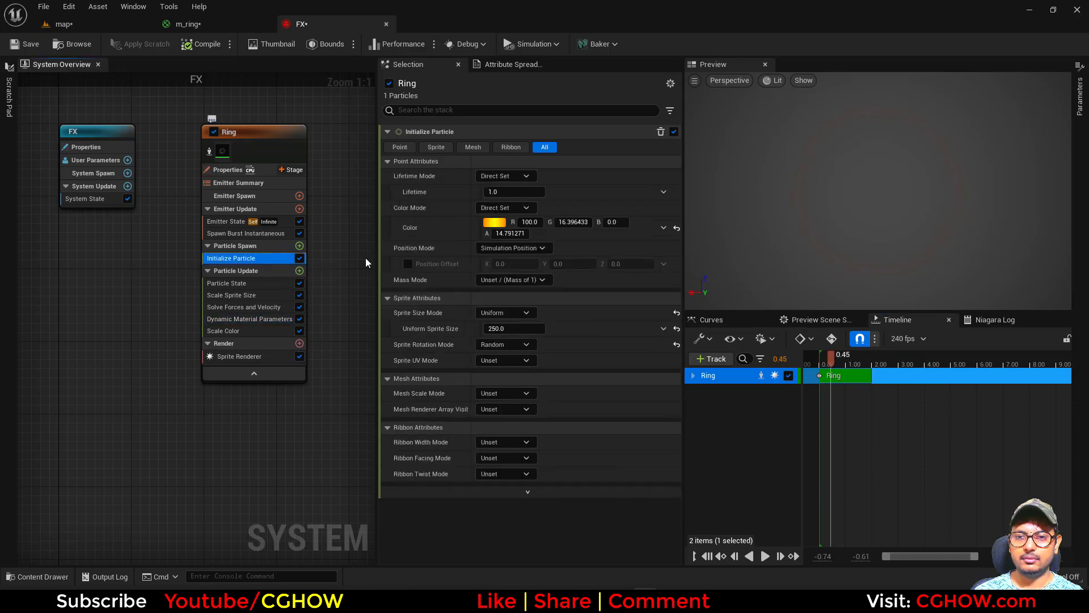
{"action": "left_click", "coordinate": [241, 320]}
In the m_ring material, connect the Dynamic Parameter's Param4 output to the Density input of RadialGradientExponential, replacing the 0.5 constant
{"action": "left_click", "coordinate": [209, 26]}
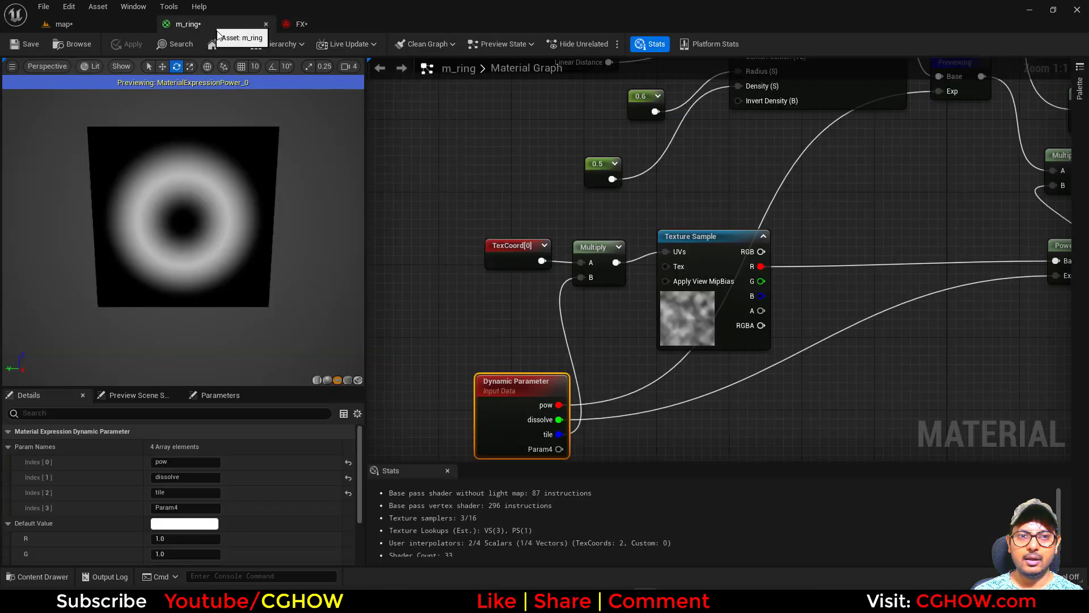
{"action": "right_click_drag", "start_coordinate": [664, 274], "coordinate": [652, 320]}
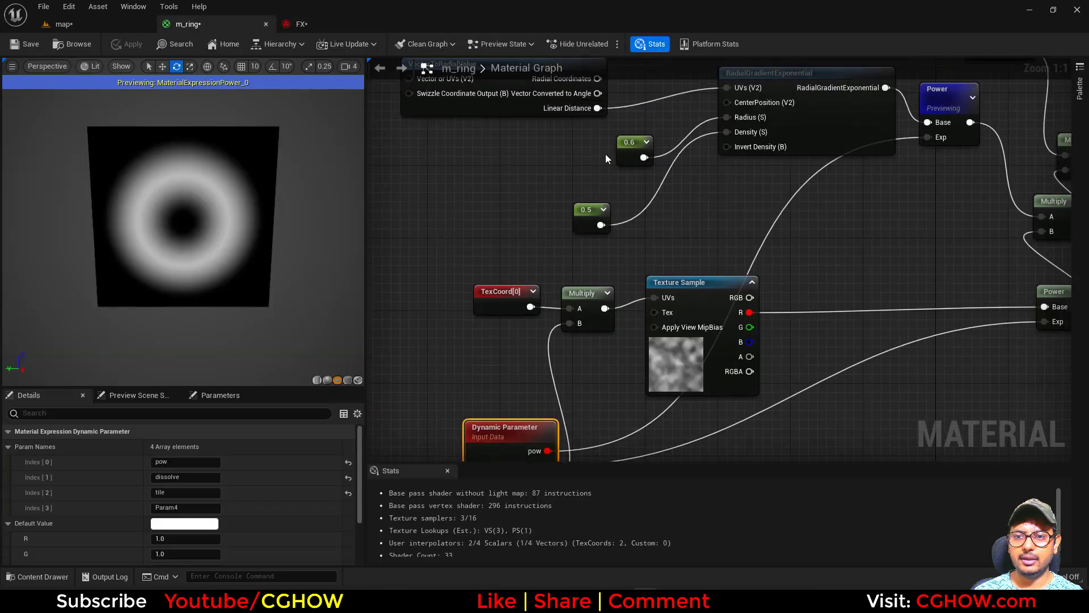
{"action": "left_click_drag", "start_coordinate": [620, 144], "coordinate": [585, 176]}
{"action": "right_click_drag", "start_coordinate": [570, 222], "coordinate": [549, 145]}
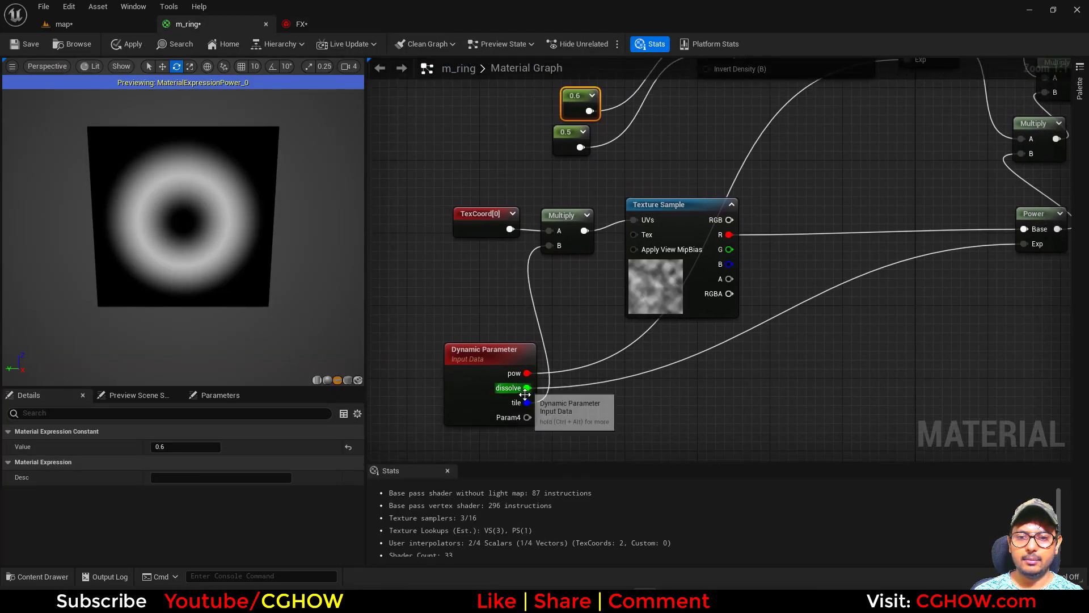
{"action": "left_click_drag", "start_coordinate": [527, 417], "coordinate": [723, 304]}
{"action": "right_click_drag", "start_coordinate": [649, 396], "coordinate": [666, 117]}
Rename the Dynamic Parameter's fourth entry as density and save the m_ring material
{"action": "left_click", "coordinate": [465, 373]}
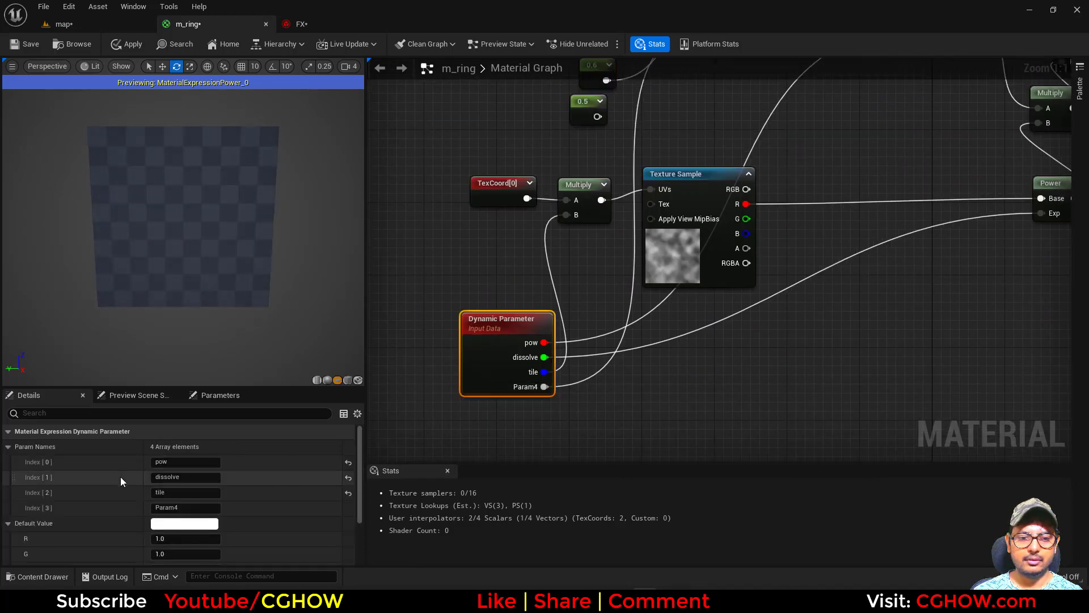
{"action": "left_click", "coordinate": [190, 508]}
{"action": "type", "text": "density"}
{"action": "key", "text": "ctrl+s"}
Refresh the Ring's Dynamic Material Parameters in the FX system and set density to 2
{"action": "left_click", "coordinate": [284, 28]}
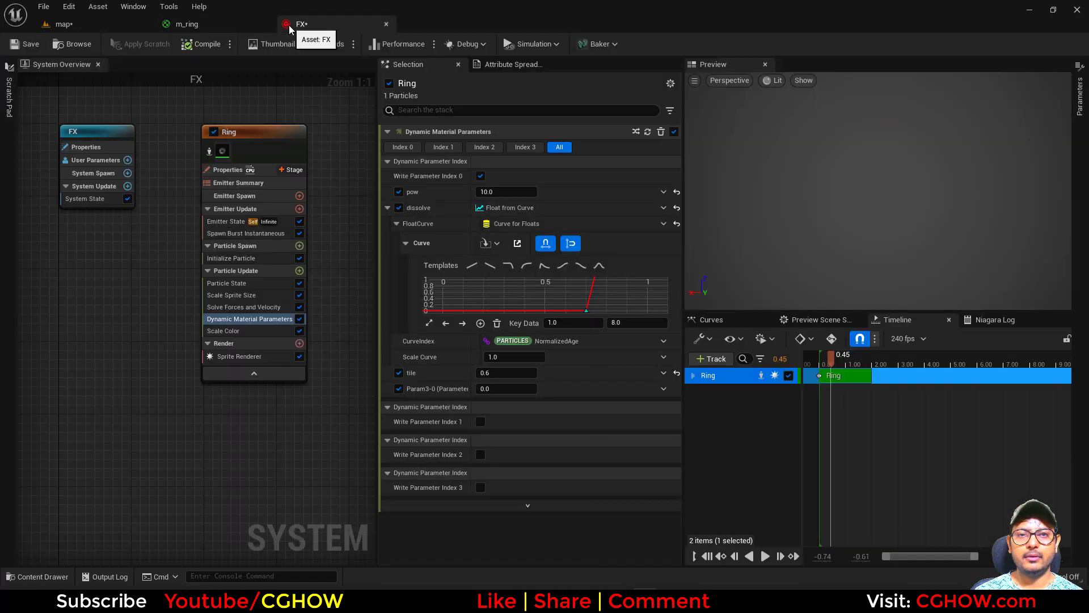
{"action": "left_click", "coordinate": [648, 132]}
{"action": "left_click", "coordinate": [507, 388]}
{"action": "type", "text": "2"}
{"action": "key", "text": "Return"}
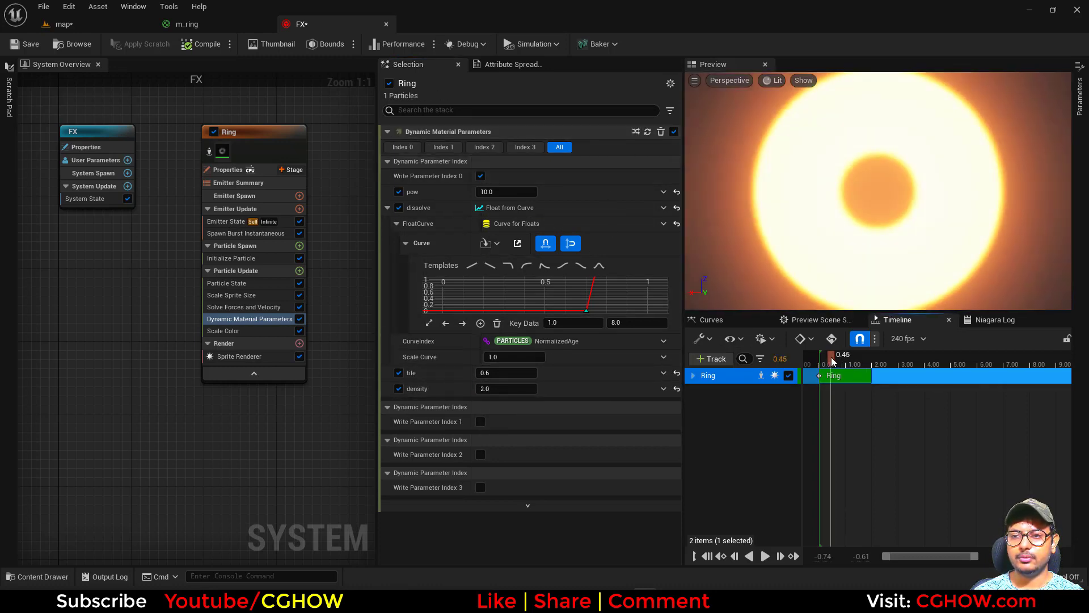
Tune the ring's thickness with pow at about 129.6 and density at about 1.77, and check it in the map
{"action": "left_click_drag", "start_coordinate": [507, 192], "coordinate": [595, 192]}
{"action": "mouse_move", "coordinate": [822, 363]}
{"action": "left_mouse_down"}
{"action": "mouse_move", "coordinate": [813, 363]}
{"action": "mouse_move", "coordinate": [854, 366]}
{"action": "mouse_move", "coordinate": [843, 365]}
{"action": "left_mouse_up"}
{"action": "mouse_move", "coordinate": [526, 389]}
{"action": "left_mouse_down"}
{"action": "mouse_move", "coordinate": [486, 389]}
{"action": "mouse_move", "coordinate": [510, 389]}
{"action": "left_mouse_up"}
{"action": "left_click_drag", "start_coordinate": [505, 192], "coordinate": [490, 192]}
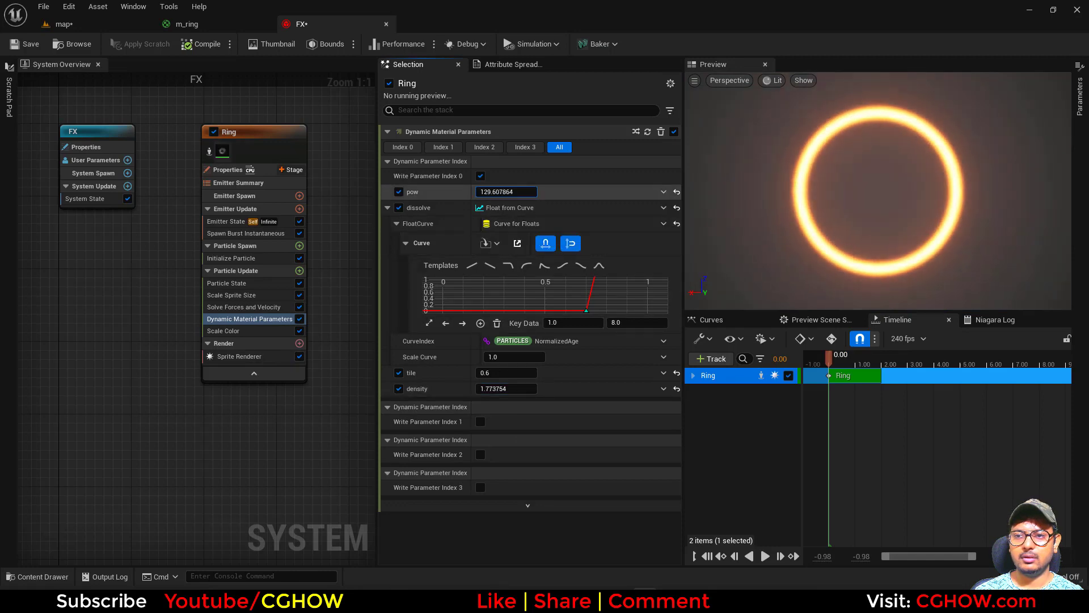
{"action": "left_click", "coordinate": [80, 23]}
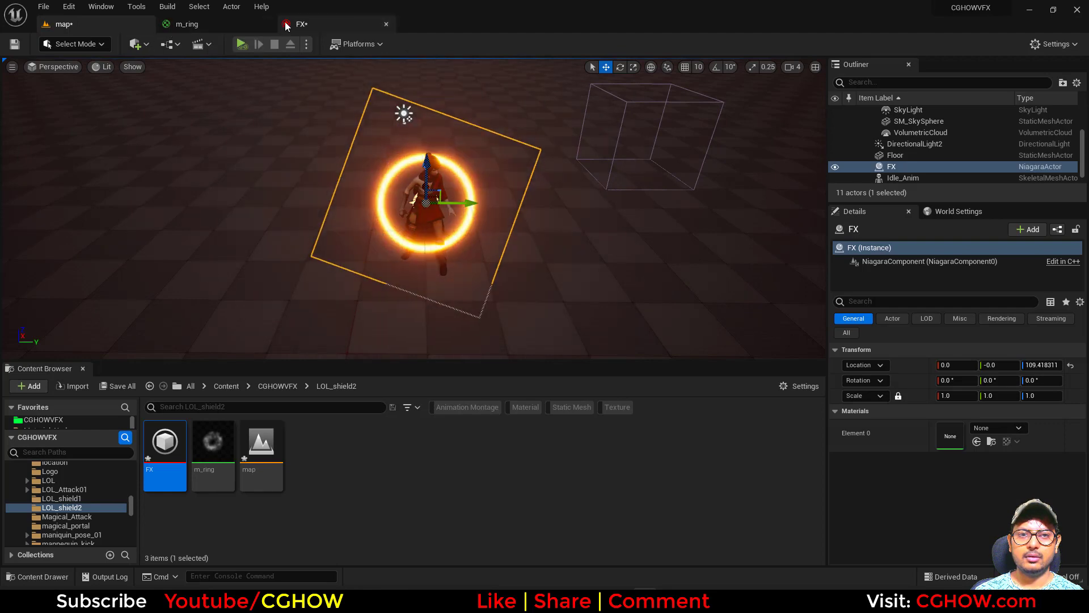
Lower the Ring's pow to about 84.3 and open its Uniform Sprite Size for editing
{"action": "left_click", "coordinate": [306, 22]}
{"action": "left_click_drag", "start_coordinate": [507, 192], "coordinate": [476, 192]}
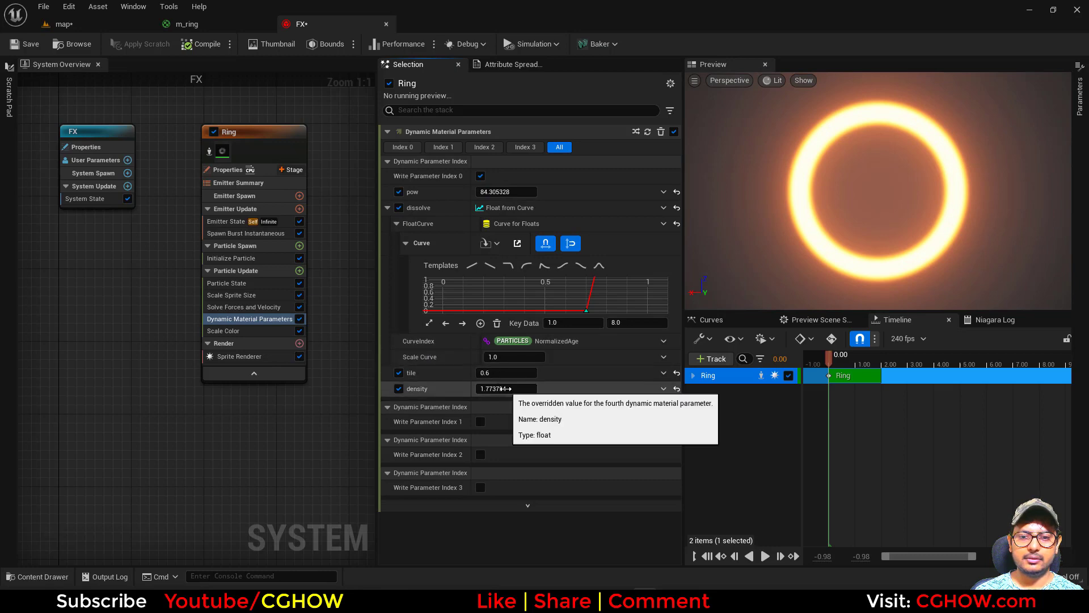
{"action": "left_click", "coordinate": [231, 258]}
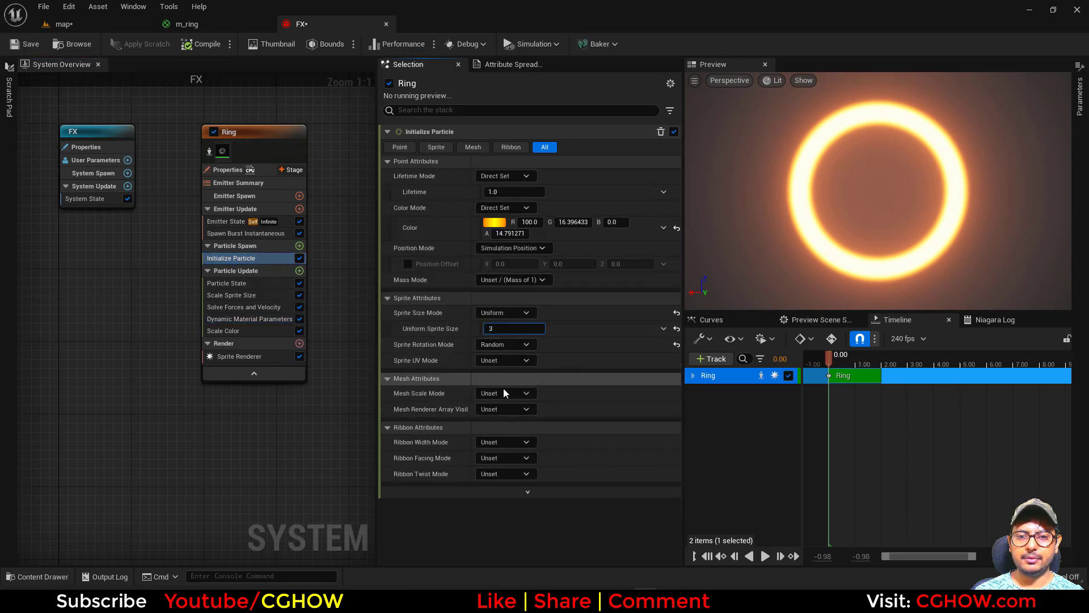
View the effect in the map in game view and compare it with frame 36 of the reference shield video
{"action": "left_click", "coordinate": [94, 24]}
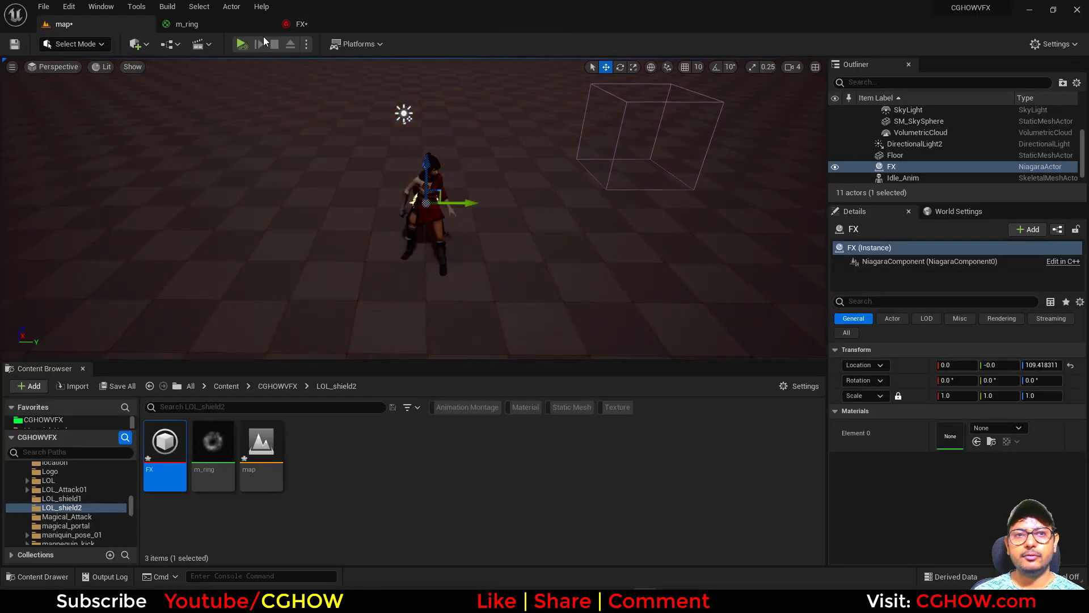
{"action": "scroll", "coordinate": [283, 157], "scroll_direction": "up", "scroll_amount": 2}
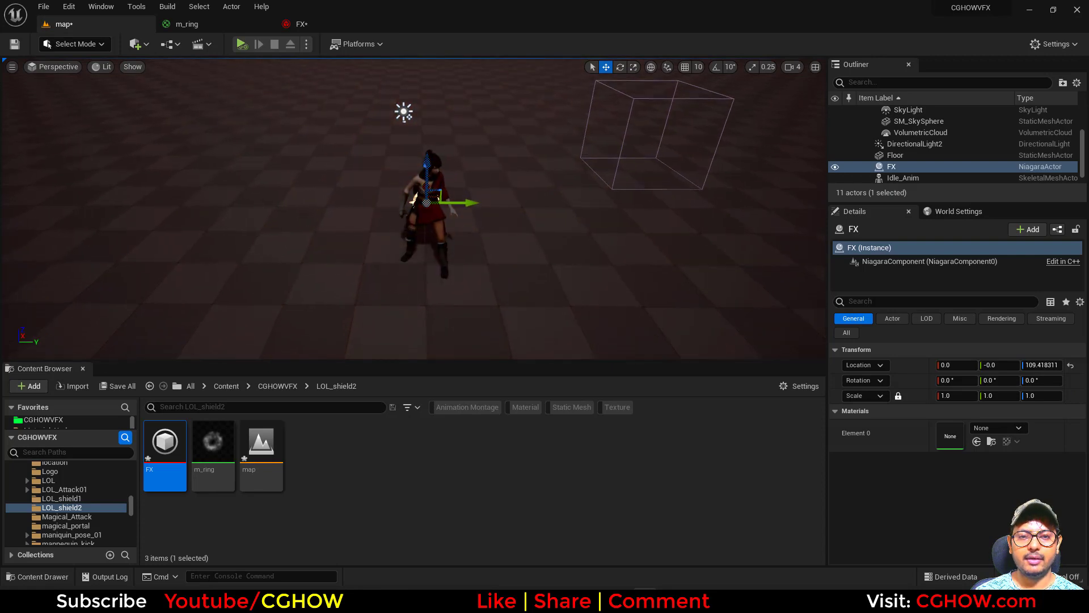
{"action": "left_click", "coordinate": [308, 229]}
{"action": "key", "text": "g"}
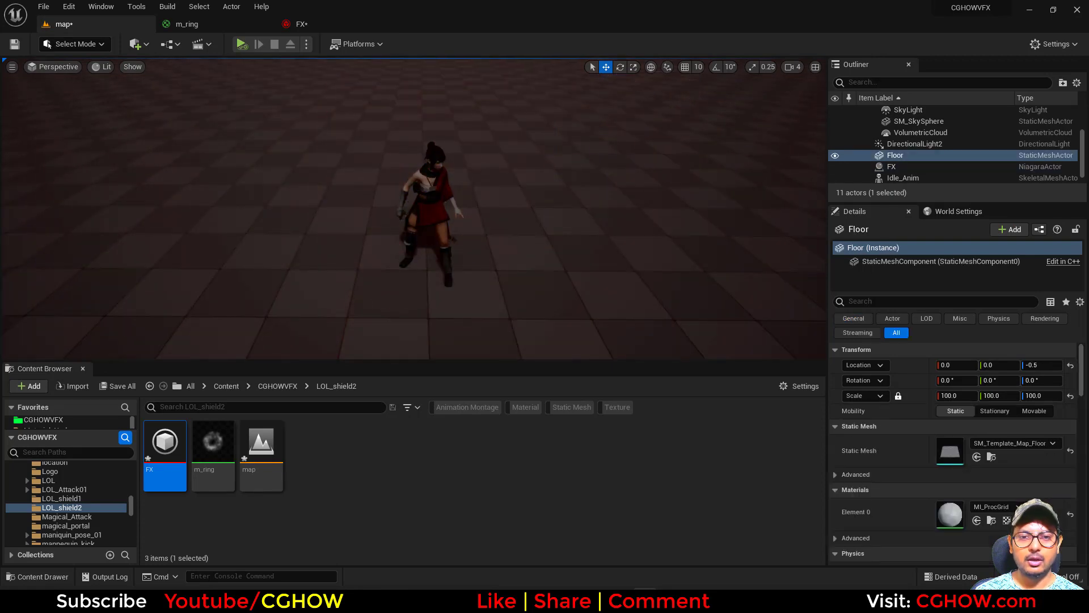
{"action": "key", "text": "alt+Tab"}
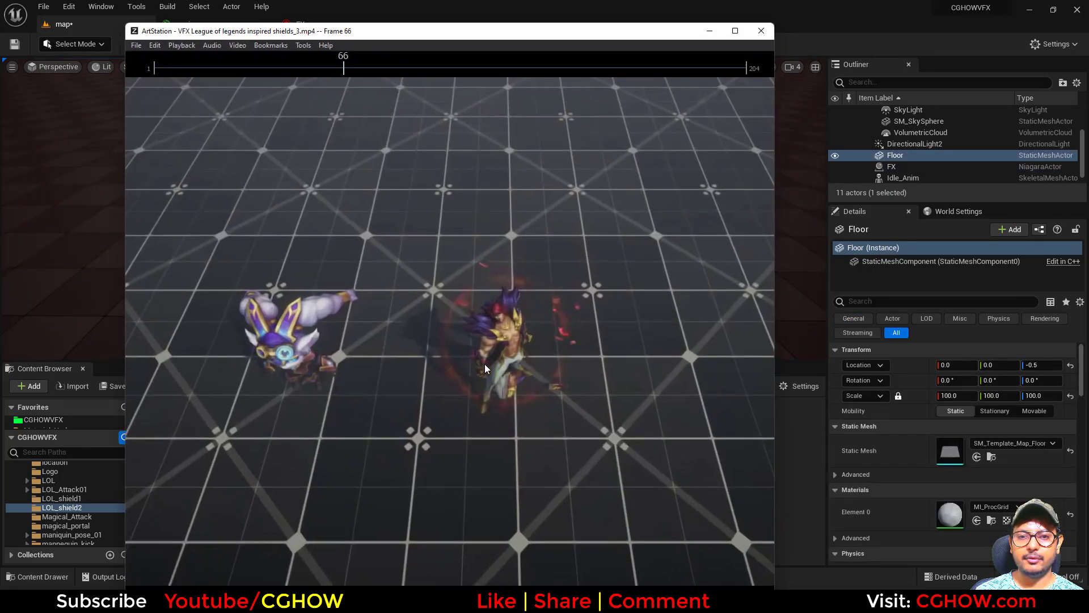
{"action": "left_click_drag", "start_coordinate": [322, 67], "coordinate": [256, 69]}
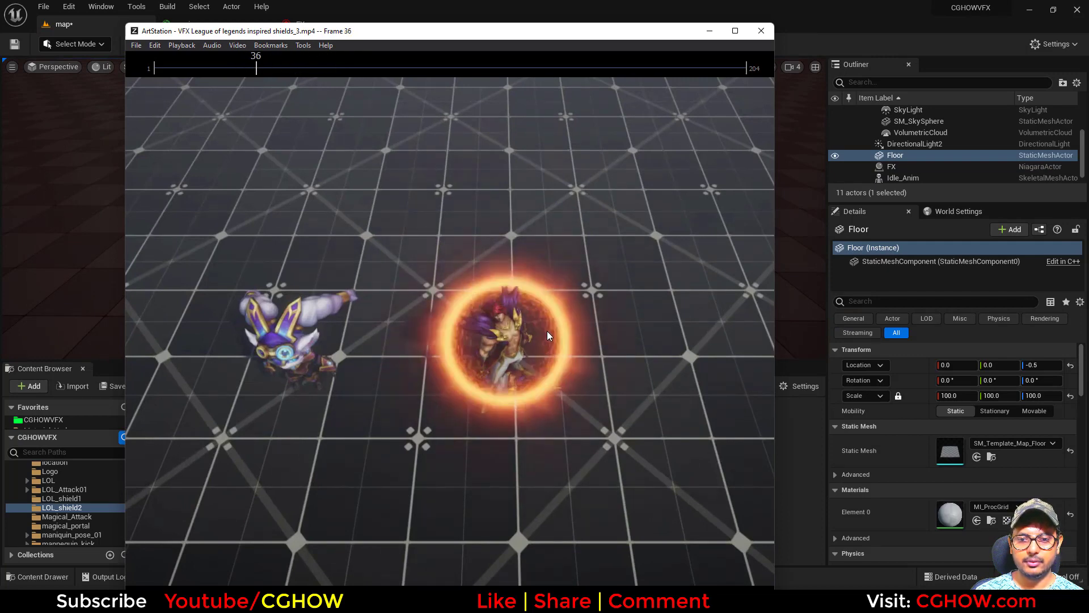
{"action": "left_click", "coordinate": [709, 31]}
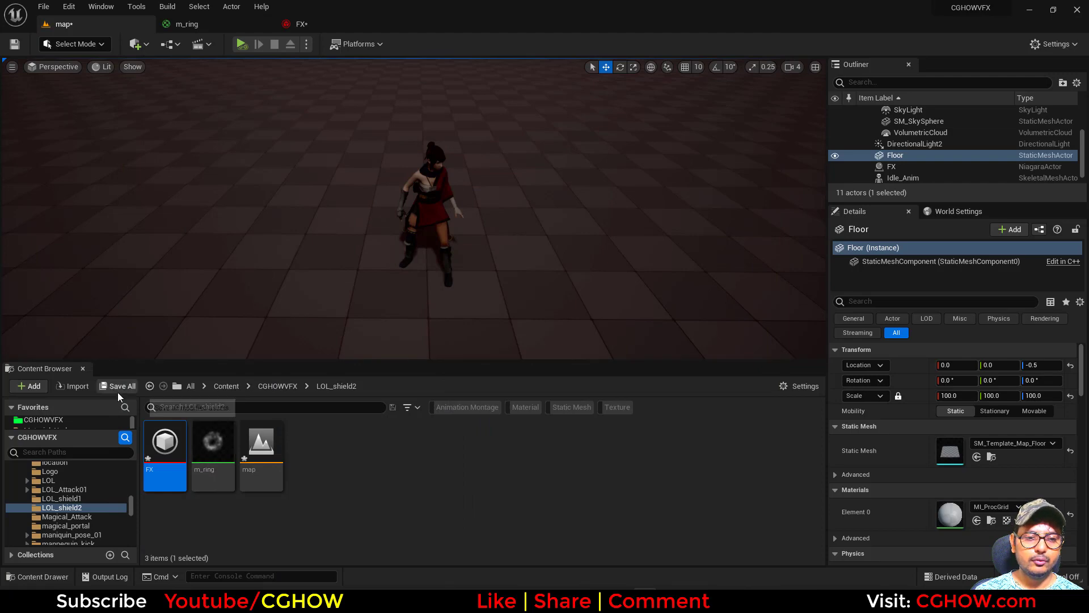
Save all modified assets and create a material named m_Fresnel in the LOL_shield2 folder
{"action": "left_click", "coordinate": [118, 386]}
{"action": "left_click", "coordinate": [633, 426]}
{"action": "right_click", "coordinate": [408, 486]}
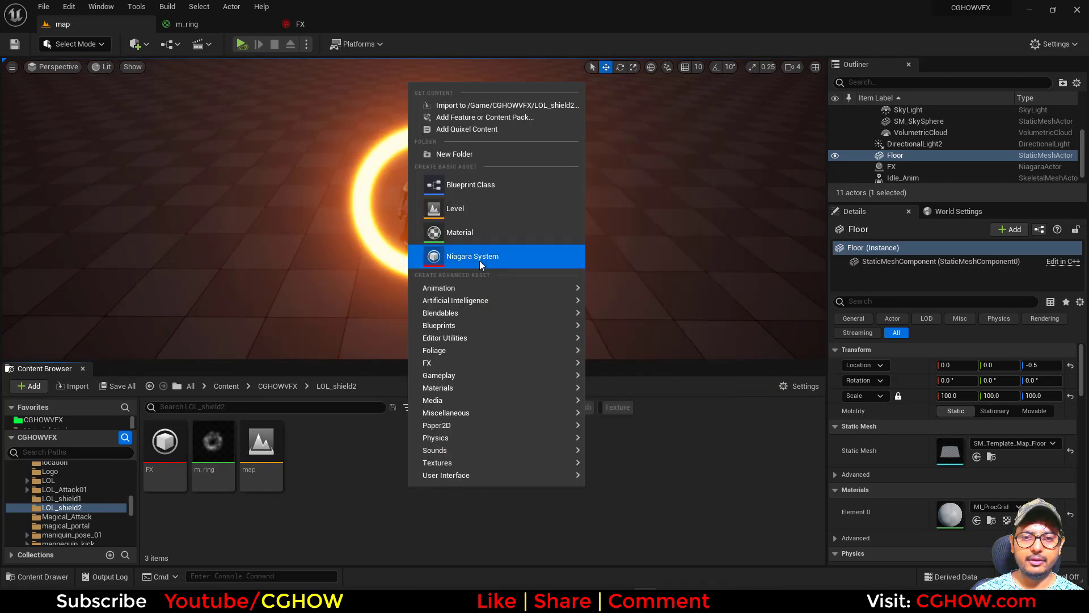
{"action": "left_click", "coordinate": [473, 234]}
{"action": "type", "text": "m_Fresnel"}
{"action": "key", "text": "Return"}
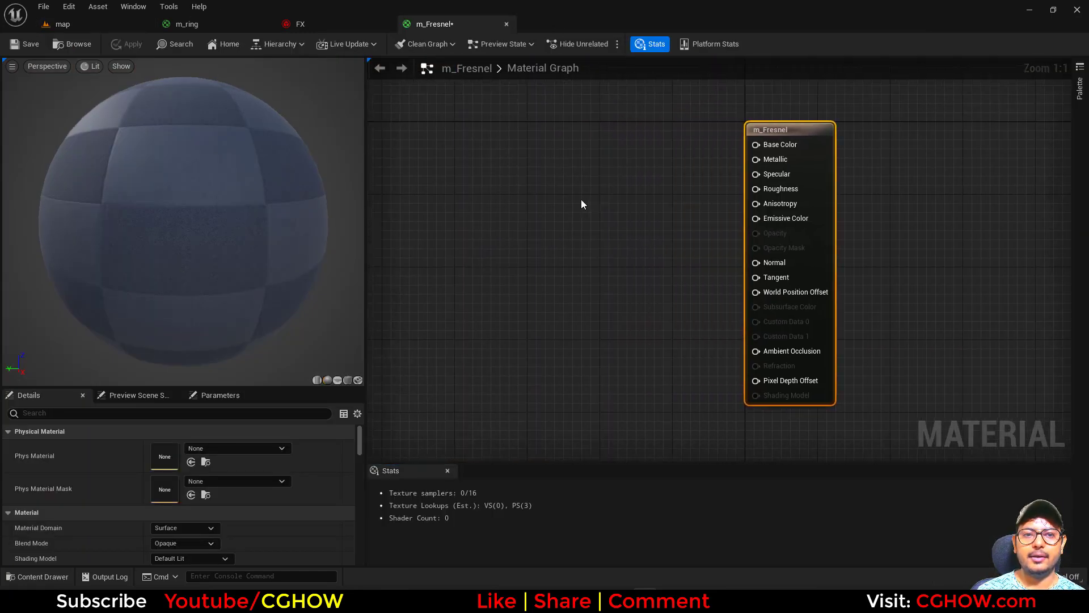
Add a Fresnel node to the m_Fresnel material graph
{"action": "right_click", "coordinate": [467, 196]}
{"action": "type", "text": "fres"}
{"action": "left_click", "coordinate": [496, 270]}
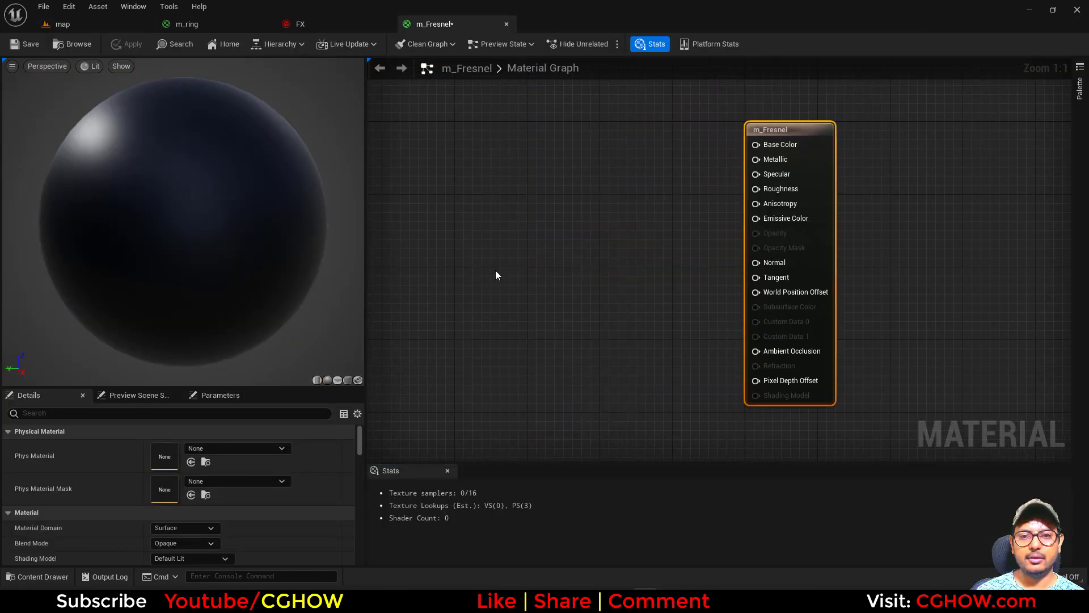
Preview the Fresnel node's output and place the node further away from the material's result node
{"action": "key", "text": "space"}
{"action": "right_click_drag", "start_coordinate": [525, 295], "coordinate": [613, 297]}
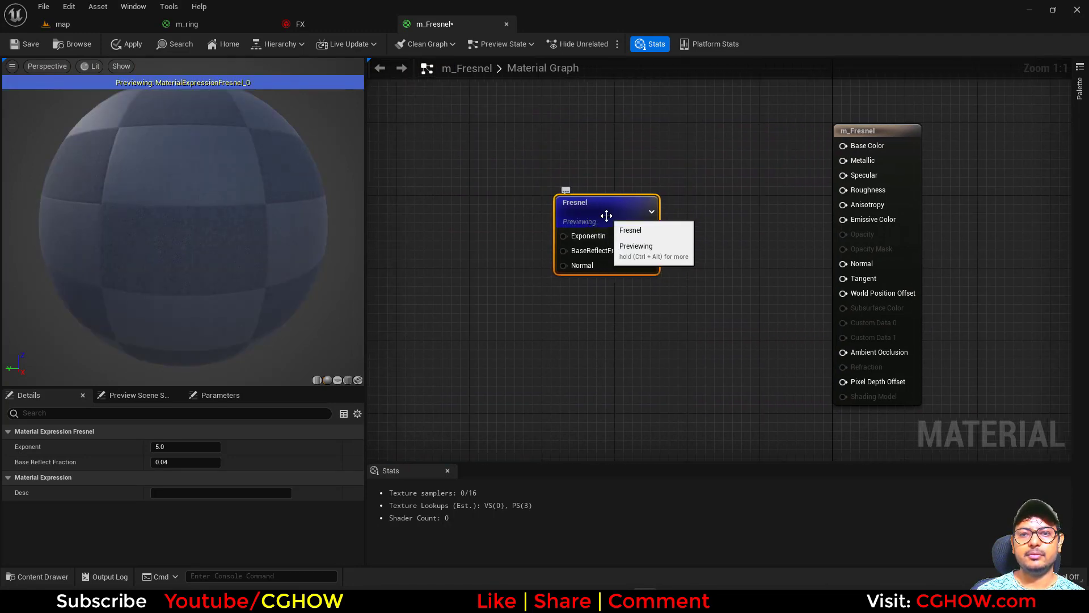
{"action": "left_click_drag", "start_coordinate": [607, 217], "coordinate": [531, 244]}
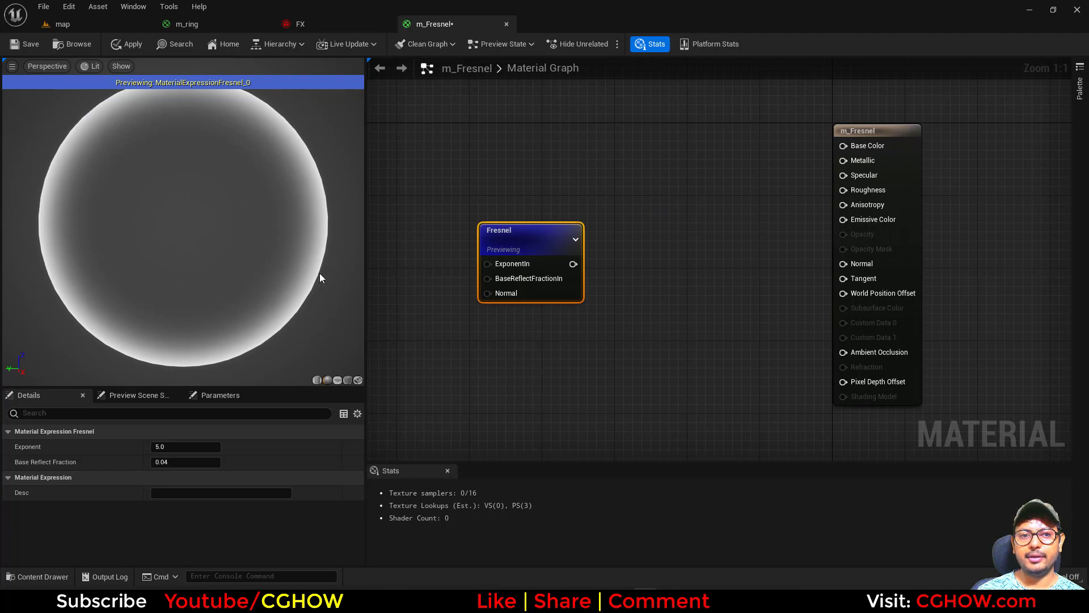
Add a Fresnel_Function node below the Fresnel node and preview its output
{"action": "right_click_drag", "start_coordinate": [483, 333], "coordinate": [469, 268]}
{"action": "right_click", "coordinate": [475, 292]}
{"action": "type", "text": "fre"}
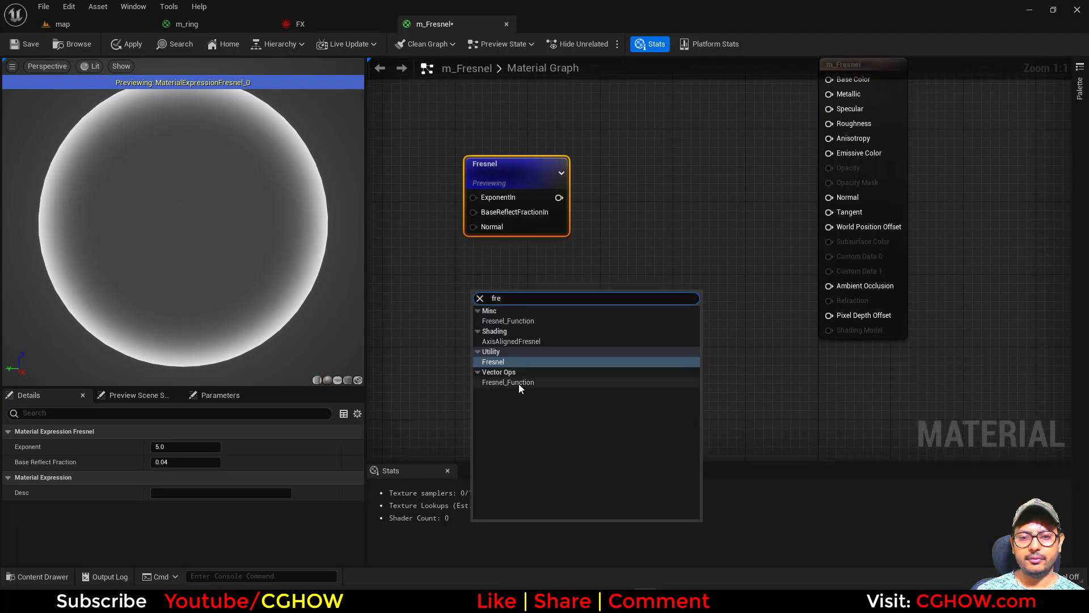
{"action": "left_click", "coordinate": [519, 382]}
{"action": "key", "text": "space"}
{"action": "left_click_drag", "start_coordinate": [579, 353], "coordinate": [533, 300]}
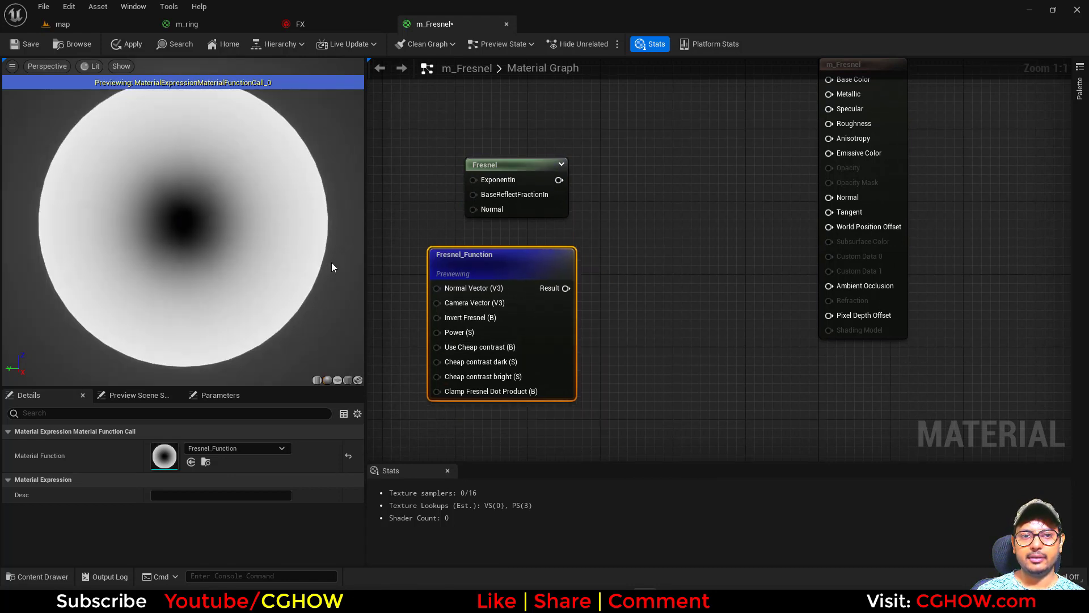
Delete the plain Fresnel node and move Fresnel_Function lower in the graph
{"action": "right_click_drag", "start_coordinate": [629, 235], "coordinate": [623, 299]}
{"action": "left_click", "coordinate": [553, 264]}
{"action": "key", "text": "Delete"}
{"action": "left_click_drag", "start_coordinate": [546, 397], "coordinate": [551, 448]}
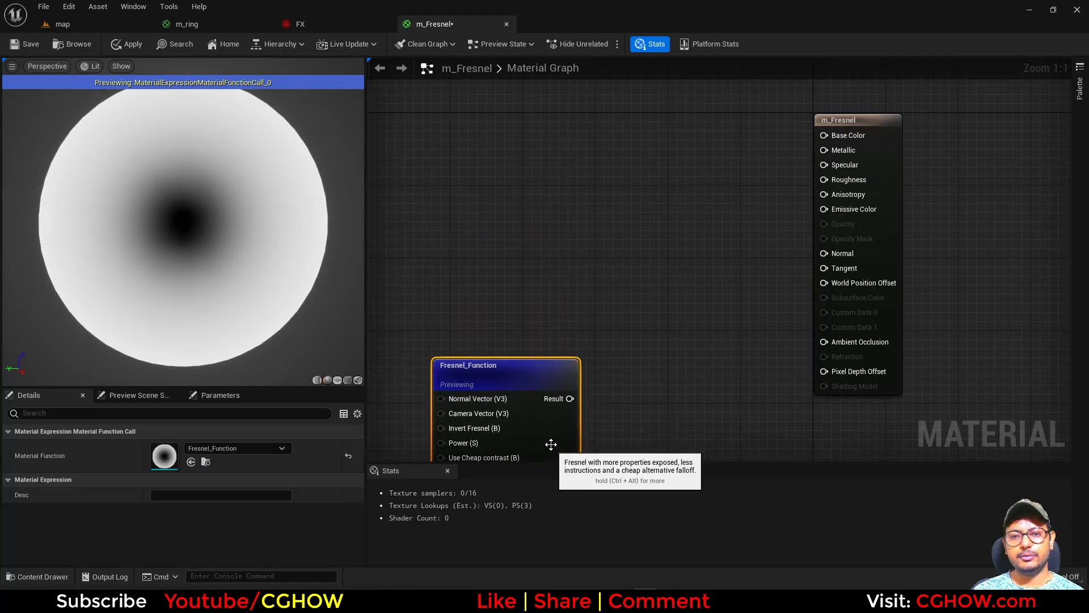
Add a Texture Sample above Fresnel_Function and assign the noise_blur texture to it
{"action": "right_click_drag", "start_coordinate": [552, 397], "coordinate": [551, 442]}
{"action": "left_click", "coordinate": [466, 222]}
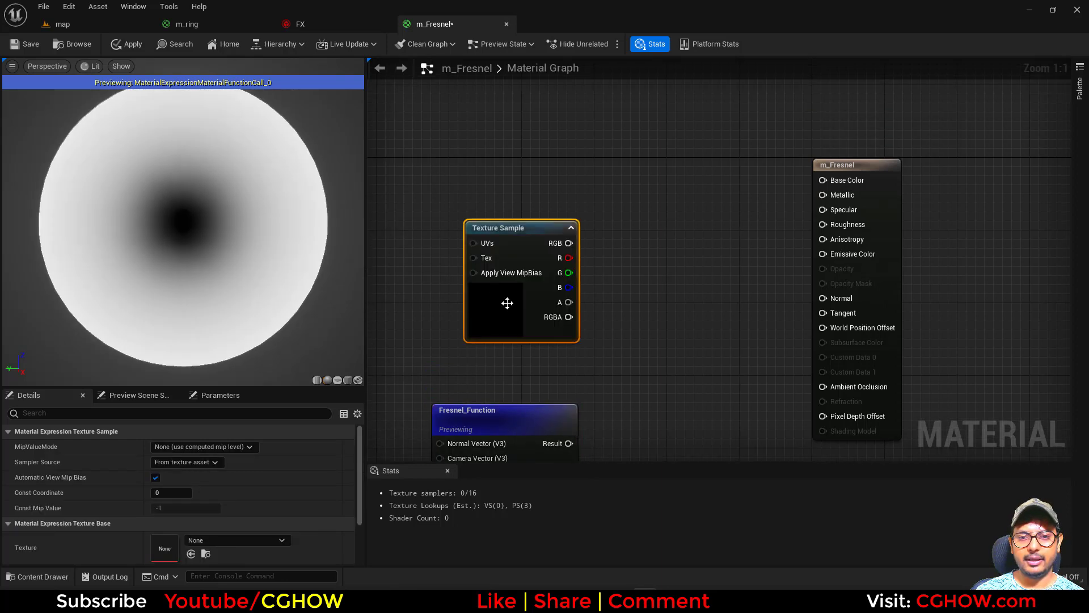
{"action": "left_click", "coordinate": [258, 539]}
{"action": "type", "text": "noi"}
{"action": "left_click", "coordinate": [304, 476]}
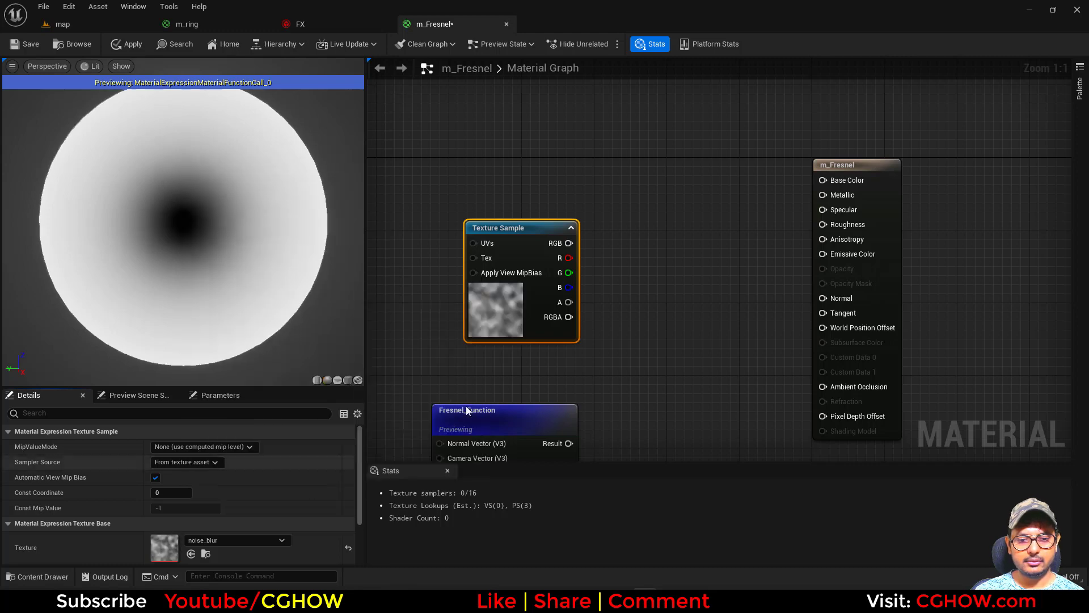
Combine the Texture Sample's R channel and the Fresnel_Function result in an Add node, and preview the sum
{"action": "right_click_drag", "start_coordinate": [617, 349], "coordinate": [618, 274]}
{"action": "key", "text": "a"}
{"action": "left_click", "coordinate": [618, 217]}
{"action": "left_click_drag", "start_coordinate": [570, 368], "coordinate": [627, 254]}
{"action": "left_click_drag", "start_coordinate": [569, 182], "coordinate": [632, 240]}
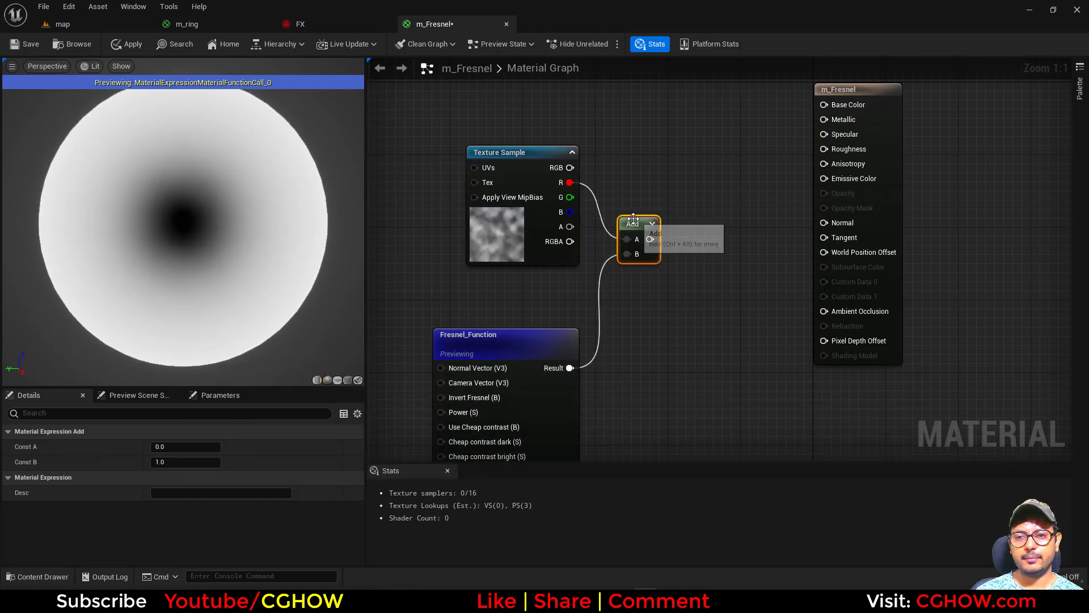
{"action": "key", "text": "space"}
Create a constant, convert it to a parameter named pow, and connect it to Fresnel_Function's Power input
{"action": "right_click_drag", "start_coordinate": [439, 403], "coordinate": [519, 309]}
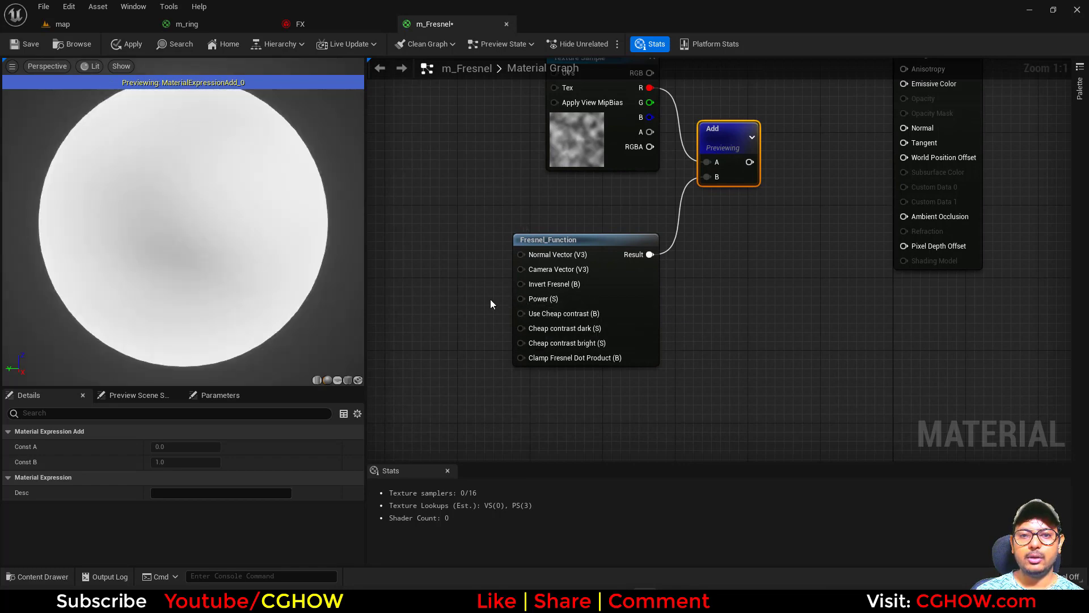
{"action": "left_click", "coordinate": [458, 292]}
{"action": "left_click", "coordinate": [458, 291]}
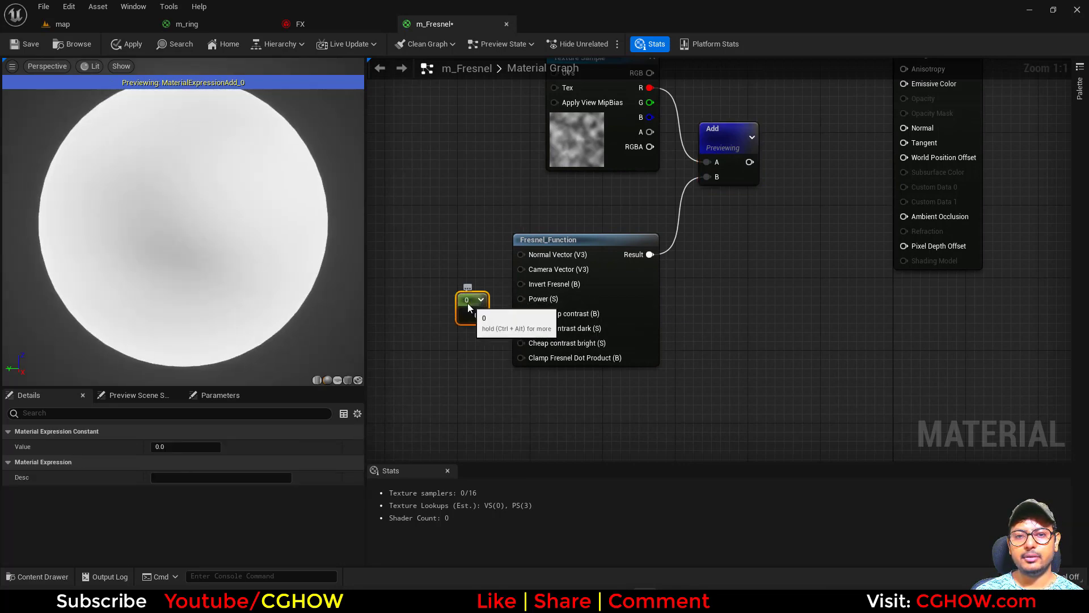
{"action": "left_click_drag", "start_coordinate": [476, 314], "coordinate": [433, 300]}
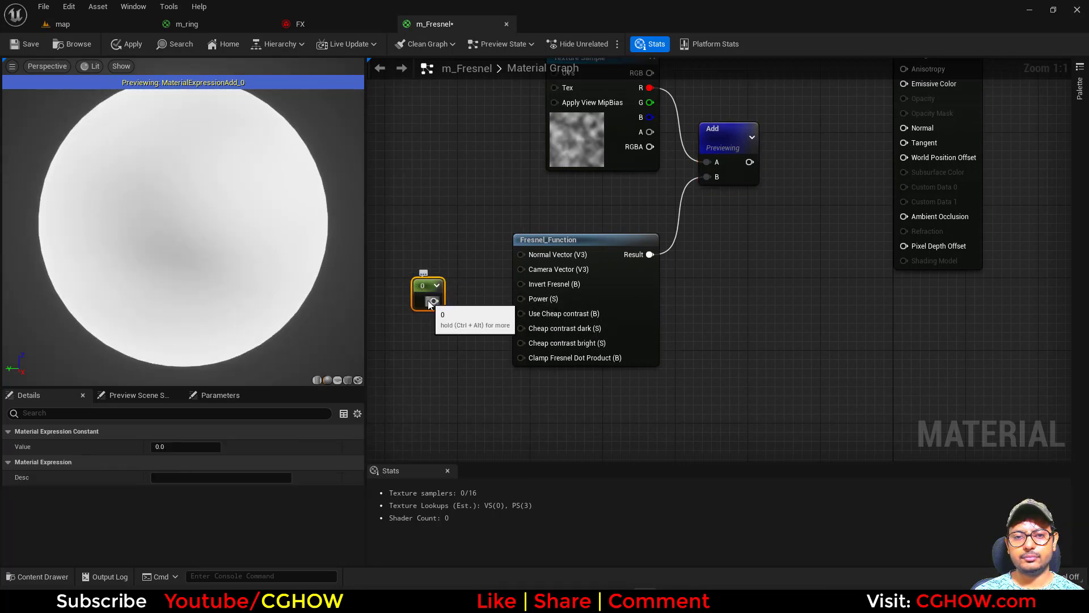
{"action": "right_click", "coordinate": [420, 288]}
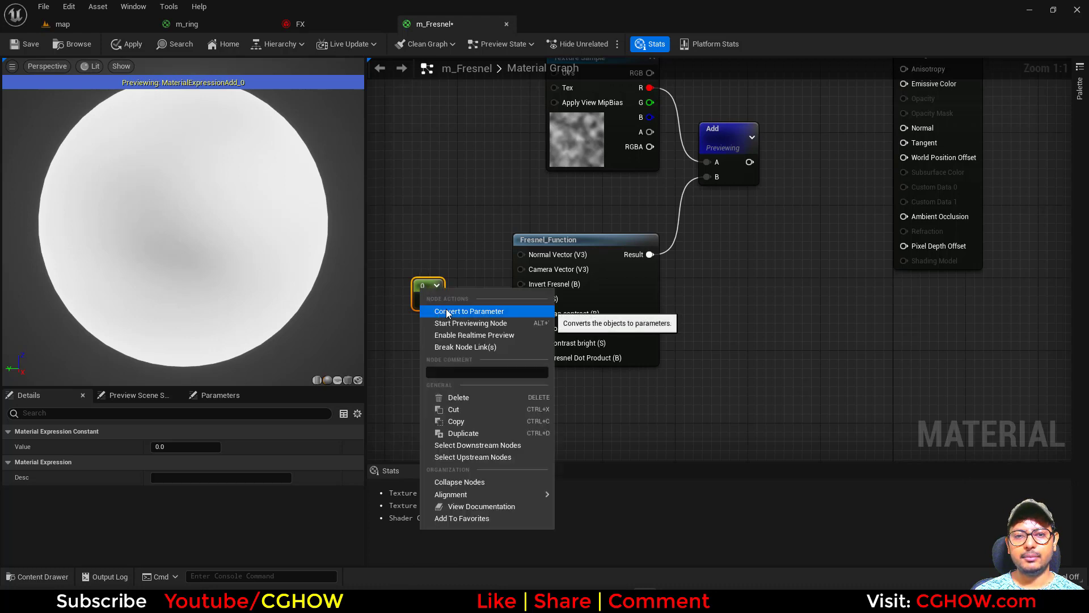
{"action": "left_click", "coordinate": [454, 311]}
{"action": "type", "text": "pow"}
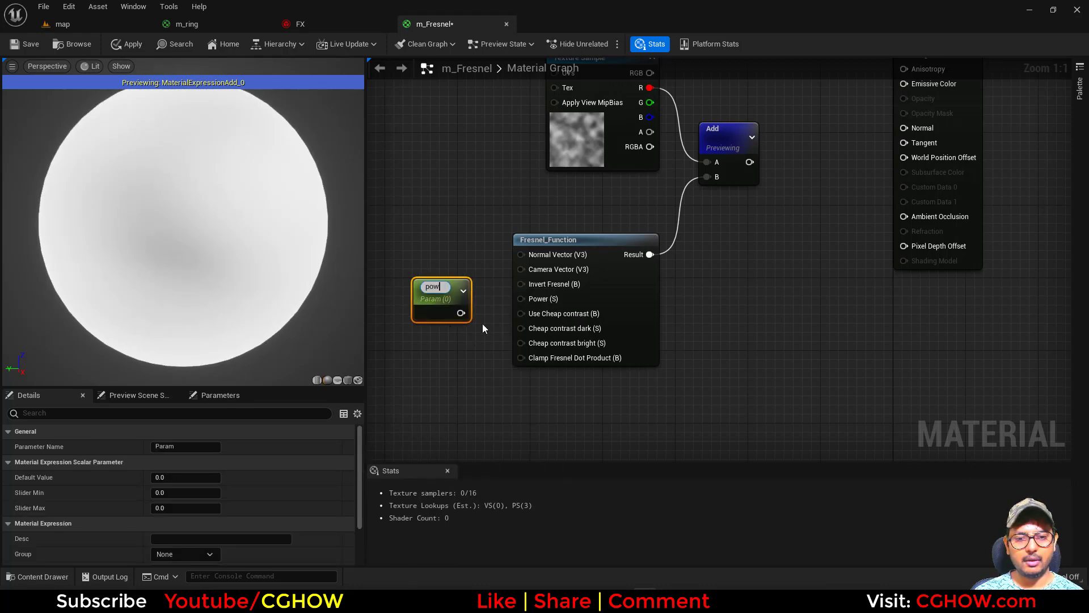
{"action": "left_click_drag", "start_coordinate": [463, 312], "coordinate": [538, 296]}
Insert a SmoothStep node that takes the Add result as its Value and outputs to the material's Emissive Color
{"action": "right_click_drag", "start_coordinate": [738, 142], "coordinate": [559, 253]}
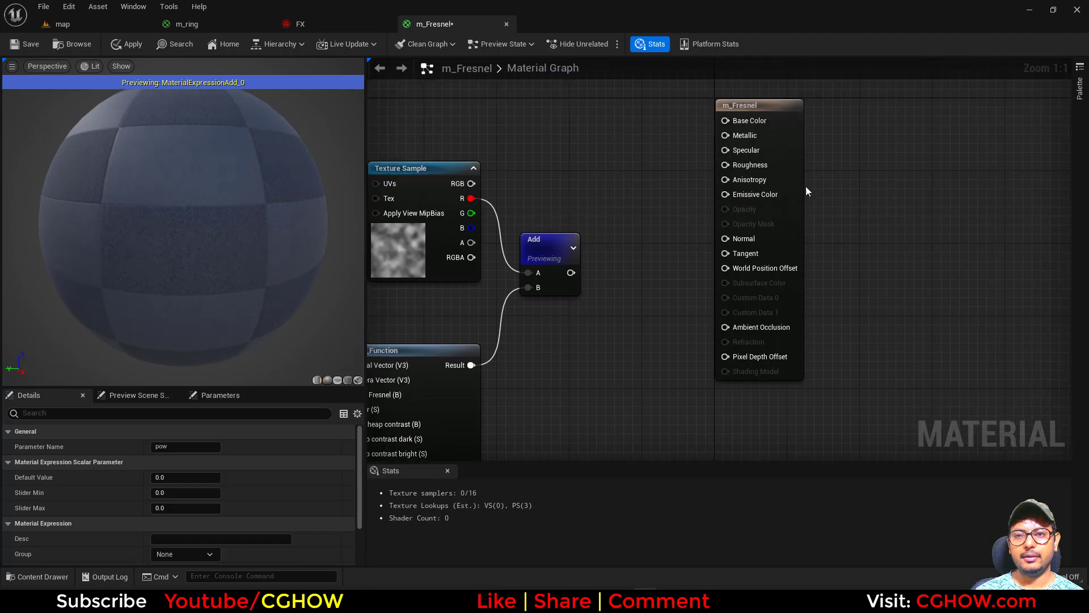
{"action": "left_click_drag", "start_coordinate": [798, 180], "coordinate": [952, 180]}
{"action": "right_click", "coordinate": [627, 213]}
{"action": "type", "text": "smooth"}
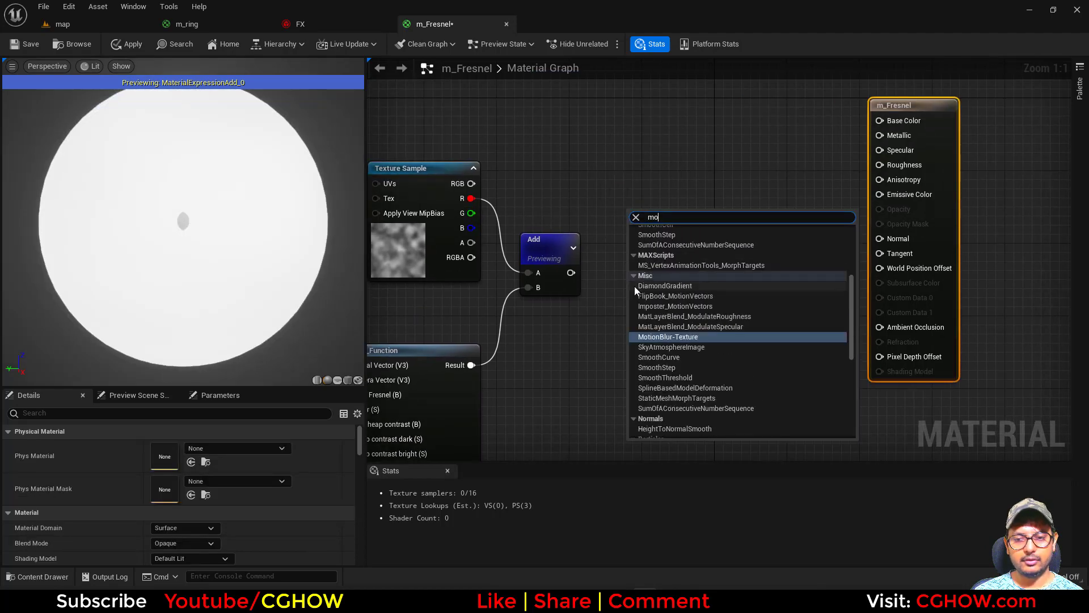
{"action": "left_click", "coordinate": [652, 291]}
{"action": "left_click_drag", "start_coordinate": [570, 273], "coordinate": [635, 261]}
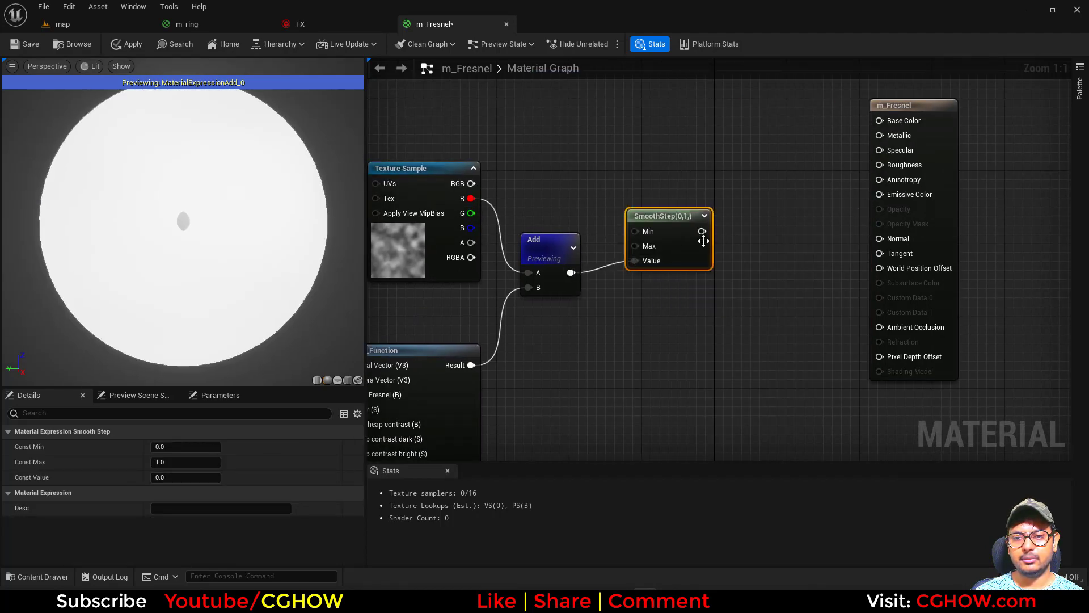
{"action": "left_click_drag", "start_coordinate": [898, 193], "coordinate": [898, 193]}
{"action": "left_click_drag", "start_coordinate": [693, 256], "coordinate": [772, 219]}
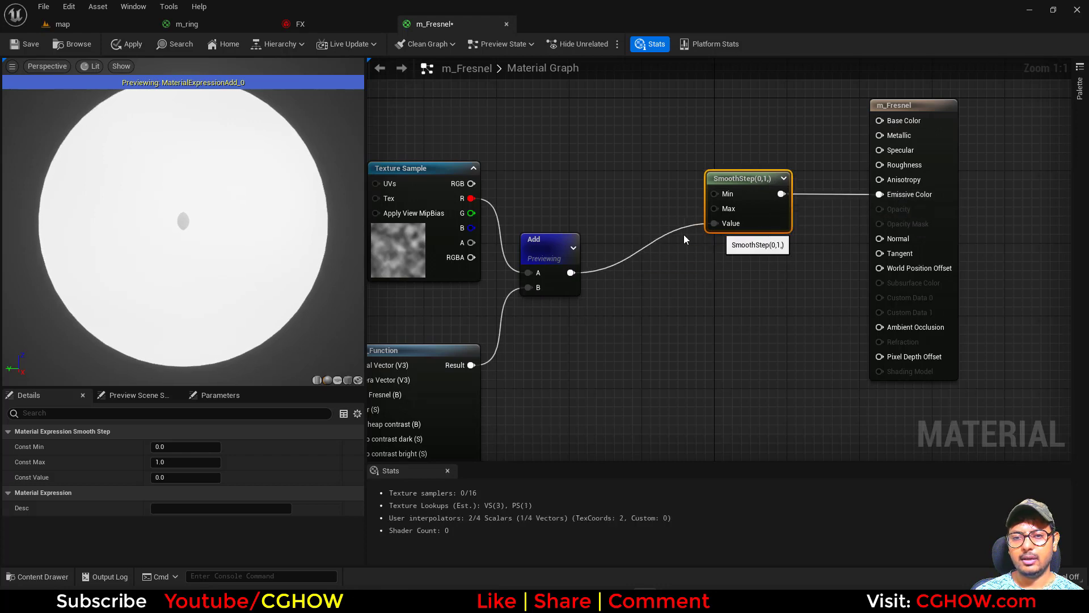
Create a scalar parameter named min and connect it to the SmoothStep's Min input
{"action": "right_click_drag", "start_coordinate": [648, 252], "coordinate": [638, 308]}
{"action": "right_click_drag", "start_coordinate": [606, 248], "coordinate": [595, 258]}
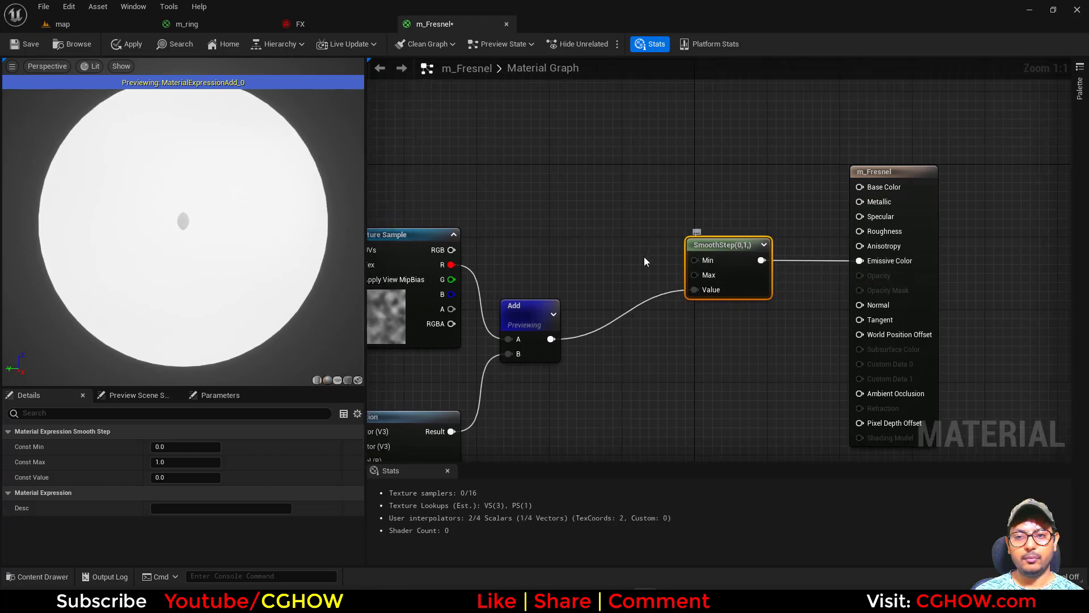
{"action": "left_click", "coordinate": [616, 247]}
{"action": "left_click", "coordinate": [560, 225]}
{"action": "type", "text": "min"}
{"action": "left_click_drag", "start_coordinate": [606, 257], "coordinate": [587, 210]}
Create a scalar parameter named max and place it below the min parameter
{"action": "left_click", "coordinate": [570, 258]}
{"action": "type", "text": "m"}
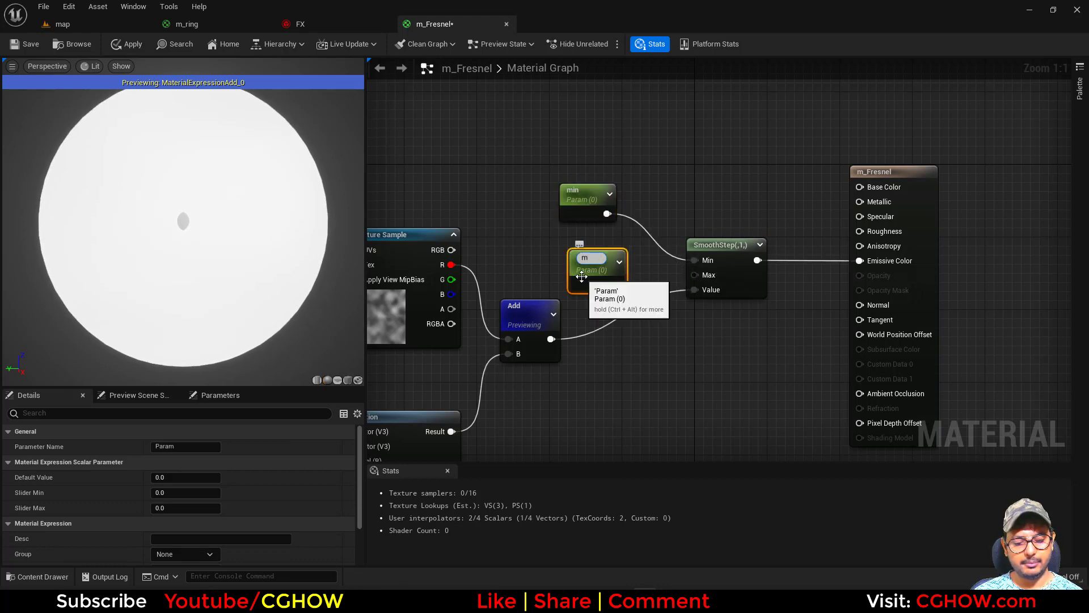
{"action": "type", "text": "ax"}
{"action": "key", "text": "Return"}
{"action": "left_click_drag", "start_coordinate": [612, 267], "coordinate": [567, 265]}
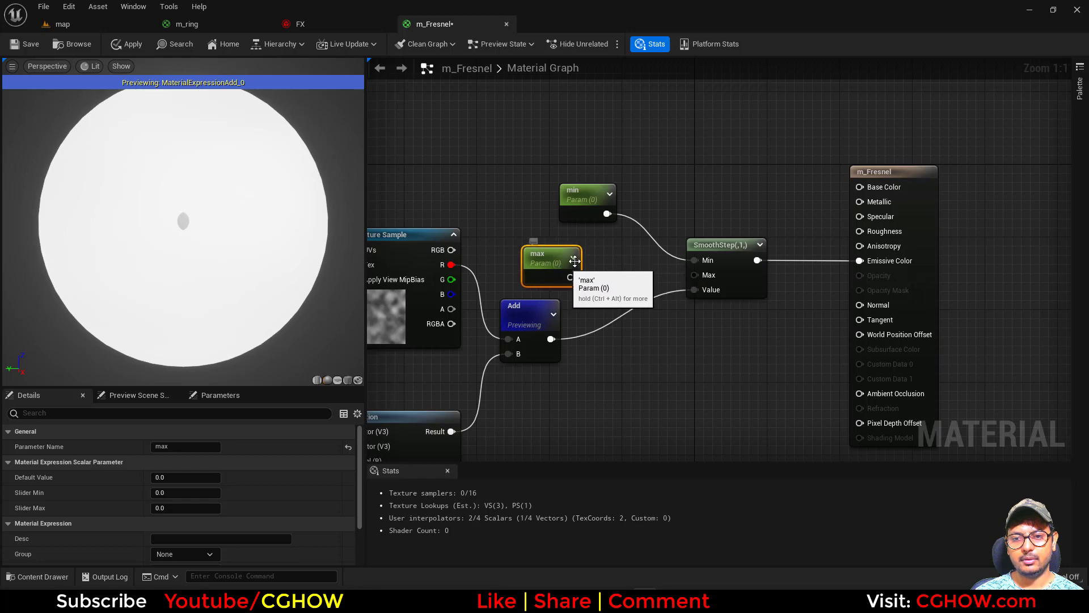
Sum the min and max parameters with an Add node and feed the result into the SmoothStep's Max input
{"action": "key", "text": "a"}
{"action": "left_click", "coordinate": [603, 248]}
{"action": "left_click_drag", "start_coordinate": [607, 213], "coordinate": [612, 285]}
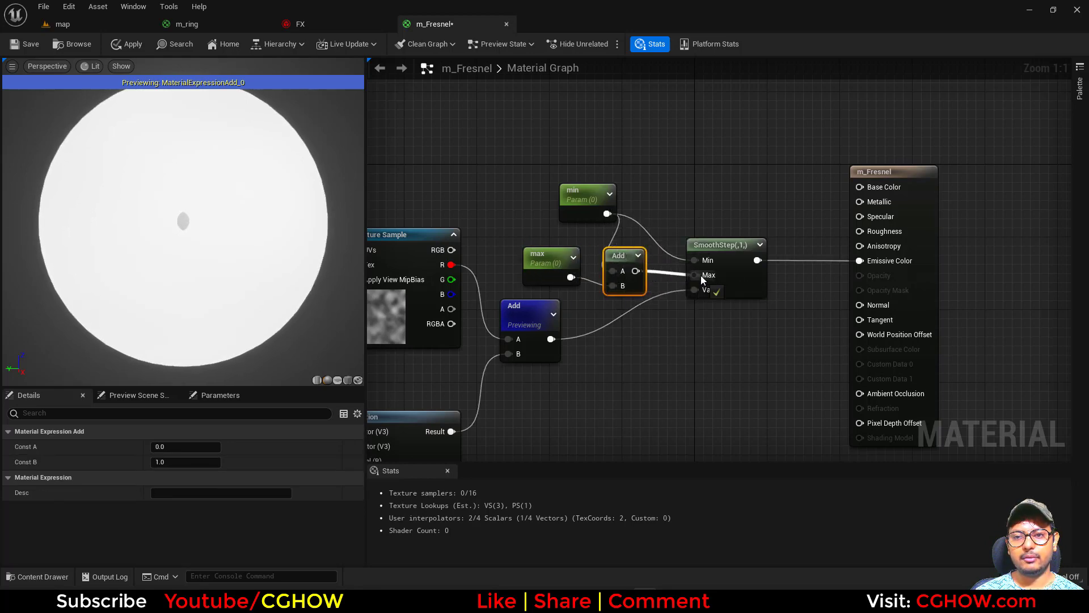
{"action": "left_click_drag", "start_coordinate": [700, 274], "coordinate": [701, 276]}
Stop previewing the Add node that combines the noise texture and the Fresnel
{"action": "scroll", "coordinate": [669, 362], "scroll_direction": "down", "scroll_amount": 2}
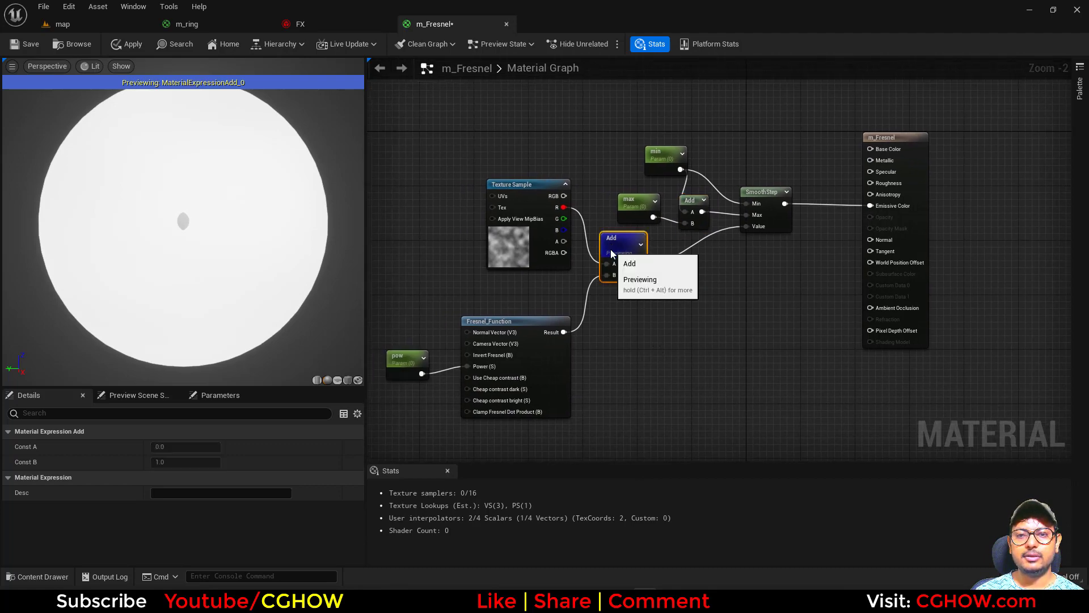
{"action": "right_click", "coordinate": [611, 249]}
{"action": "left_click", "coordinate": [637, 275]}
{"action": "right_click_drag", "start_coordinate": [702, 277], "coordinate": [699, 308]}
{"action": "right_click_drag", "start_coordinate": [646, 349], "coordinate": [644, 329]}
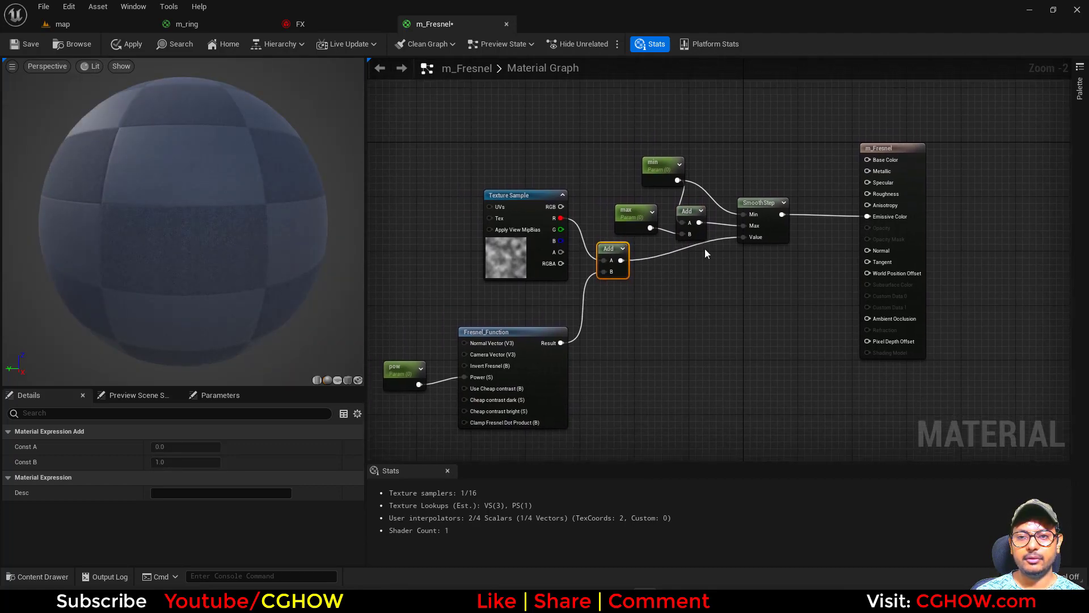
Tidy the min and SmoothStep nodes and route the SmoothStep's Value wire through a reroute node below them
{"action": "left_click", "coordinate": [646, 173]}
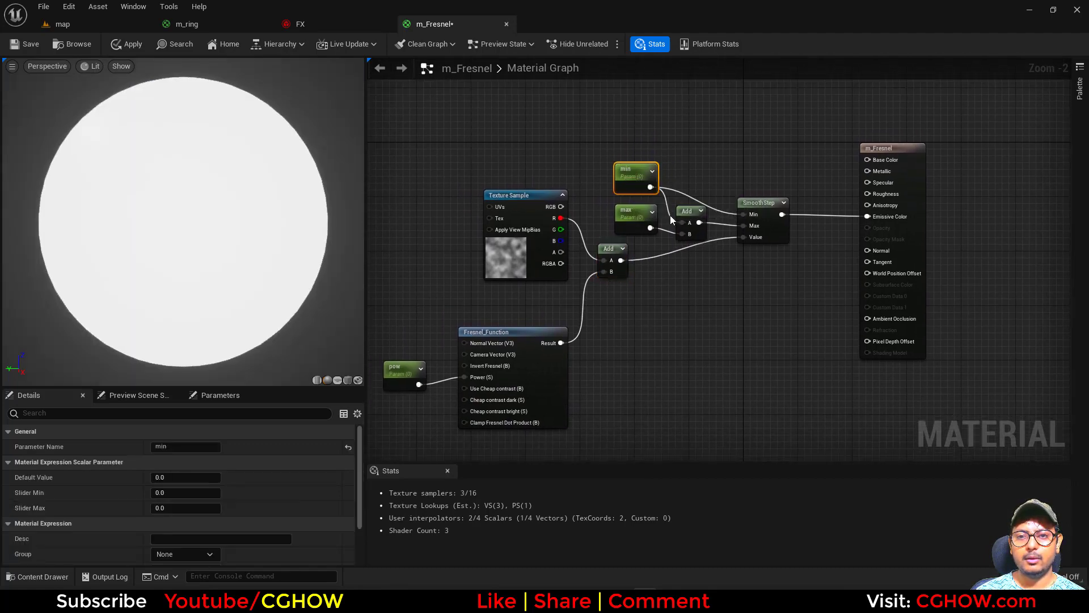
{"action": "left_click_drag", "start_coordinate": [775, 219], "coordinate": [794, 203]}
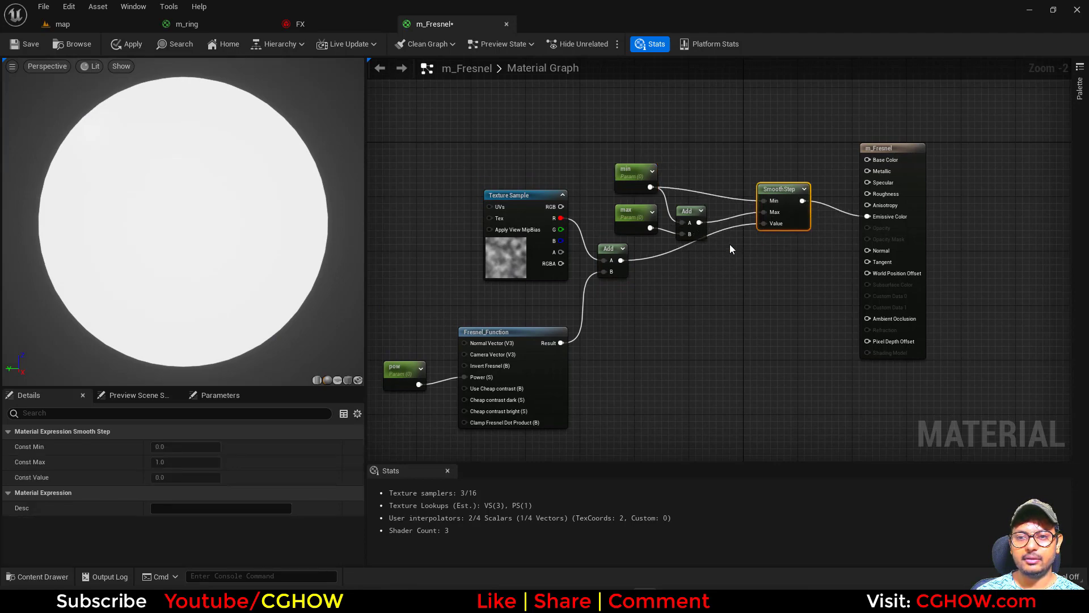
{"action": "double_click", "coordinate": [730, 229]}
{"action": "left_click_drag", "start_coordinate": [736, 235], "coordinate": [737, 262]}
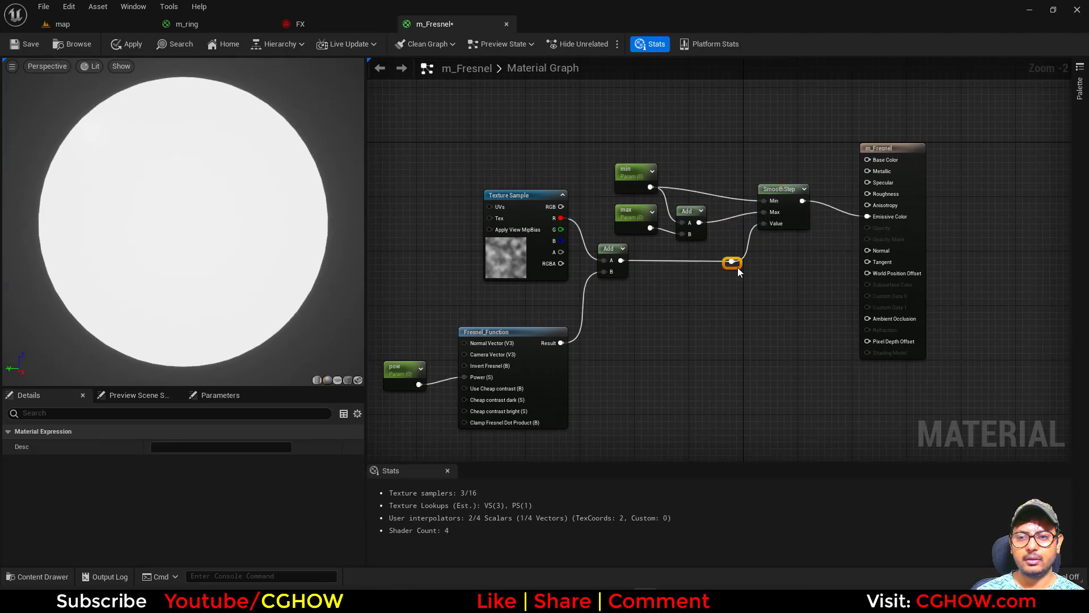
Save m_Fresnel, locate it in the Content Browser, and create a material instance from it
{"action": "key", "text": "ctrl+s"}
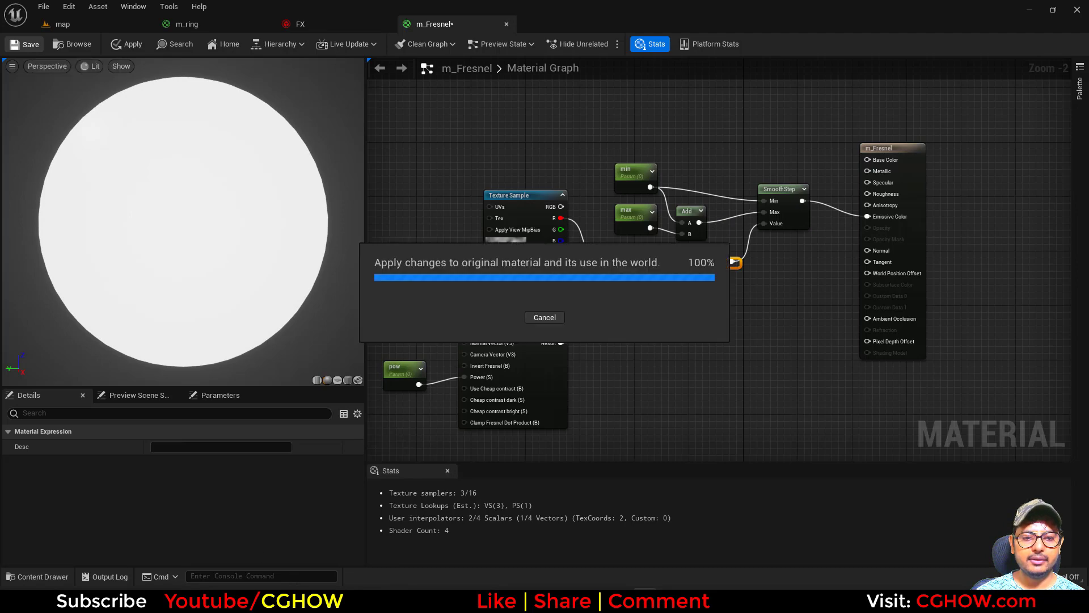
{"action": "left_click", "coordinate": [80, 46]}
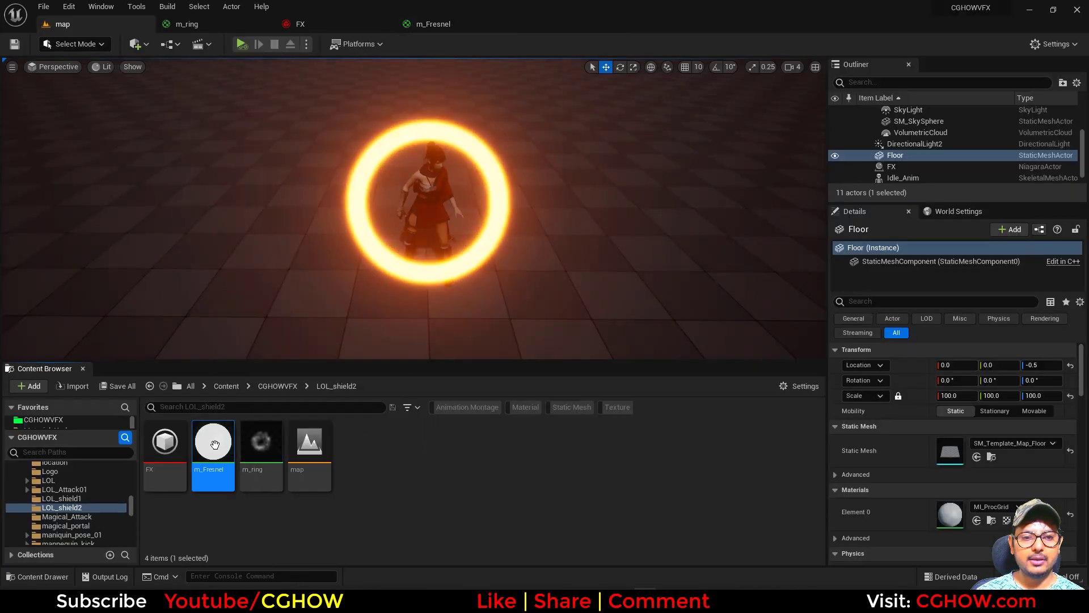
{"action": "right_click", "coordinate": [215, 448]}
{"action": "left_click", "coordinate": [279, 154]}
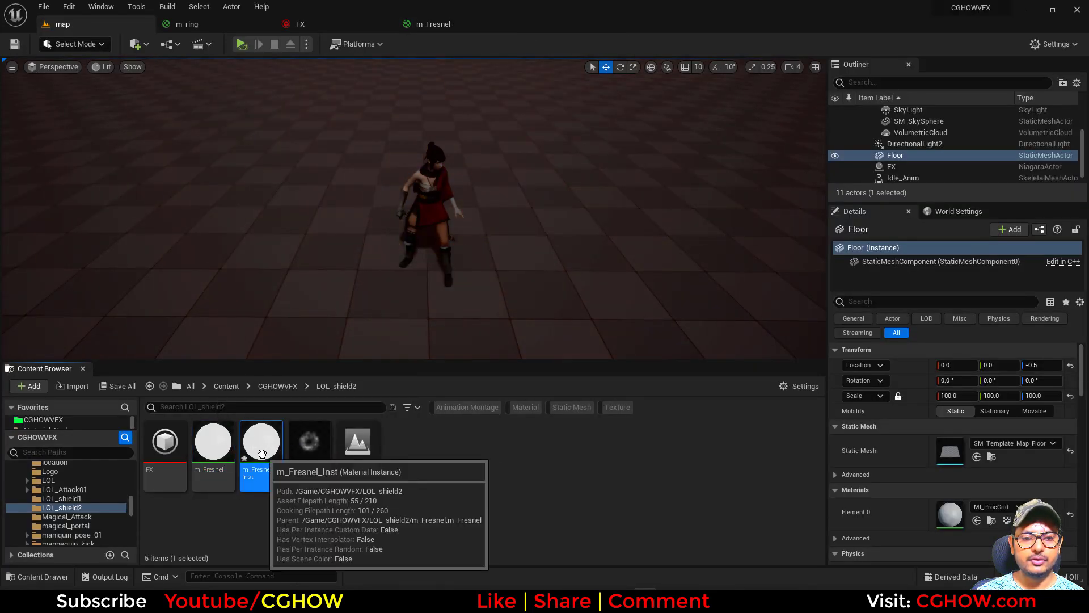
Open m_Fresnel_Inst, enable its three scalar parameters, and set pow to 1.0, max to about 3.12 and min to about 0.256
{"action": "double_click", "coordinate": [258, 462]}
{"action": "left_click", "coordinate": [707, 164]}
{"action": "left_click", "coordinate": [707, 149]}
{"action": "left_click", "coordinate": [707, 133]}
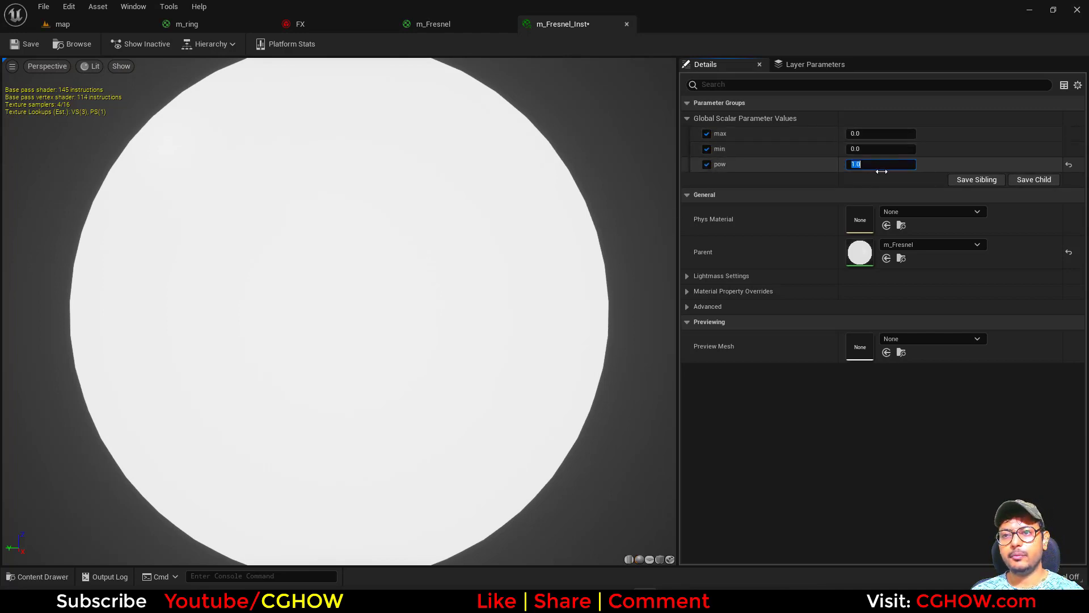
{"action": "left_click", "coordinate": [873, 149]}
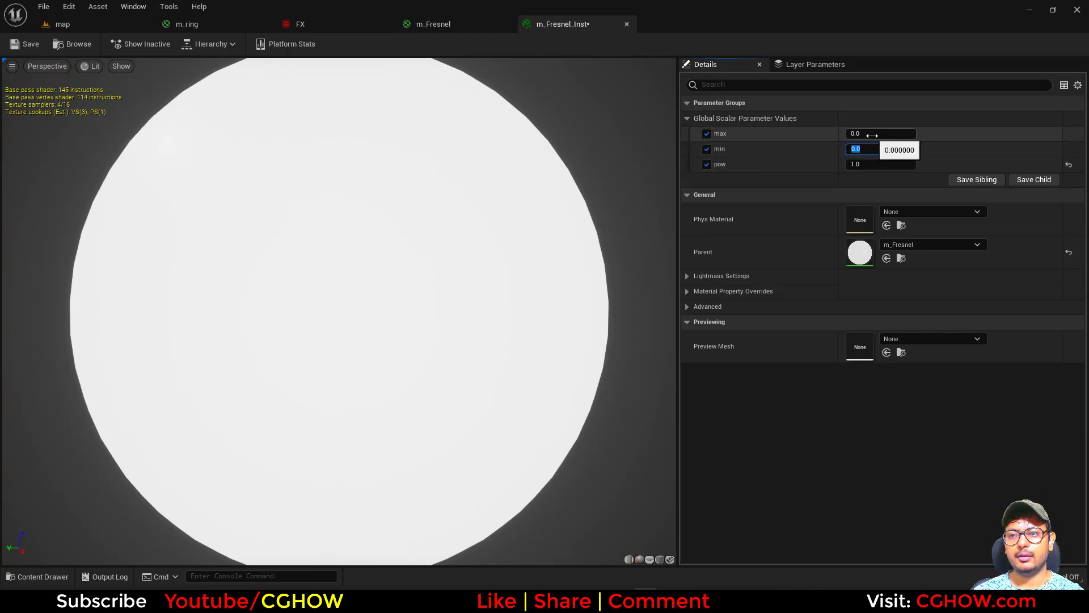
{"action": "left_click_drag", "start_coordinate": [881, 134], "coordinate": [903, 150]}
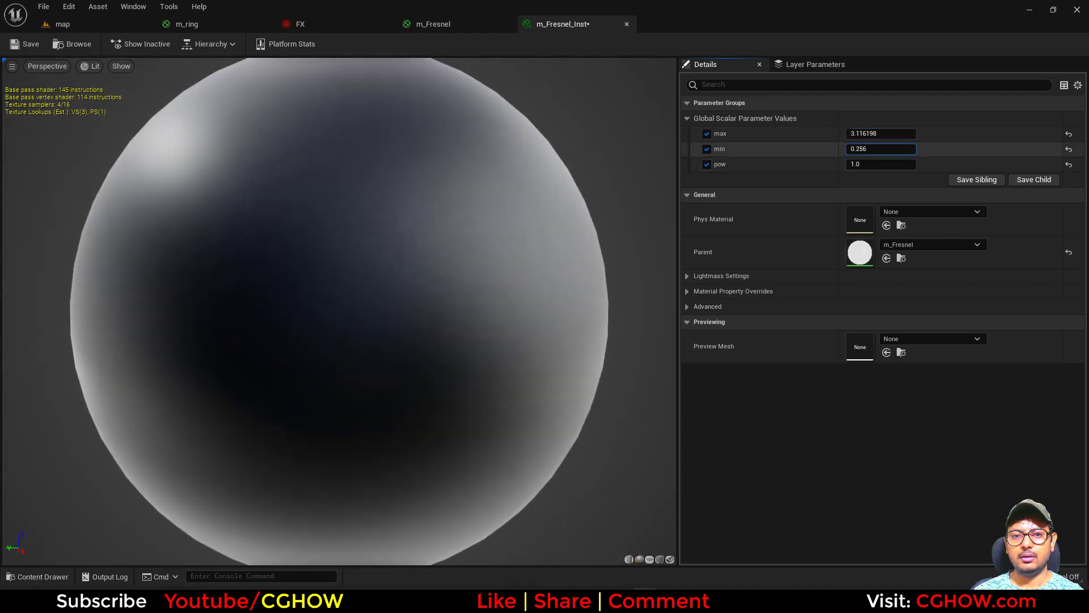
In the m_Fresnel graph, feed the Texture Sample's UVs from a TexCoord node through a Multiply node
{"action": "left_click", "coordinate": [437, 25]}
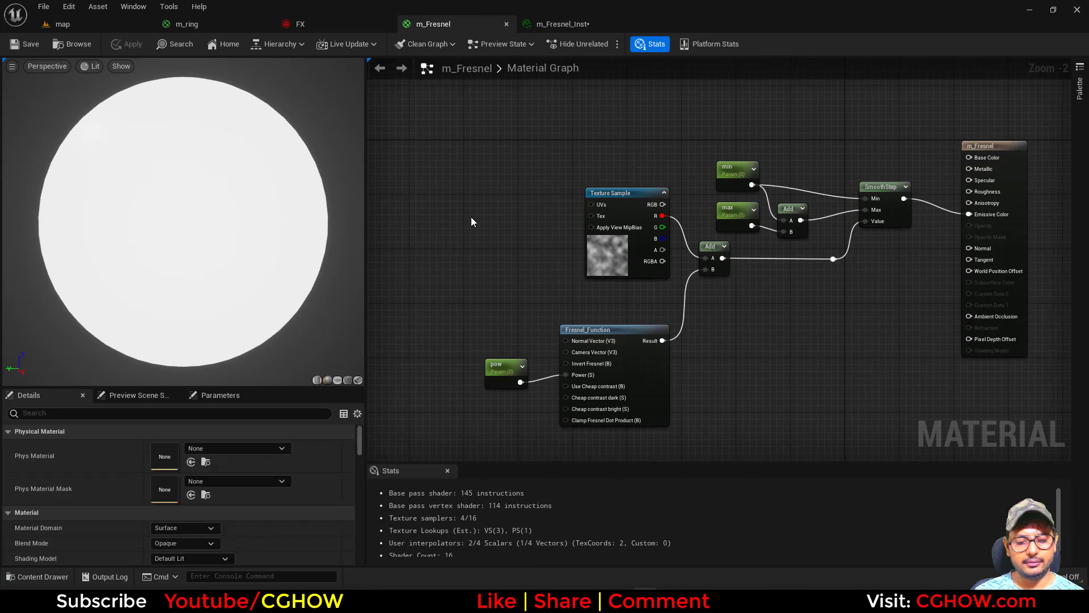
{"action": "left_click", "coordinate": [471, 207]}
{"action": "left_click_drag", "start_coordinate": [471, 207], "coordinate": [592, 204]}
{"action": "left_click", "coordinate": [517, 196]}
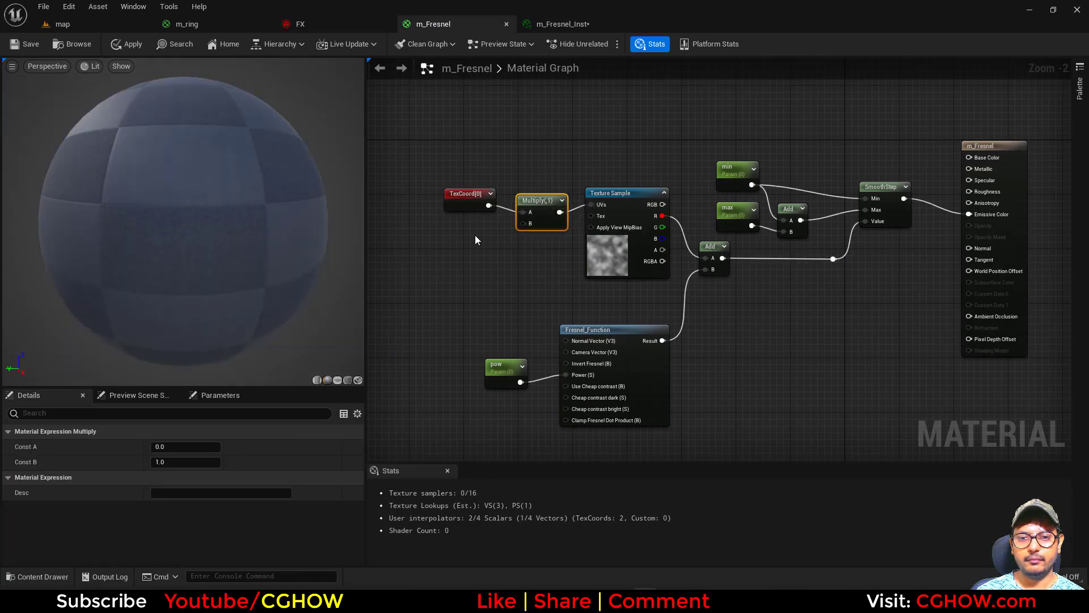
Create a scalar parameter named 1 and connect it to the B input of the UV Multiply node
{"action": "left_click", "coordinate": [475, 236]}
{"action": "type", "text": "t"}
{"action": "key", "text": "Return"}
{"action": "left_click_drag", "start_coordinate": [488, 253], "coordinate": [523, 224]}
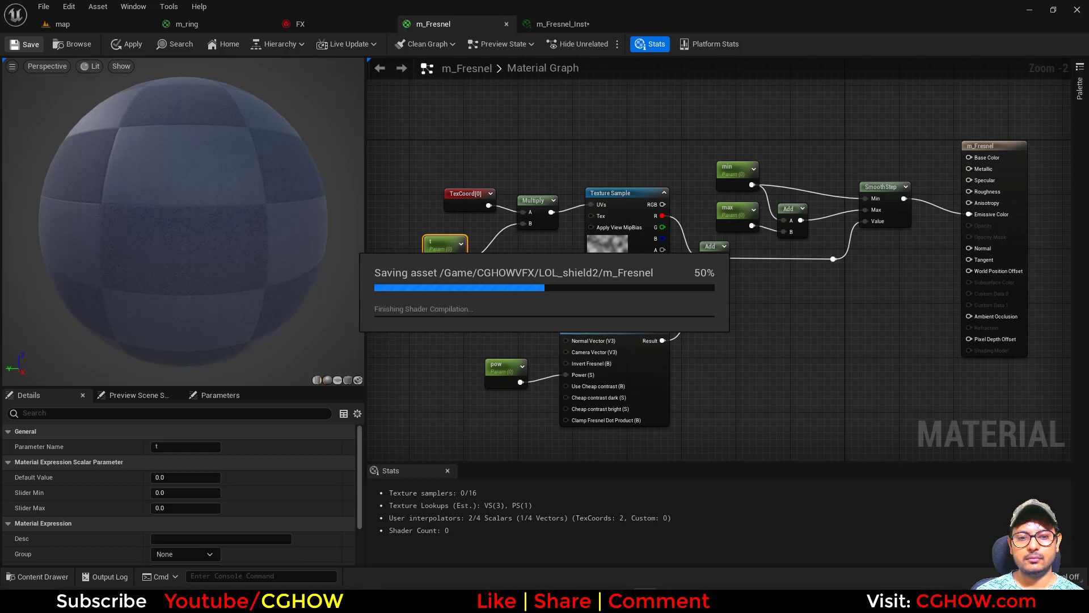
In m_Fresnel_Inst, enable the scalar parameter 1 that scales the texture UVs and set it to 10, and finally to 20
{"action": "left_click", "coordinate": [568, 25]}
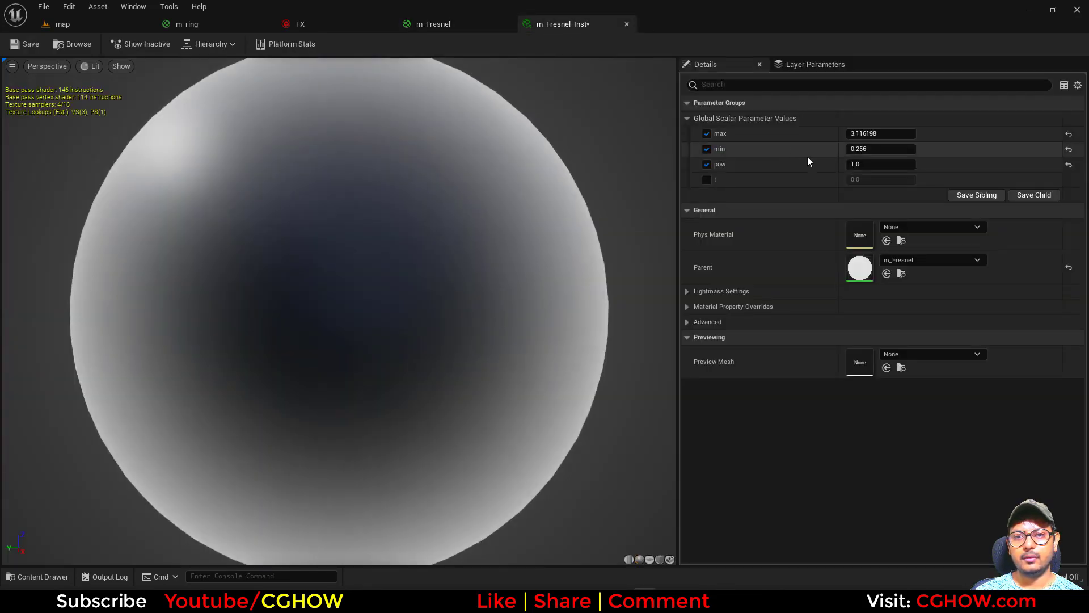
{"action": "left_click", "coordinate": [707, 179]}
{"action": "left_click", "coordinate": [898, 180]}
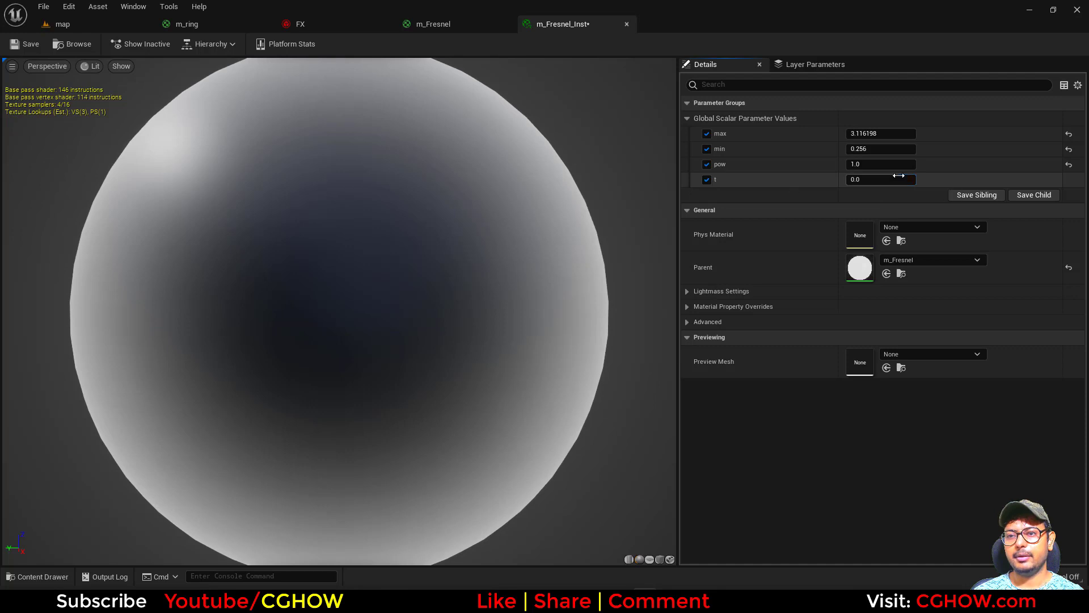
{"action": "type", "text": "10"}
{"action": "key", "text": "Return"}
{"action": "type", "text": "20"}
{"action": "key", "text": "Return"}
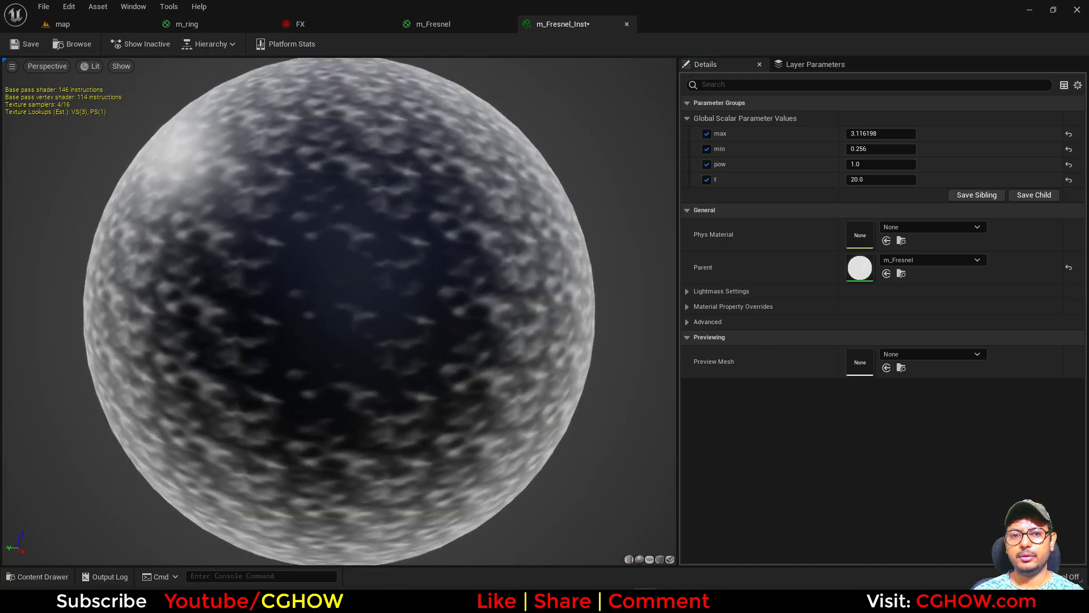
Try a min of 0.3 with a max of 0.5 and 0.4 in m_Fresnel_Inst
{"action": "mouse_move", "coordinate": [883, 151]}
{"action": "left_mouse_down"}
{"action": "mouse_move", "coordinate": [908, 151]}
{"action": "mouse_move", "coordinate": [889, 151]}
{"action": "left_mouse_up"}
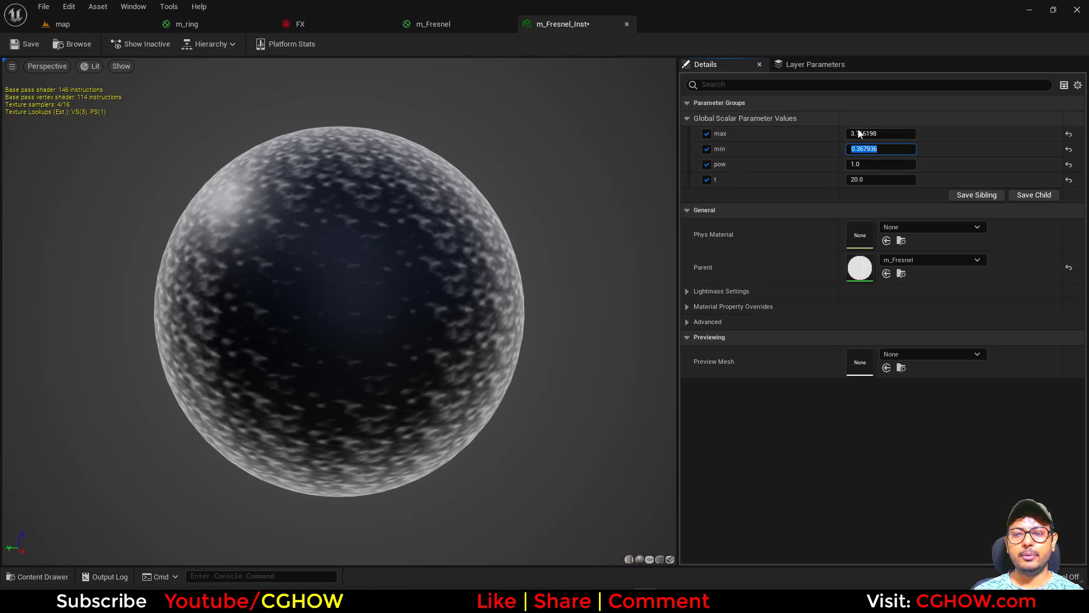
{"action": "type", "text": "0.3"}
{"action": "key", "text": "Return"}
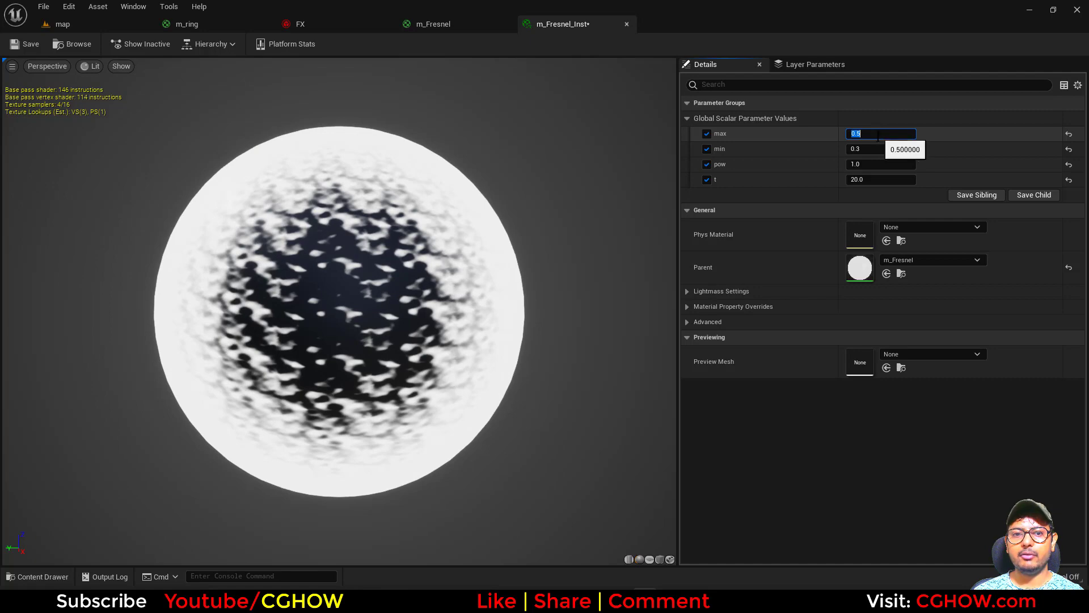
{"action": "type", "text": "4"}
{"action": "key", "text": "Return"}
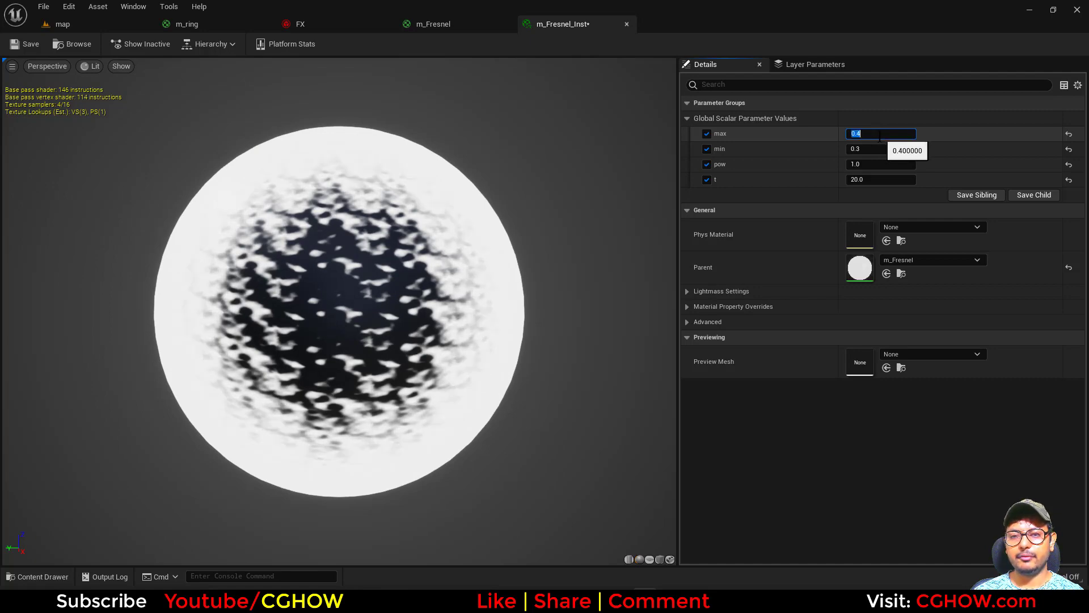
Adjust the instance's min to 0.316 and max to about 2.53
{"action": "left_click_drag", "start_coordinate": [896, 149], "coordinate": [936, 149]}
{"action": "left_click_drag", "start_coordinate": [868, 133], "coordinate": [939, 134]}
{"action": "mouse_move", "coordinate": [879, 149]}
{"action": "left_mouse_down"}
{"action": "mouse_move", "coordinate": [837, 149]}
{"action": "mouse_move", "coordinate": [861, 149]}
{"action": "left_mouse_up"}
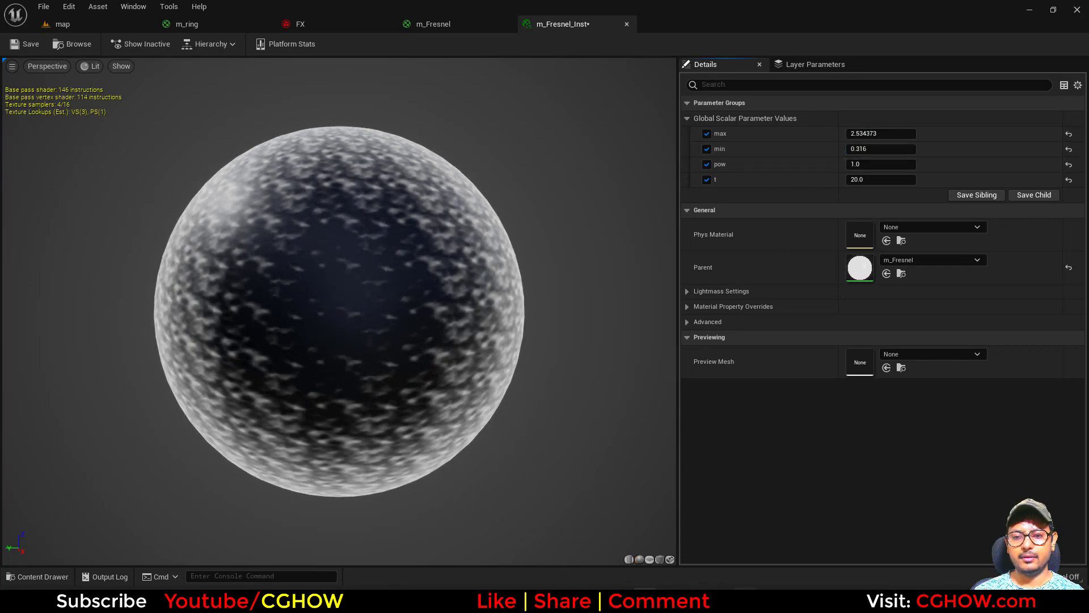
Check the last frame of the League of Legends shield reference video and return to the material instance
{"action": "left_click", "coordinate": [746, 596]}
{"action": "key", "text": "End"}
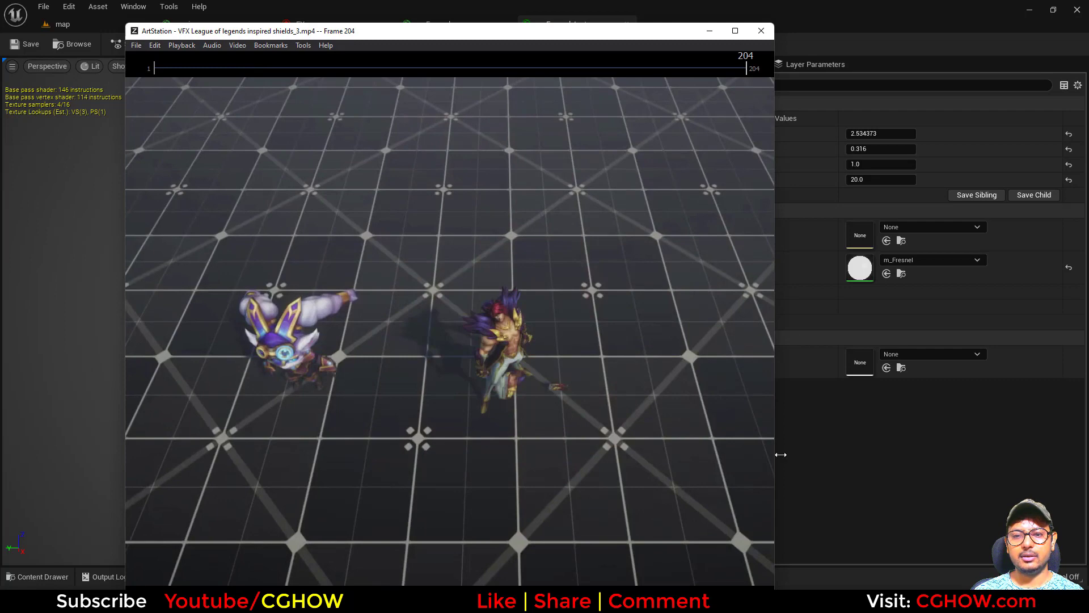
{"action": "left_click", "coordinate": [709, 30]}
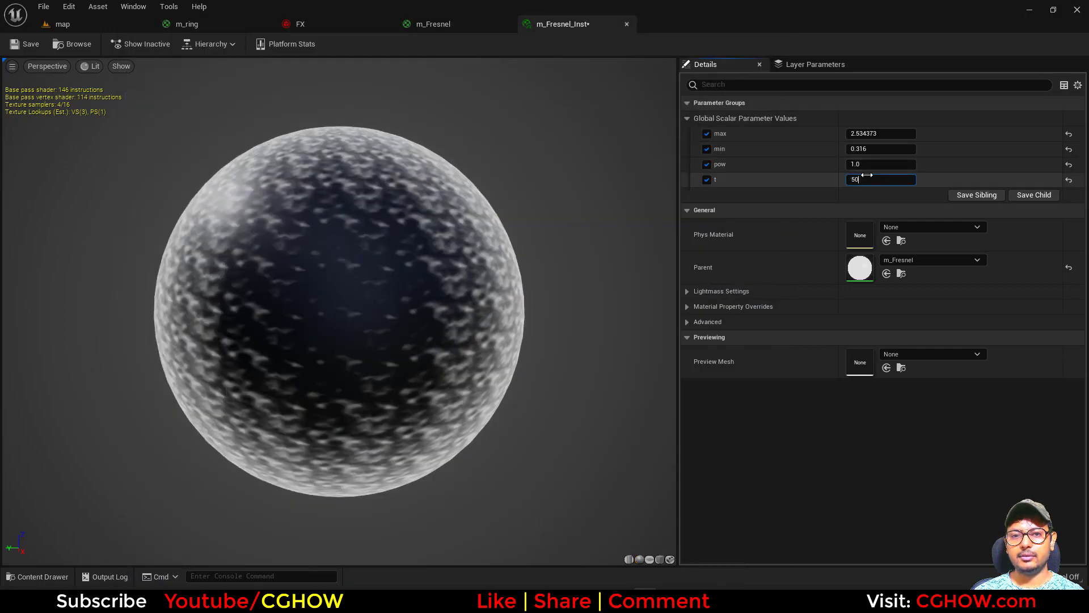
Set the UV scaling parameter 1 to 50 in m_Fresnel_Inst and inspect the noise on the preview sphere
{"action": "key", "text": "Return"}
{"action": "left_click_drag", "start_coordinate": [403, 274], "coordinate": [277, 330]}
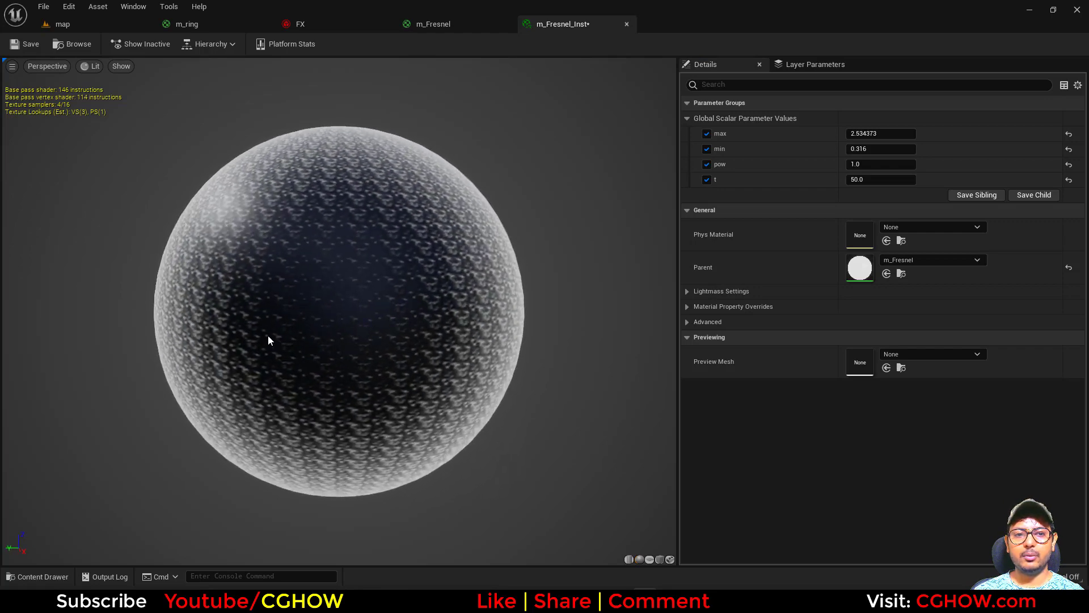
In the m_Fresnel graph, move the Texture Sample with its TexCoord, Multiply and parameter nodes further away from the Fresnel and Add nodes
{"action": "left_click", "coordinate": [467, 22]}
{"action": "left_click_drag", "start_coordinate": [586, 311], "coordinate": [533, 179]}
{"action": "right_click_drag", "start_coordinate": [485, 246], "coordinate": [559, 260]}
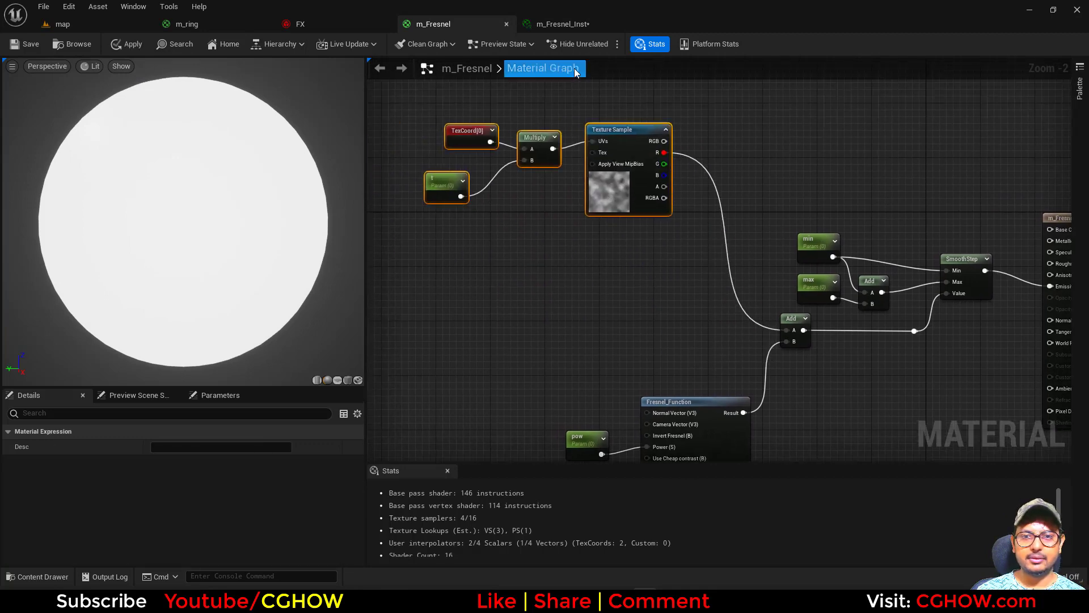
{"action": "left_click", "coordinate": [561, 24]}
{"action": "left_click", "coordinate": [440, 26]}
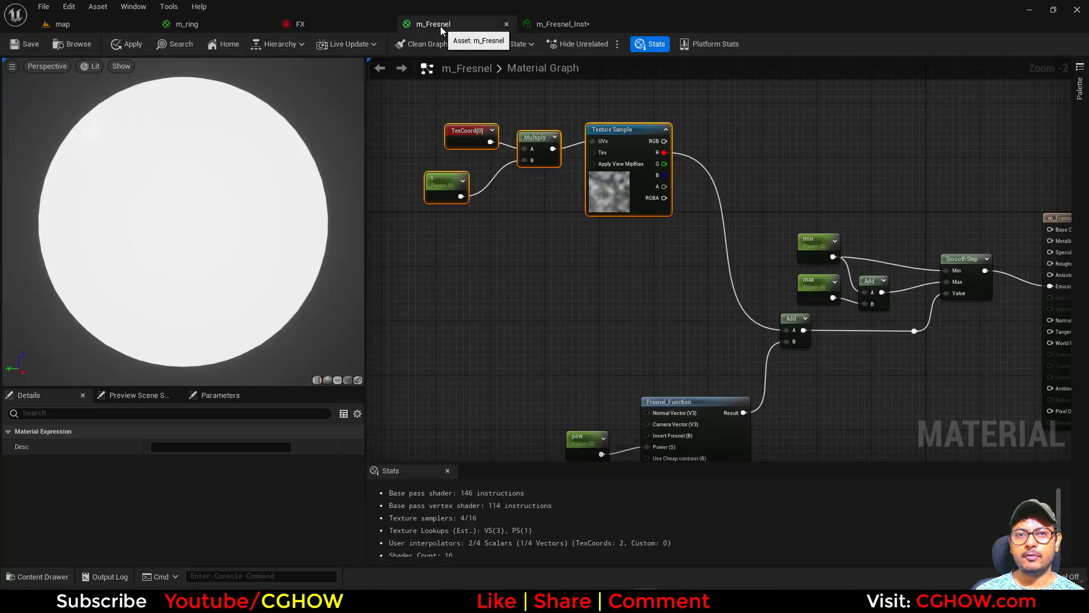
Delete the parameter 1 and UV Multiply nodes, and feed TexCoord directly into the Texture Sample's UVs
{"action": "left_click", "coordinate": [446, 187]}
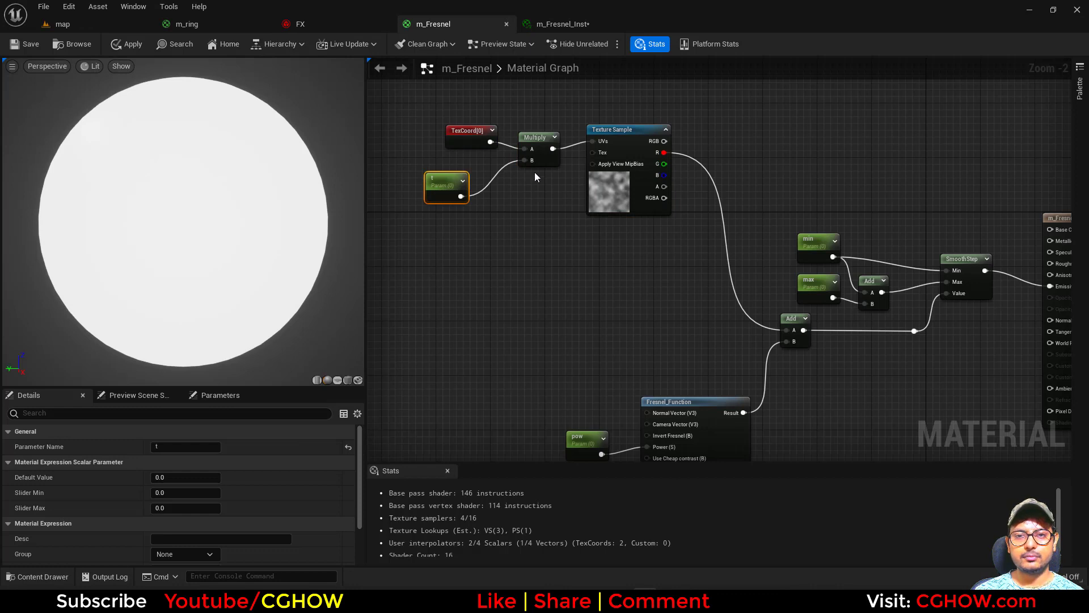
{"action": "key", "text": "Delete"}
{"action": "left_click", "coordinate": [544, 154]}
{"action": "key", "text": "Delete"}
{"action": "left_click_drag", "start_coordinate": [491, 142], "coordinate": [517, 134]}
Open the TexCoord node's UTiling value for editing
{"action": "left_click", "coordinate": [171, 462]}
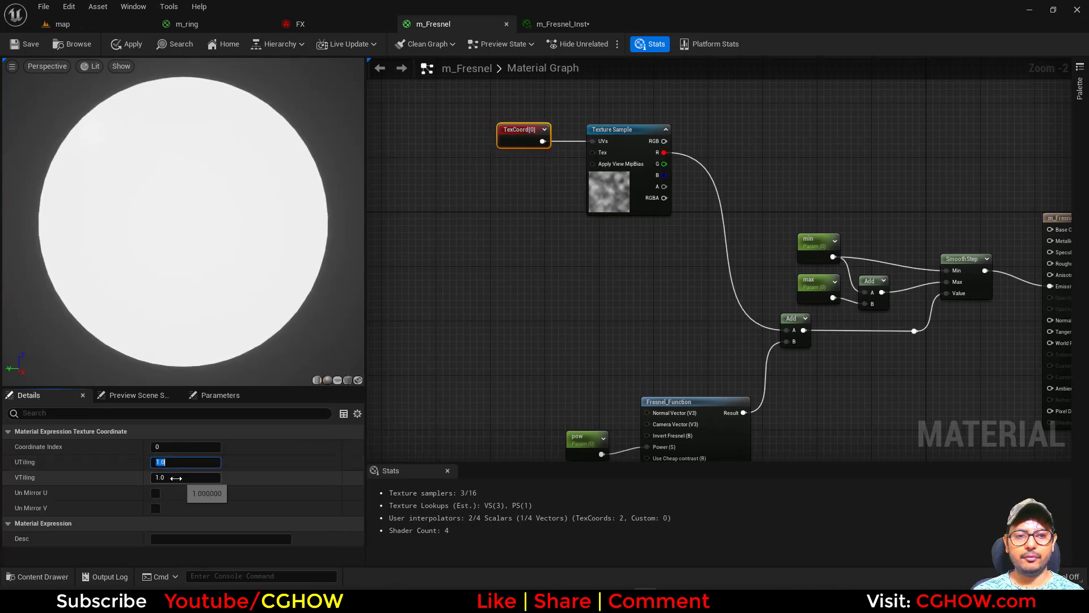
Set the texture coordinate's UTiling and VTiling to 50
{"action": "type", "text": "50"}
{"action": "key", "text": "Tab"}
{"action": "type", "text": "50"}
{"action": "key", "text": "Return"}
Duplicate the texture coordinate and Texture Sample pair below the original and set the copy's UTiling and VTiling to 30
{"action": "left_click_drag", "start_coordinate": [597, 192], "coordinate": [539, 155]}
{"action": "key", "text": "ctrl+d"}
{"action": "left_click_drag", "start_coordinate": [602, 312], "coordinate": [550, 262]}
{"action": "left_click", "coordinate": [506, 236]}
{"action": "left_click", "coordinate": [451, 209]}
{"action": "left_click", "coordinate": [179, 463]}
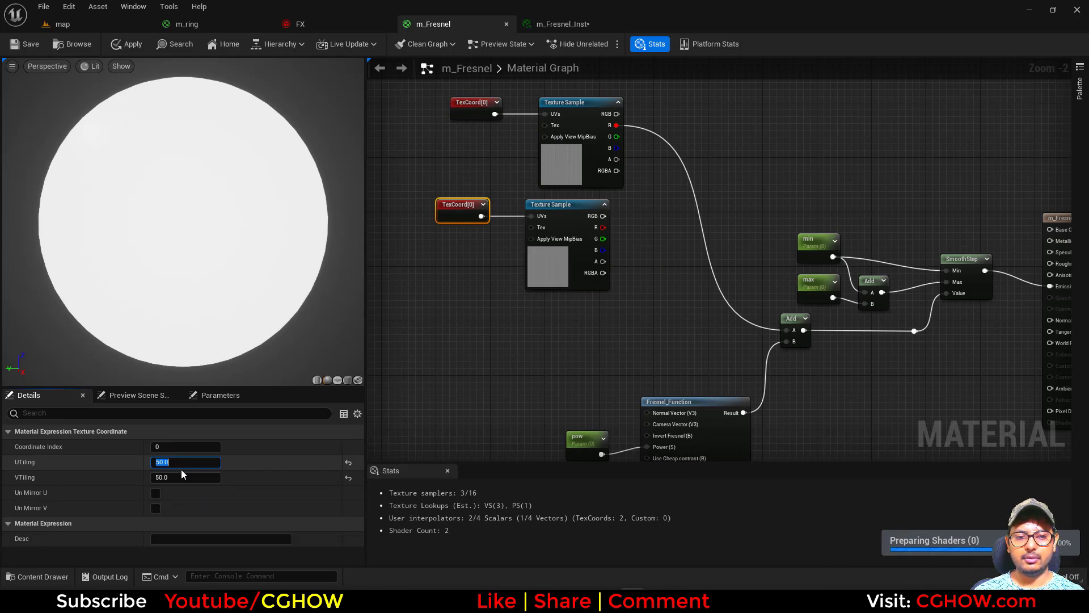
{"action": "type", "text": "30"}
{"action": "key", "text": "Tab"}
{"action": "type", "text": "30"}
{"action": "key", "text": "Return"}
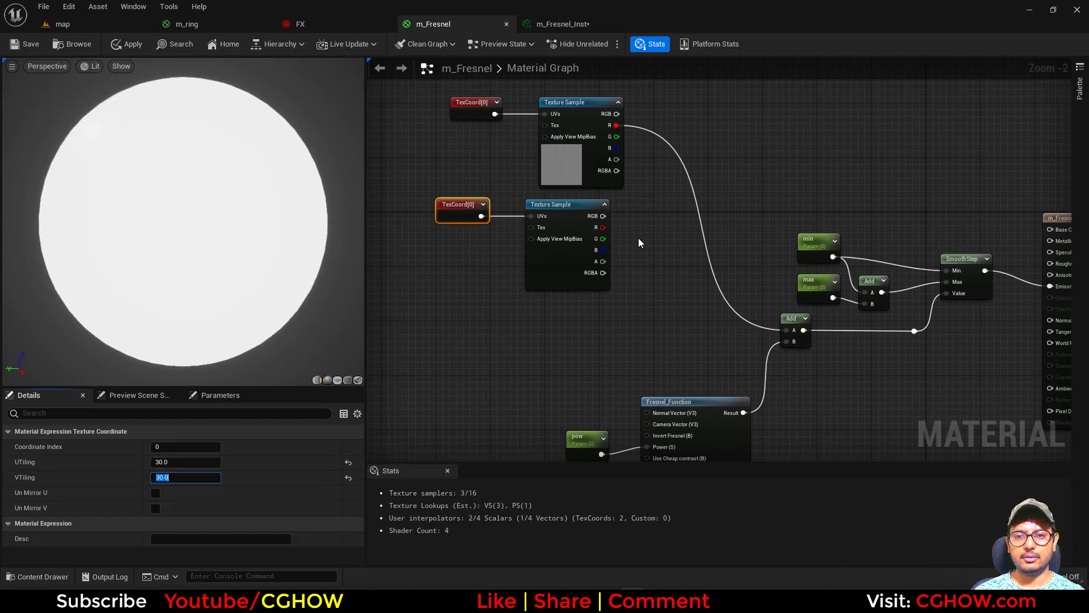
Duplicate the second coordinate and texture pair below it and set the new copy's VTiling to 20 and UTiling to 1
{"action": "left_click_drag", "start_coordinate": [466, 297], "coordinate": [564, 219]}
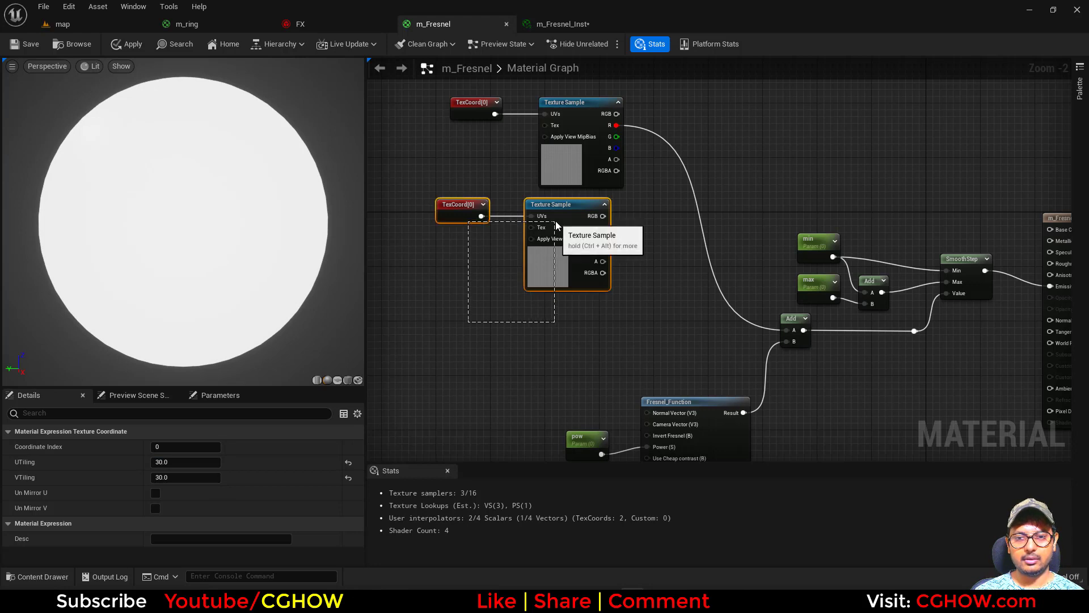
{"action": "key", "text": "ctrl+d"}
{"action": "left_click_drag", "start_coordinate": [597, 379], "coordinate": [557, 347]}
{"action": "left_click", "coordinate": [469, 311]}
{"action": "type", "text": "20"}
{"action": "left_click", "coordinate": [175, 480]}
{"action": "type", "text": "20"}
{"action": "left_click", "coordinate": [176, 464]}
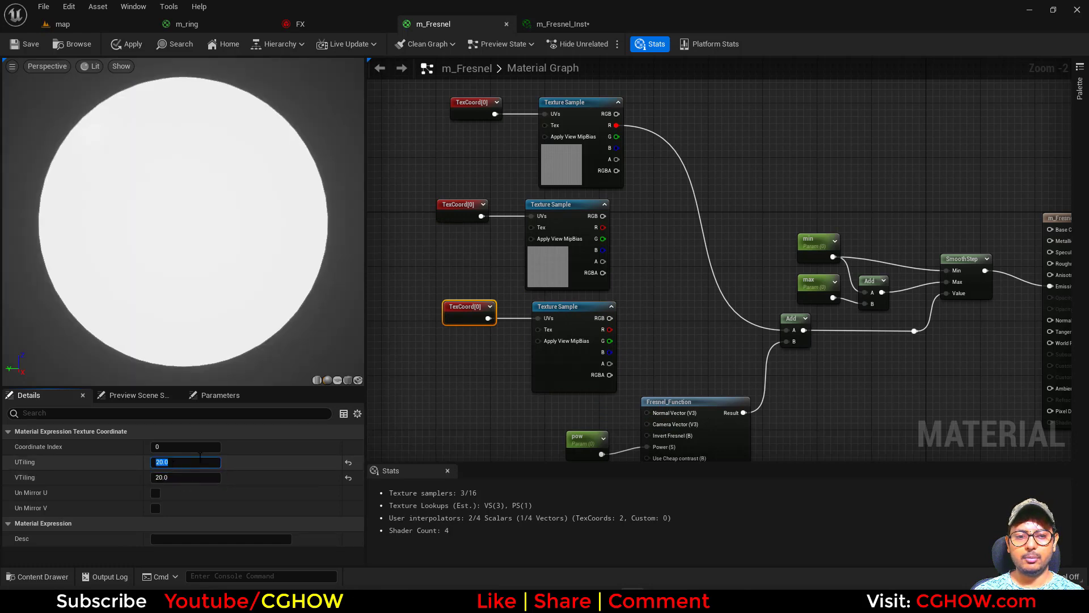
{"action": "type", "text": "1"}
{"action": "key", "text": "Return"}
{"action": "left_click", "coordinate": [636, 238]}
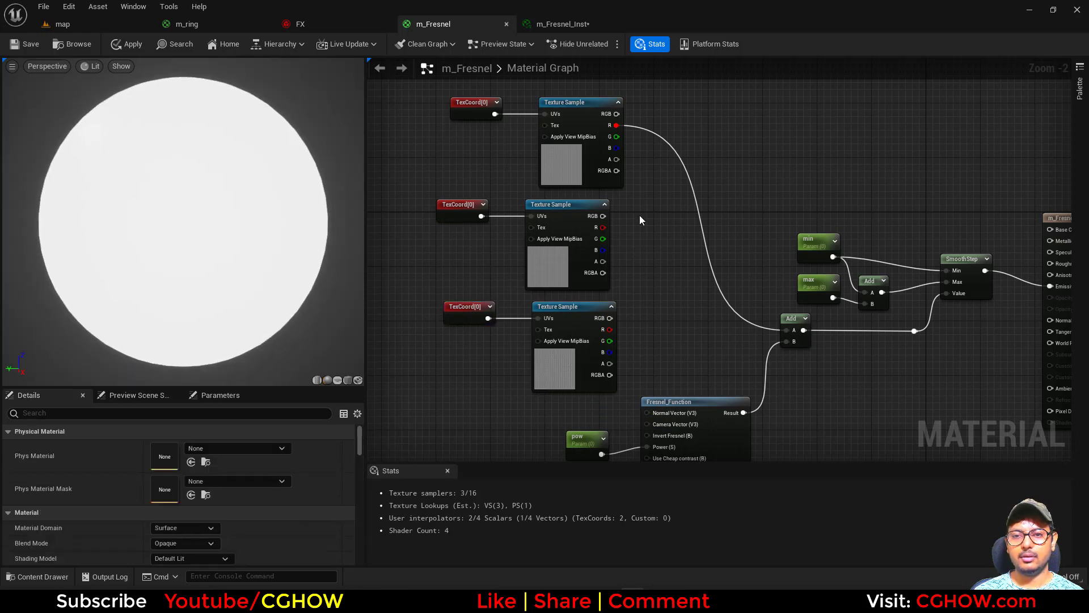
Sum the three textures' red channels with two Add nodes, feed the result into the existing Add's A input, and save the material
{"action": "left_click", "coordinate": [633, 208]}
{"action": "left_click_drag", "start_coordinate": [603, 227], "coordinate": [639, 232]}
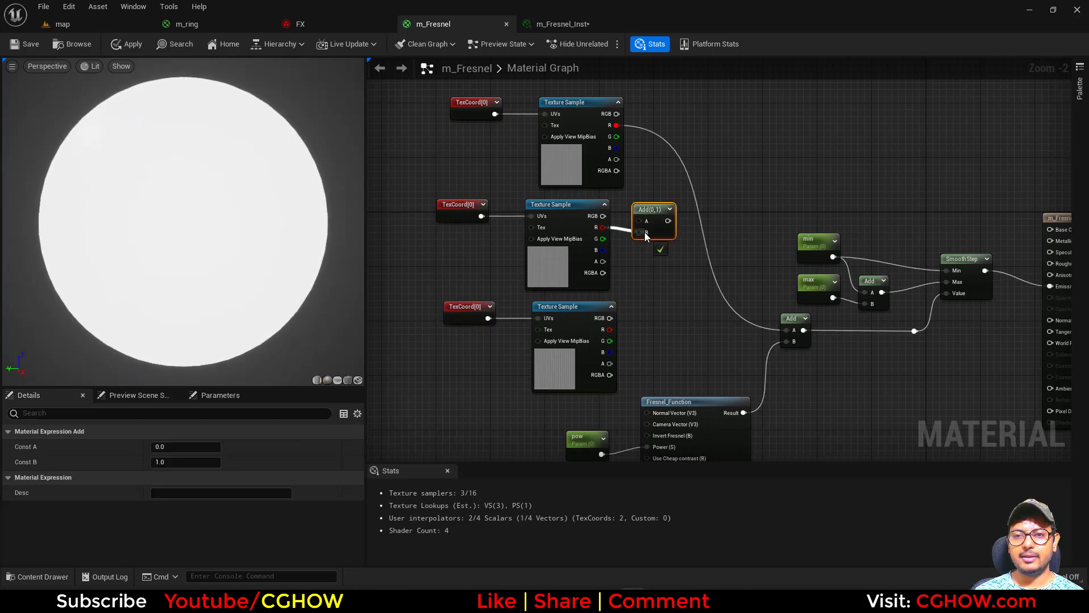
{"action": "left_click", "coordinate": [616, 126]}
{"action": "left_click_drag", "start_coordinate": [617, 126], "coordinate": [641, 221]}
{"action": "left_click", "coordinate": [650, 295]}
{"action": "left_click_drag", "start_coordinate": [609, 329], "coordinate": [656, 321]}
{"action": "left_click_drag", "start_coordinate": [656, 221], "coordinate": [788, 330]}
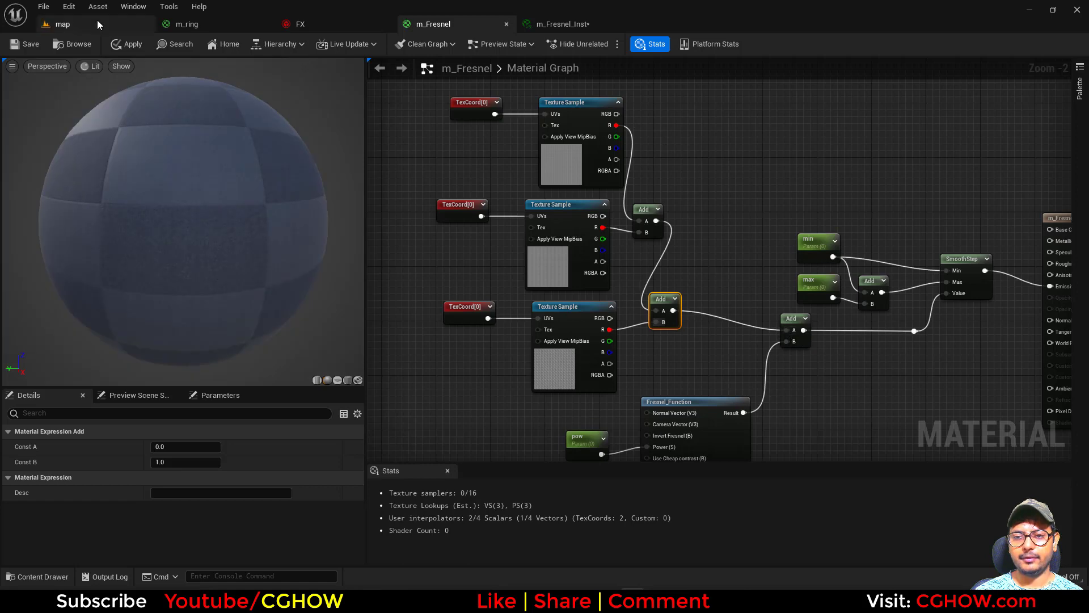
{"action": "left_click", "coordinate": [24, 43]}
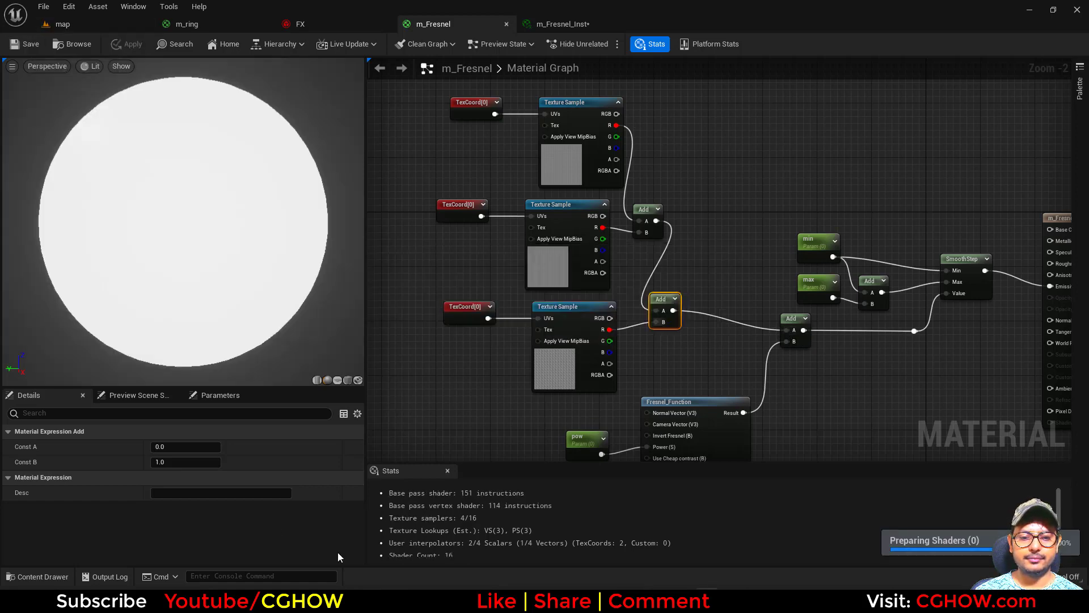
In the m_Fresnel_Inst material instance, tune max to about 2.27, min to 0.78 and pow to about 1.62
{"action": "left_click", "coordinate": [544, 22]}
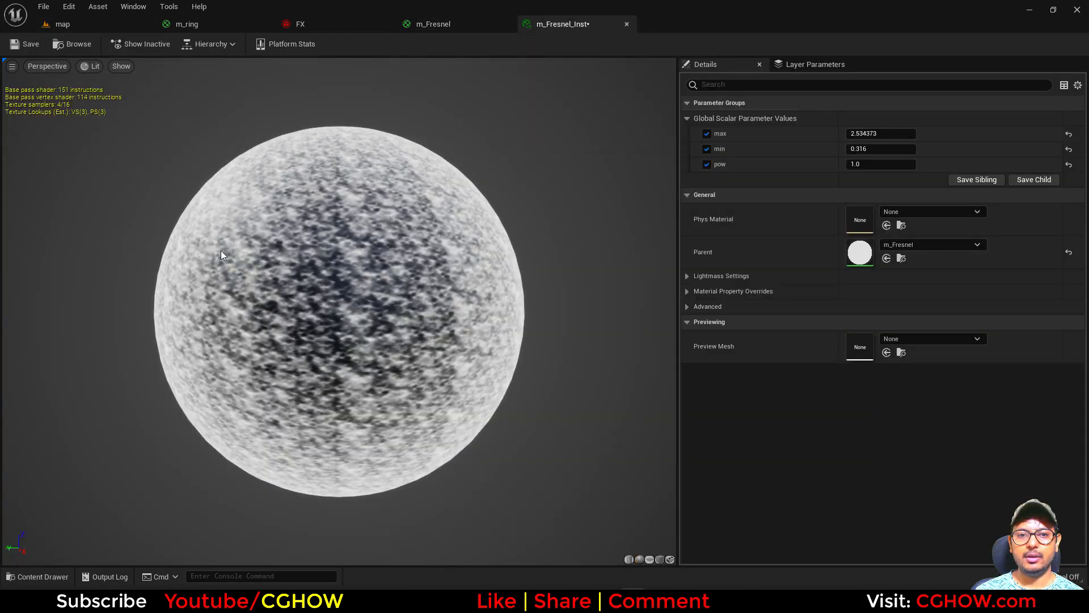
{"action": "left_click_drag", "start_coordinate": [868, 149], "coordinate": [902, 149]}
{"action": "left_click_drag", "start_coordinate": [577, 257], "coordinate": [494, 284]}
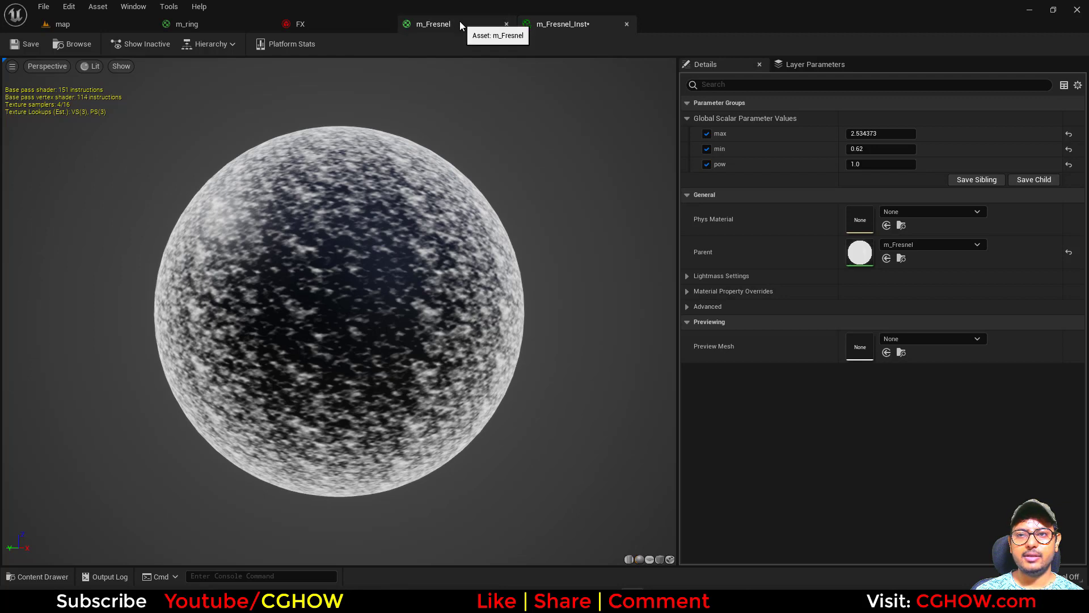
{"action": "mouse_move", "coordinate": [881, 164]}
{"action": "left_mouse_down"}
{"action": "mouse_move", "coordinate": [914, 164]}
{"action": "mouse_move", "coordinate": [888, 164]}
{"action": "left_mouse_up"}
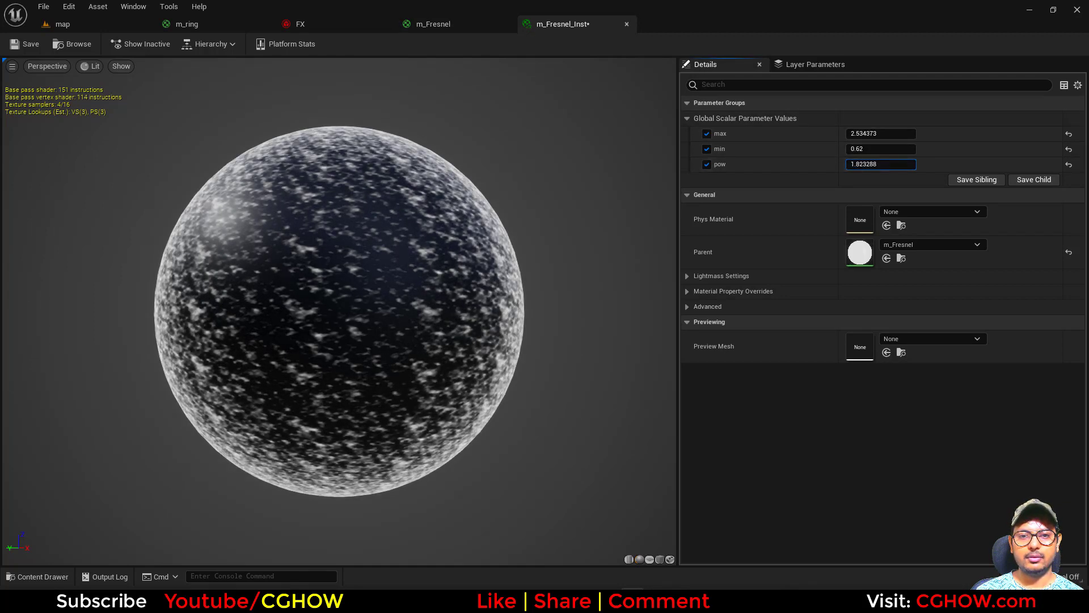
{"action": "mouse_move", "coordinate": [881, 149]}
{"action": "left_mouse_down"}
{"action": "mouse_move", "coordinate": [895, 148]}
{"action": "mouse_move", "coordinate": [887, 133]}
{"action": "mouse_move", "coordinate": [905, 133]}
{"action": "mouse_move", "coordinate": [873, 149]}
{"action": "mouse_move", "coordinate": [888, 149]}
{"action": "left_mouse_up"}
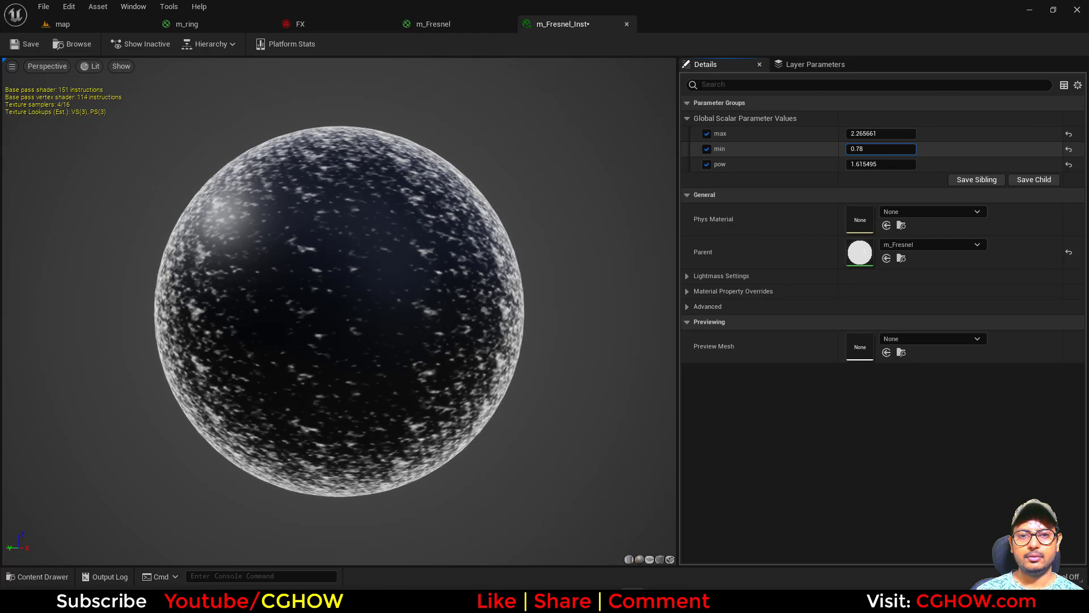
Add a Particle Color node above the min and max parameters in the m_Fresnel material graph
{"action": "left_click", "coordinate": [468, 22]}
{"action": "right_click", "coordinate": [591, 156]}
{"action": "type", "text": "par"}
{"action": "left_click", "coordinate": [655, 277]}
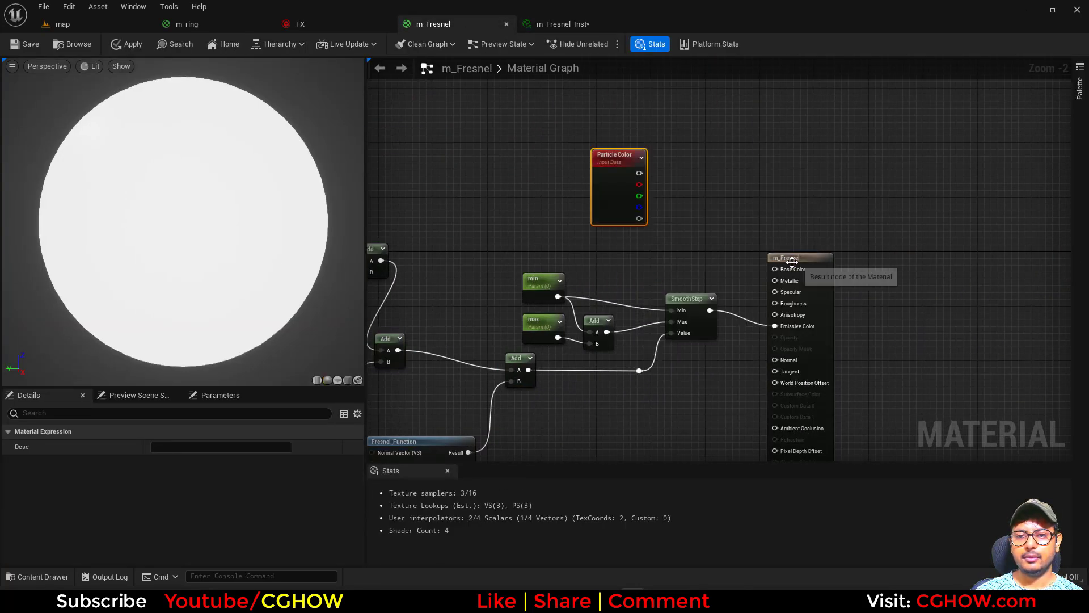
Set the m_Fresnel material's blend mode to Translucent and its shading model to Unlit
{"action": "left_click", "coordinate": [890, 199]}
{"action": "scroll", "coordinate": [189, 497], "scroll_direction": "down", "scroll_amount": 5}
{"action": "left_click", "coordinate": [188, 492]}
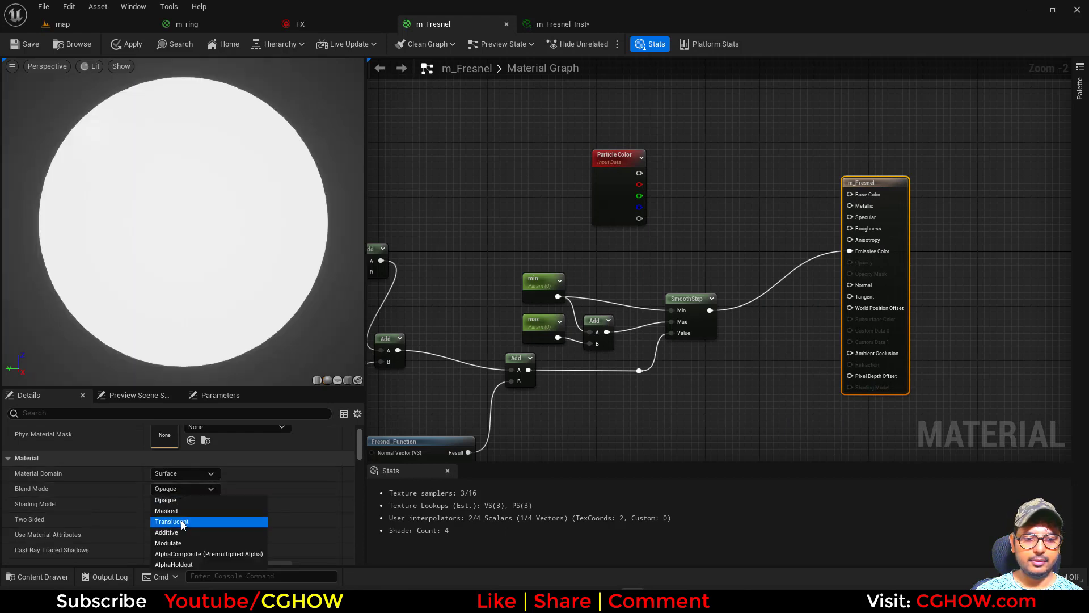
{"action": "left_click", "coordinate": [182, 519]}
{"action": "left_click", "coordinate": [190, 504]}
{"action": "left_click", "coordinate": [174, 365]}
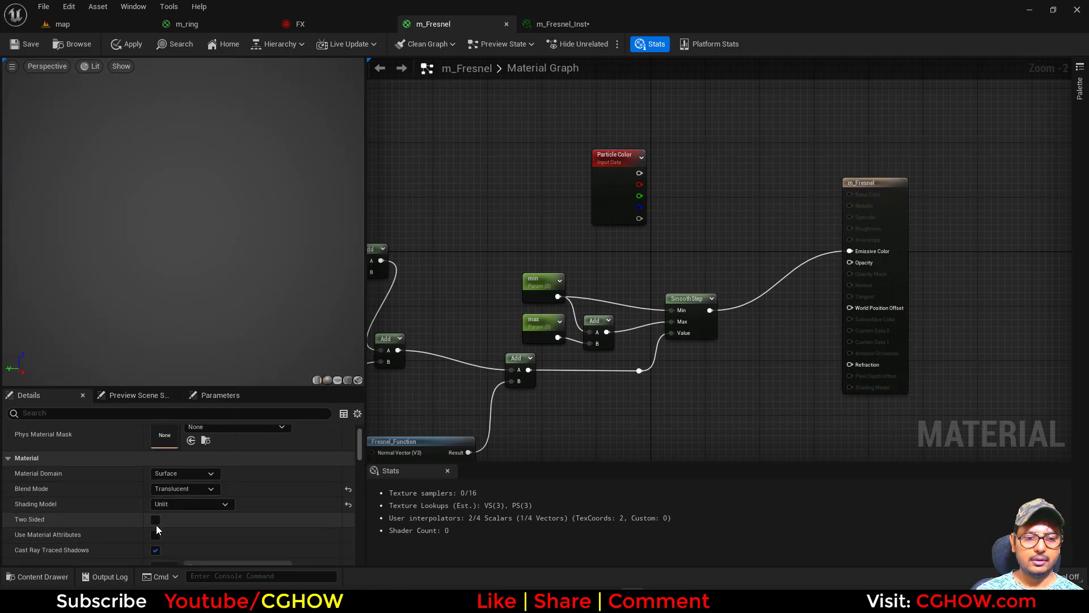
Connect Particle Color to Emissive Color, multiply its alpha by the SmoothStep result into Opacity, and save the material
{"action": "right_click_drag", "start_coordinate": [814, 226], "coordinate": [748, 262]}
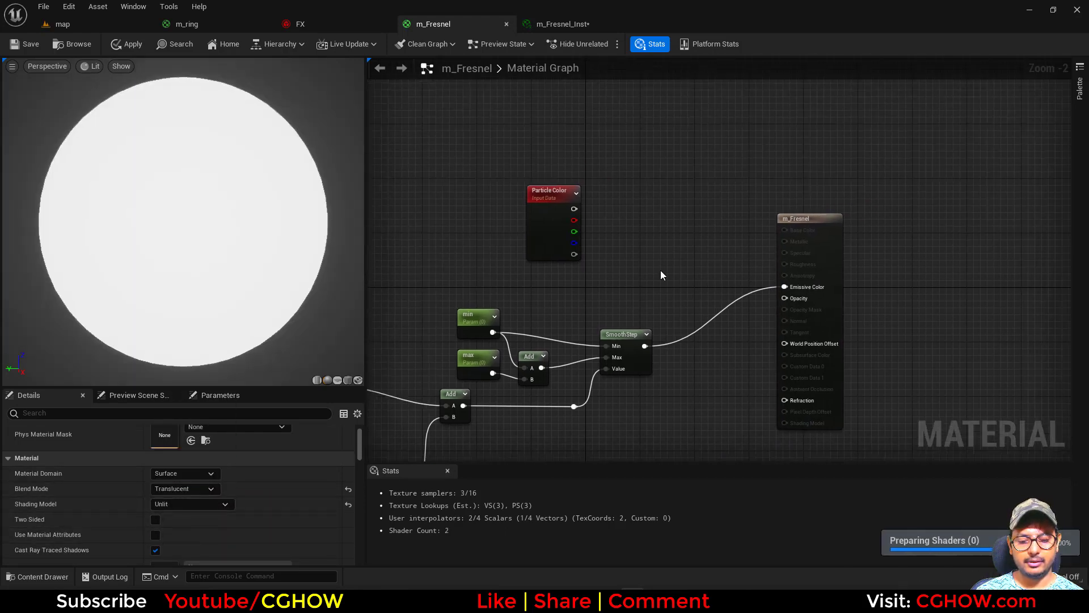
{"action": "key", "text": "m"}
{"action": "left_click", "coordinate": [661, 271]}
{"action": "left_click_drag", "start_coordinate": [645, 345], "coordinate": [667, 299]}
{"action": "left_click_drag", "start_coordinate": [574, 254], "coordinate": [574, 209]}
{"action": "right_click_drag", "start_coordinate": [631, 274], "coordinate": [660, 204]}
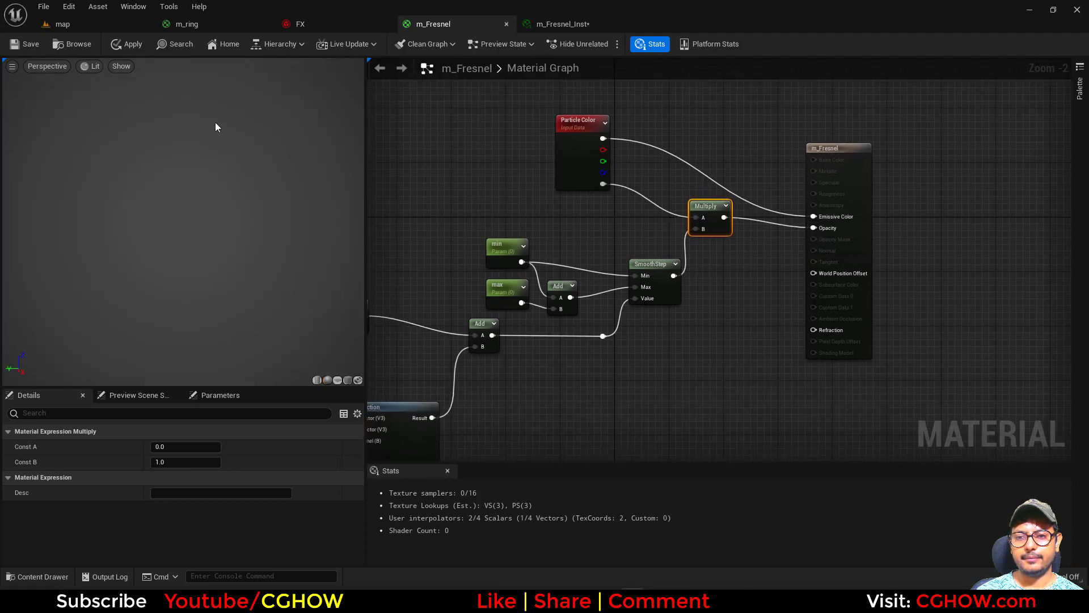
{"action": "left_click", "coordinate": [20, 47]}
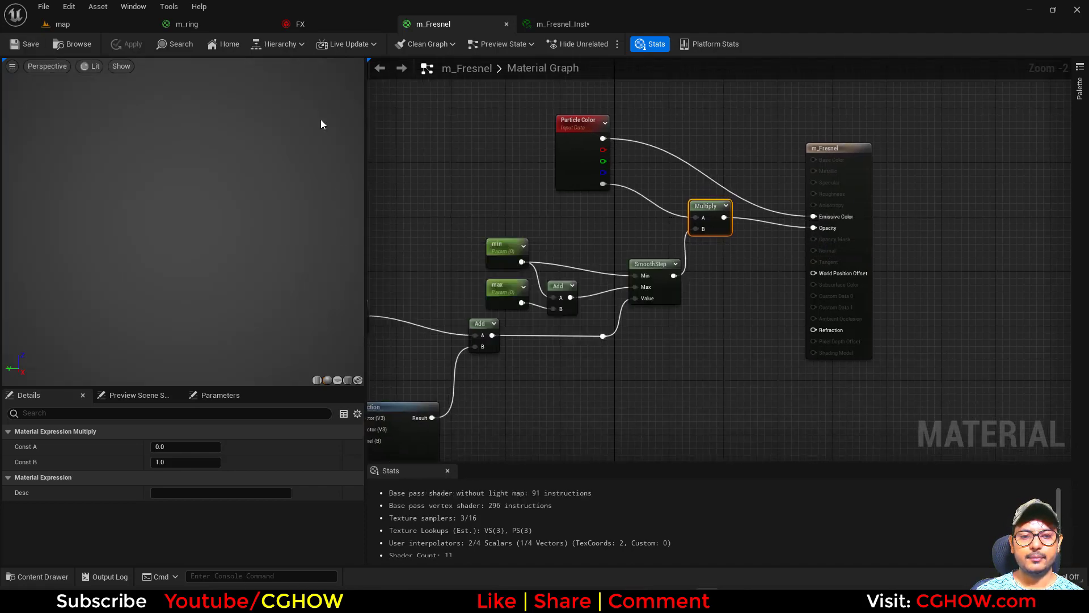
In the FX Niagara system, duplicate the Ring emitter and name the copy fresnel
{"action": "left_click", "coordinate": [316, 29]}
{"action": "left_click_drag", "start_coordinate": [263, 140], "coordinate": [134, 140]}
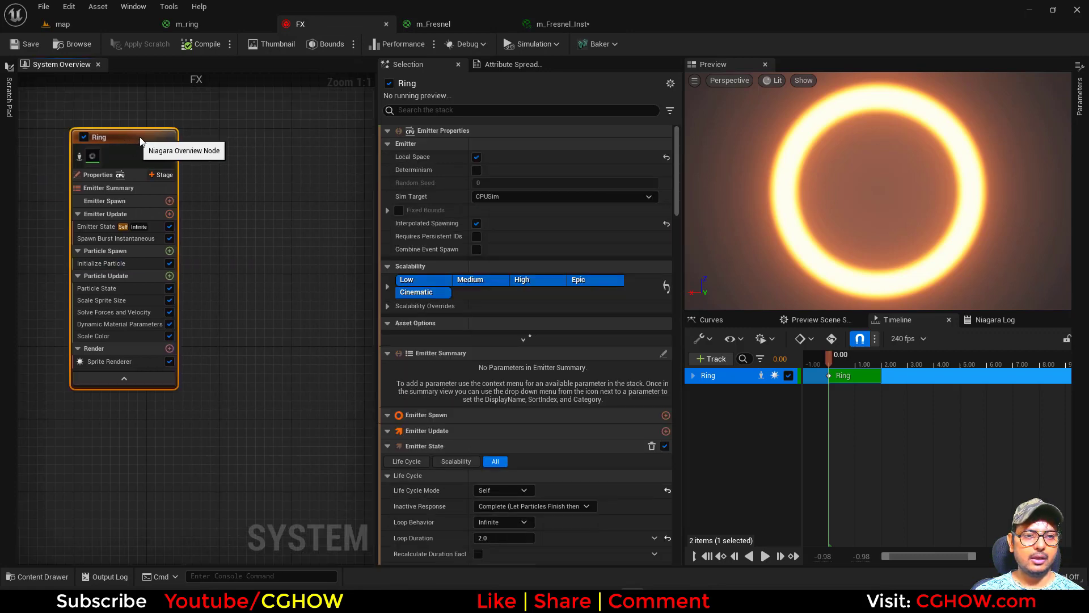
{"action": "key", "text": "ctrl+v"}
{"action": "double_click", "coordinate": [247, 130]}
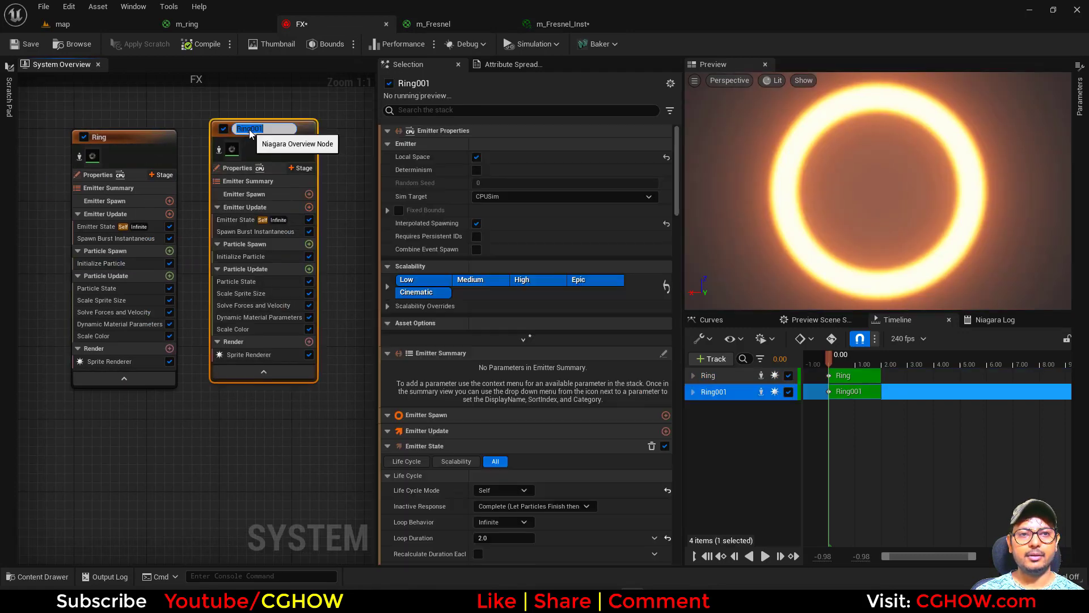
{"action": "type", "text": "fresnel"}
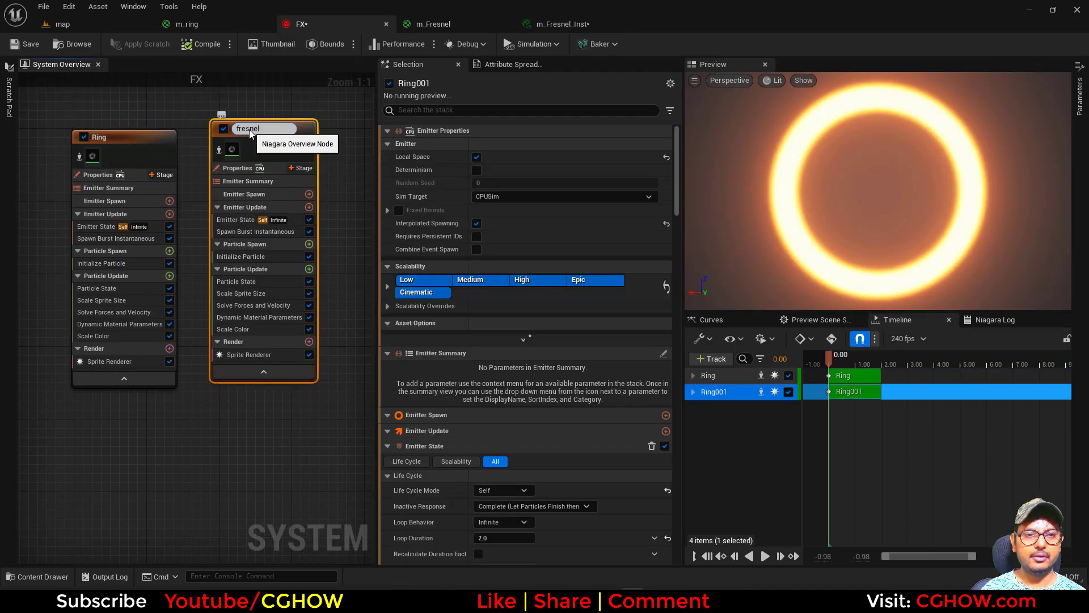
{"action": "key", "text": "Return"}
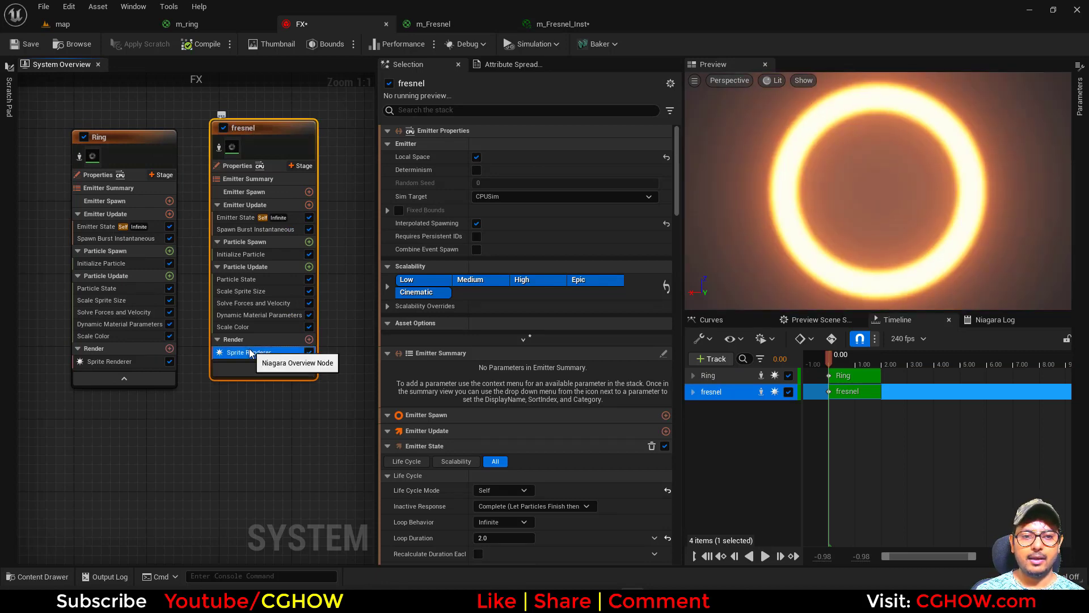
Replace the fresnel emitter's Sprite Renderer with a Mesh Renderer
{"action": "left_click", "coordinate": [284, 352]}
{"action": "key", "text": "Delete"}
{"action": "left_click", "coordinate": [308, 329]}
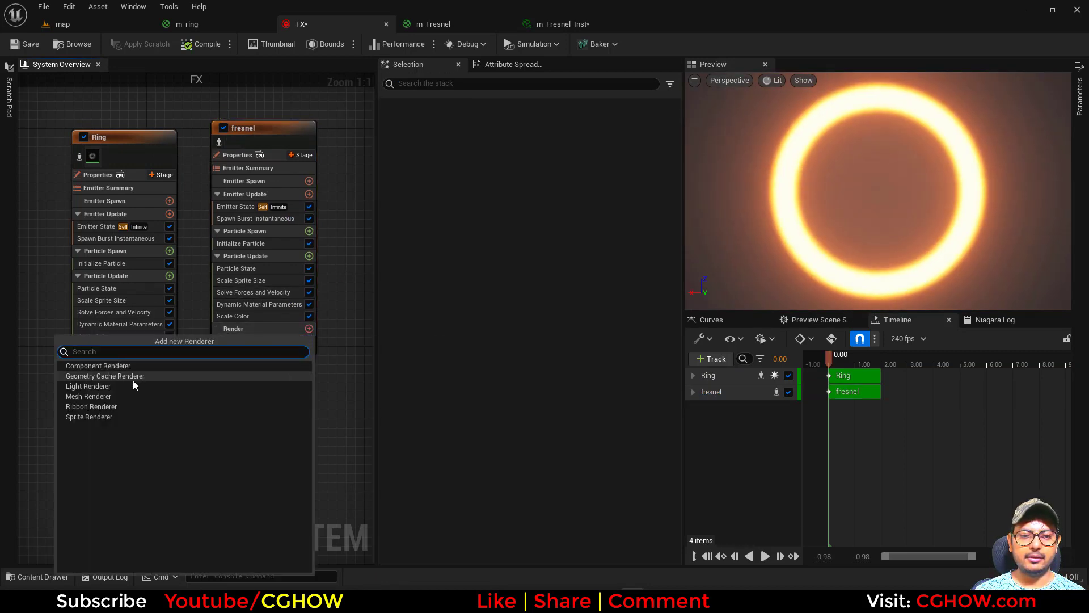
{"action": "left_click", "coordinate": [93, 401]}
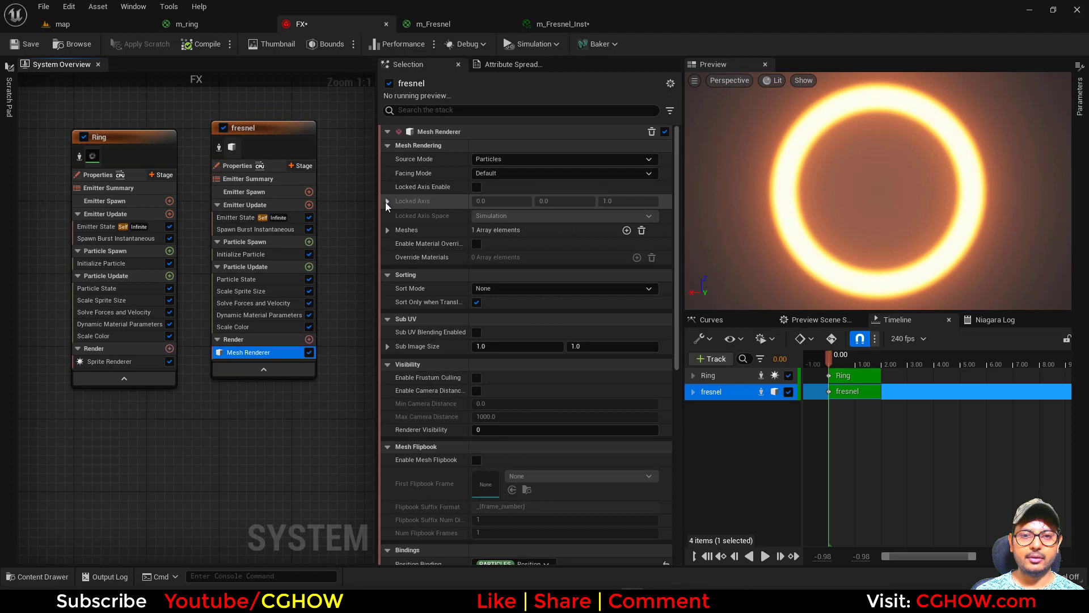
Assign the Sphere static mesh to the first entry of the Mesh Renderer's meshes
{"action": "left_click", "coordinate": [387, 229]}
{"action": "left_click", "coordinate": [516, 248]}
{"action": "type", "text": "s"}
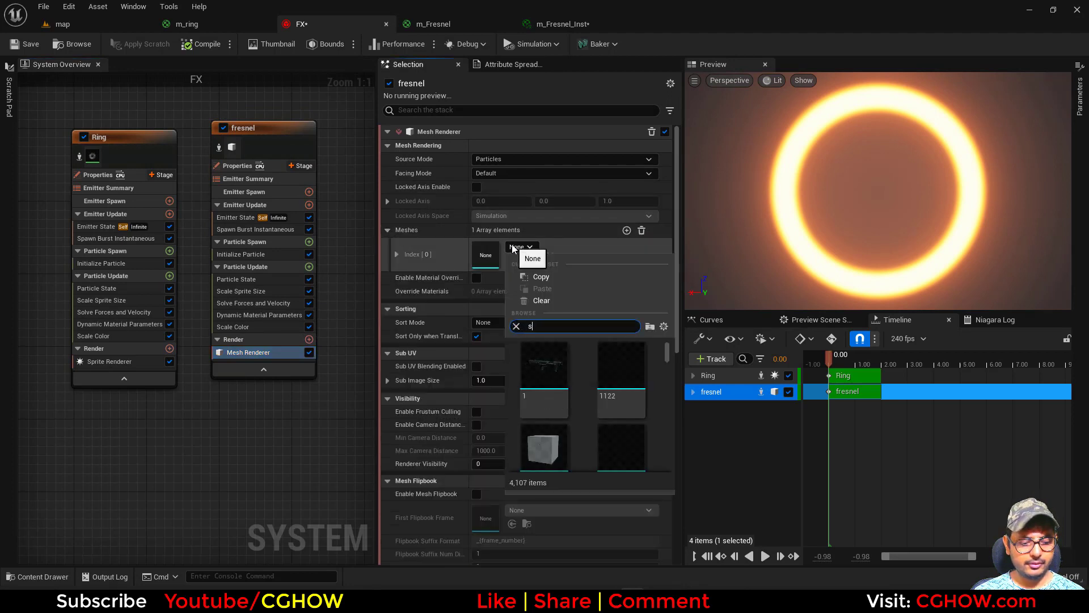
{"action": "type", "text": "phere"}
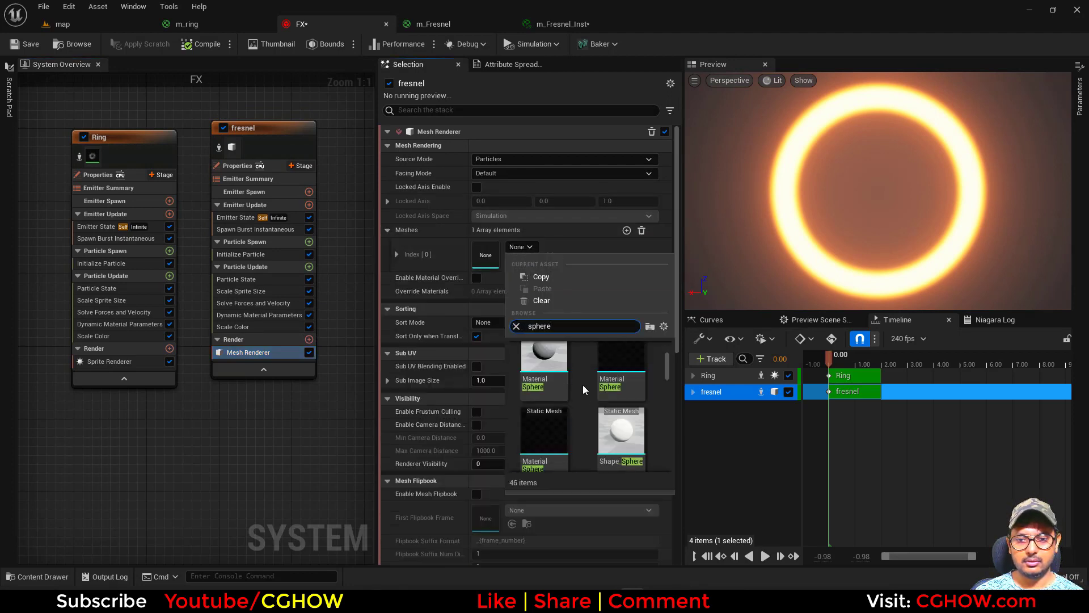
{"action": "scroll", "coordinate": [584, 385], "scroll_direction": "down", "scroll_amount": 3}
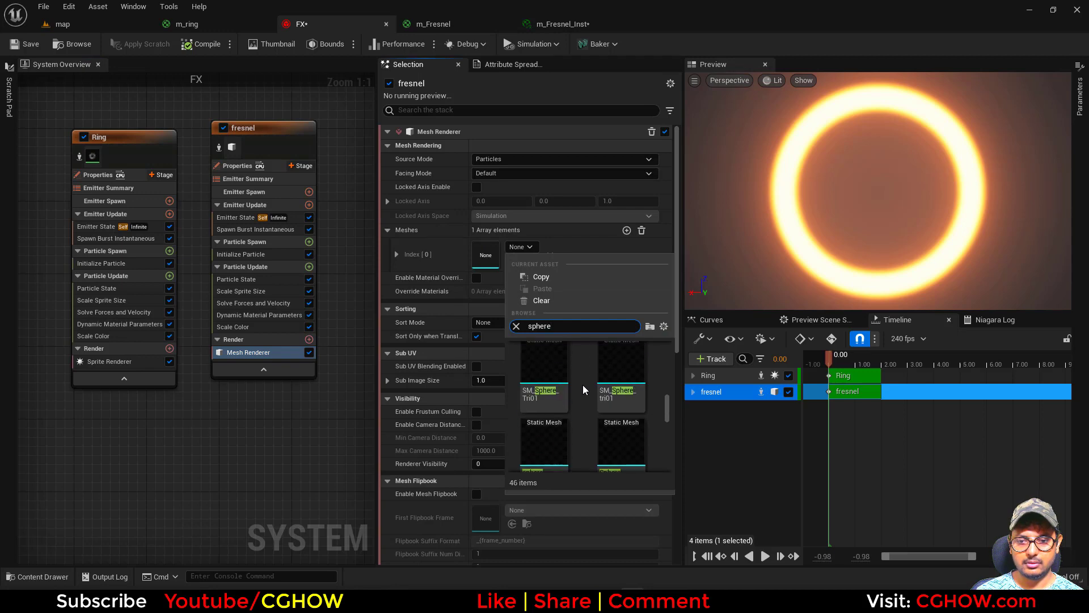
{"action": "left_click", "coordinate": [611, 411]}
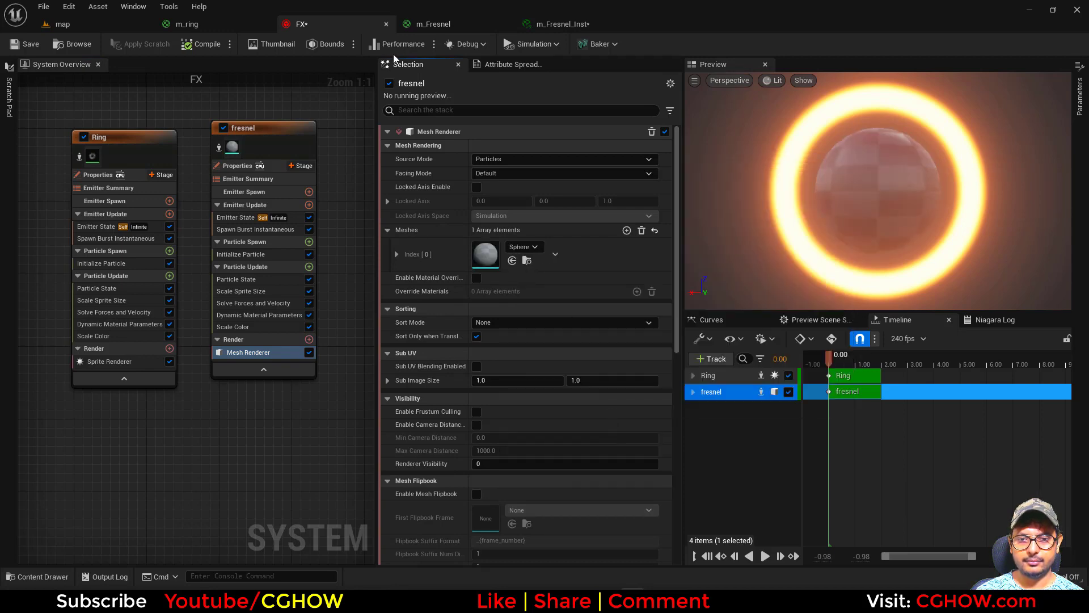
Enable material overrides on the Mesh Renderer and add m_Fresnel_Inst from the project content as the explicit material
{"action": "left_click", "coordinate": [562, 24]}
{"action": "left_click", "coordinate": [76, 45]}
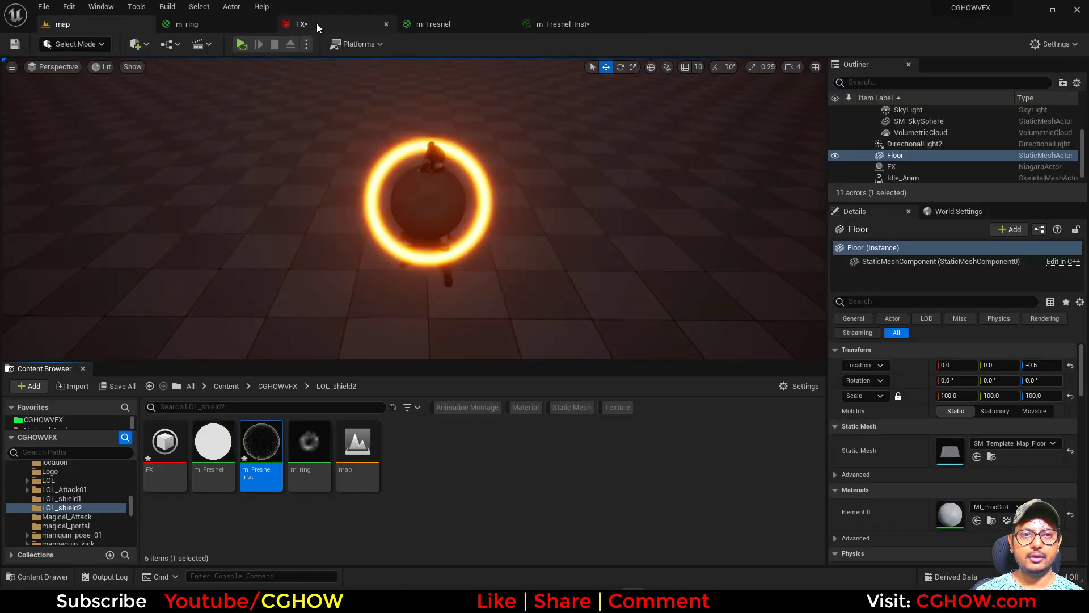
{"action": "left_click", "coordinate": [313, 24]}
{"action": "left_click", "coordinate": [476, 277]}
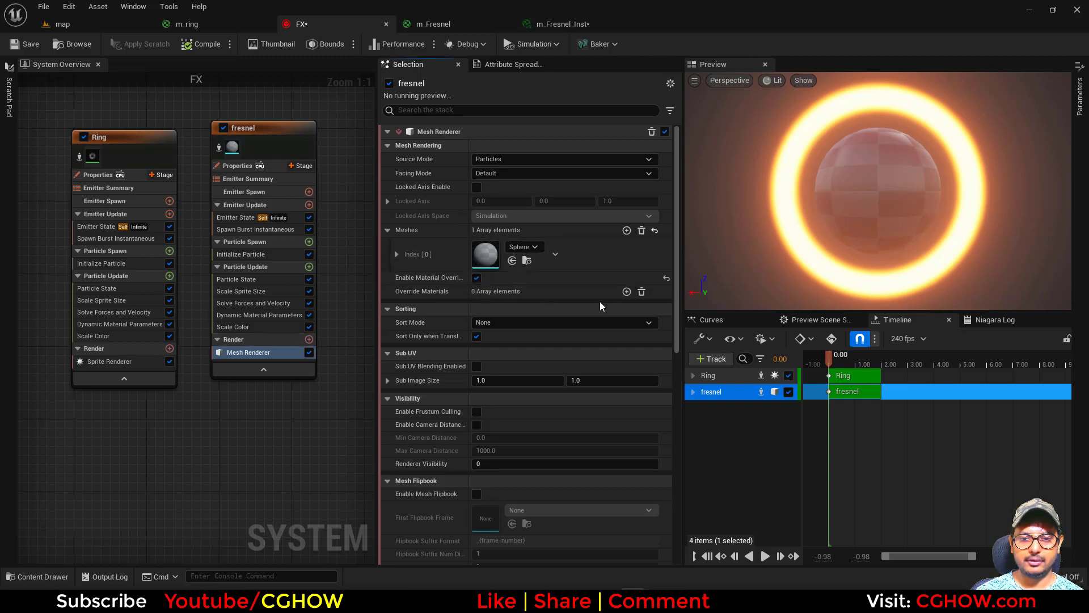
{"action": "left_click", "coordinate": [627, 291]}
{"action": "left_click", "coordinate": [388, 291]}
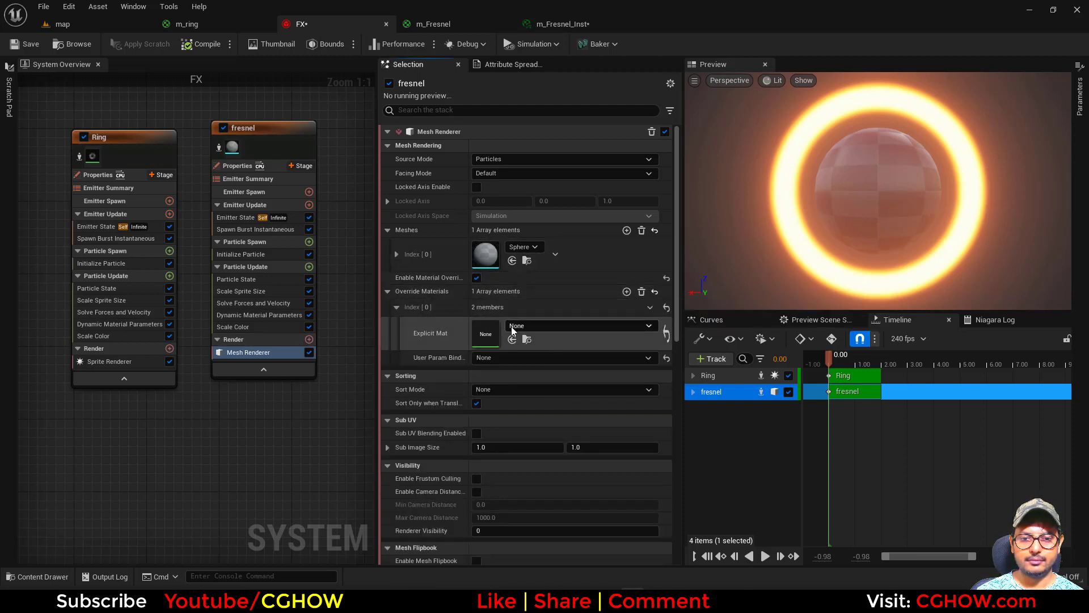
{"action": "left_click", "coordinate": [513, 339]}
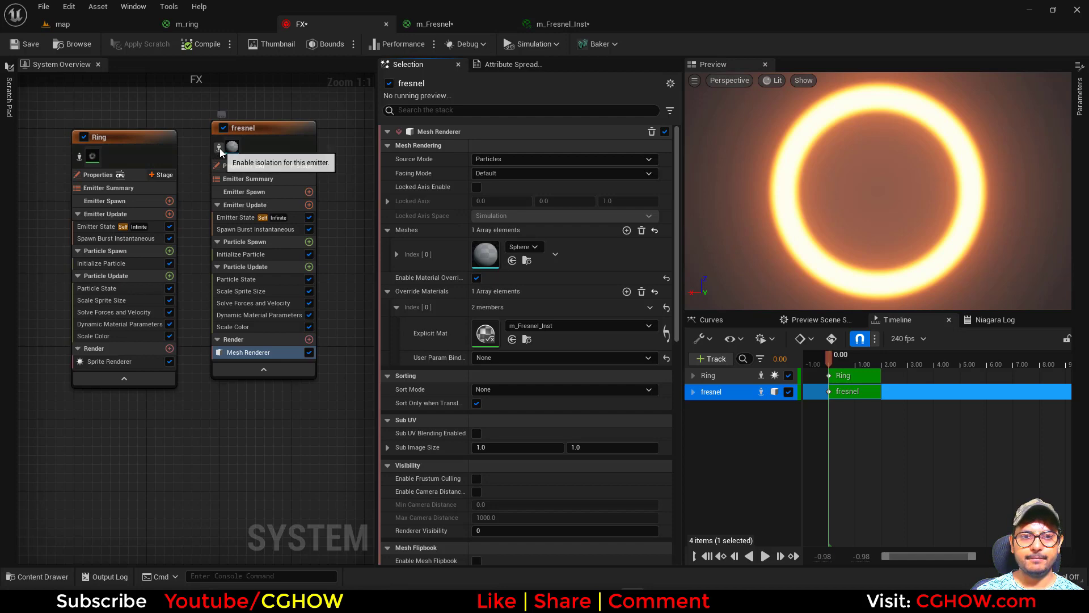
Inspect the fresnel emitter's Dynamic Material Parameters, the m_Fresnel graph and its material instance
{"action": "left_click", "coordinate": [257, 314]}
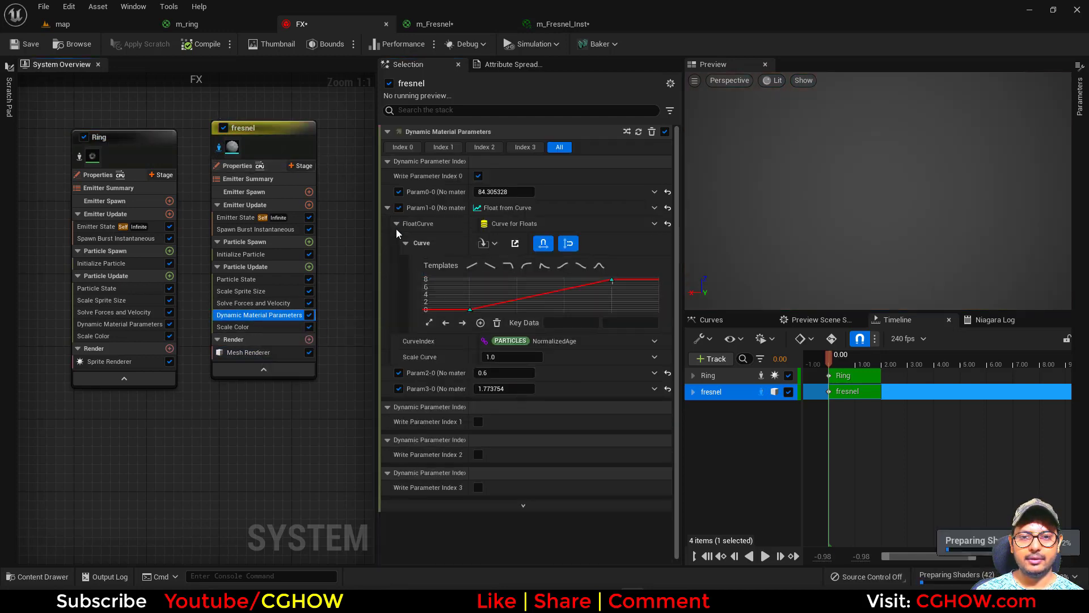
{"action": "left_click", "coordinate": [444, 23]}
{"action": "scroll", "coordinate": [580, 227], "scroll_direction": "down", "scroll_amount": 2}
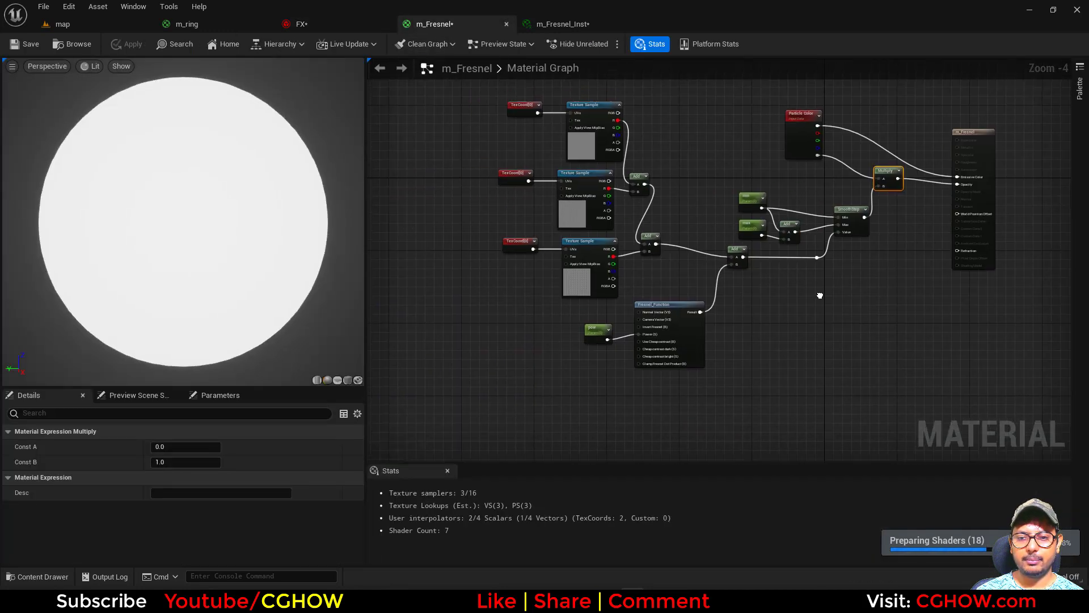
{"action": "left_click", "coordinate": [549, 22]}
{"action": "left_click", "coordinate": [299, 24]}
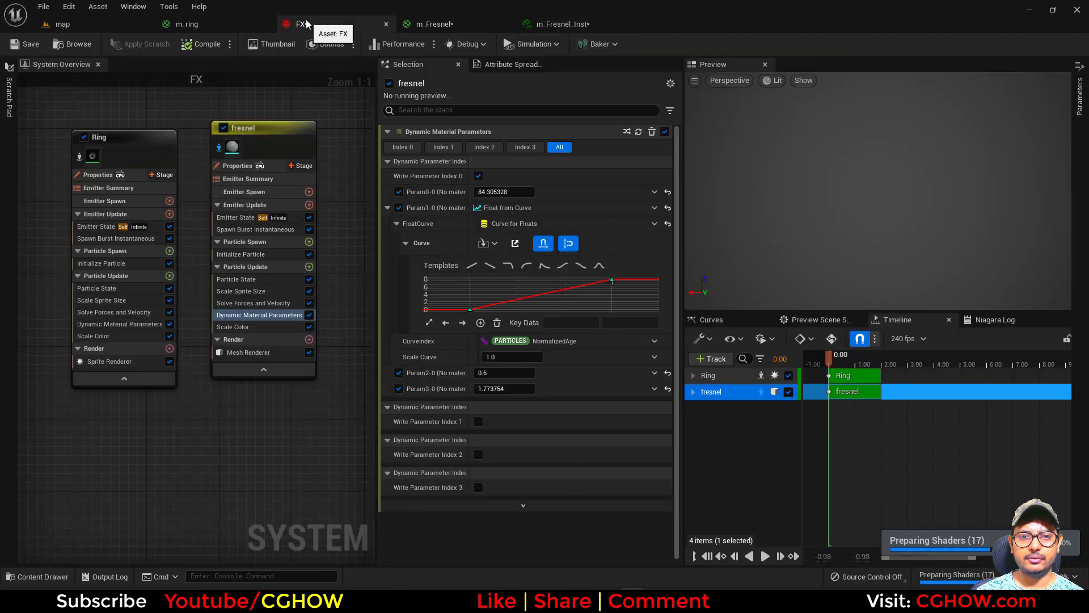
Set the brightness value (V) of the fresnel emitter's Initialize Particle color to 5
{"action": "left_click", "coordinate": [241, 255]}
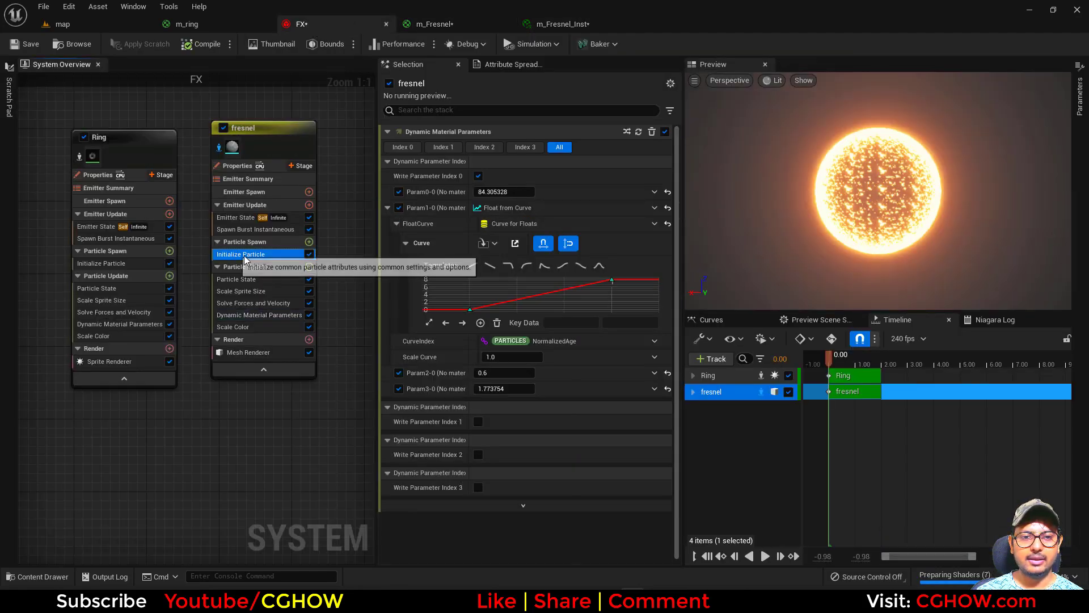
{"action": "left_click", "coordinate": [492, 222]}
{"action": "key", "text": "Return"}
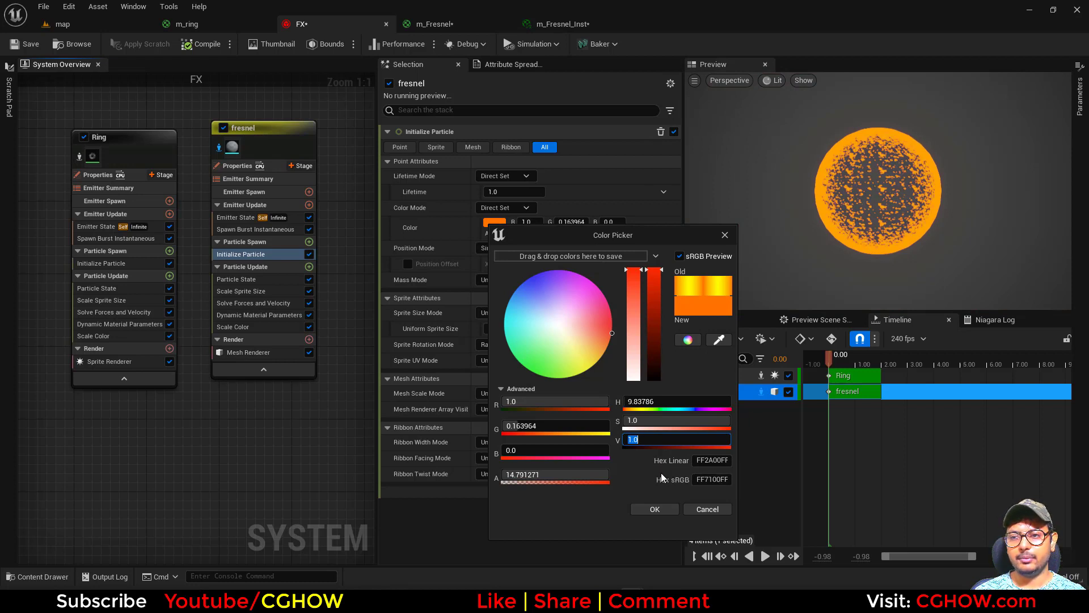
{"action": "type", "text": "5"}
{"action": "key", "text": "Return"}
{"action": "left_click", "coordinate": [656, 510]}
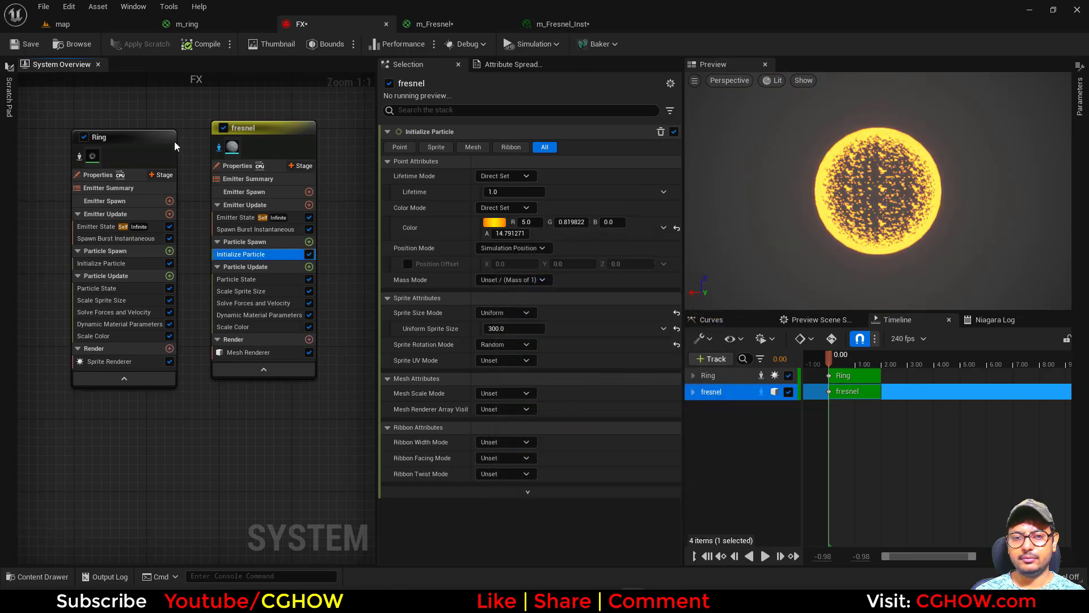
Turn off isolation of the fresnel emitter and scrub the timeline to preview it together with the ring
{"action": "left_click", "coordinate": [218, 149]}
{"action": "left_click_drag", "start_coordinate": [865, 363], "coordinate": [826, 365]}
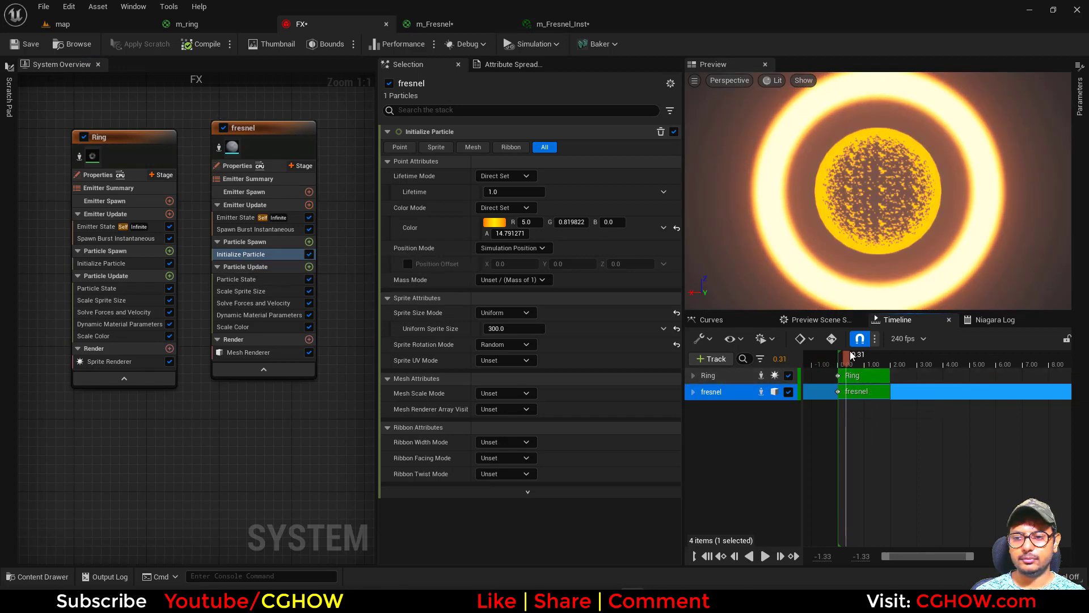
{"action": "left_click_drag", "start_coordinate": [854, 360], "coordinate": [856, 361]}
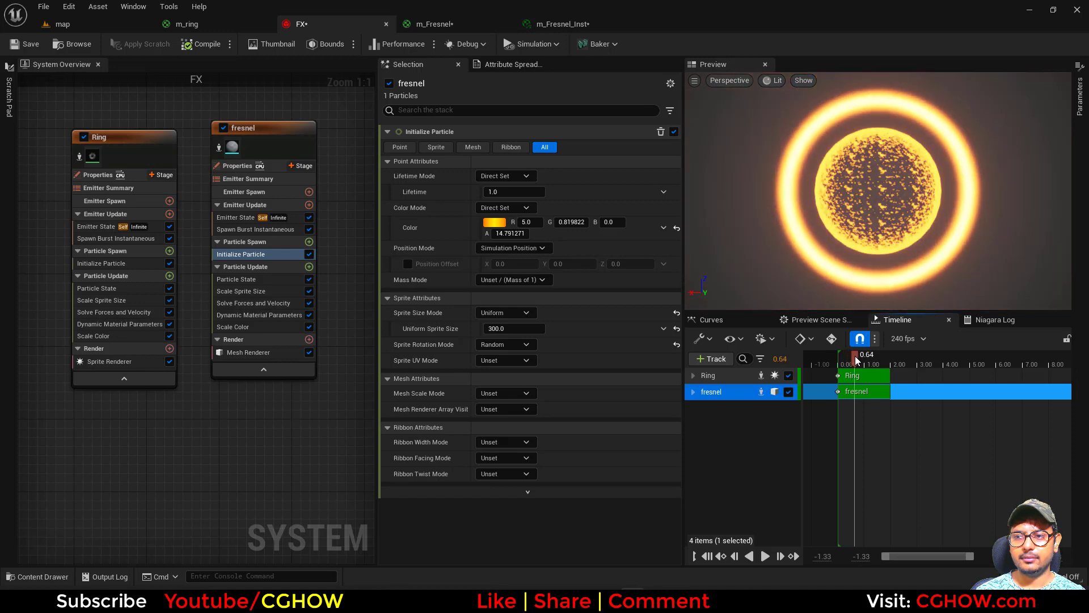
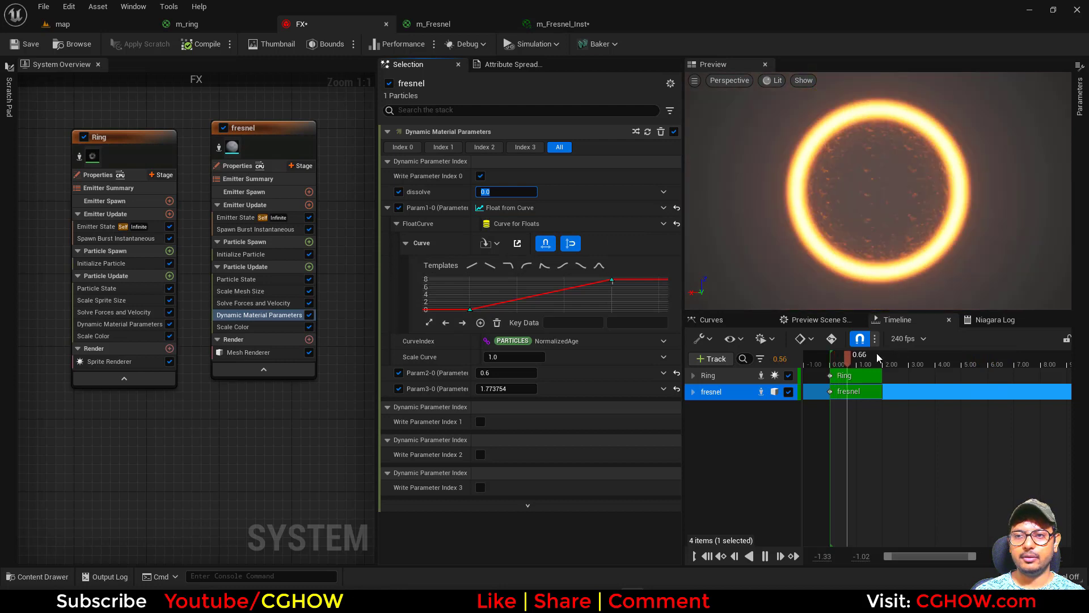
Copy the Ring emitter's dissolve curve onto the fresnel emitter's dissolve parameter and play the simulation
{"action": "left_click_drag", "start_coordinate": [499, 192], "coordinate": [559, 192]}
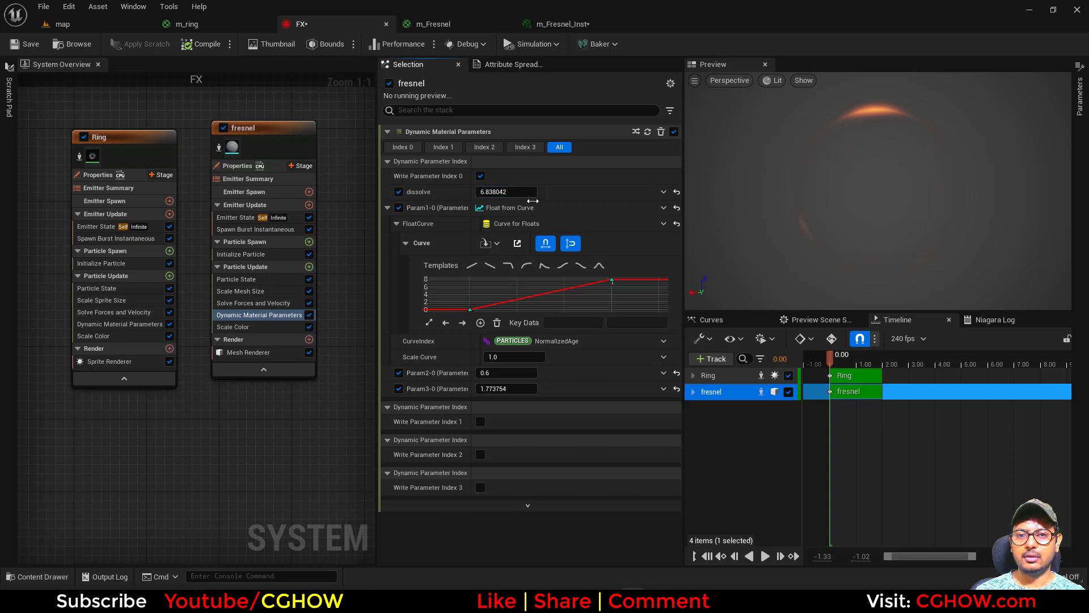
{"action": "left_click", "coordinate": [110, 336]}
{"action": "left_click", "coordinate": [126, 324]}
{"action": "right_click", "coordinate": [501, 207]}
{"action": "left_click", "coordinate": [529, 279]}
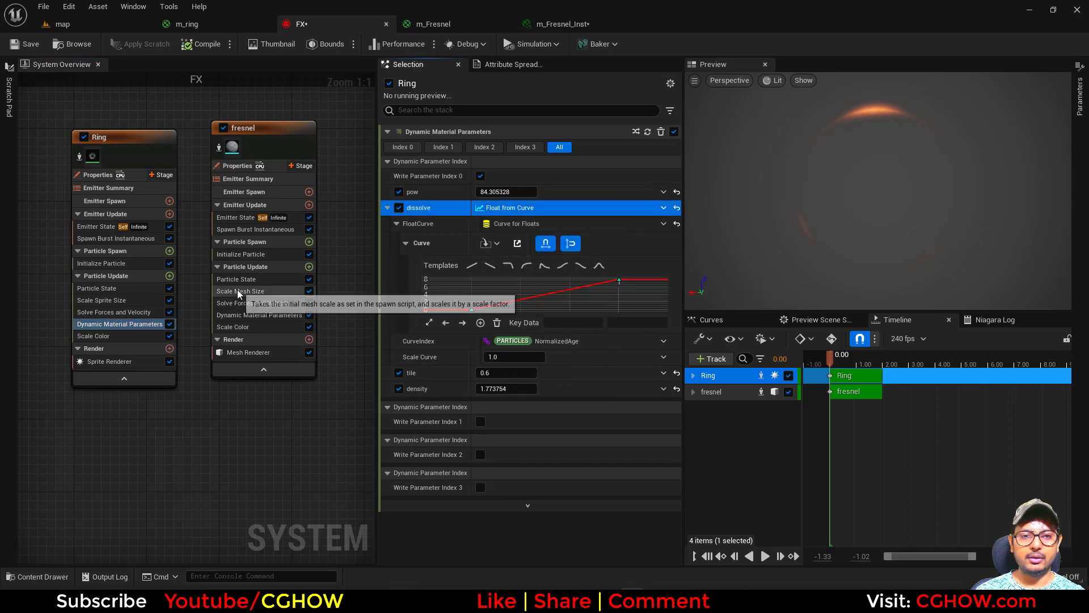
{"action": "left_click", "coordinate": [259, 315]}
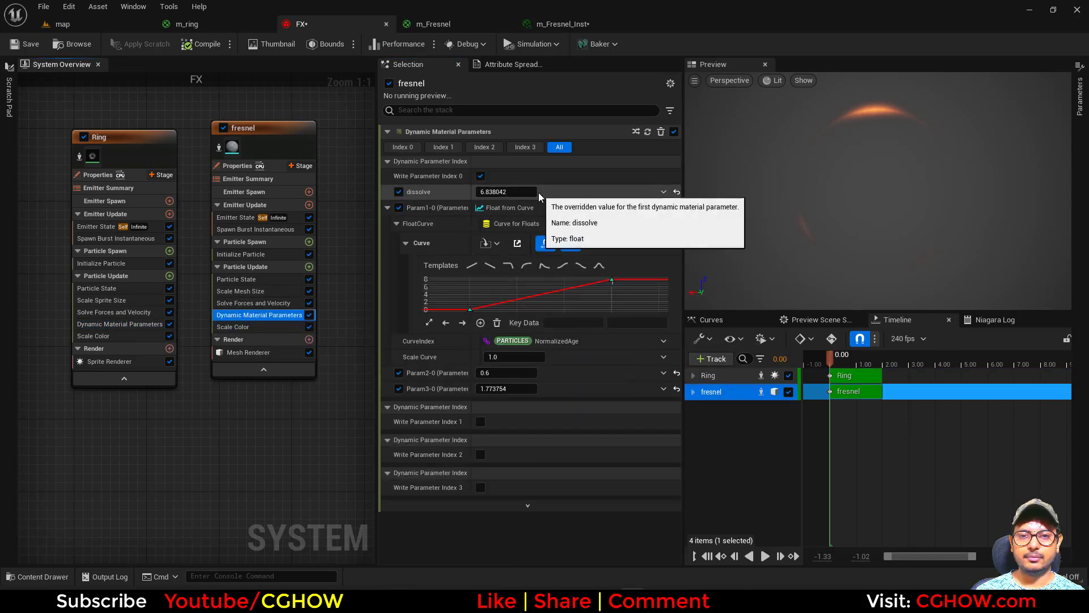
{"action": "right_click", "coordinate": [540, 194]}
{"action": "left_click", "coordinate": [586, 280]}
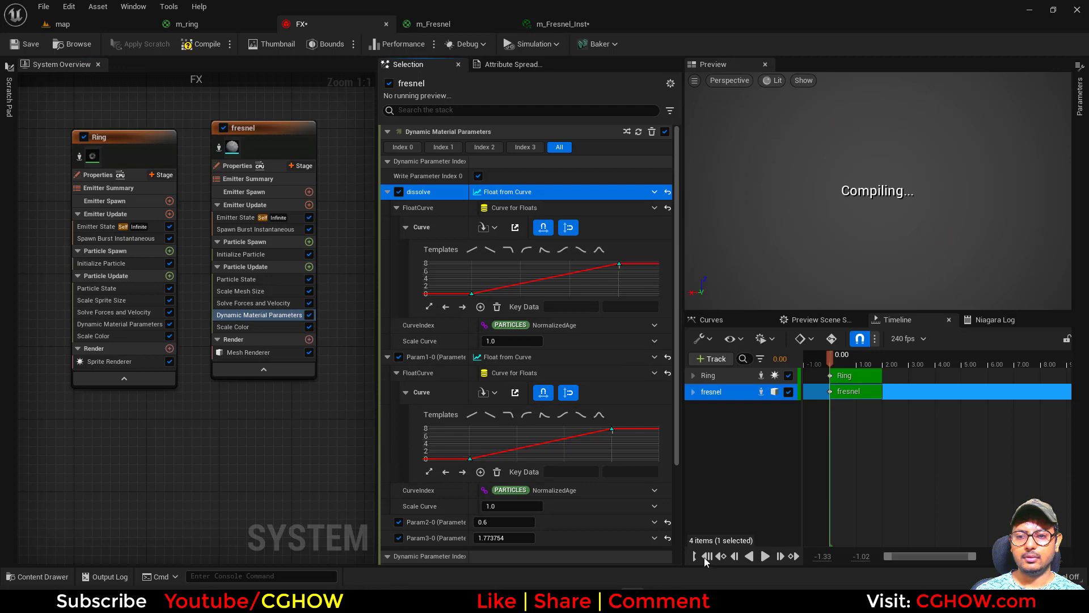
{"action": "left_click", "coordinate": [765, 557]}
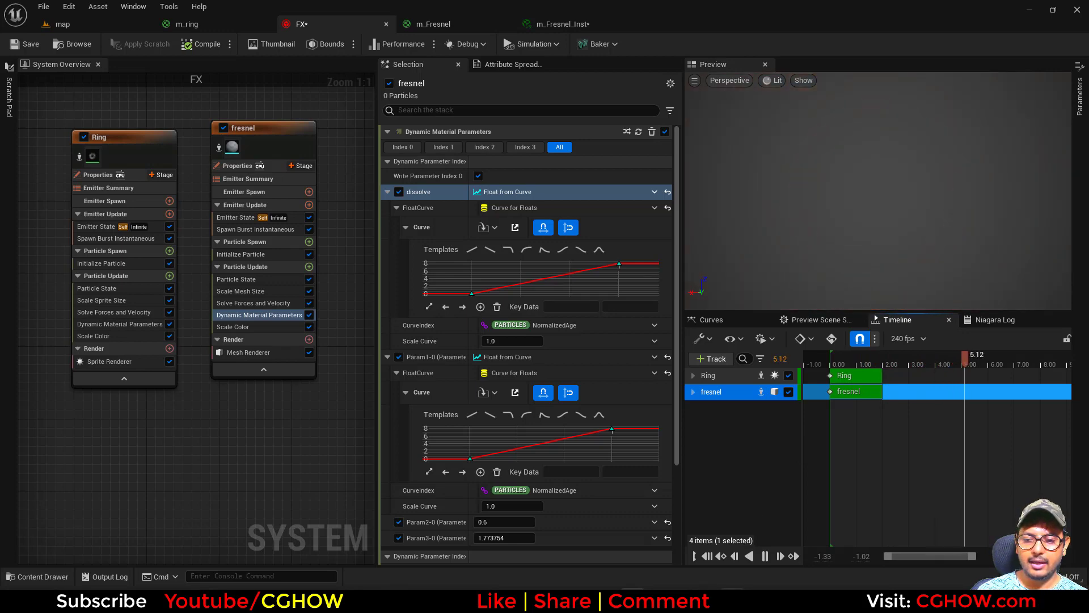
Switch to the reference shield video, examine the ring around frames 61 to 63, and return to the Niagara system
{"action": "key", "text": "alt+Tab"}
{"action": "mouse_move", "coordinate": [312, 66]}
{"action": "left_mouse_down"}
{"action": "mouse_move", "coordinate": [230, 76]}
{"action": "mouse_move", "coordinate": [348, 90]}
{"action": "mouse_move", "coordinate": [335, 90]}
{"action": "left_mouse_up"}
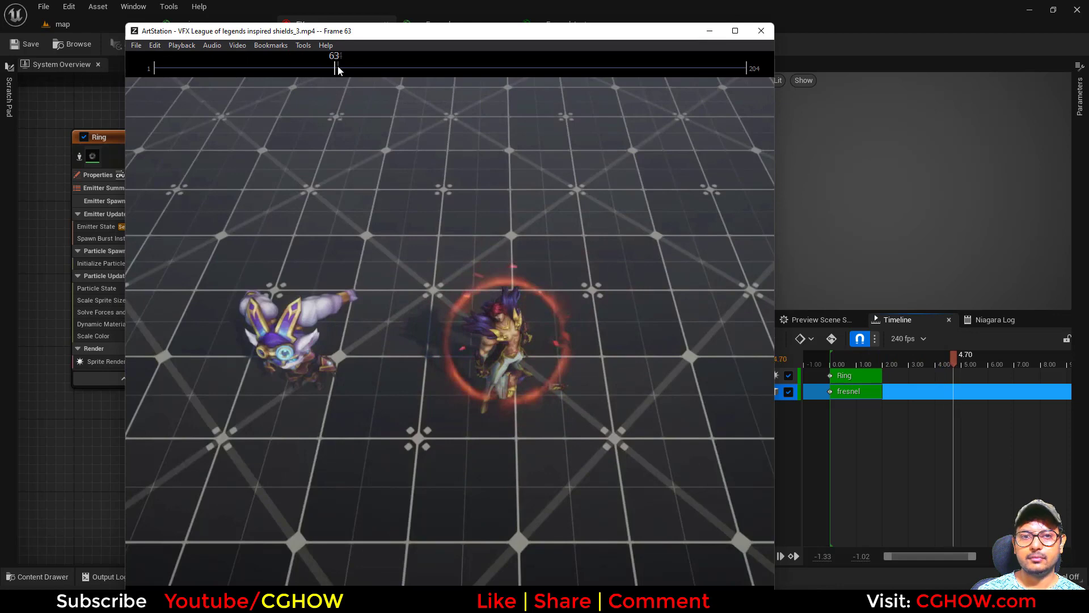
{"action": "mouse_move", "coordinate": [335, 71]}
{"action": "left_mouse_down"}
{"action": "mouse_move", "coordinate": [296, 74]}
{"action": "mouse_move", "coordinate": [345, 72]}
{"action": "left_mouse_up"}
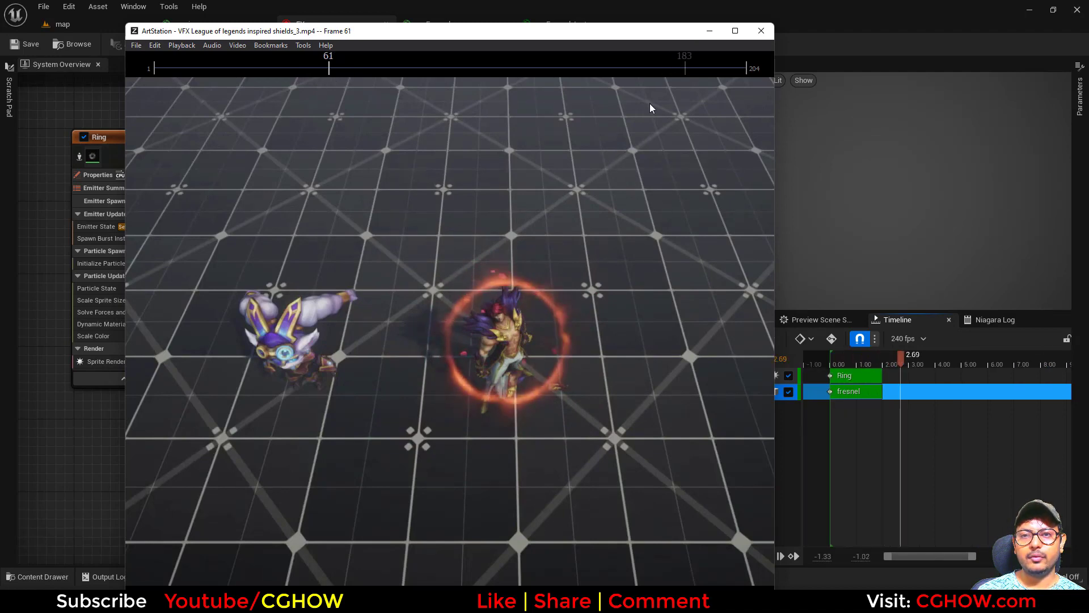
{"action": "left_click", "coordinate": [710, 32]}
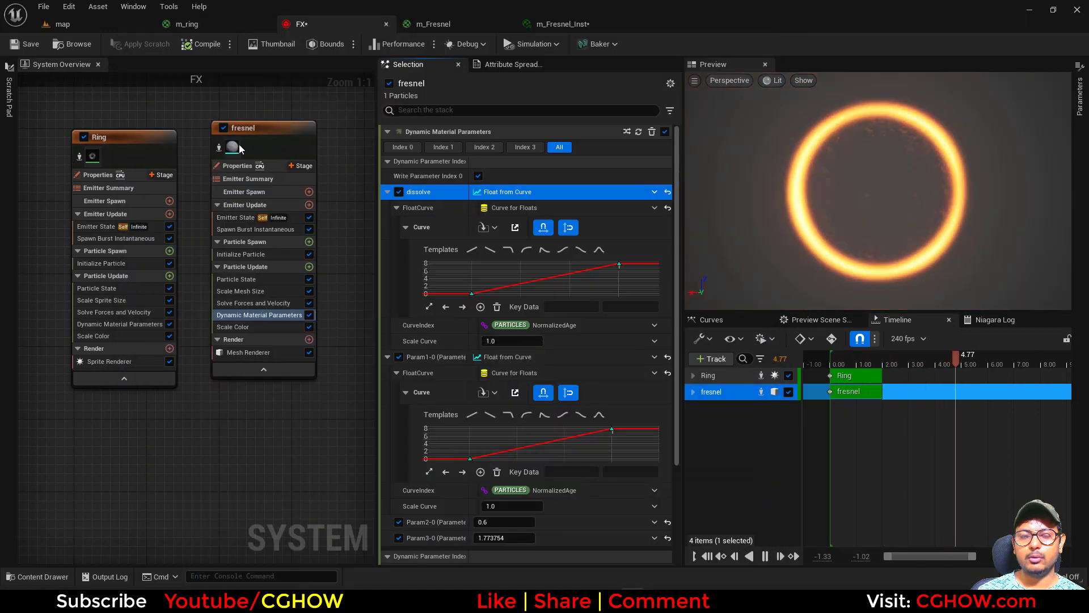
Duplicate the Ring emitter and place the copy beside the fresnel emitter
{"action": "scroll", "coordinate": [177, 122], "scroll_direction": "down", "scroll_amount": 3}
{"action": "right_click_drag", "start_coordinate": [256, 159], "coordinate": [151, 156]}
{"action": "left_click", "coordinate": [151, 156]}
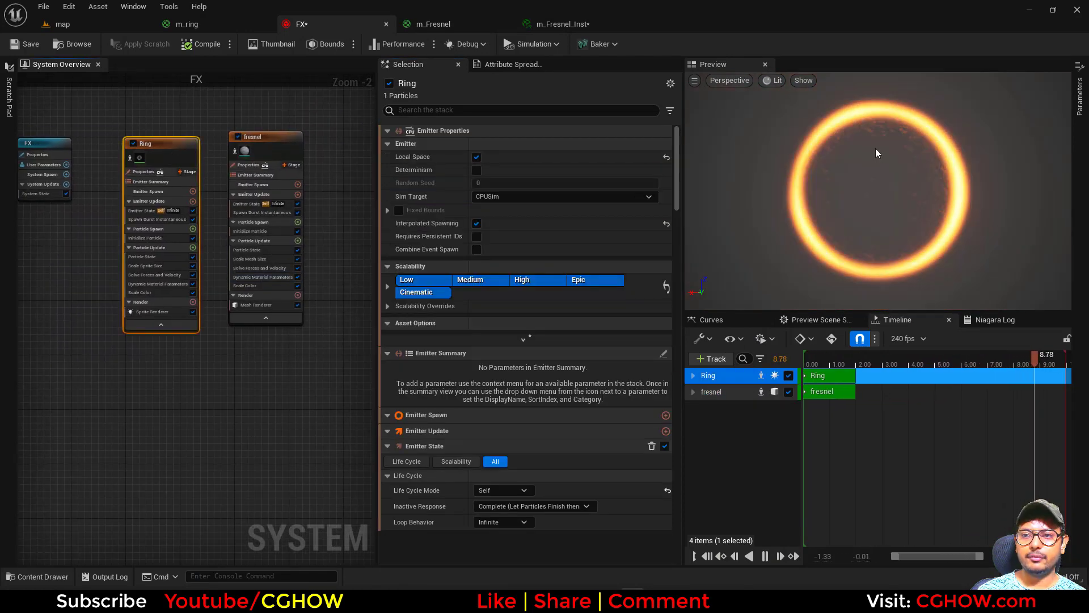
{"action": "right_click_drag", "start_coordinate": [298, 130], "coordinate": [179, 127]}
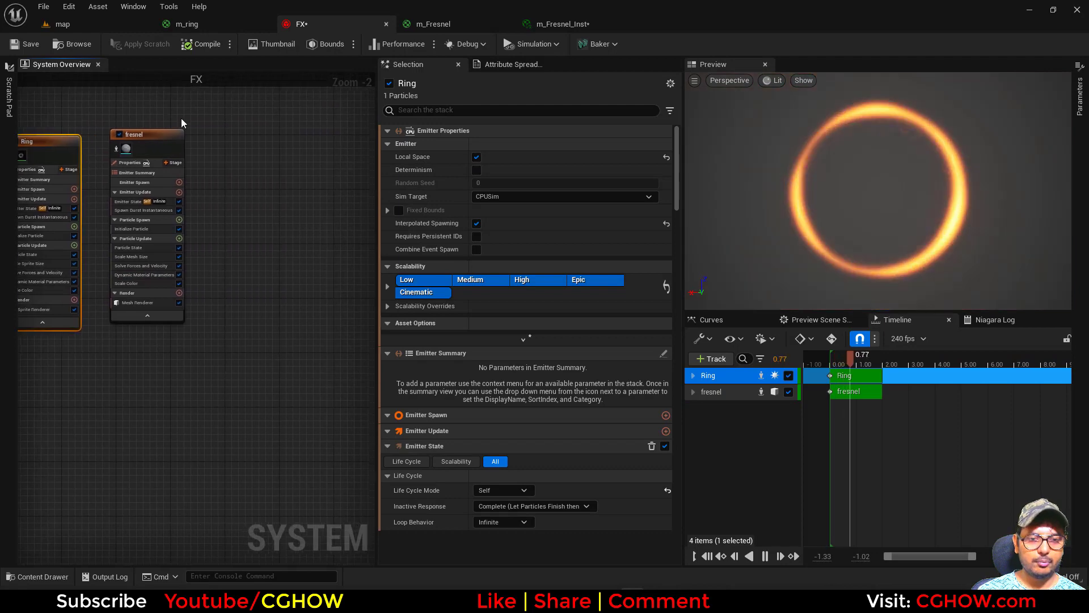
{"action": "left_click", "coordinate": [233, 121]}
{"action": "key", "text": "ctrl+v"}
{"action": "scroll", "coordinate": [233, 135], "scroll_direction": "up", "scroll_amount": 2}
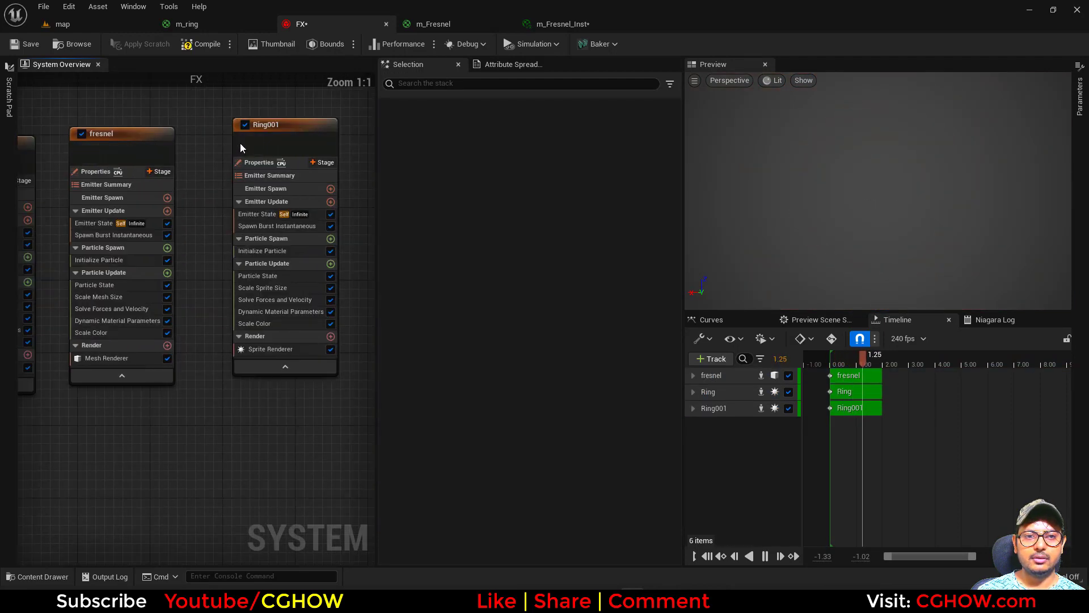
Isolate the duplicated ring emitter, reset its dissolve parameter to the default and raise its pow to about 198.72
{"action": "left_click", "coordinate": [837, 358]}
{"action": "left_click_drag", "start_coordinate": [837, 359], "coordinate": [857, 359]}
{"action": "right_click_drag", "start_coordinate": [280, 311], "coordinate": [236, 334]}
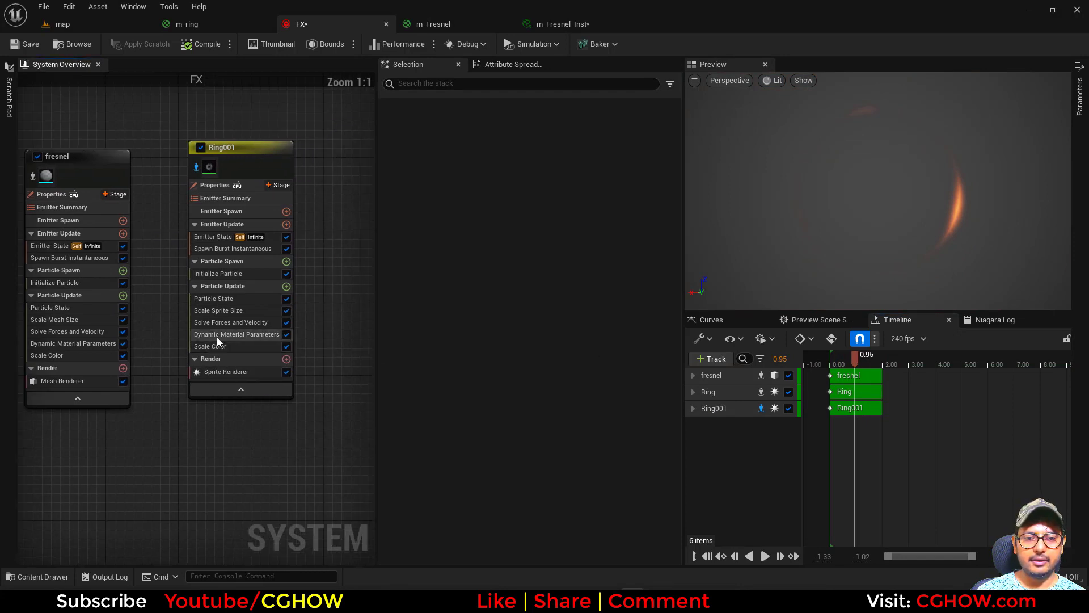
{"action": "left_click", "coordinate": [236, 334]}
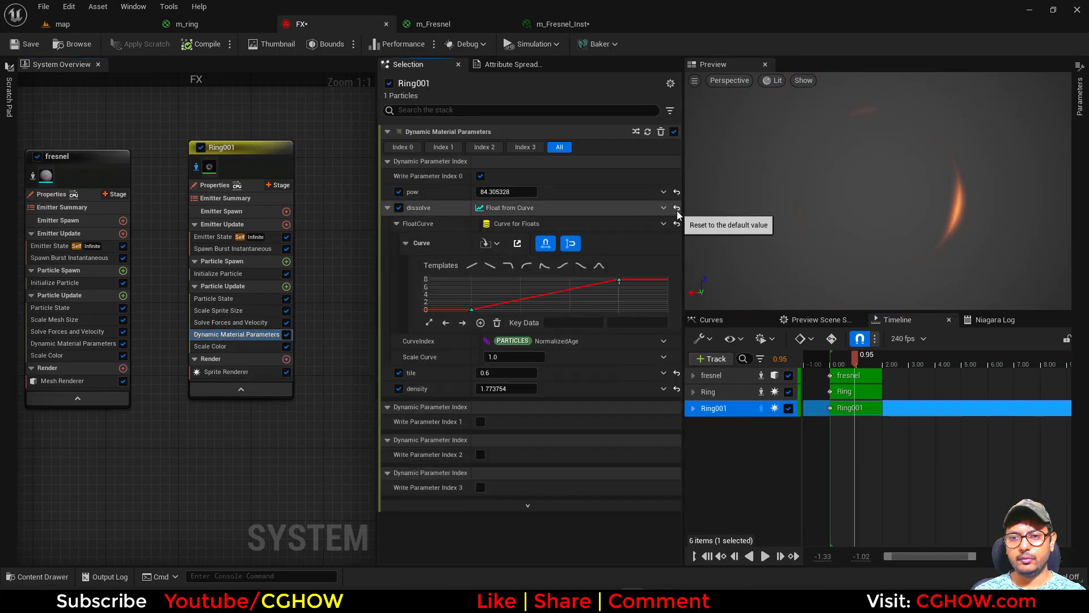
{"action": "left_click", "coordinate": [677, 208]}
{"action": "left_click", "coordinate": [851, 363]}
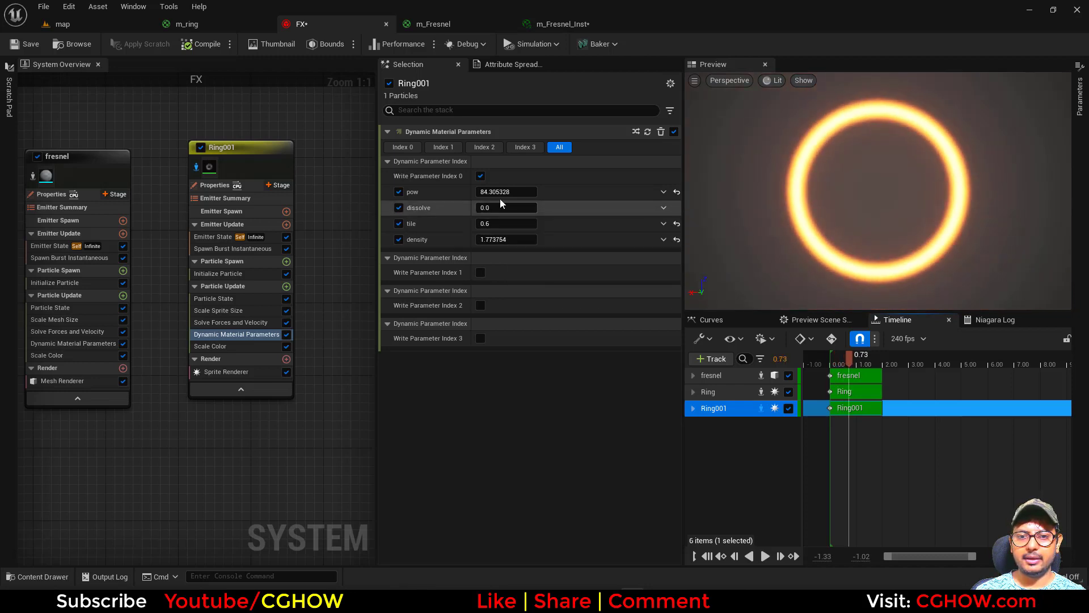
{"action": "left_click_drag", "start_coordinate": [507, 191], "coordinate": [548, 191]}
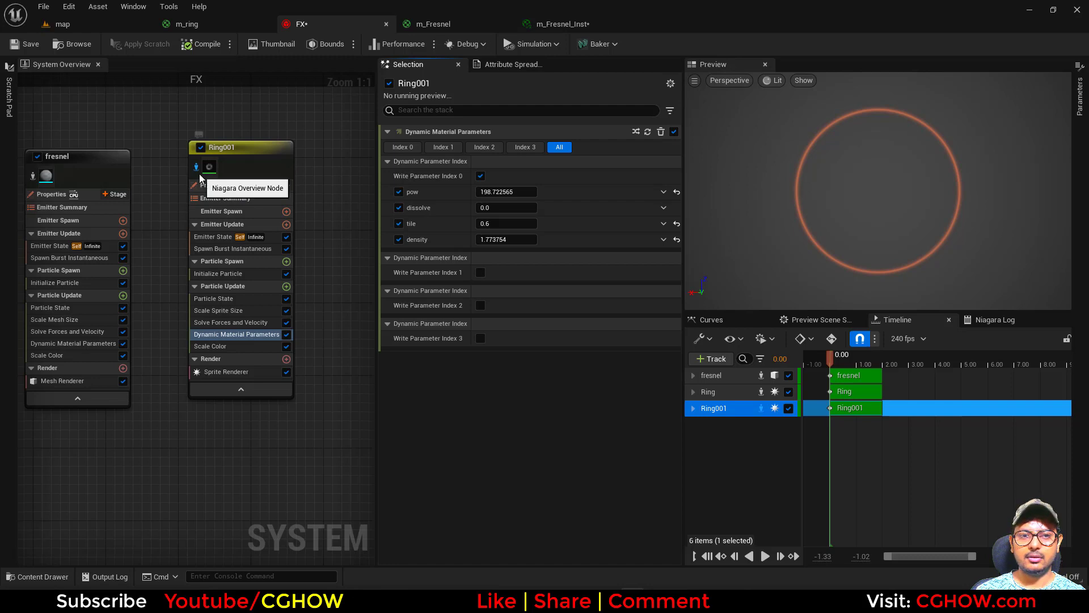
Check the duplicated ring's Scale Color curves, turn off its isolation and scrub the timeline to preview all emitters
{"action": "left_click", "coordinate": [218, 346]}
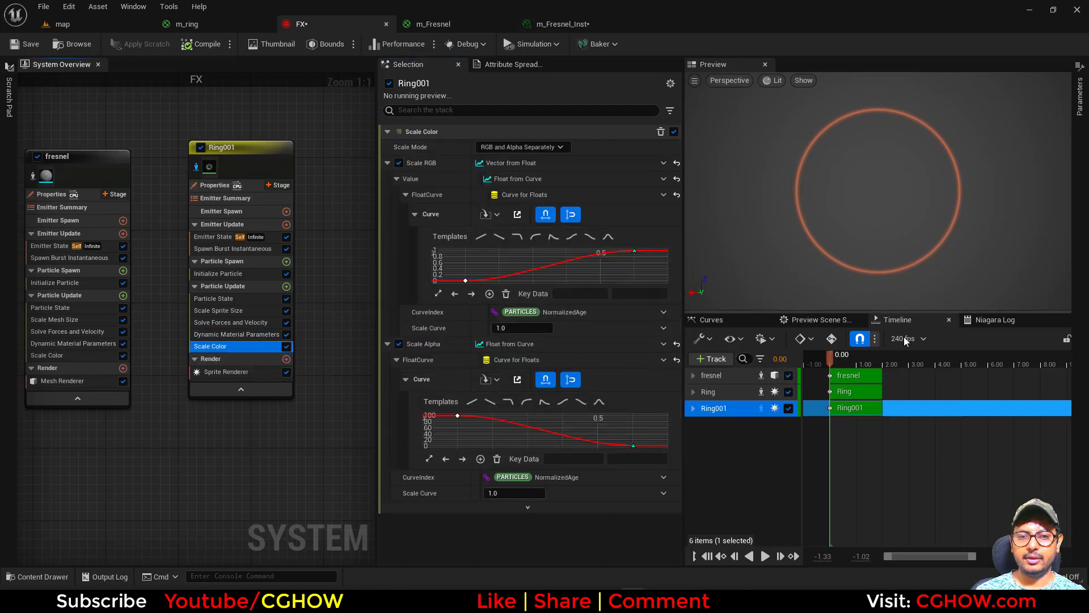
{"action": "left_click", "coordinate": [195, 167]}
{"action": "left_click_drag", "start_coordinate": [830, 358], "coordinate": [857, 362]}
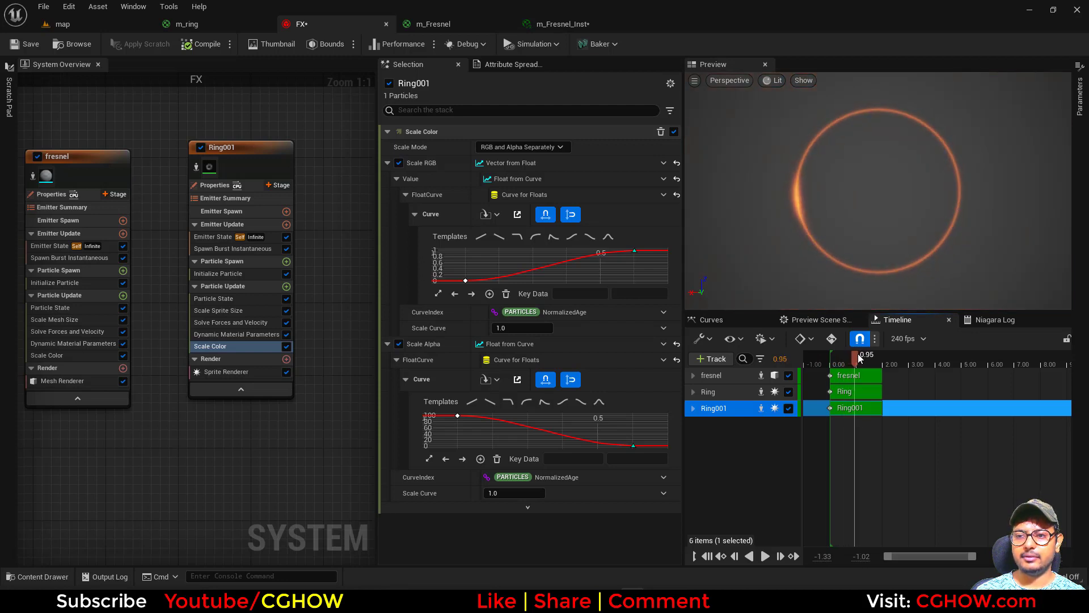
{"action": "mouse_move", "coordinate": [867, 360]}
{"action": "left_mouse_down"}
{"action": "mouse_move", "coordinate": [833, 359]}
{"action": "mouse_move", "coordinate": [857, 358]}
{"action": "left_mouse_up"}
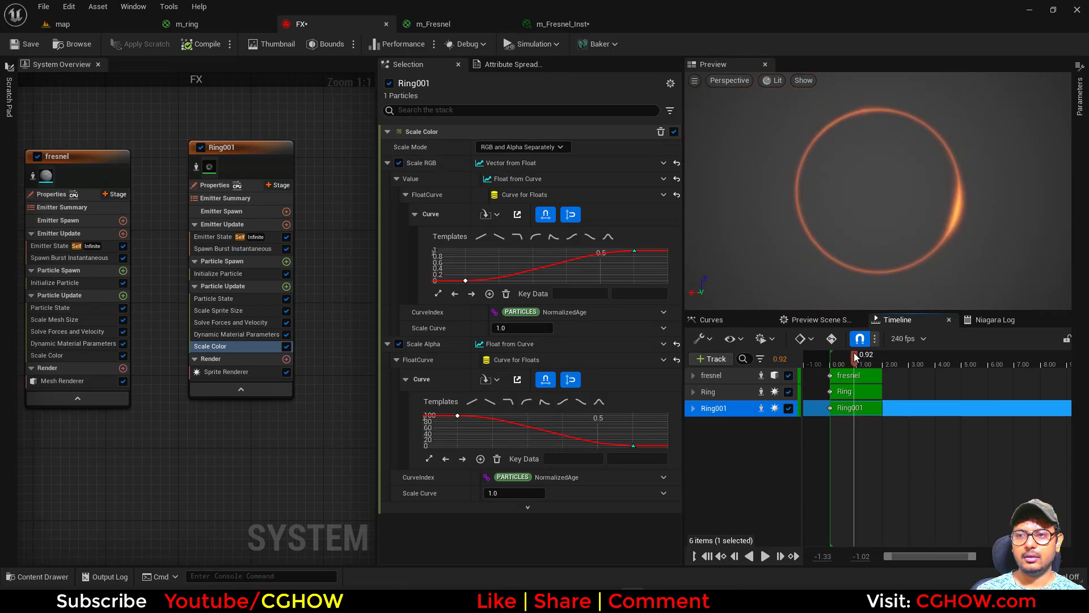
Drive the duplicated ring's dissolve with a float curve rising from 0 at about 0.7 to 3.0 at 1.0, and save the system
{"action": "left_click", "coordinate": [267, 334]}
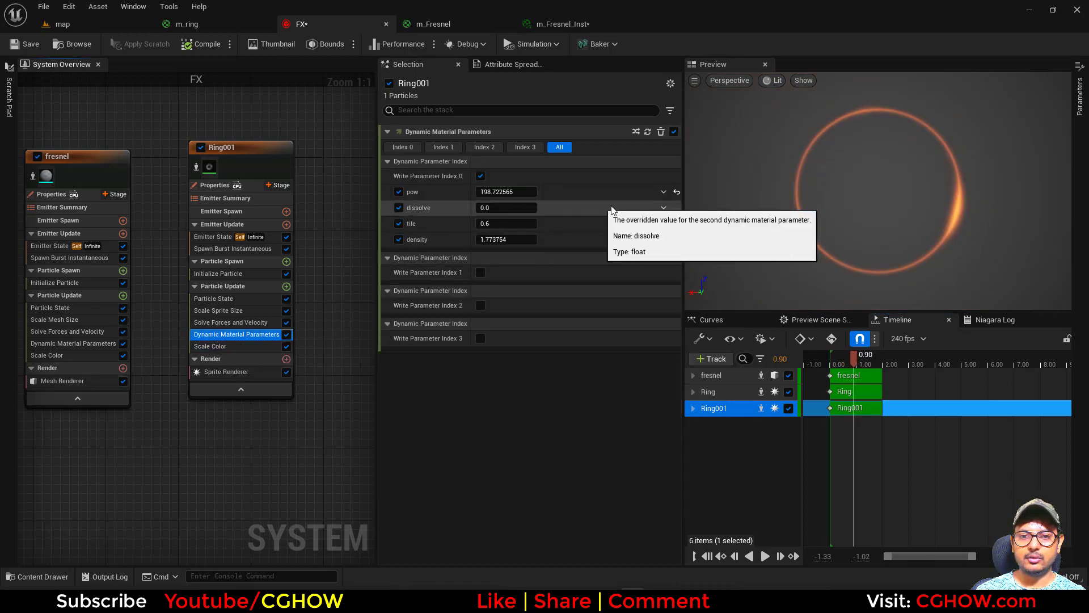
{"action": "left_click", "coordinate": [663, 207]}
{"action": "left_click", "coordinate": [464, 293]}
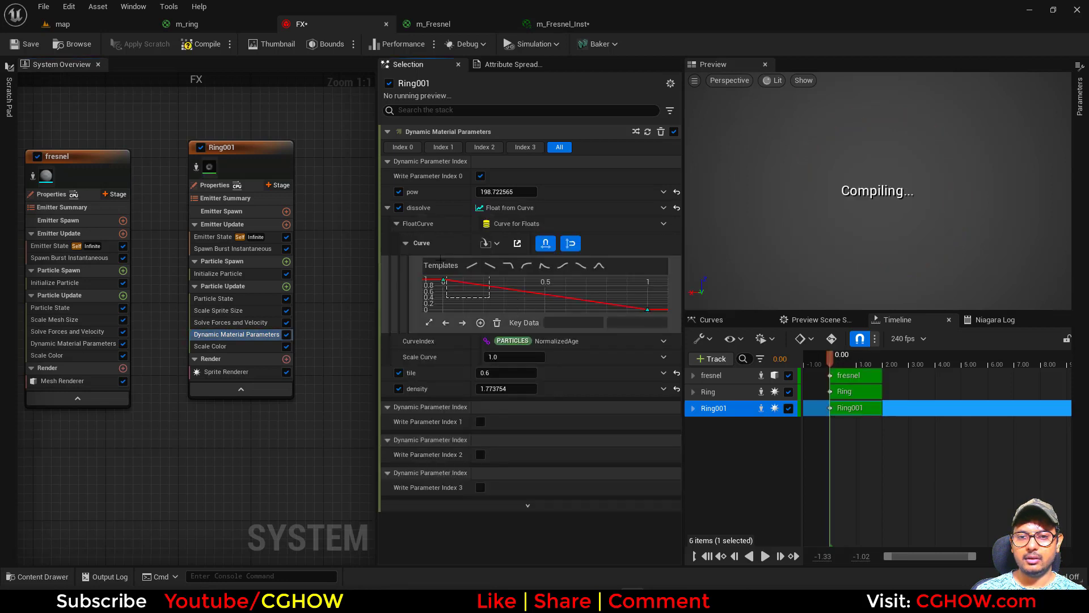
{"action": "left_click_drag", "start_coordinate": [440, 260], "coordinate": [435, 259]}
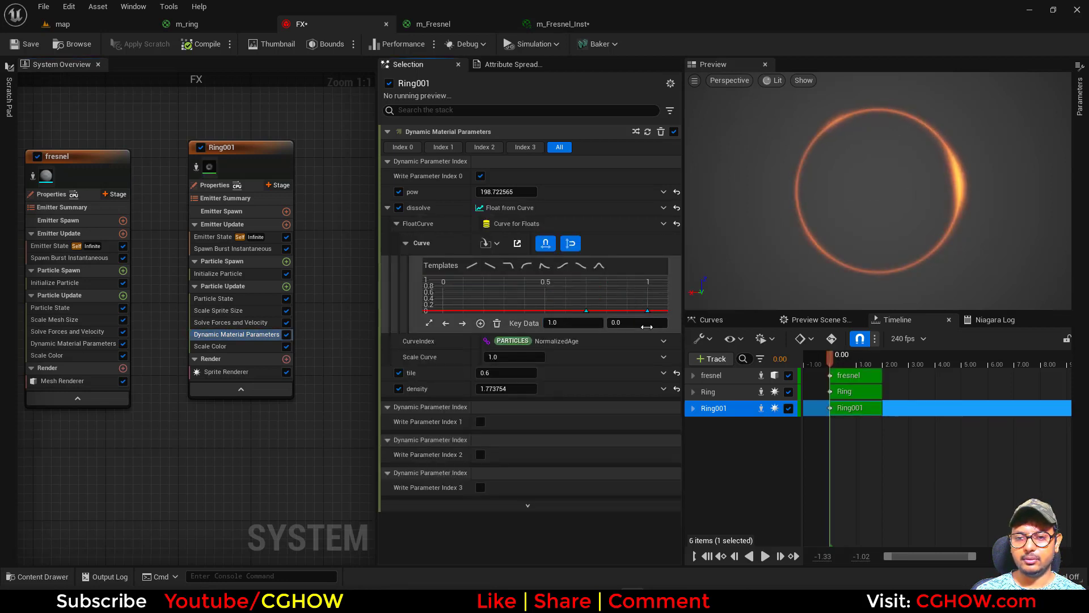
{"action": "type", "text": "3"}
{"action": "key", "text": "Return"}
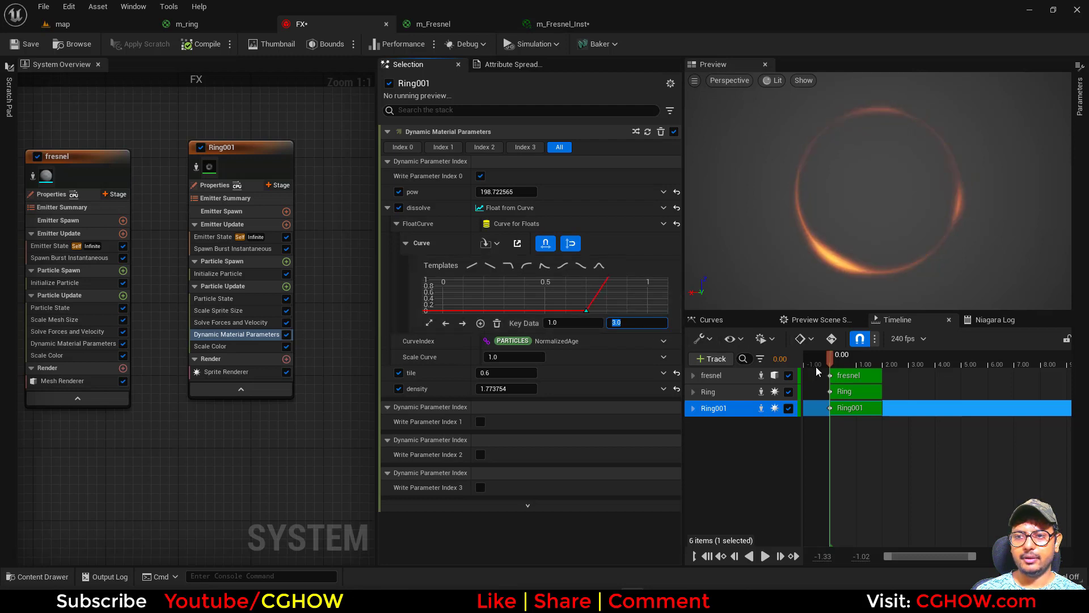
{"action": "left_click_drag", "start_coordinate": [832, 361], "coordinate": [864, 366]}
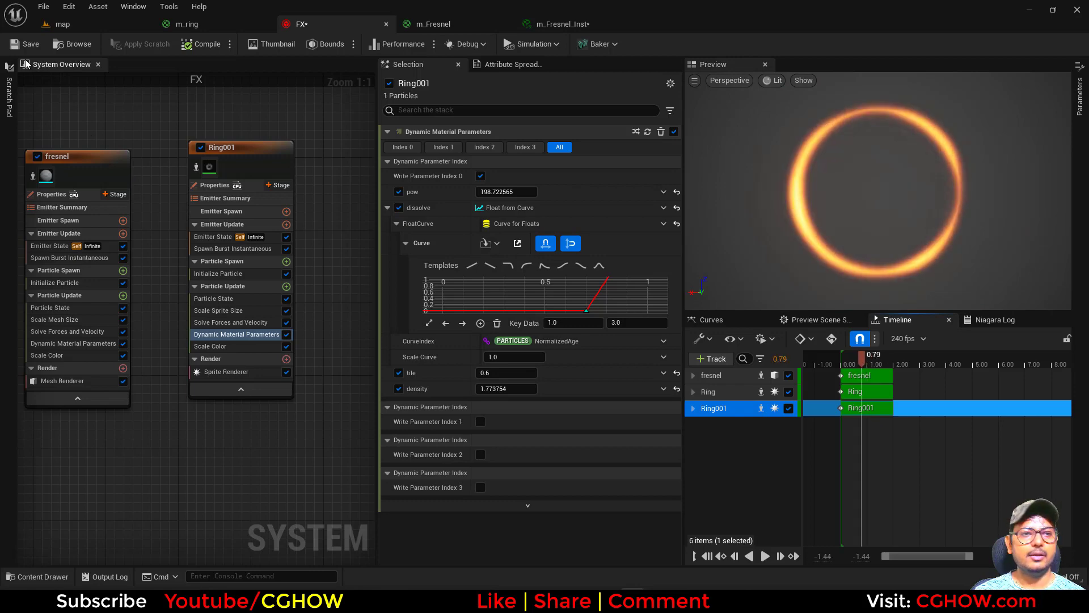
{"action": "left_click", "coordinate": [27, 45]}
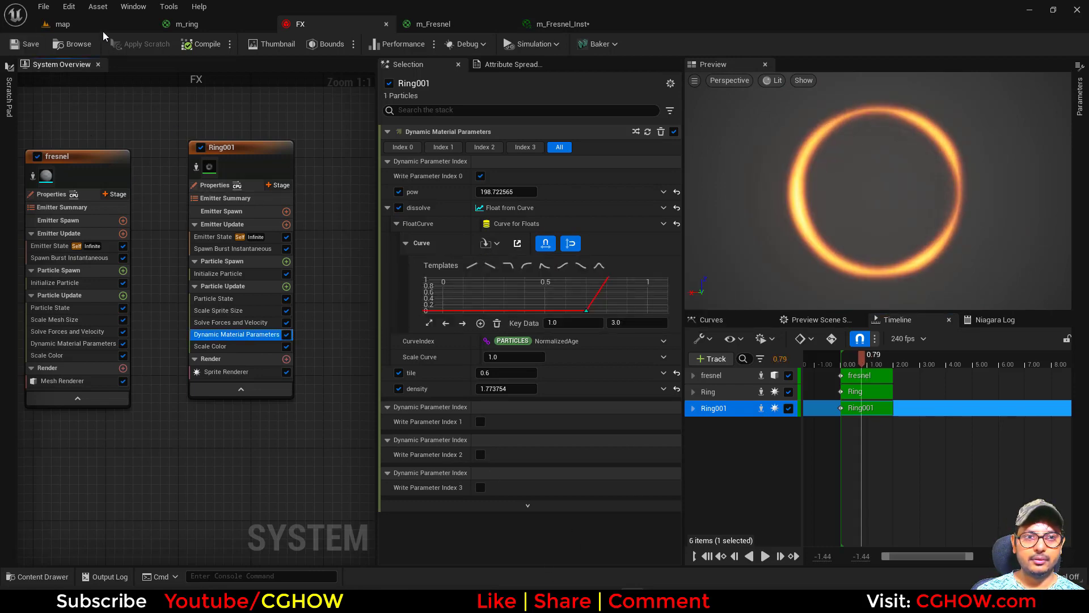
Create a material named m_Rays in the LOL_shield2 folder, open it and preview it on a plane
{"action": "left_click", "coordinate": [63, 24]}
{"action": "right_click", "coordinate": [468, 484]}
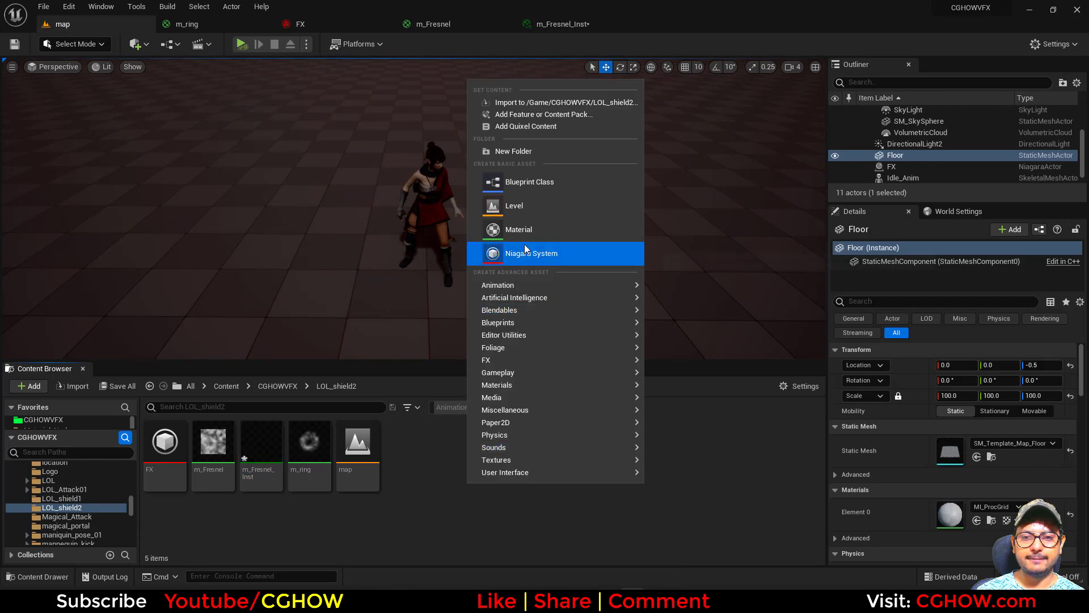
{"action": "left_click", "coordinate": [511, 253]}
{"action": "type", "text": "m_Rays"}
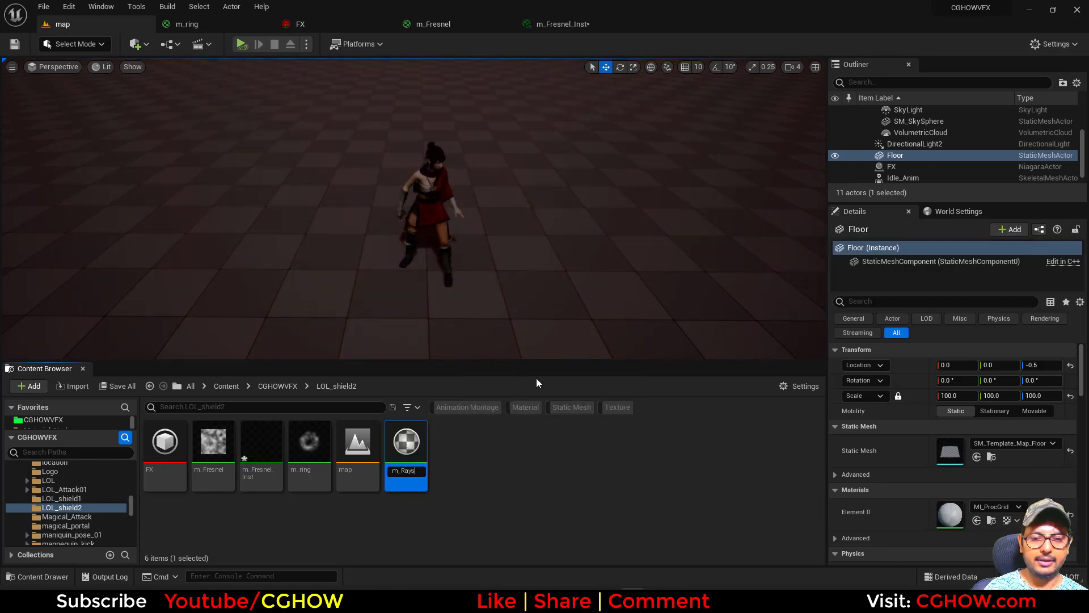
{"action": "key", "text": "Return"}
{"action": "key", "text": "Return"}
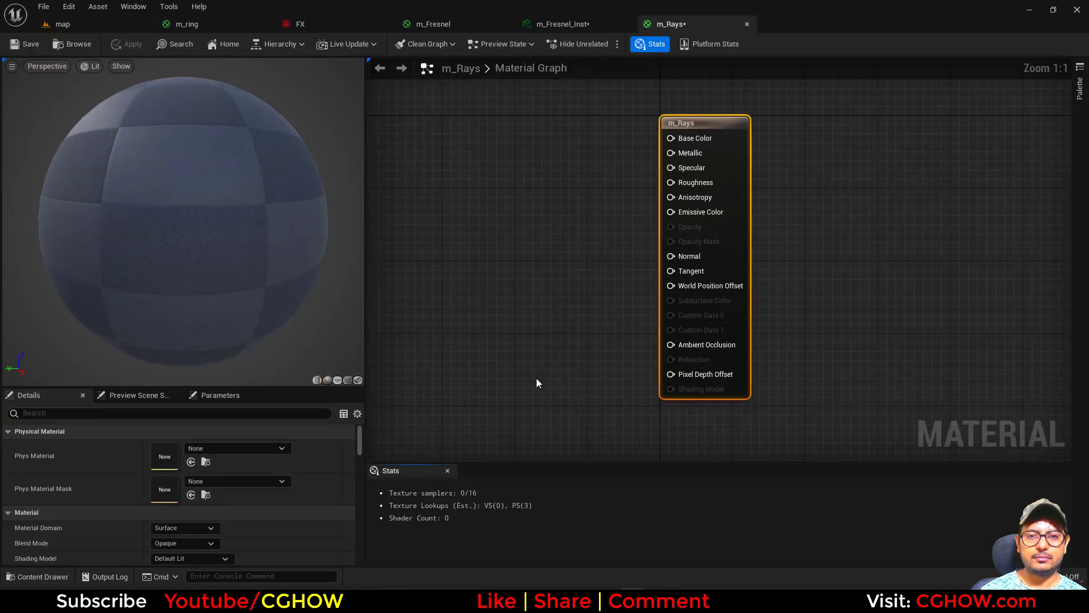
{"action": "right_click_drag", "start_coordinate": [545, 325], "coordinate": [704, 314]}
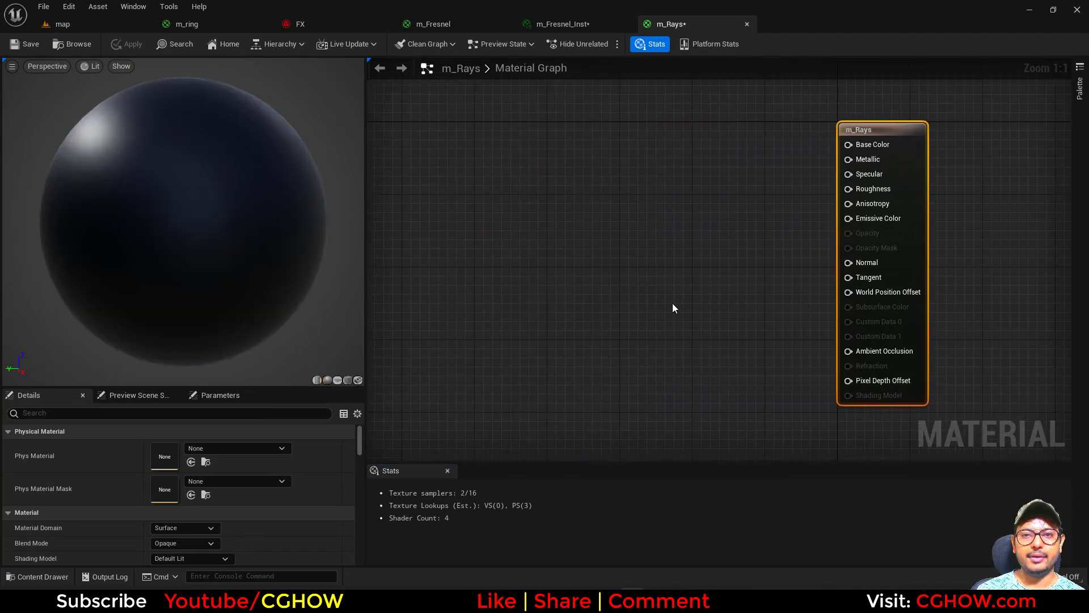
{"action": "left_click", "coordinate": [338, 379]}
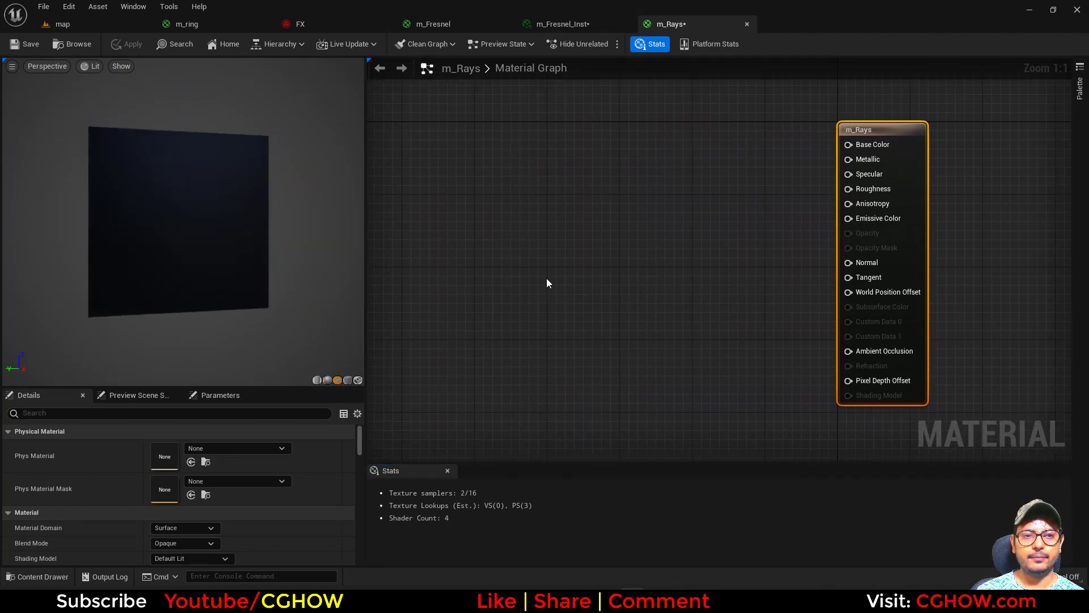
Add a Texture Sample node to the material graph and assign it the noise_blur texture
{"action": "right_click_drag", "start_coordinate": [538, 259], "coordinate": [553, 257]}
{"action": "left_click", "coordinate": [516, 201]}
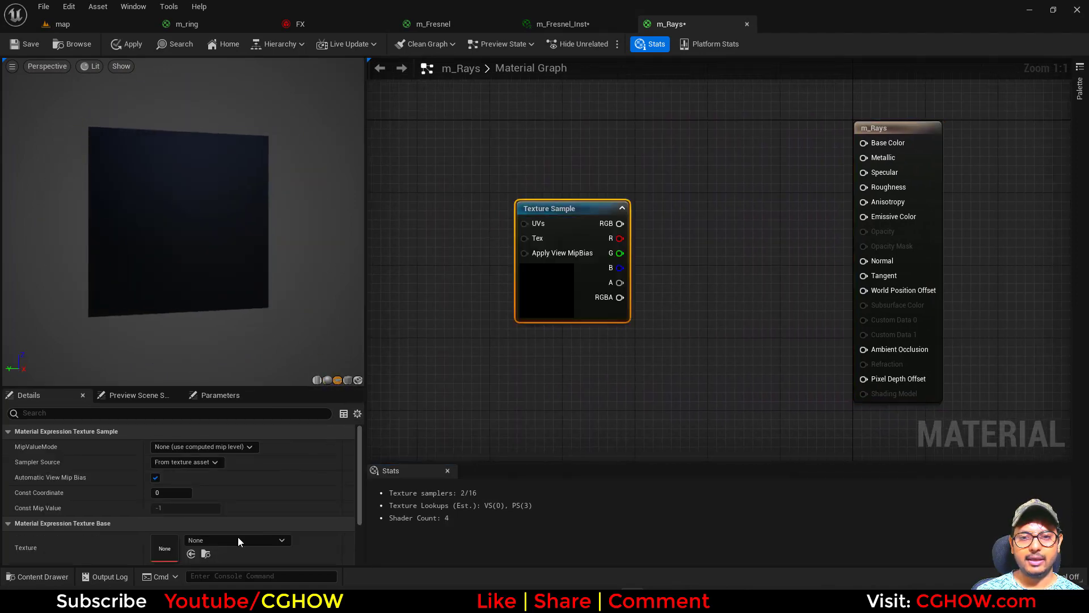
{"action": "scroll", "coordinate": [243, 530], "scroll_direction": "down", "scroll_amount": 2}
{"action": "left_click", "coordinate": [245, 503]}
{"action": "type", "text": "nois"}
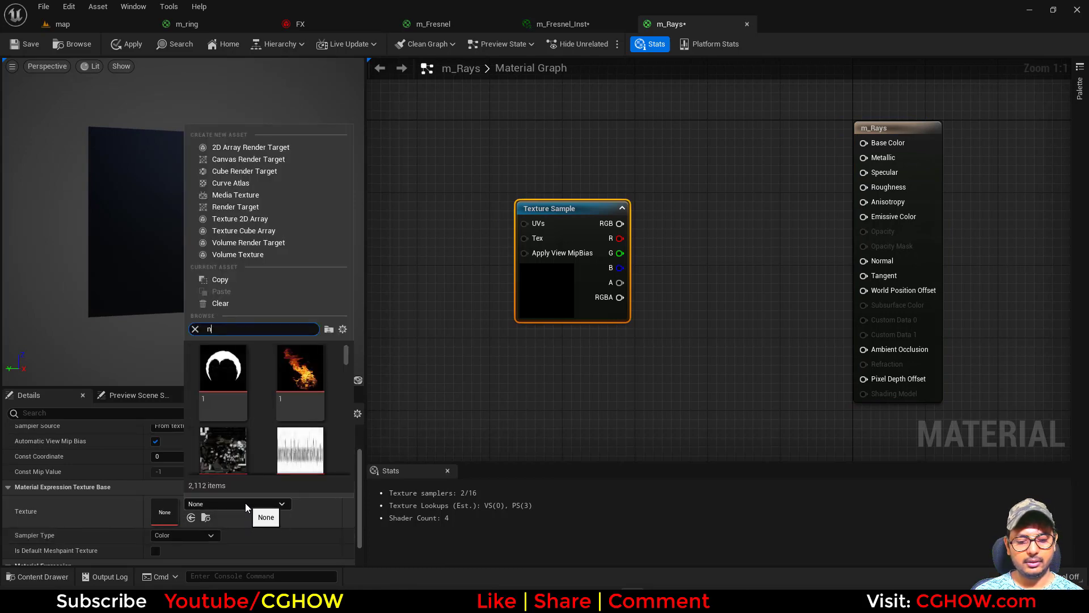
{"action": "left_click", "coordinate": [308, 446]}
Add a VectorToRadialValue node and connect its Radial Coordinates to the Texture Sample's UVs
{"action": "right_click_drag", "start_coordinate": [508, 340], "coordinate": [681, 355]}
{"action": "right_click_drag", "start_coordinate": [594, 295], "coordinate": [579, 306]}
{"action": "right_click", "coordinate": [510, 227]}
{"action": "type", "text": "vec"}
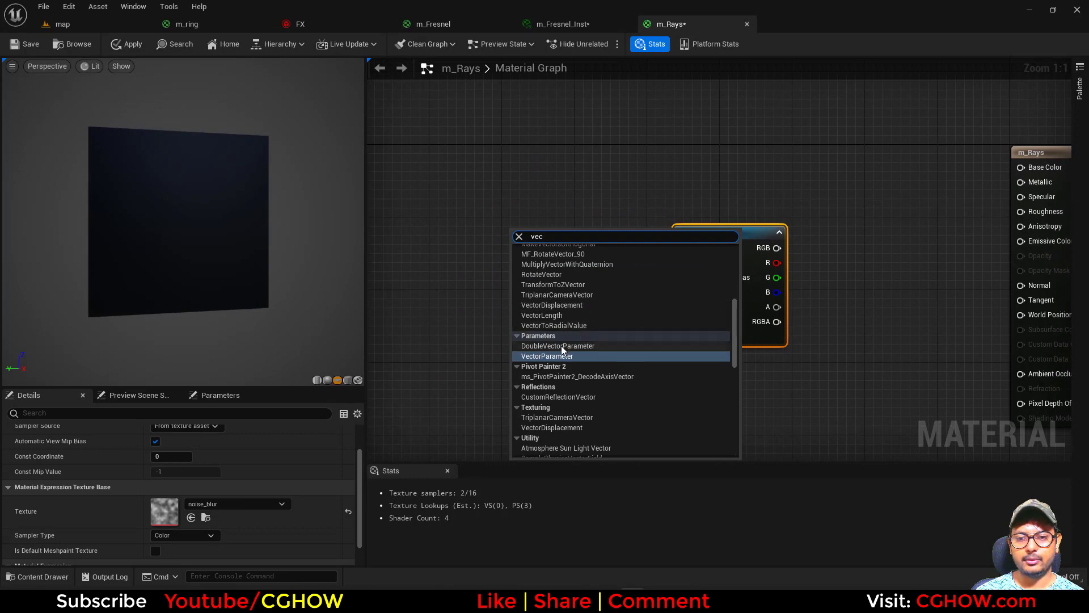
{"action": "left_click", "coordinate": [554, 325]}
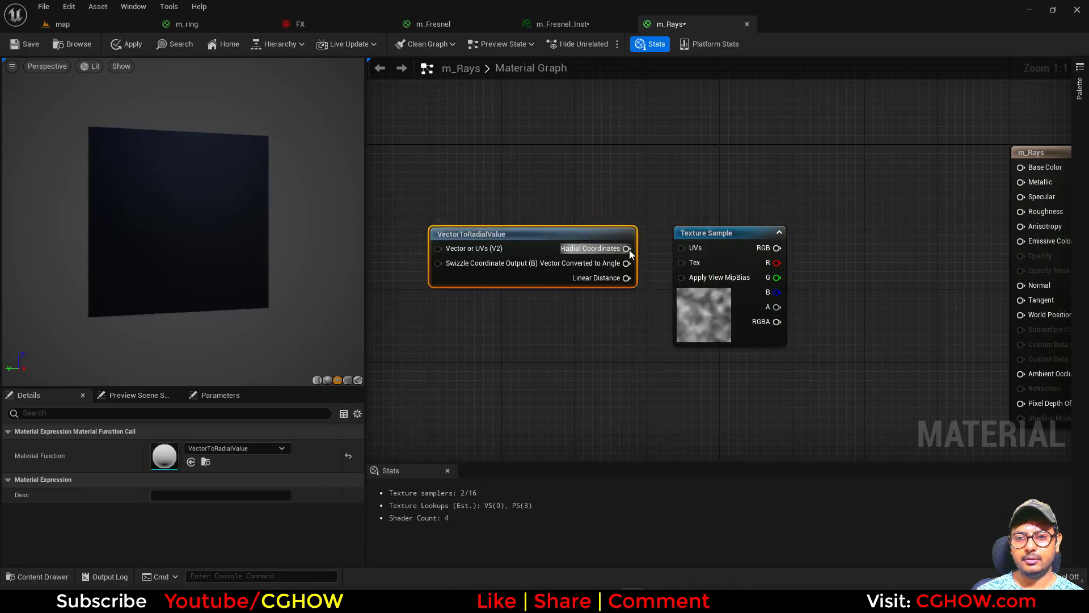
{"action": "left_click_drag", "start_coordinate": [629, 252], "coordinate": [682, 253]}
{"action": "left_click_drag", "start_coordinate": [563, 275], "coordinate": [527, 275]}
Set the Texture Sample's MipValueMode to MipLevel (absolute, 0 is full resolution) and preview the node on the plane
{"action": "left_click", "coordinate": [697, 319]}
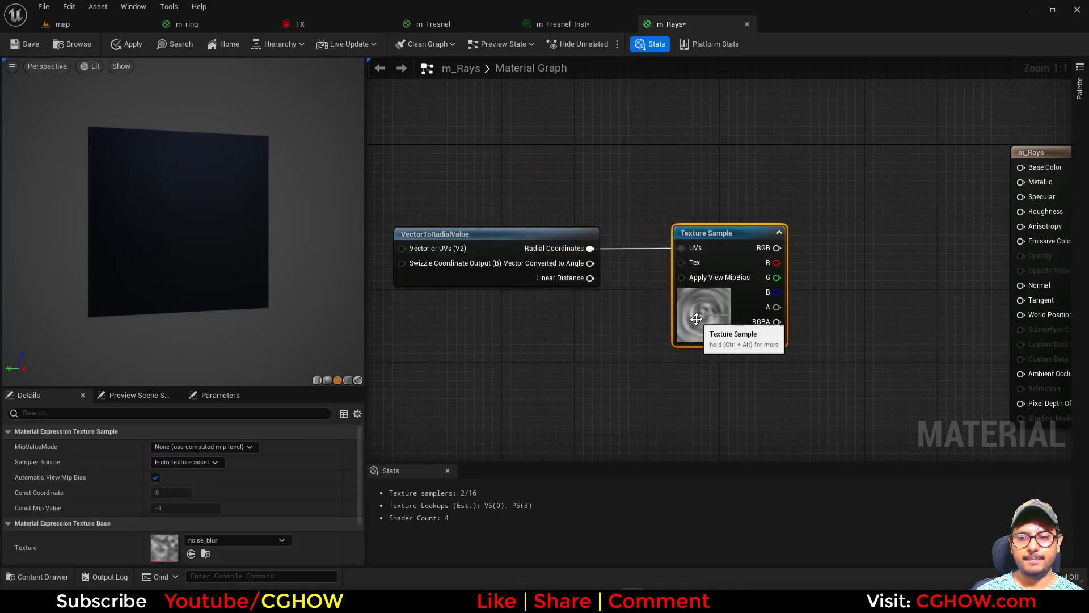
{"action": "left_click", "coordinate": [219, 448]}
{"action": "left_click", "coordinate": [189, 472]}
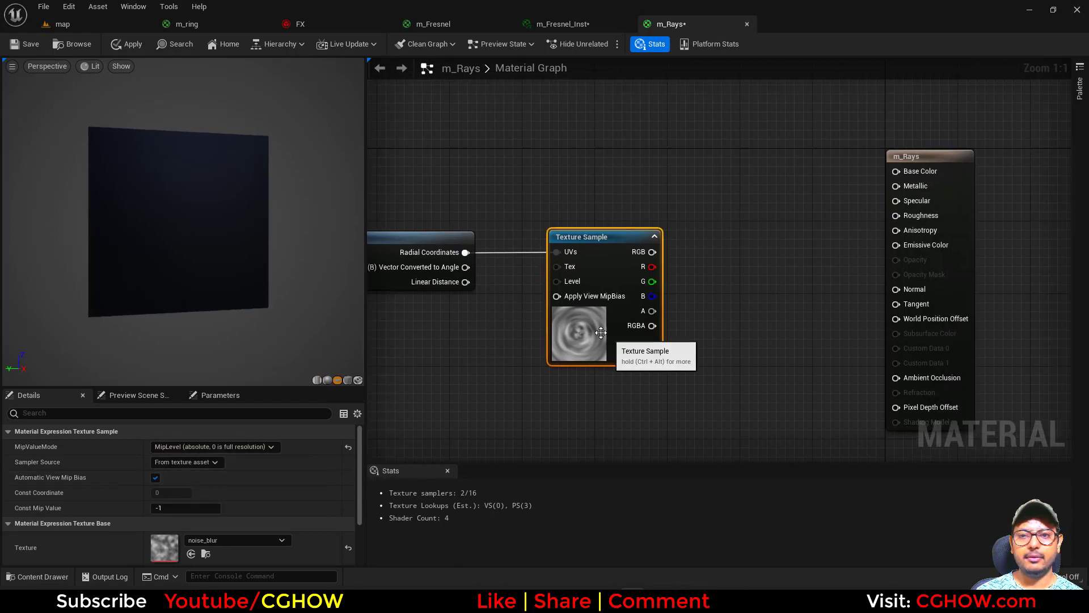
{"action": "key", "text": "space"}
{"action": "left_click_drag", "start_coordinate": [594, 349], "coordinate": [603, 332]}
{"action": "right_click_drag", "start_coordinate": [426, 361], "coordinate": [543, 356]}
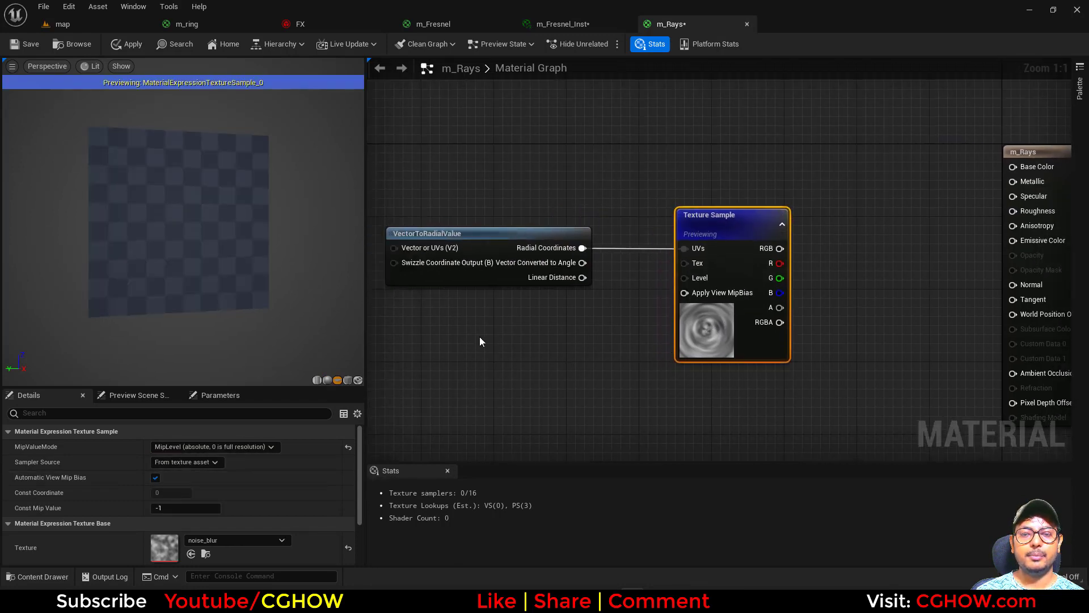
{"action": "left_click_drag", "start_coordinate": [166, 266], "coordinate": [153, 269]}
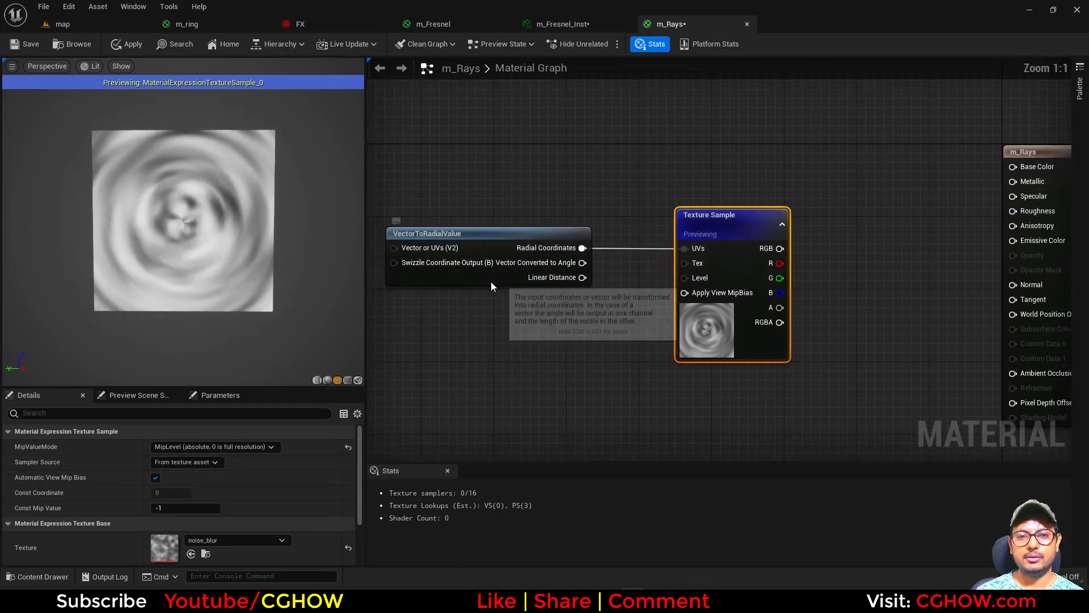
Insert a Panner between the VectorToRadialValue's Radial Coordinates and the Texture Sample's UVs
{"action": "left_click_drag", "start_coordinate": [494, 281], "coordinate": [448, 281]}
{"action": "left_click", "coordinate": [590, 238]}
{"action": "left_click", "coordinate": [590, 237]}
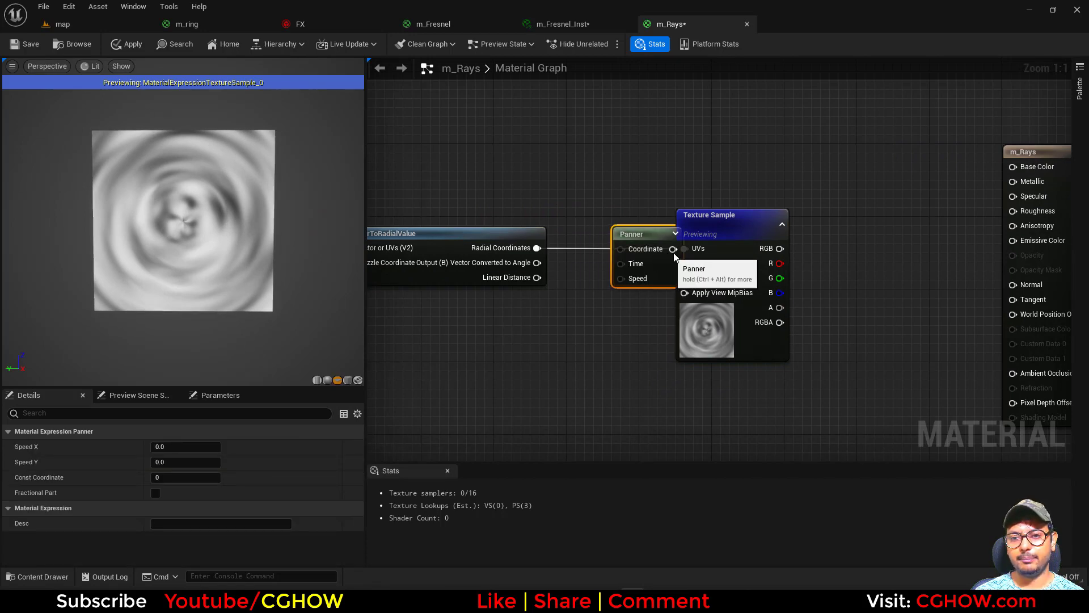
{"action": "left_click_drag", "start_coordinate": [655, 258], "coordinate": [684, 249]}
{"action": "left_click_drag", "start_coordinate": [632, 287], "coordinate": [632, 277]}
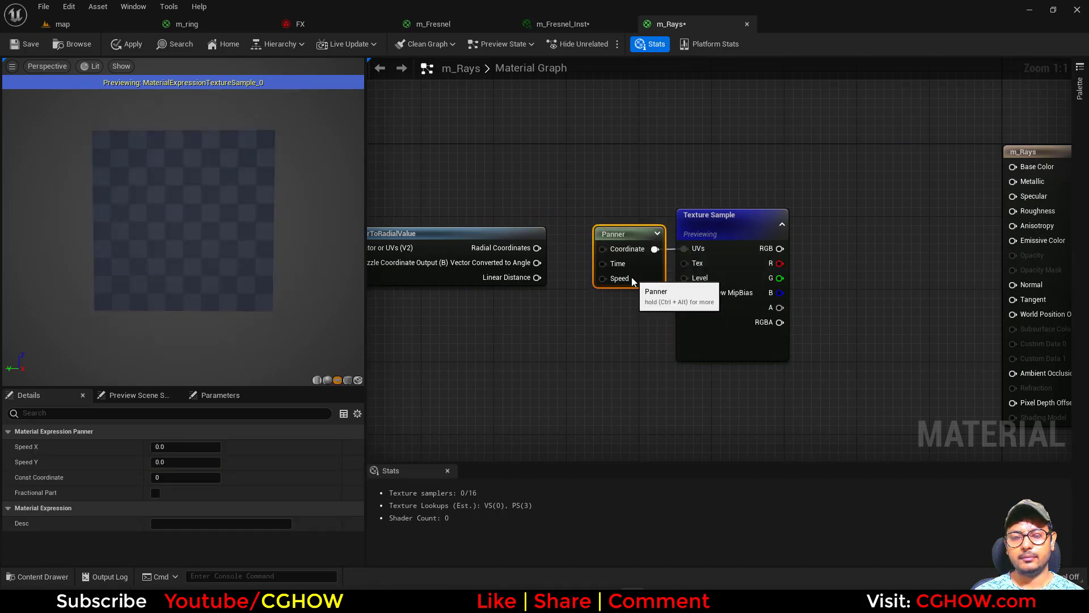
{"action": "left_click_drag", "start_coordinate": [536, 248], "coordinate": [618, 245]}
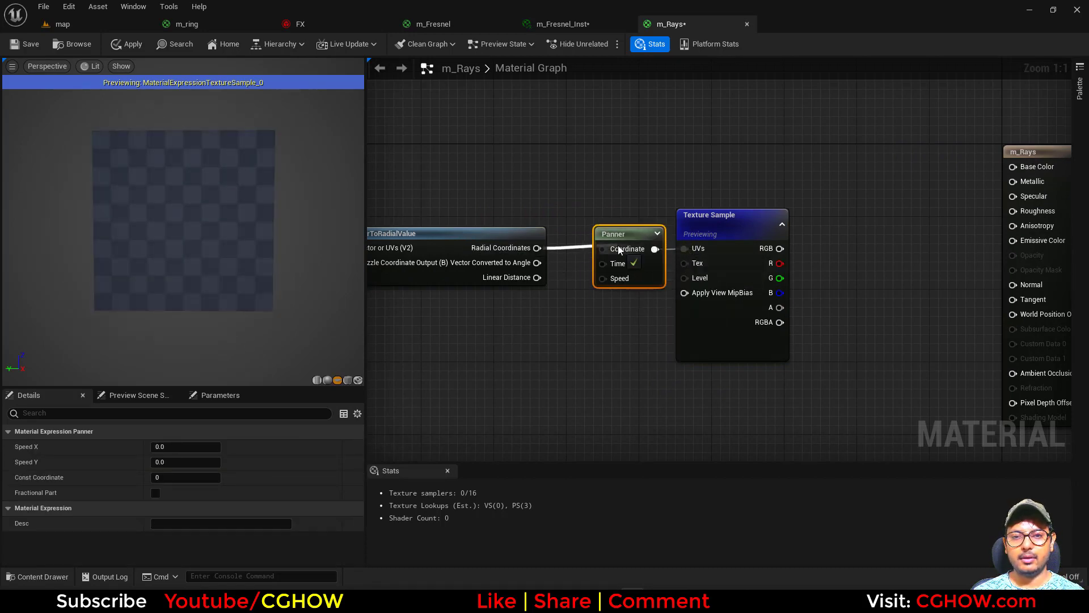
Set the Panner's Speed X to 0.1 and move on to its Speed Y
{"action": "left_click", "coordinate": [179, 446]}
{"action": "type", "text": "0.1"}
{"action": "key", "text": "Tab"}
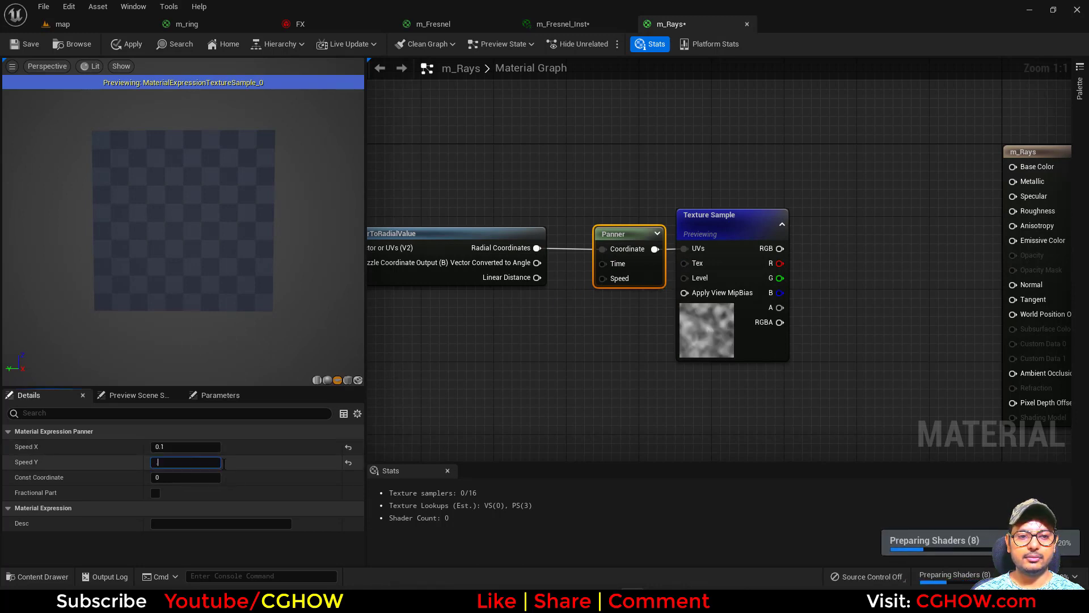
Set the Panner's Speed Y to -0.2 and Speed X to -0.1, making room before it in the graph
{"action": "right_click_drag", "start_coordinate": [558, 335], "coordinate": [658, 312]}
{"action": "left_click_drag", "start_coordinate": [524, 258], "coordinate": [479, 257]}
{"action": "left_click", "coordinate": [545, 274]}
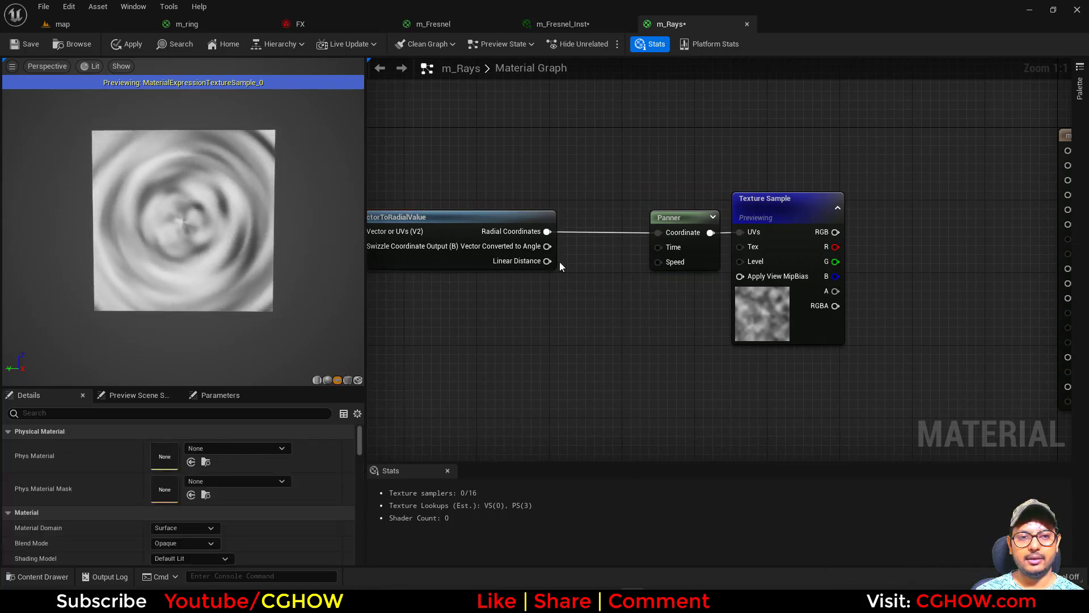
{"action": "left_click", "coordinate": [687, 246]}
{"action": "left_click", "coordinate": [176, 465]}
{"action": "type", "text": "-0.2"}
{"action": "key", "text": "Return"}
{"action": "left_click", "coordinate": [171, 448]}
{"action": "type", "text": "-.1"}
{"action": "key", "text": "Return"}
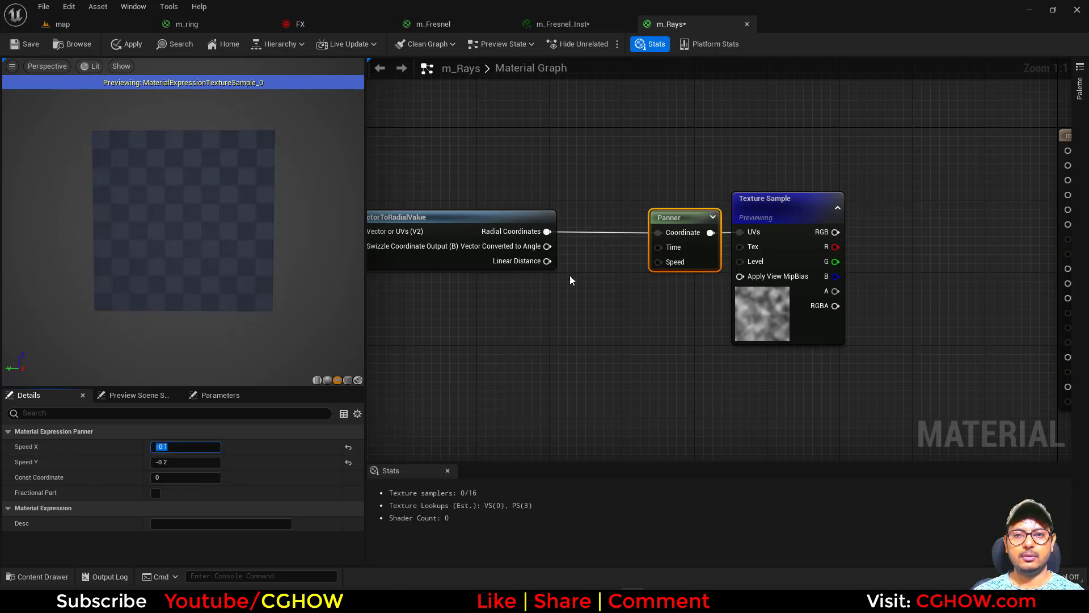
Insert a Multiply node between the VectorToRadialValue's Radial Coordinates and the Panner's Coordinate
{"action": "left_click_drag", "start_coordinate": [456, 257], "coordinate": [434, 256]}
{"action": "left_click", "coordinate": [551, 257]}
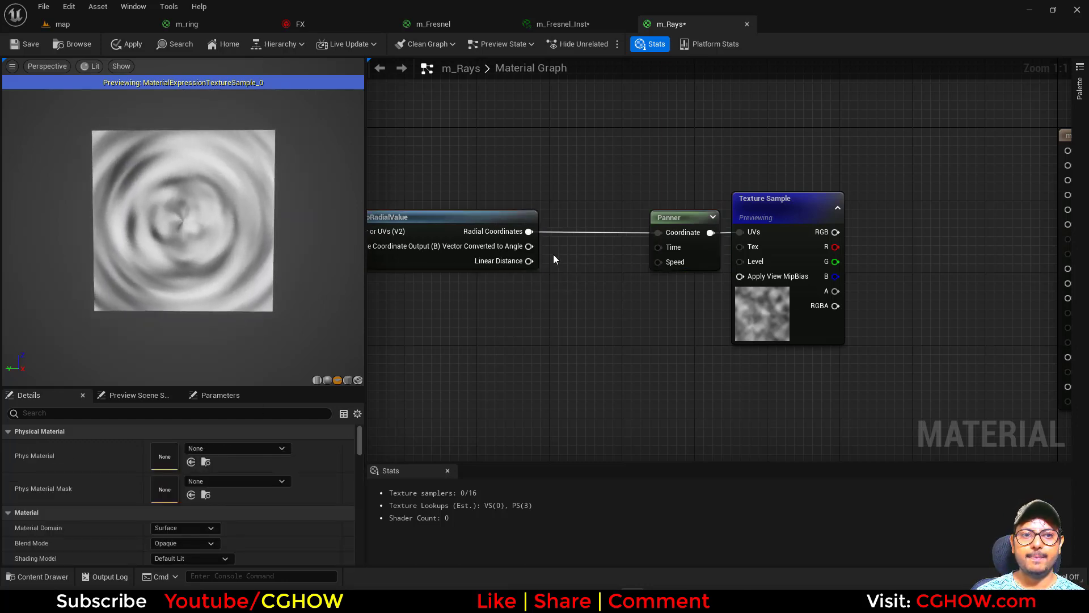
{"action": "key", "text": "m"}
{"action": "left_click", "coordinate": [557, 214]}
{"action": "left_click_drag", "start_coordinate": [529, 232], "coordinate": [658, 233]}
Add a Constant2Vector, connect it to the Multiply's B input and set both components to 1
{"action": "right_click_drag", "start_coordinate": [540, 286], "coordinate": [543, 305]}
{"action": "key", "text": "2"}
{"action": "left_click", "coordinate": [520, 311]}
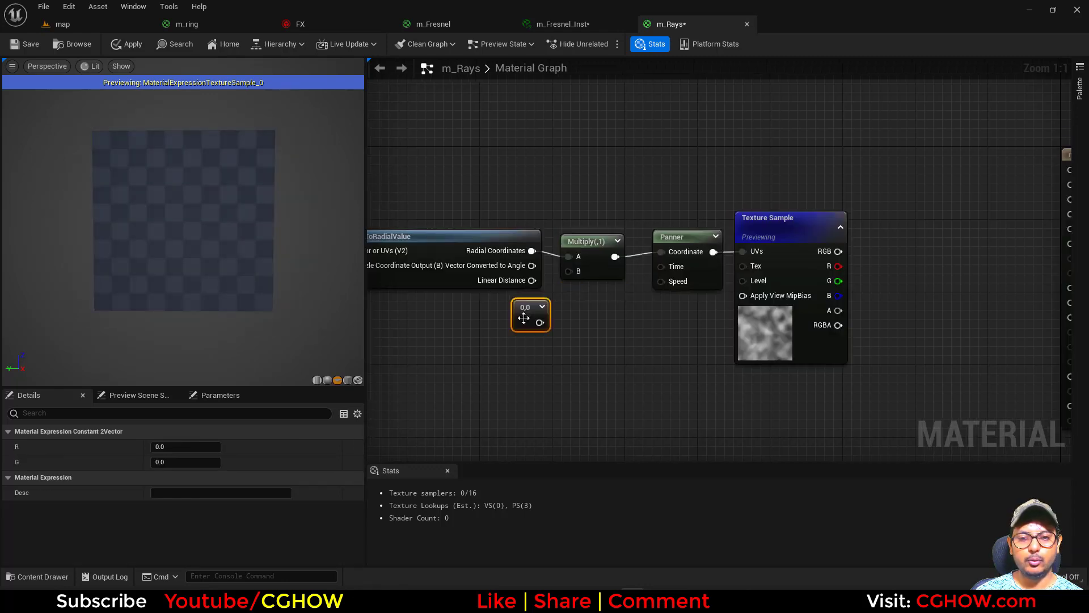
{"action": "left_click_drag", "start_coordinate": [540, 322], "coordinate": [568, 271]}
{"action": "left_click", "coordinate": [183, 447]}
{"action": "type", "text": "1"}
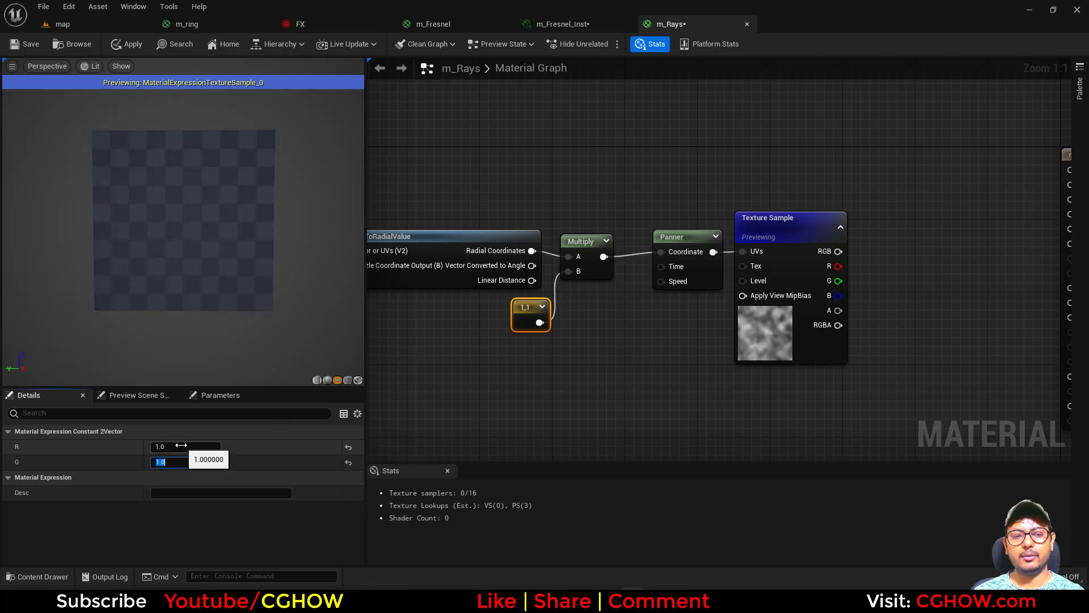
Try different tiling values in the Constant2Vector, ending with R at 2 and G at 0.1
{"action": "type", "text": "0.1"}
{"action": "key", "text": "Return"}
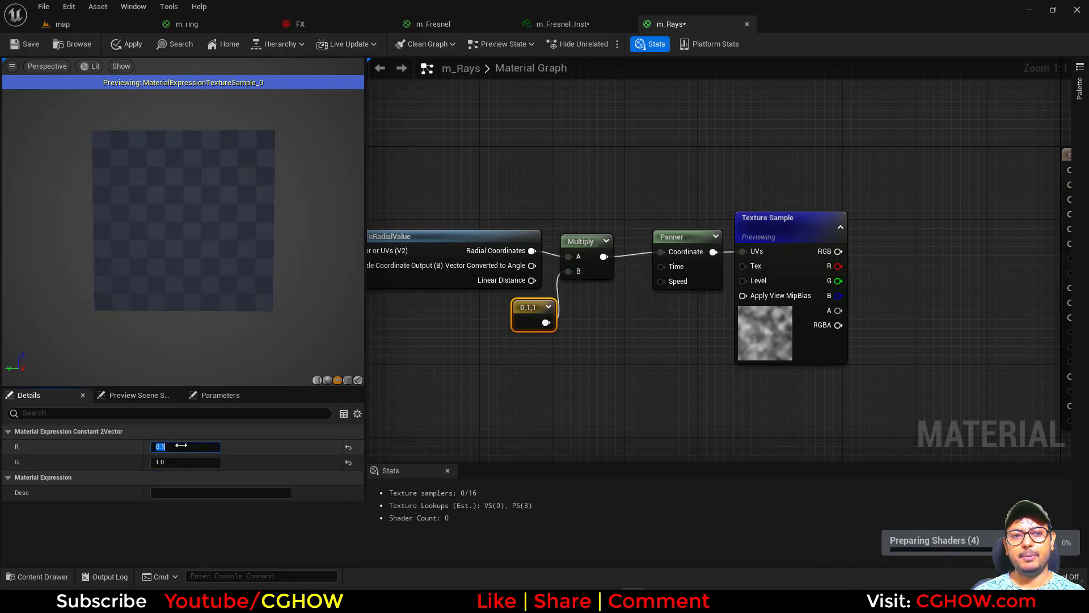
{"action": "type", "text": "1"}
{"action": "left_click", "coordinate": [167, 461]}
{"action": "type", "text": "0.1"}
{"action": "key", "text": "Return"}
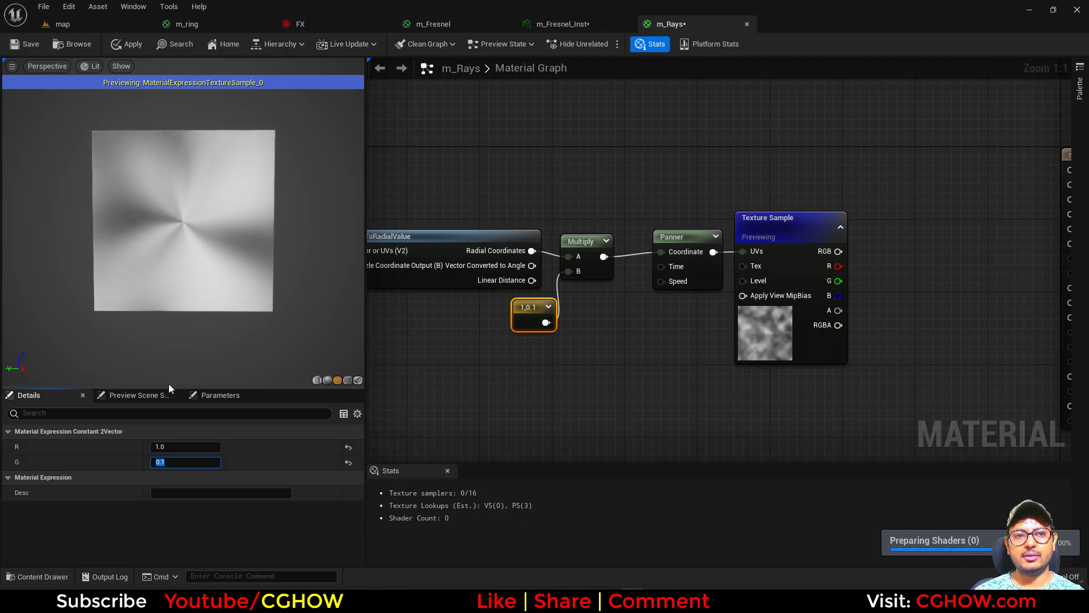
{"action": "left_click", "coordinate": [162, 446]}
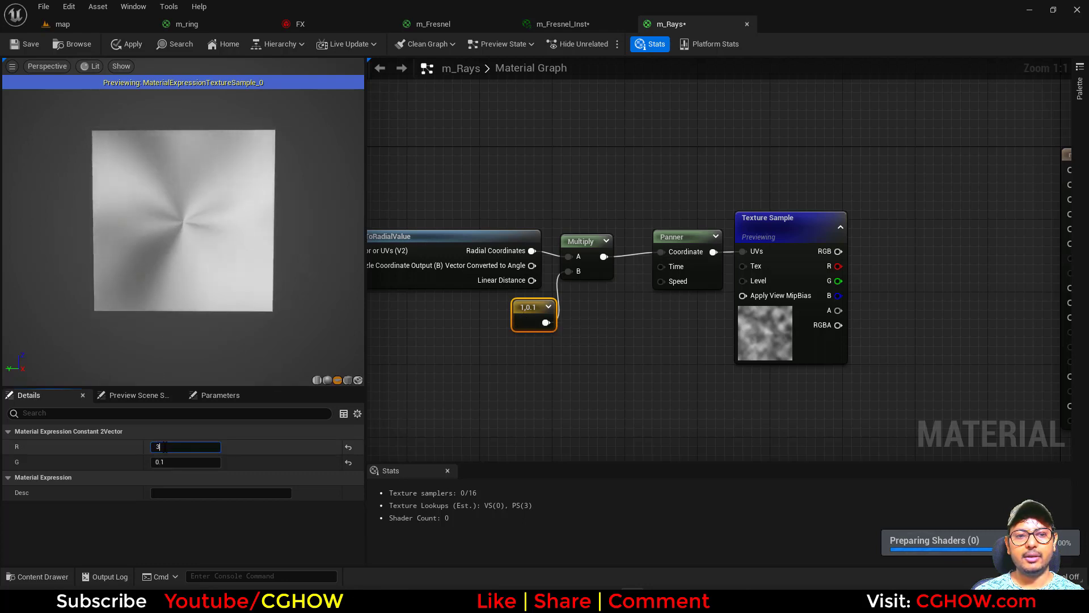
{"action": "type", "text": "3"}
{"action": "key", "text": "Return"}
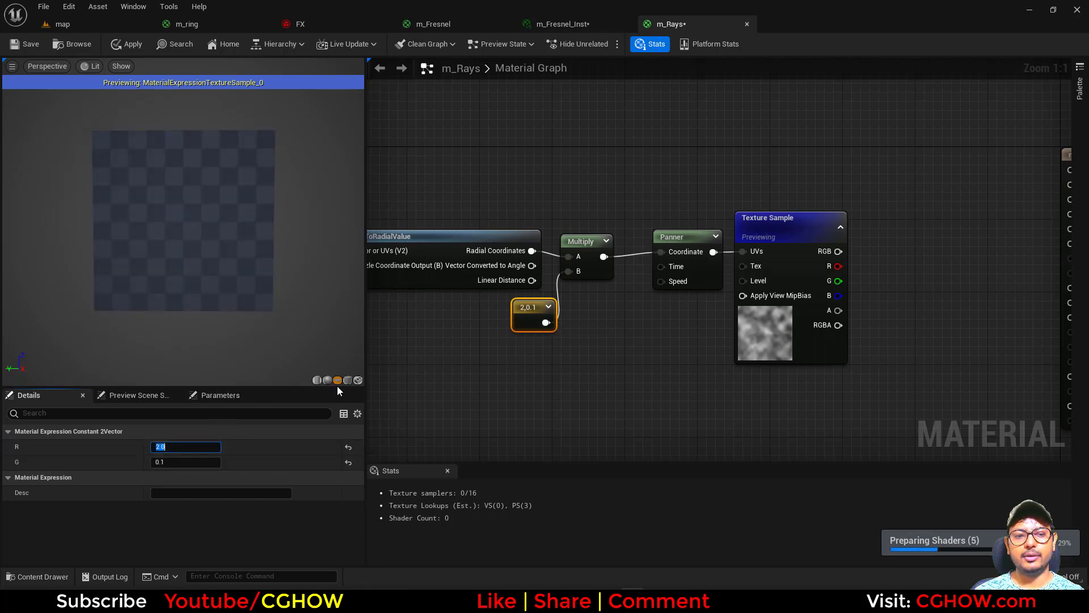
Duplicate the constant, Multiply, Panner and Texture Sample chain below the original and feed Radial Coordinates into the copied Multiply's A
{"action": "scroll", "coordinate": [642, 358], "scroll_direction": "down", "scroll_amount": 1}
{"action": "right_click_drag", "start_coordinate": [703, 379], "coordinate": [620, 313]}
{"action": "left_click_drag", "start_coordinate": [464, 161], "coordinate": [752, 344]}
{"action": "left_click", "coordinate": [653, 296]}
{"action": "left_click_drag", "start_coordinate": [494, 227], "coordinate": [446, 227]}
{"action": "left_click_drag", "start_coordinate": [518, 138], "coordinate": [745, 352]}
{"action": "right_click_drag", "start_coordinate": [707, 409], "coordinate": [690, 341]}
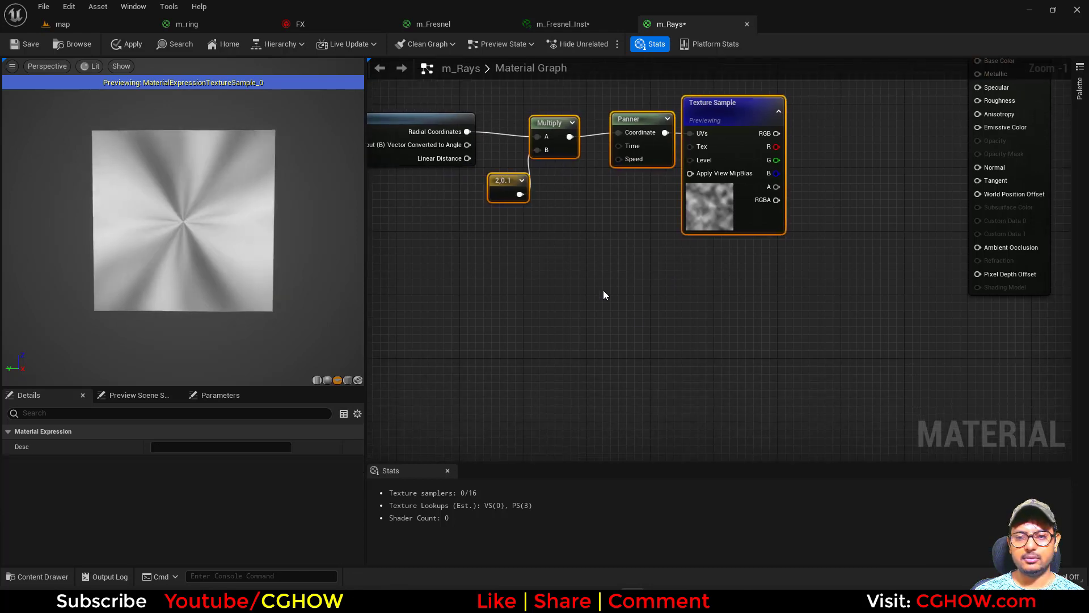
{"action": "key", "text": "ctrl+v"}
{"action": "left_click_drag", "start_coordinate": [467, 132], "coordinate": [570, 307]}
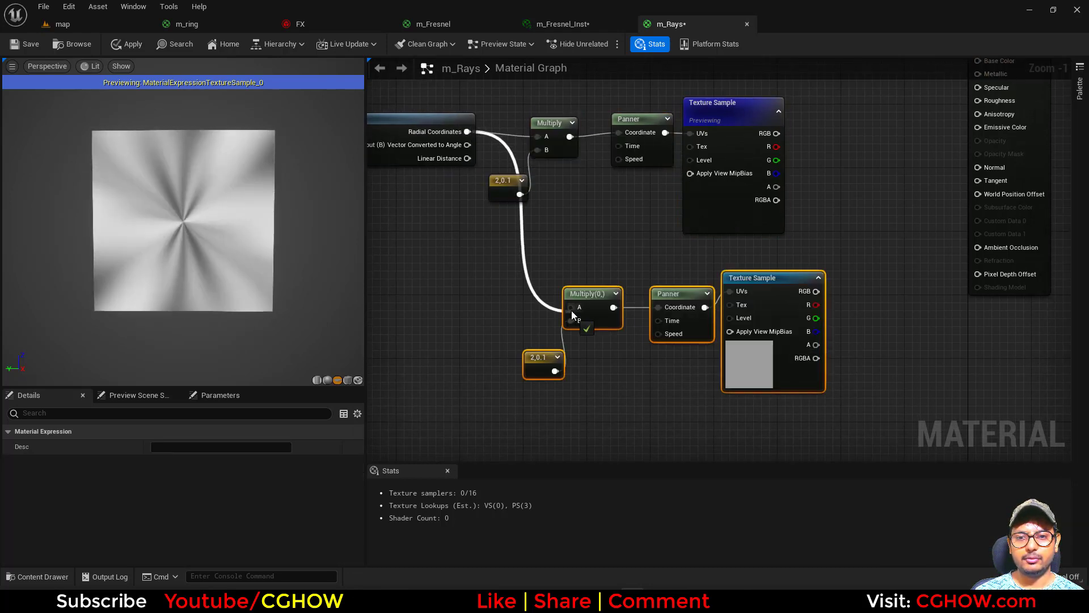
Set the duplicated Constant2Vector's R to 3 and G to 0.2
{"action": "left_click", "coordinate": [539, 366]}
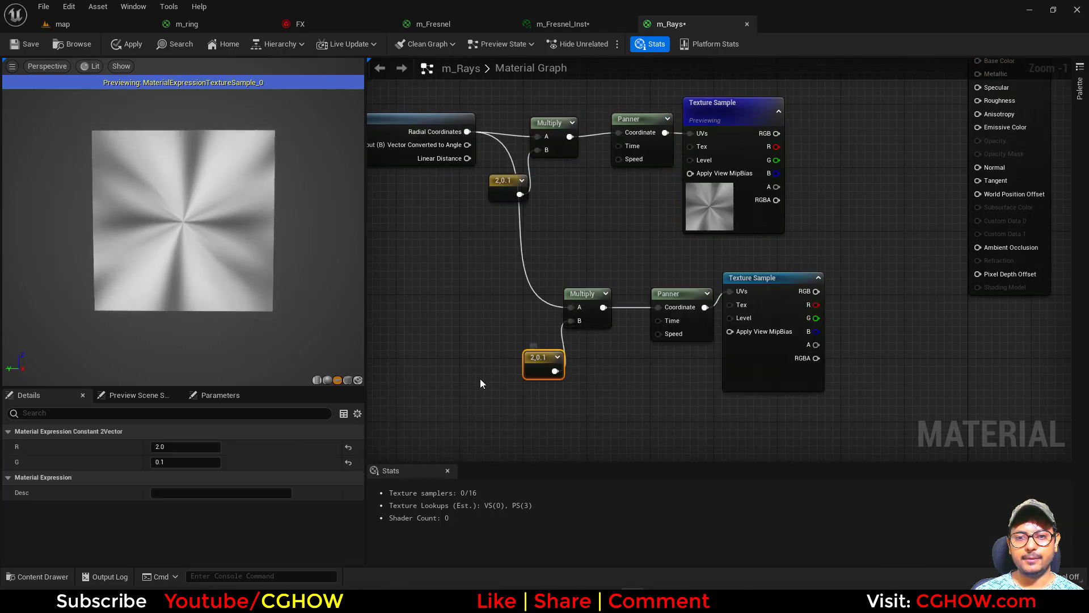
{"action": "left_click", "coordinate": [180, 448]}
{"action": "type", "text": "3"}
{"action": "left_click", "coordinate": [179, 463]}
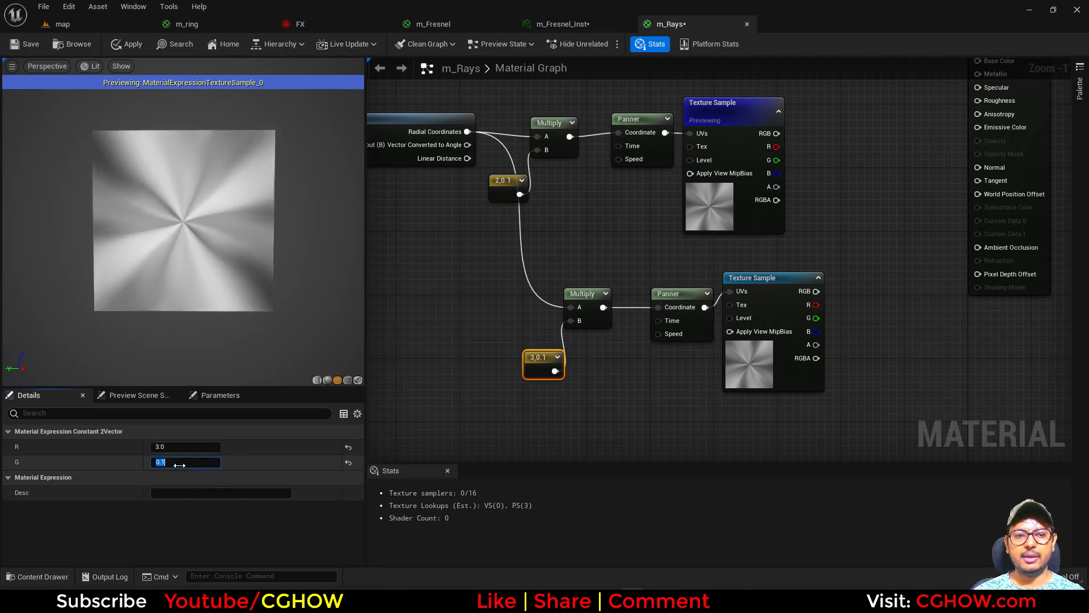
{"action": "key", "text": "BackSpace"}
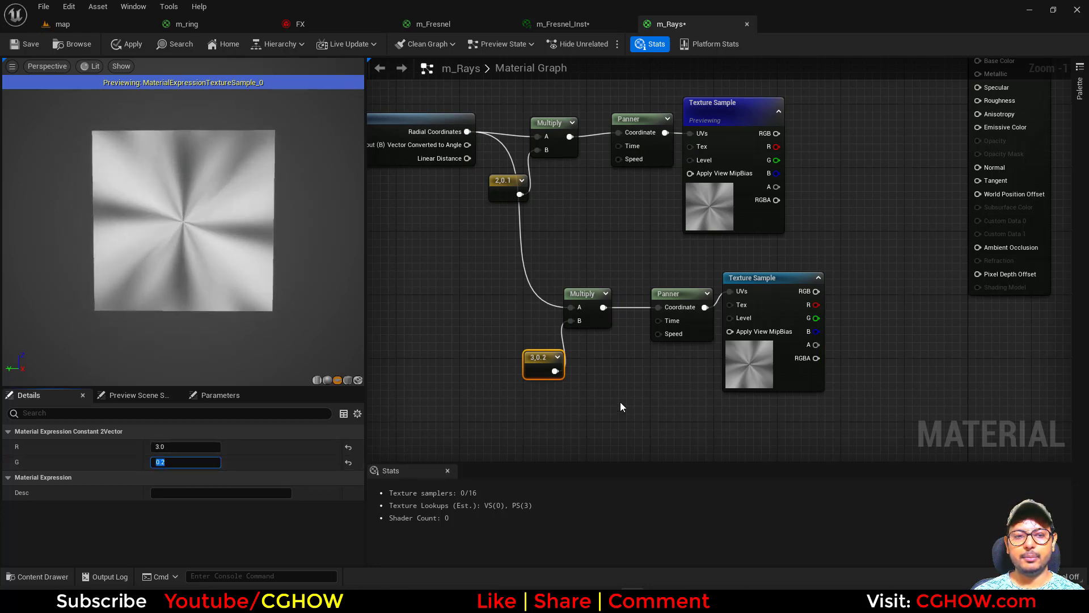
Set the duplicated Panner's Speed Y to -0.25 and Speed X to -0.12
{"action": "right_click_drag", "start_coordinate": [621, 402], "coordinate": [533, 421]}
{"action": "left_click", "coordinate": [598, 347]}
{"action": "left_click", "coordinate": [179, 461]}
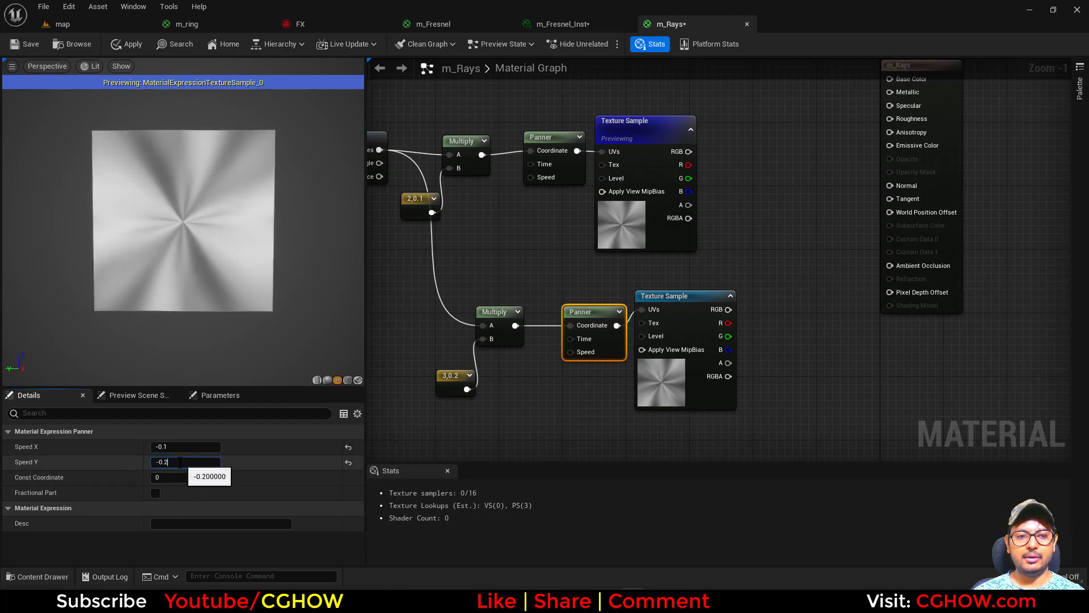
{"action": "type", "text": "5"}
{"action": "left_click", "coordinate": [201, 447]}
{"action": "type", "text": "2"}
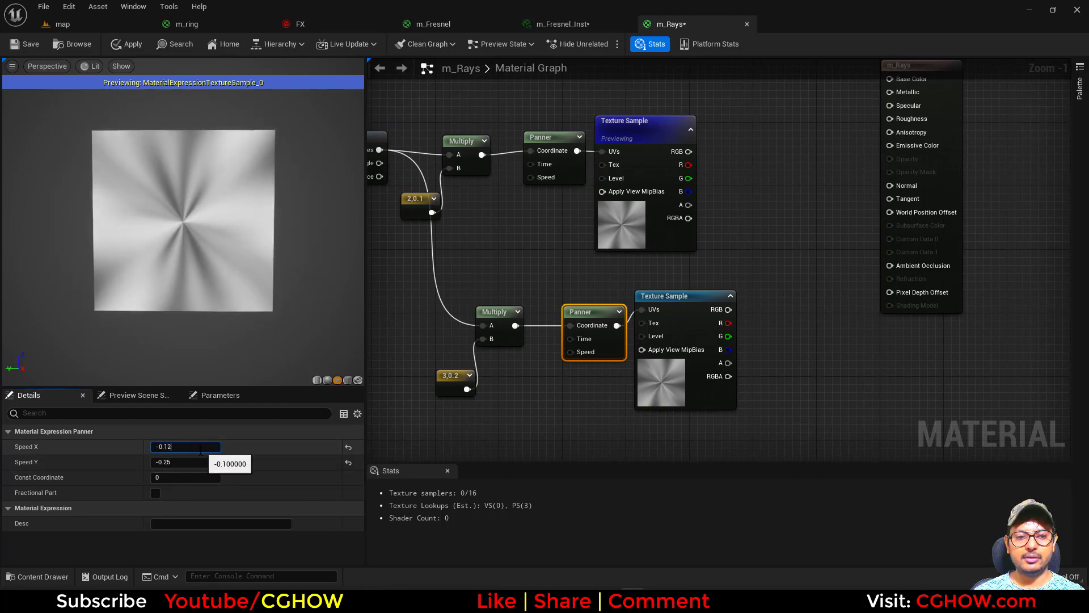
{"action": "key", "text": "Return"}
Combine the red channels of both Texture Samples with an Add node and preview it
{"action": "right_click_drag", "start_coordinate": [743, 284], "coordinate": [727, 316]}
{"action": "left_click", "coordinate": [733, 261]}
{"action": "key", "text": "a"}
{"action": "left_click", "coordinate": [731, 236]}
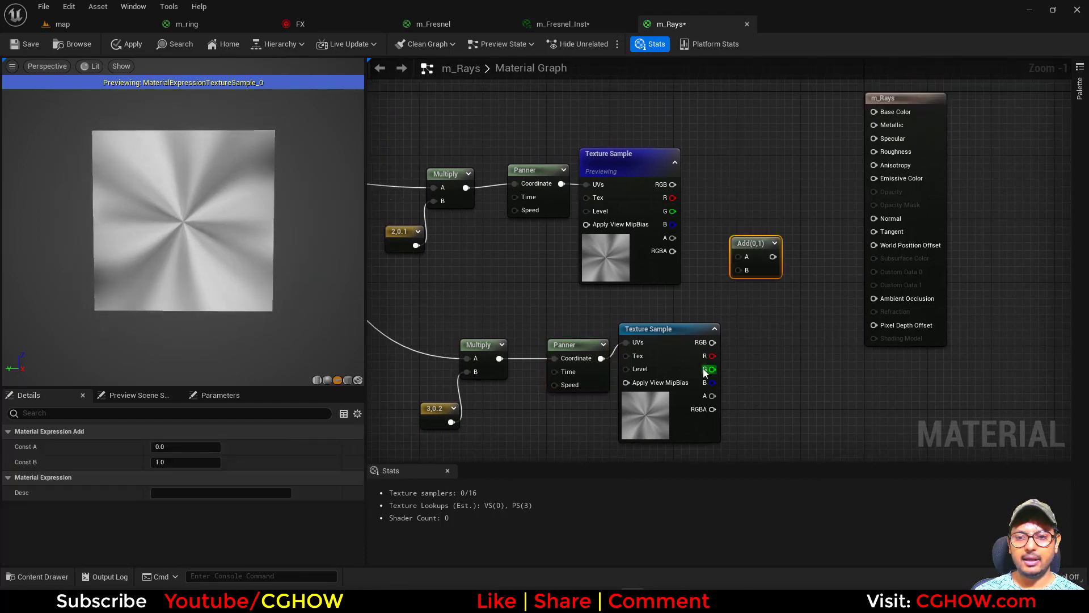
{"action": "left_click_drag", "start_coordinate": [711, 369], "coordinate": [732, 330]}
{"action": "left_click_drag", "start_coordinate": [673, 198], "coordinate": [738, 256]}
{"action": "key", "text": "space"}
Move the material output node away, feed the Add result into a new Power node's Base and preview it
{"action": "left_click_drag", "start_coordinate": [922, 191], "coordinate": [1016, 209]}
{"action": "right_click_drag", "start_coordinate": [871, 289], "coordinate": [780, 314]}
{"action": "left_click_drag", "start_coordinate": [679, 280], "coordinate": [722, 292]}
{"action": "left_click", "coordinate": [723, 267]}
{"action": "key", "text": "e"}
{"action": "left_click", "coordinate": [713, 273]}
{"action": "key", "text": "space"}
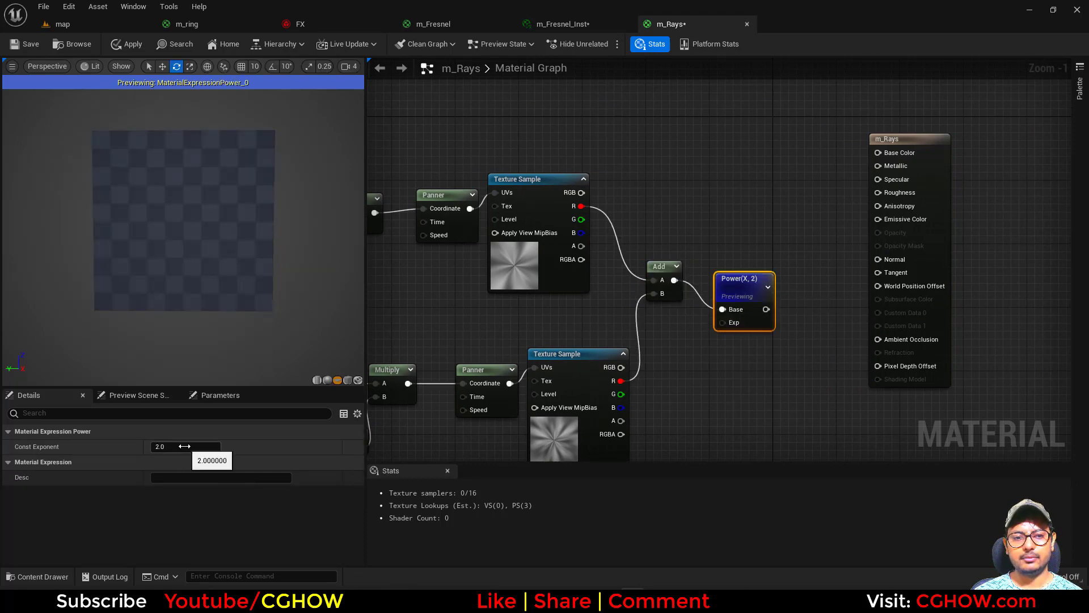
Move the output node further away and place a RadialGradientExponential node above the Texture Samples
{"action": "right_click_drag", "start_coordinate": [735, 366], "coordinate": [605, 393]}
{"action": "left_click_drag", "start_coordinate": [812, 230], "coordinate": [922, 211]}
{"action": "right_click_drag", "start_coordinate": [591, 165], "coordinate": [594, 232]}
{"action": "right_click", "coordinate": [592, 158]}
{"action": "type", "text": "radial"}
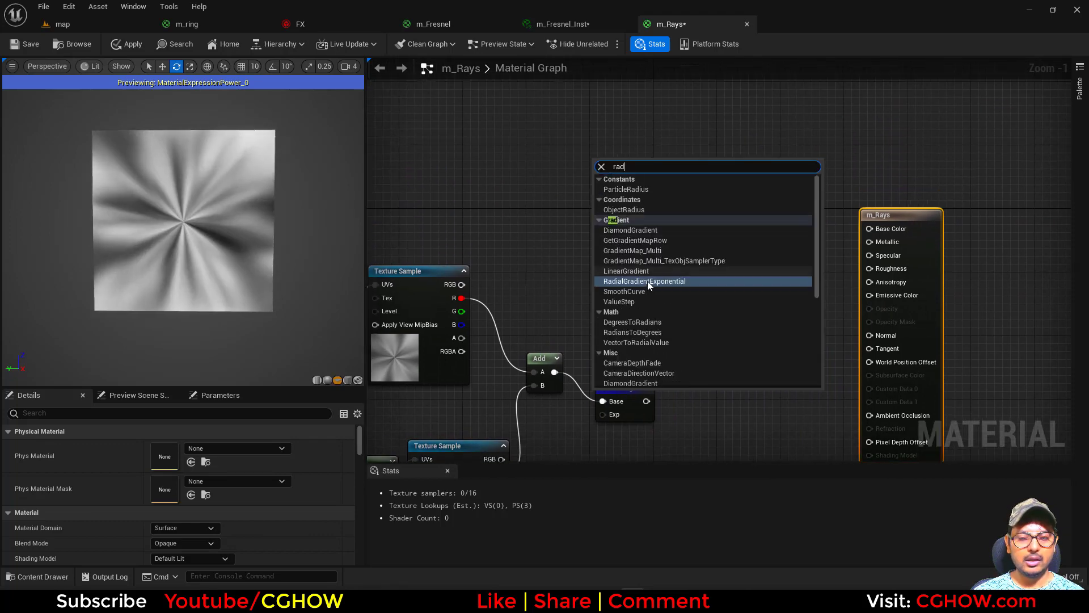
{"action": "left_click", "coordinate": [645, 278]}
{"action": "left_click_drag", "start_coordinate": [522, 216], "coordinate": [499, 160]}
{"action": "right_click_drag", "start_coordinate": [588, 233], "coordinate": [552, 258]}
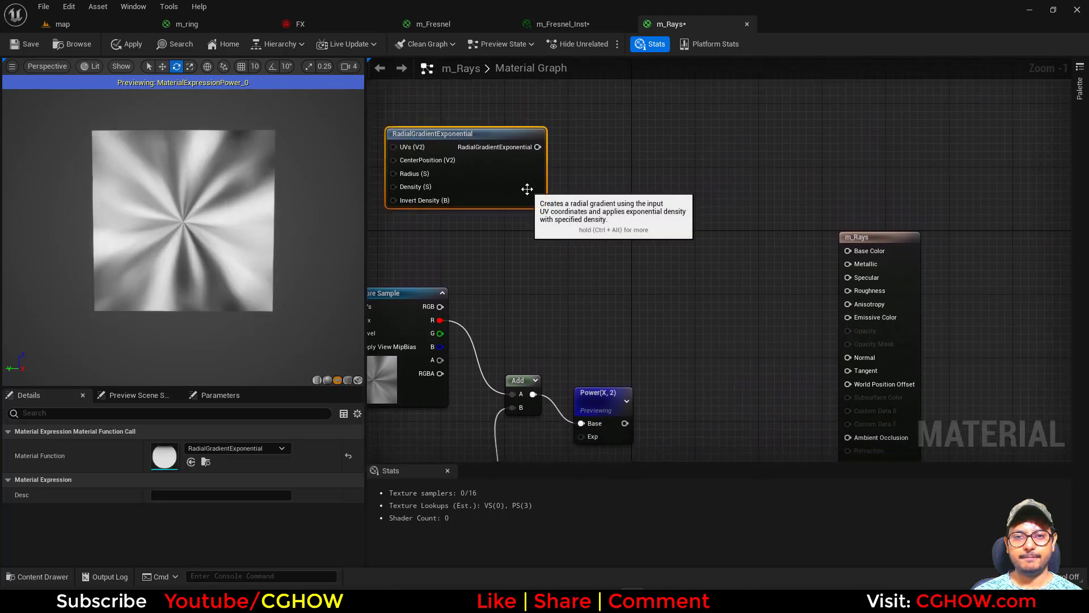
Duplicate the RadialGradientExponential node and place the copy directly below the first one
{"action": "right_click_drag", "start_coordinate": [511, 179], "coordinate": [529, 196]}
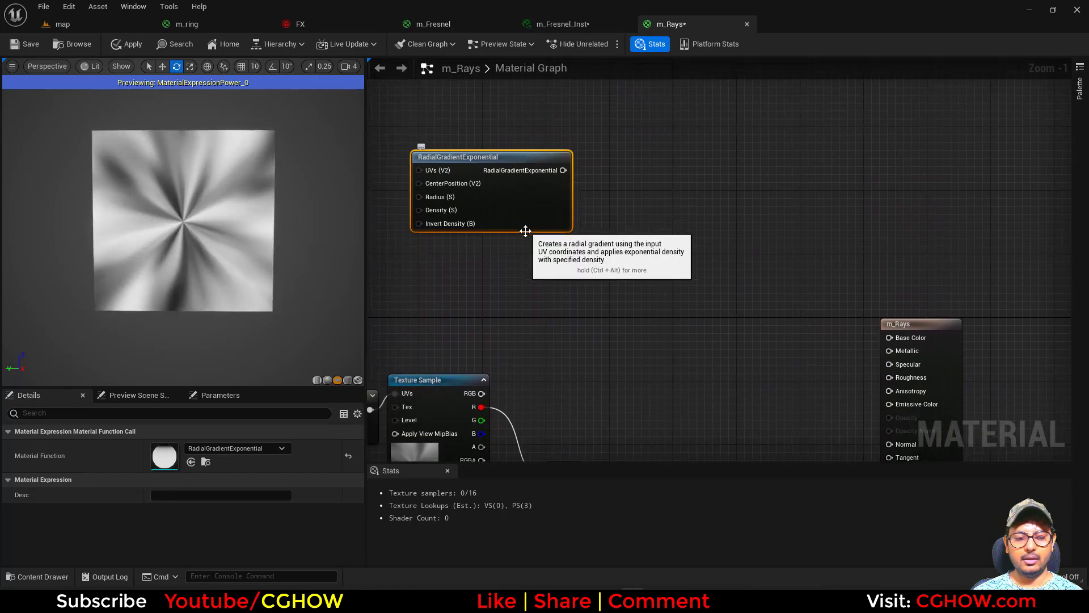
{"action": "key", "text": "ctrl+v"}
{"action": "left_click_drag", "start_coordinate": [622, 340], "coordinate": [480, 296]}
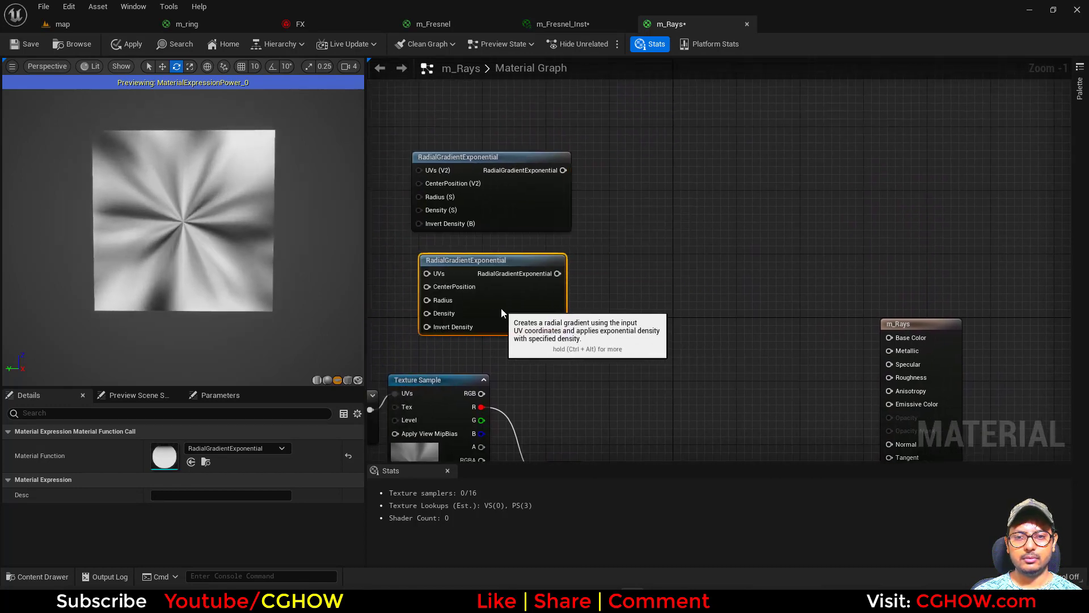
{"action": "right_click_drag", "start_coordinate": [562, 226], "coordinate": [624, 289]}
{"action": "scroll", "coordinate": [647, 298], "scroll_direction": "up", "scroll_amount": 1}
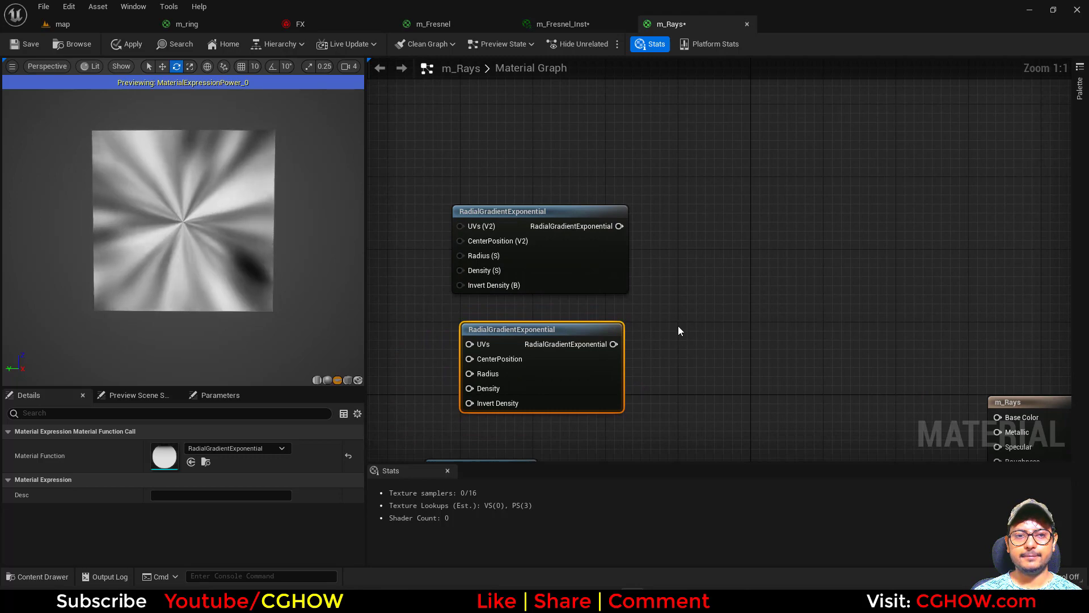
Feed a Constant of 100 into the upper RadialGradientExponential's Density, preview that gradient, and tidy the two nodes' positions
{"action": "right_click_drag", "start_coordinate": [376, 258], "coordinate": [437, 256]}
{"action": "left_click", "coordinate": [437, 256]}
{"action": "left_click_drag", "start_coordinate": [458, 279], "coordinate": [521, 269]}
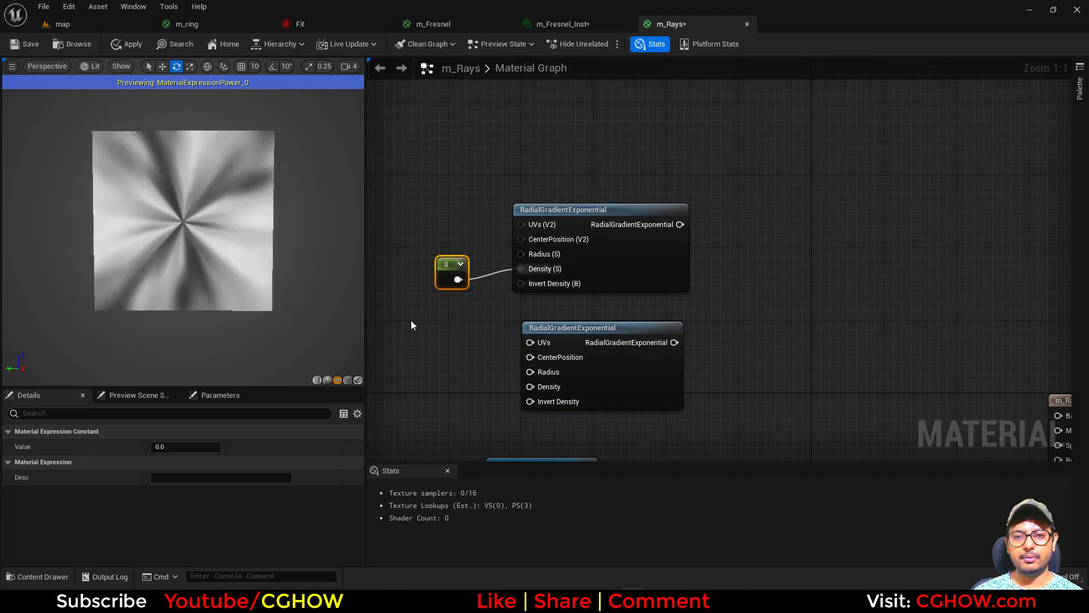
{"action": "left_click", "coordinate": [192, 448]}
{"action": "type", "text": "100"}
{"action": "key", "text": "Return"}
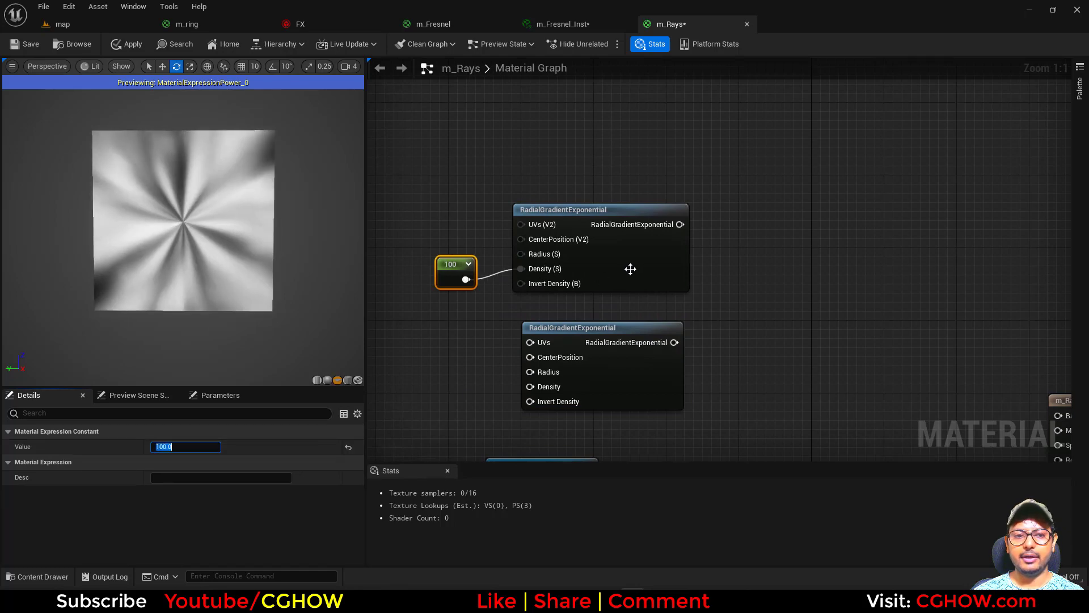
{"action": "left_click", "coordinate": [625, 267]}
{"action": "key", "text": "space"}
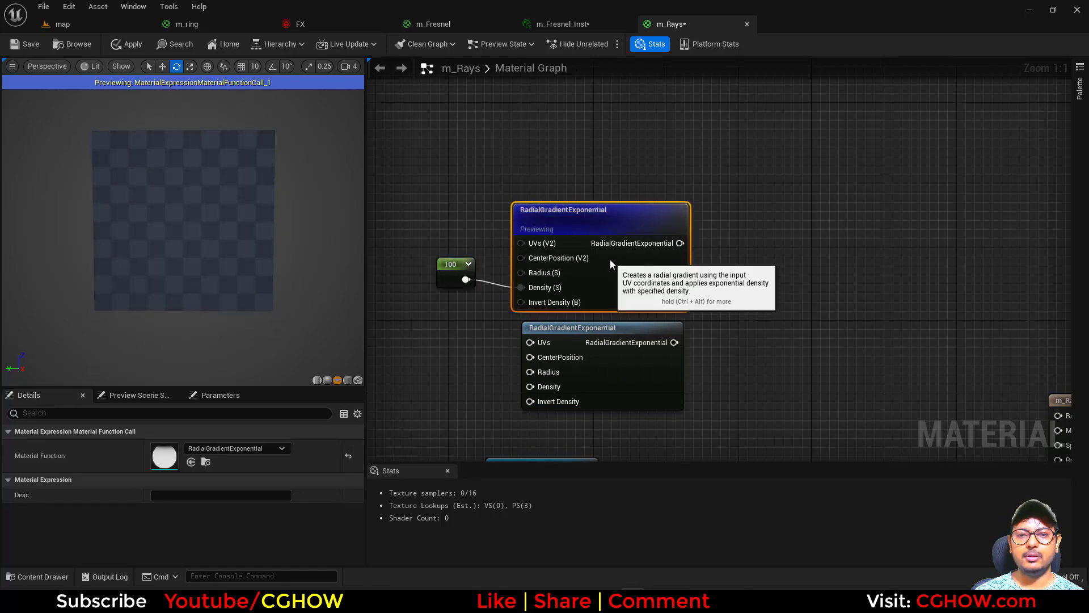
{"action": "left_click_drag", "start_coordinate": [610, 260], "coordinate": [610, 242]}
{"action": "left_click_drag", "start_coordinate": [451, 278], "coordinate": [445, 270]}
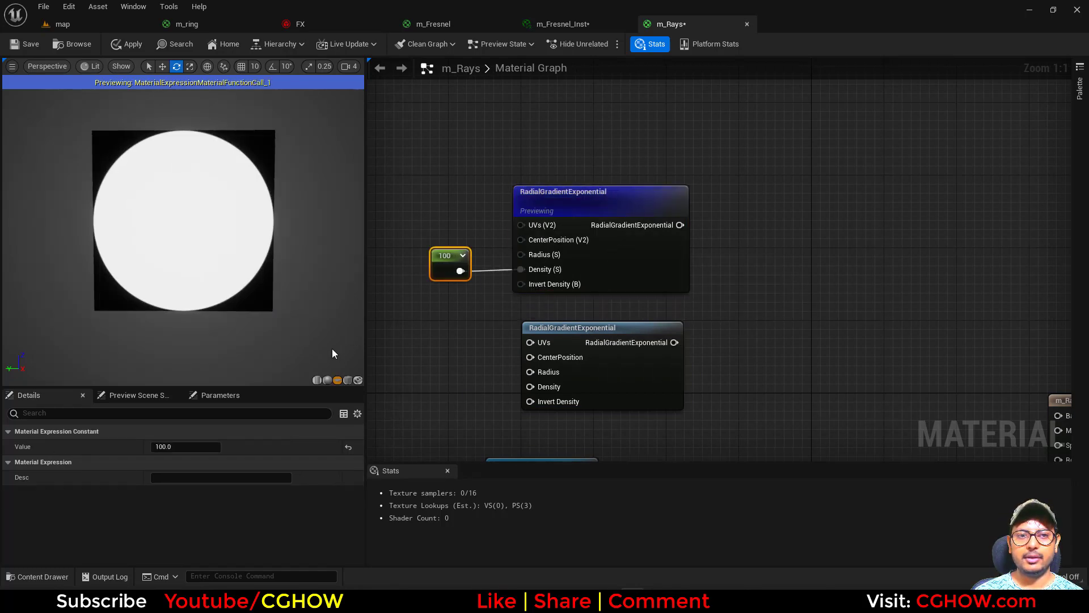
Feed a new Constant of 0.3 into the upper RadialGradientExponential's Radius
{"action": "left_click", "coordinate": [425, 203]}
{"action": "left_click_drag", "start_coordinate": [446, 224], "coordinate": [521, 254]}
{"action": "left_click", "coordinate": [173, 447]}
{"action": "type", "text": "0.3"}
{"action": "key", "text": "Return"}
Add a Subtract node beside the two radial gradients and preview the lower gradient, followed by the upper one
{"action": "right_click_drag", "start_coordinate": [760, 277], "coordinate": [662, 282]}
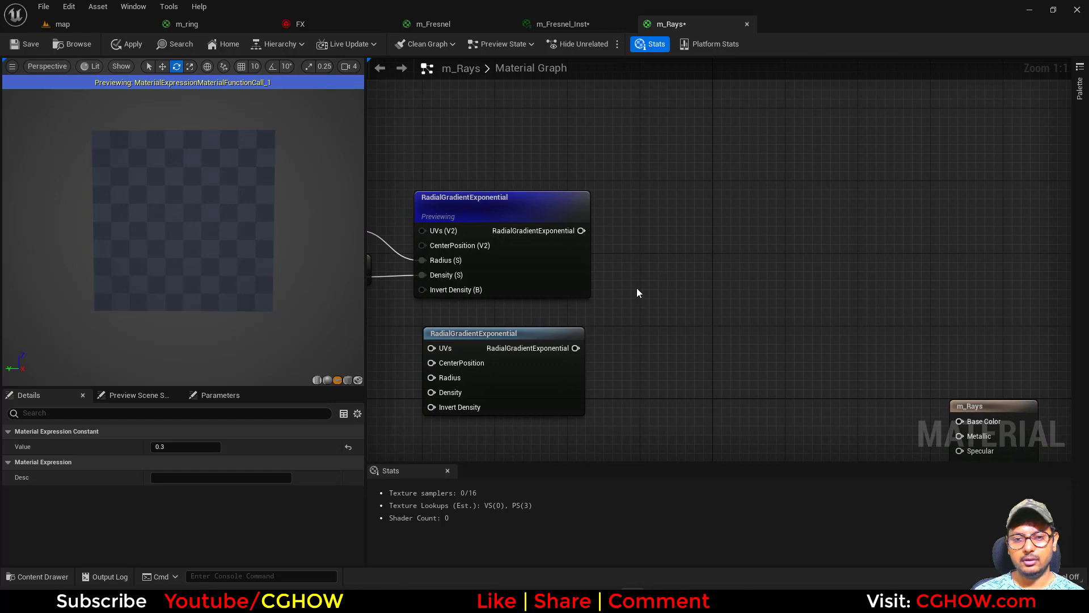
{"action": "right_click", "coordinate": [637, 288]}
{"action": "type", "text": "sub"}
{"action": "left_click", "coordinate": [662, 382]}
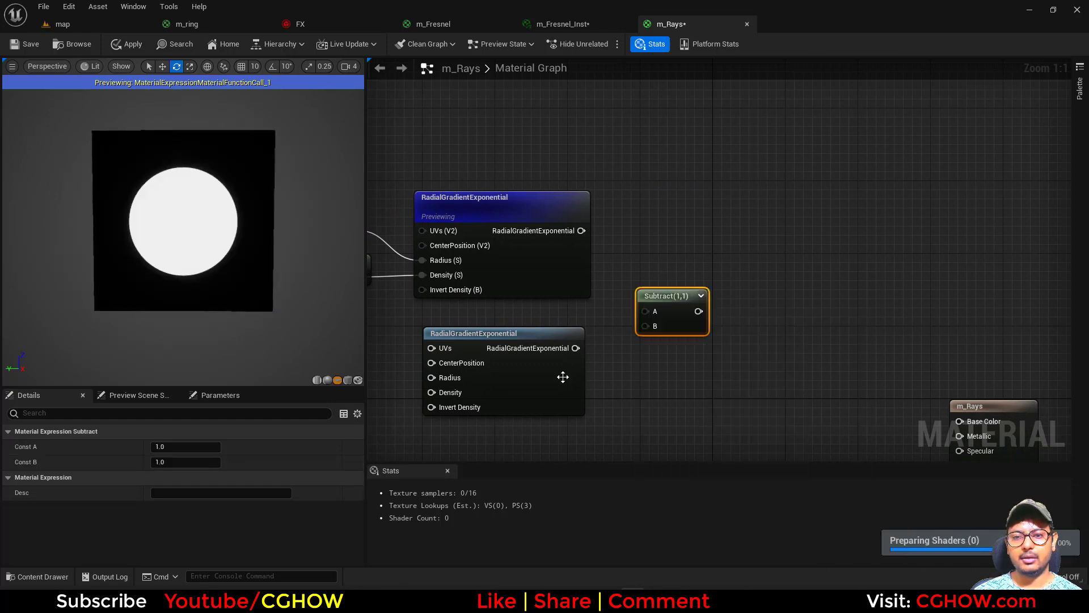
{"action": "left_click", "coordinate": [563, 377]}
{"action": "key", "text": "space"}
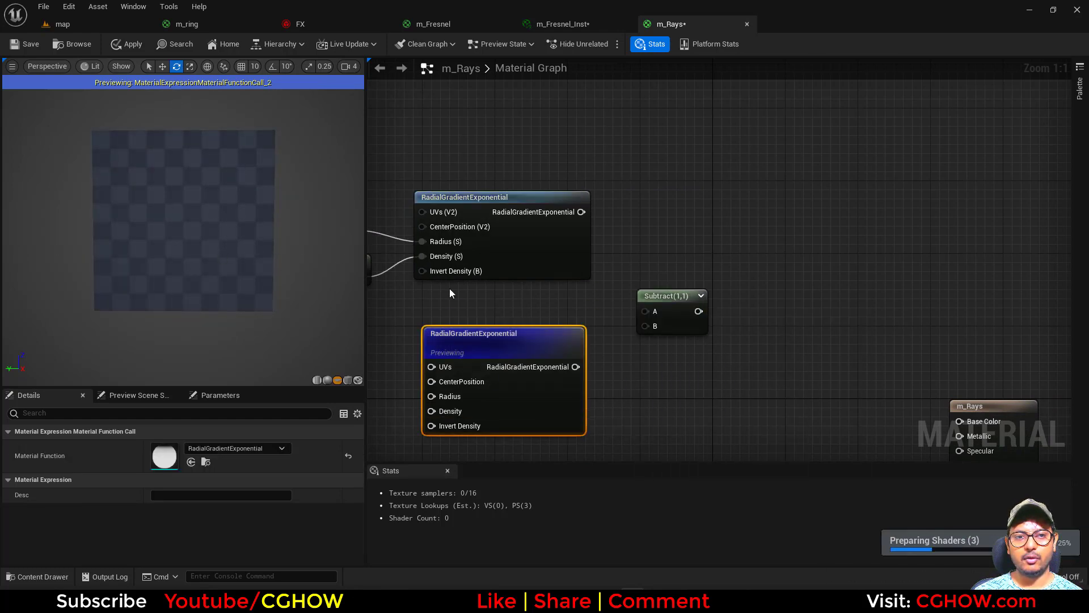
{"action": "left_click", "coordinate": [567, 261]}
{"action": "key", "text": "space"}
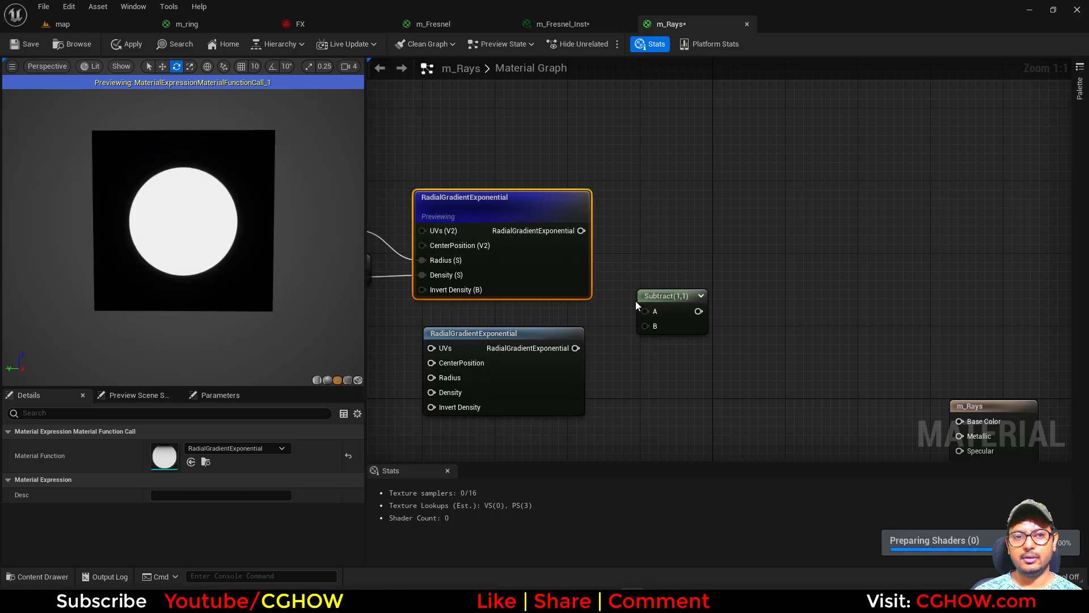
Connect the lower radial gradient to Subtract's A and the upper one to B, and preview the Subtract node
{"action": "left_click_drag", "start_coordinate": [576, 348], "coordinate": [648, 326]}
{"action": "left_click_drag", "start_coordinate": [581, 231], "coordinate": [648, 311]}
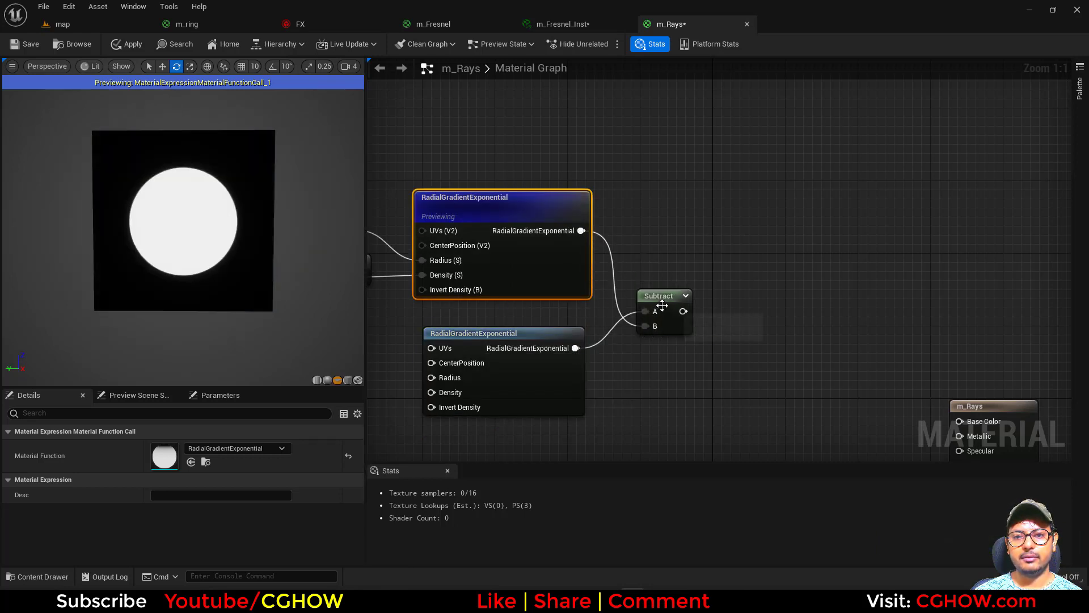
{"action": "left_click", "coordinate": [662, 306]}
{"action": "key", "text": "space"}
Try combining the Subtract result in A and the Power result in B with a new Add node, and preview it
{"action": "right_click_drag", "start_coordinate": [705, 390], "coordinate": [607, 307]}
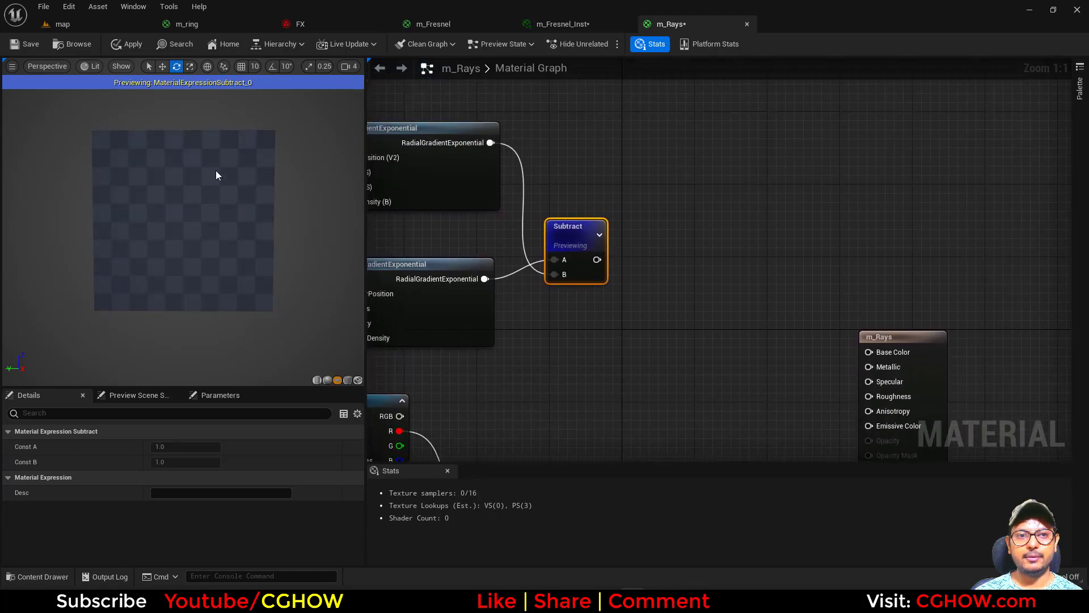
{"action": "right_click_drag", "start_coordinate": [668, 412], "coordinate": [632, 242]}
{"action": "right_click_drag", "start_coordinate": [618, 299], "coordinate": [640, 314]}
{"action": "key", "text": "a"}
{"action": "left_click", "coordinate": [632, 292]}
{"action": "left_click_drag", "start_coordinate": [596, 378], "coordinate": [640, 328]}
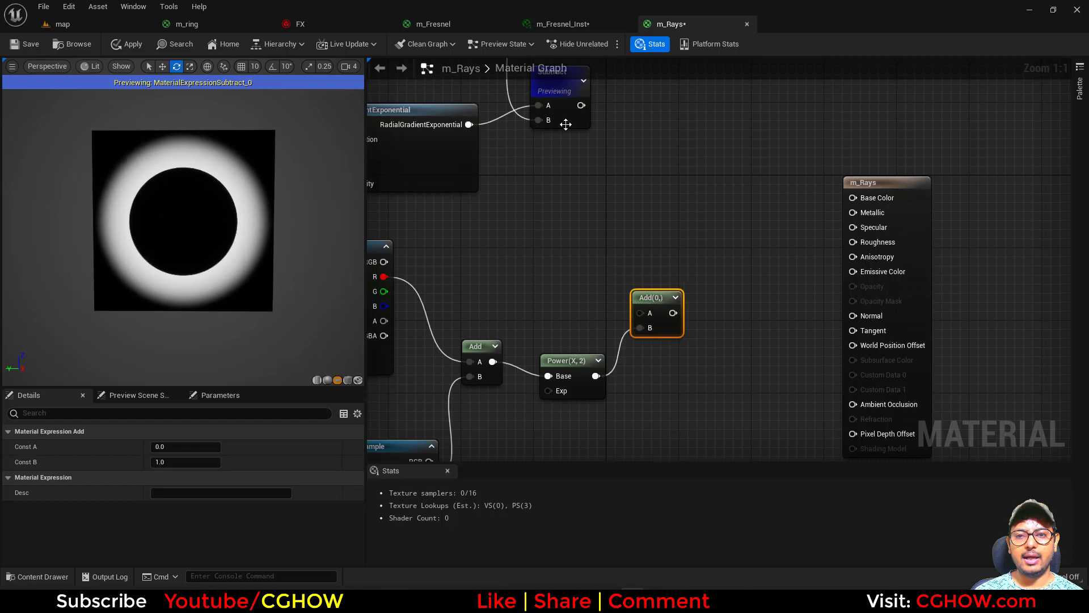
{"action": "left_click_drag", "start_coordinate": [581, 105], "coordinate": [644, 312]}
{"action": "key", "text": "space"}
Move the material output node further from the graph and reposition the previewed Add node slightly
{"action": "right_click_drag", "start_coordinate": [728, 280], "coordinate": [571, 285]}
{"action": "left_click_drag", "start_coordinate": [743, 224], "coordinate": [849, 225]}
{"action": "left_click_drag", "start_coordinate": [503, 308], "coordinate": [513, 292]}
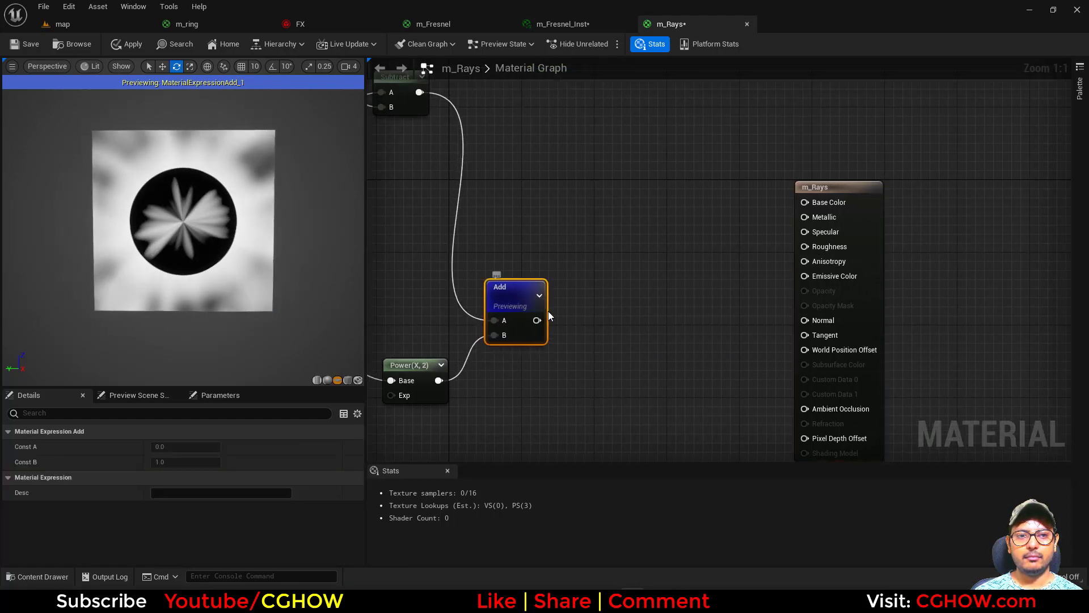
Insert a Saturate node between the Subtract output and input A of the previewed Add node
{"action": "scroll", "coordinate": [560, 312], "scroll_direction": "down", "scroll_amount": 1}
{"action": "right_click_drag", "start_coordinate": [460, 285], "coordinate": [595, 364]}
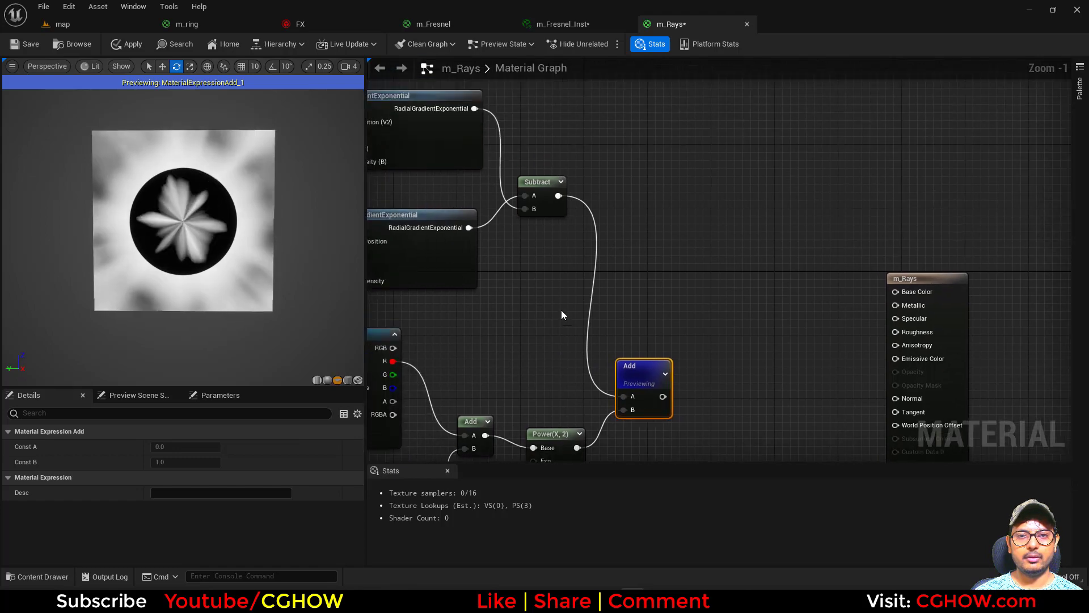
{"action": "right_click", "coordinate": [556, 255]}
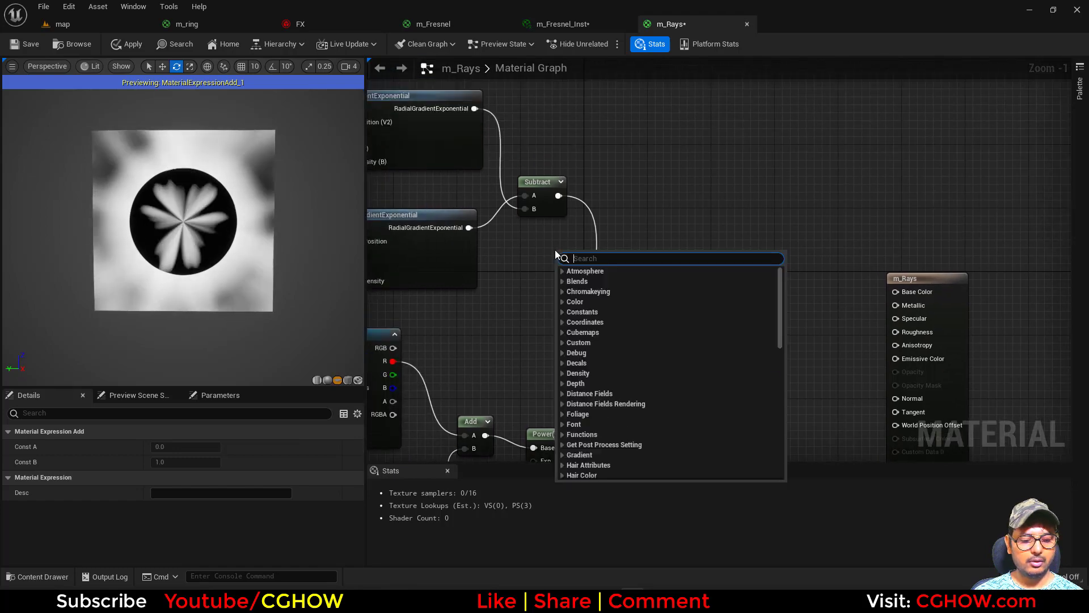
{"action": "type", "text": "sa"}
{"action": "left_click", "coordinate": [580, 378]}
{"action": "left_click_drag", "start_coordinate": [559, 196], "coordinate": [624, 396]}
{"action": "right_click_drag", "start_coordinate": [625, 396], "coordinate": [651, 301]}
Preview the Subtract node on its own and shift the Saturate node slightly
{"action": "left_click", "coordinate": [602, 363]}
{"action": "right_click_drag", "start_coordinate": [611, 377], "coordinate": [610, 392]}
{"action": "right_click_drag", "start_coordinate": [567, 143], "coordinate": [628, 227]}
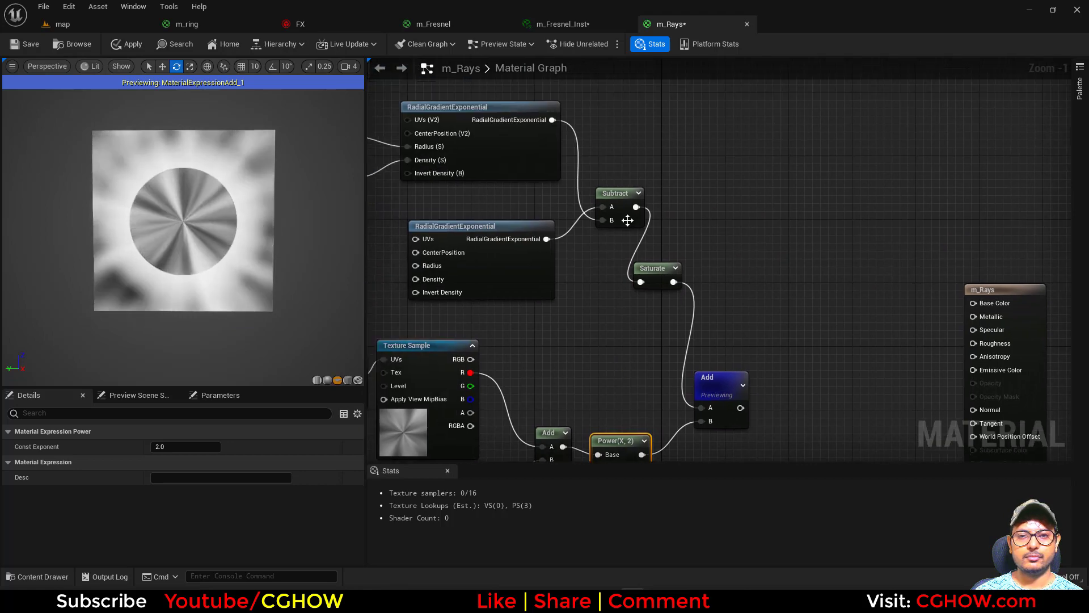
{"action": "left_click", "coordinate": [627, 230]}
{"action": "key", "text": "space"}
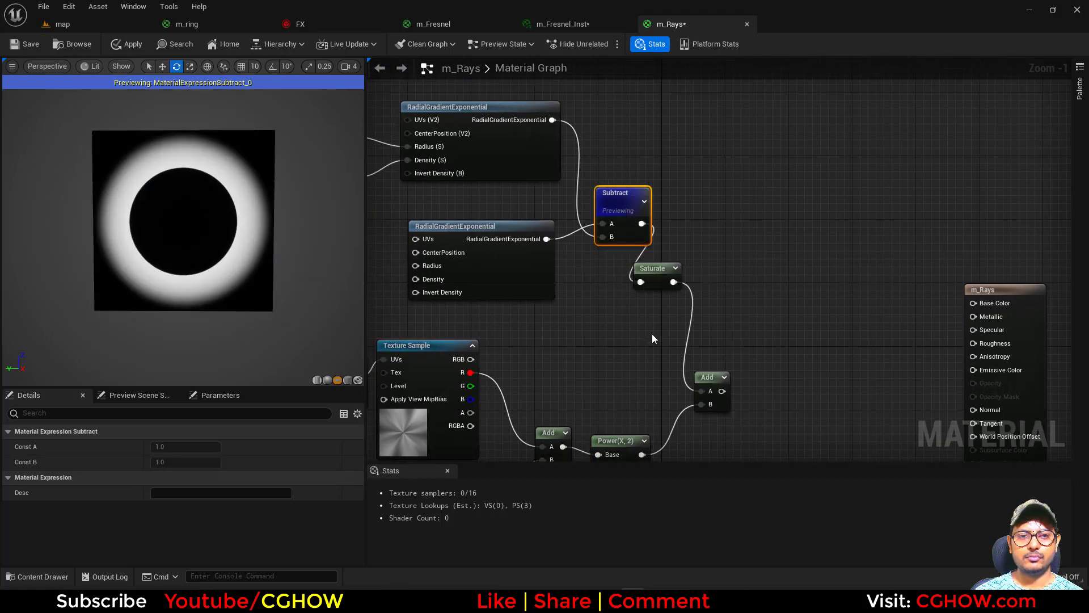
{"action": "left_click_drag", "start_coordinate": [665, 288], "coordinate": [671, 294]}
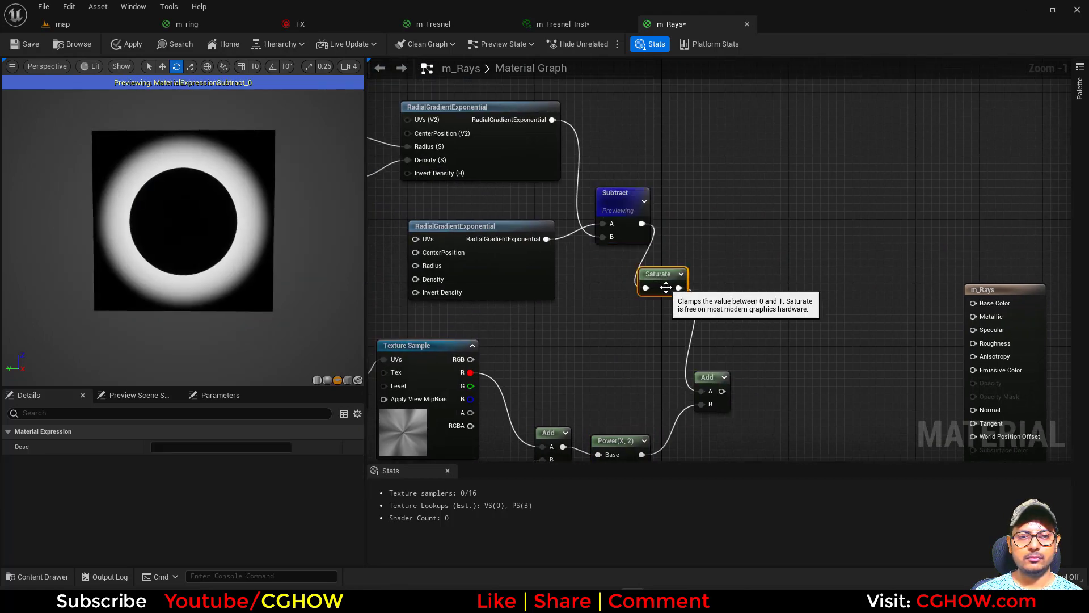
Replace the Add node after Saturate with a Multiply taking Saturate in A and Power in B, and preview it
{"action": "left_click", "coordinate": [717, 386]}
{"action": "right_click_drag", "start_coordinate": [565, 348], "coordinate": [544, 275]}
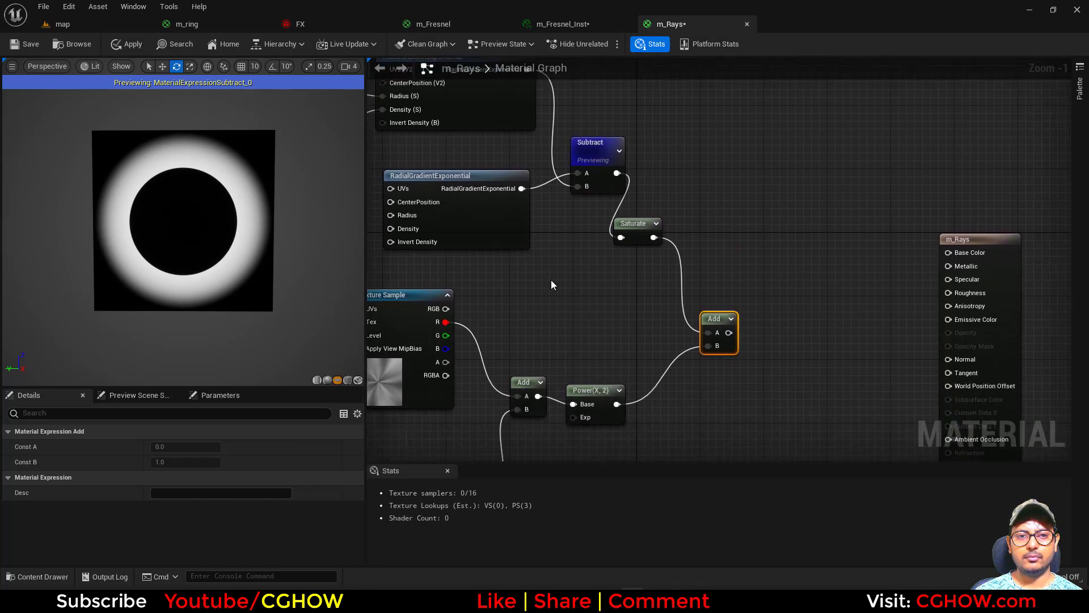
{"action": "key", "text": "Delete"}
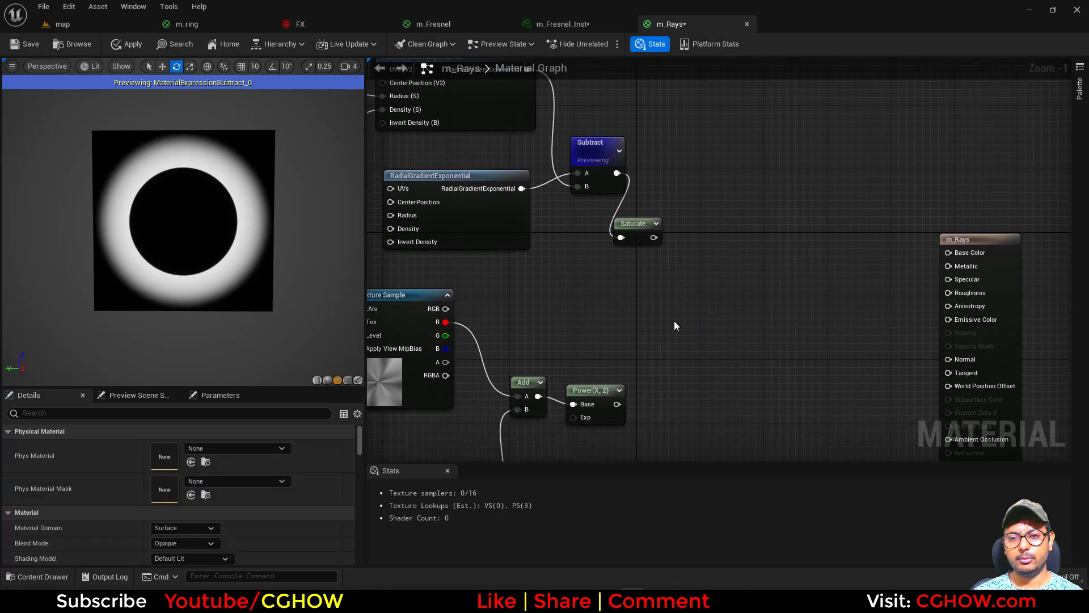
{"action": "left_click", "coordinate": [663, 303]}
{"action": "left_click_drag", "start_coordinate": [618, 404], "coordinate": [671, 336]}
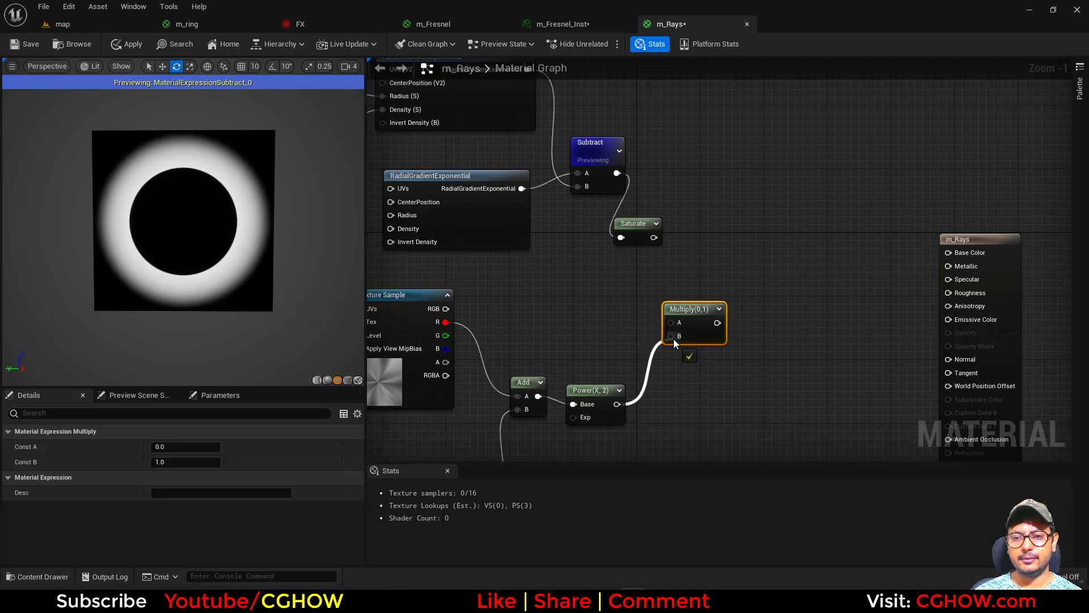
{"action": "left_click_drag", "start_coordinate": [654, 237], "coordinate": [672, 322]}
{"action": "key", "text": "space"}
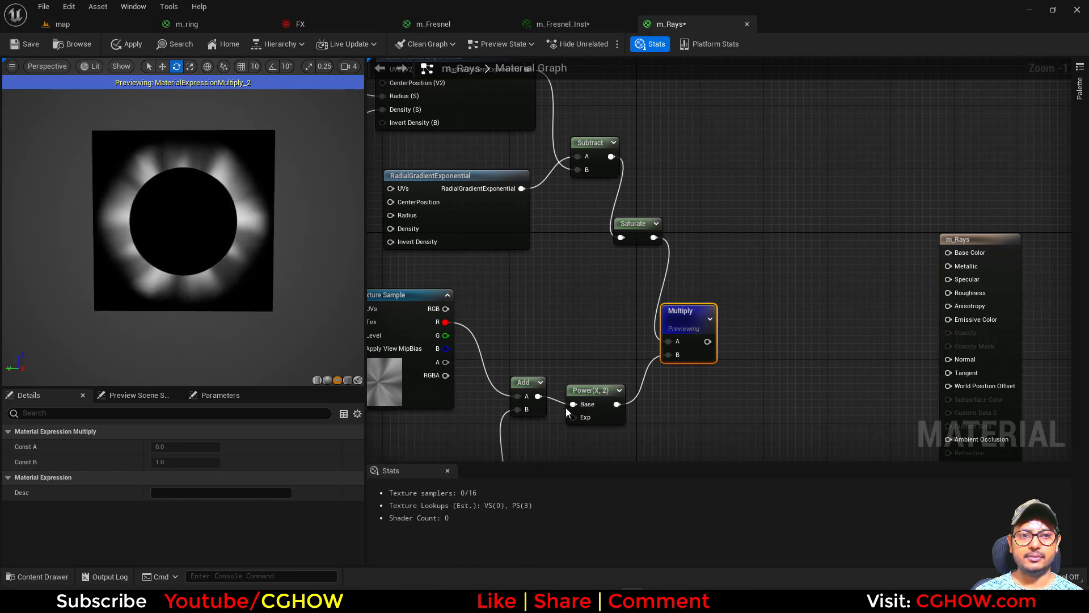
Add a second Power node after the Multiply and feed the Multiply result into its Base
{"action": "right_click_drag", "start_coordinate": [752, 390], "coordinate": [652, 322]}
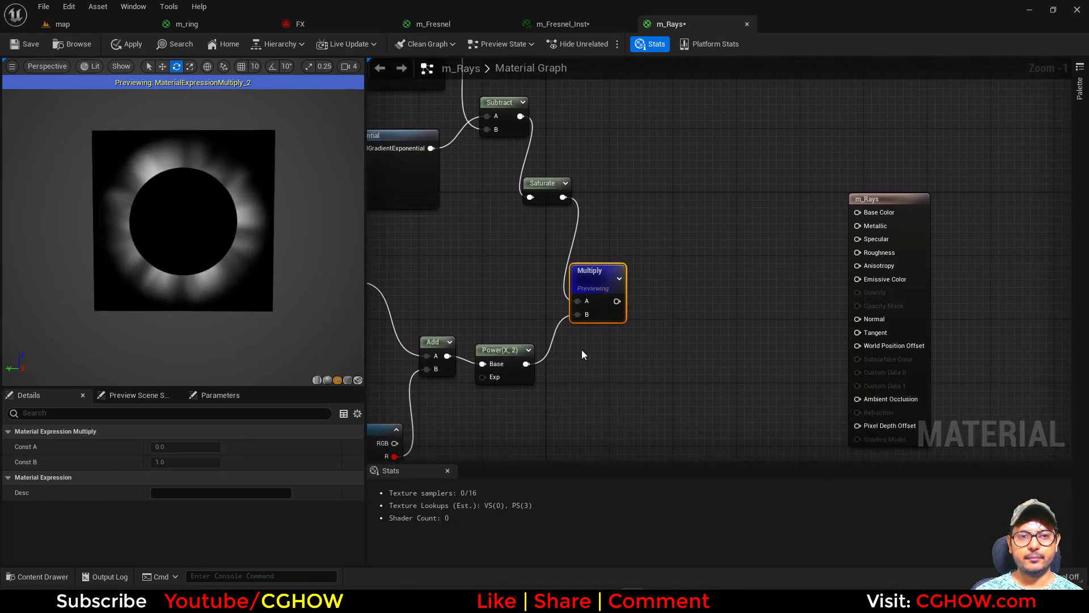
{"action": "right_click_drag", "start_coordinate": [610, 366], "coordinate": [626, 388]}
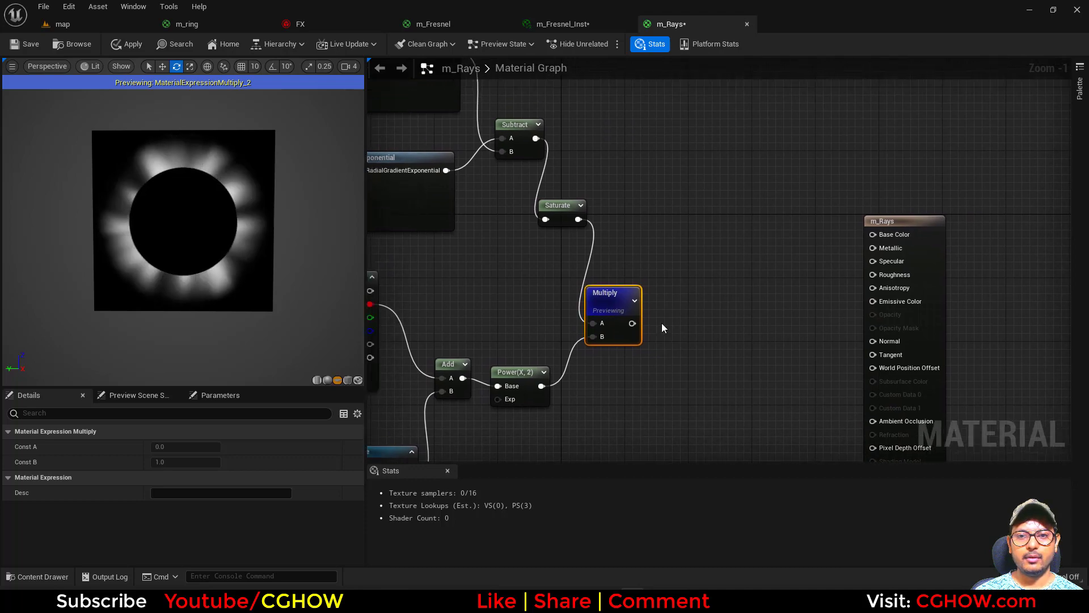
{"action": "left_click", "coordinate": [672, 304]}
{"action": "key", "text": "e"}
{"action": "left_click", "coordinate": [660, 301]}
{"action": "left_click_drag", "start_coordinate": [632, 323], "coordinate": [665, 316]}
Add a Dynamic Parameter node and connect its first two outputs to the Exp inputs of the first and second Power nodes
{"action": "right_click_drag", "start_coordinate": [505, 409], "coordinate": [550, 335]}
{"action": "right_click_drag", "start_coordinate": [581, 399], "coordinate": [602, 304]}
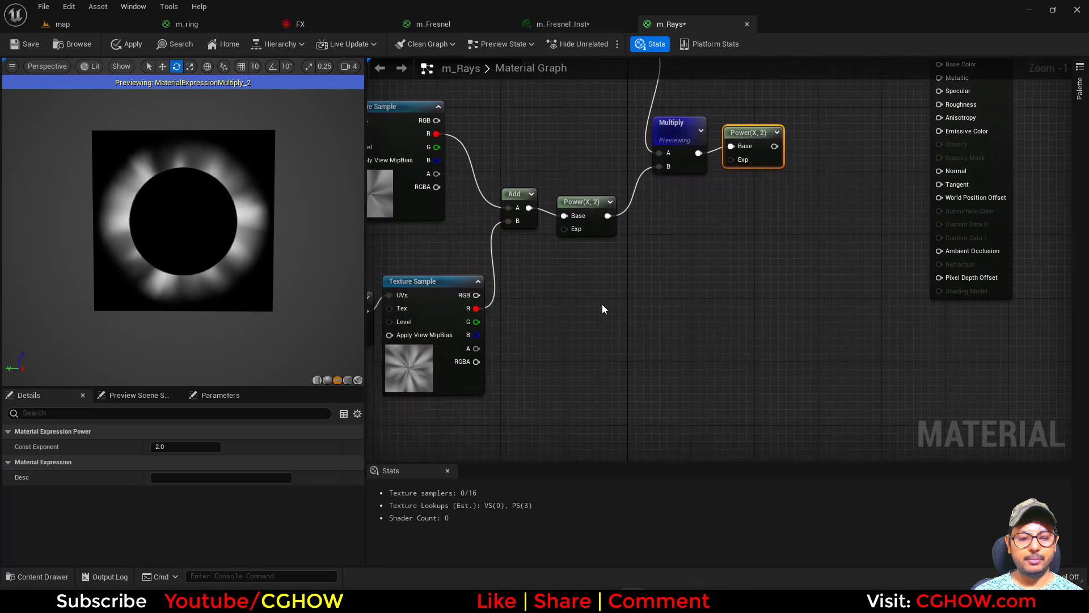
{"action": "right_click", "coordinate": [602, 305]}
{"action": "type", "text": "dyn"}
{"action": "left_click", "coordinate": [635, 369]}
{"action": "left_click_drag", "start_coordinate": [676, 332], "coordinate": [564, 229]}
{"action": "left_click_drag", "start_coordinate": [676, 346], "coordinate": [731, 160]}
Name the first two parameters of the Dynamic Parameter node p1 and p2
{"action": "left_click", "coordinate": [183, 463]}
{"action": "type", "text": "p1"}
{"action": "key", "text": "Tab"}
{"action": "type", "text": "p2"}
Add a Particle Color node and connect its colour output to the material's Emissive Color
{"action": "right_click_drag", "start_coordinate": [741, 316], "coordinate": [620, 453]}
{"action": "right_click", "coordinate": [678, 173]}
{"action": "type", "text": "par"}
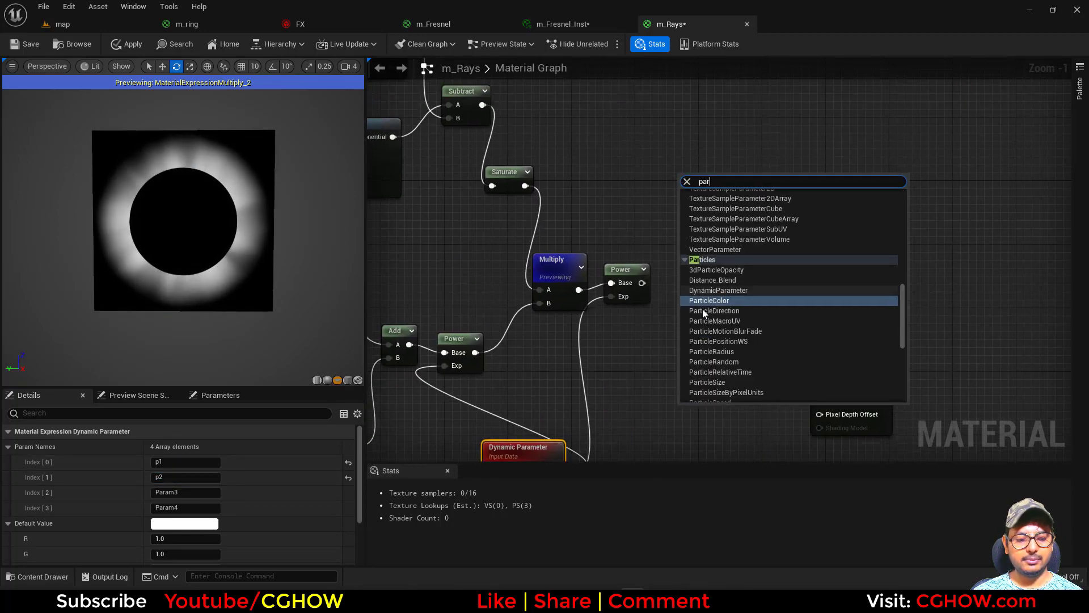
{"action": "left_click", "coordinate": [709, 301]}
{"action": "left_click_drag", "start_coordinate": [734, 201], "coordinate": [821, 268]}
Multiply the Particle Color alpha with the second Power result, feed it into Opacity, and select the material output node
{"action": "left_click", "coordinate": [716, 291]}
{"action": "key", "text": "m"}
{"action": "left_click", "coordinate": [712, 292]}
{"action": "left_click_drag", "start_coordinate": [613, 283], "coordinate": [724, 325]}
{"action": "left_click_drag", "start_coordinate": [735, 255], "coordinate": [820, 281]}
{"action": "left_click", "coordinate": [834, 287]}
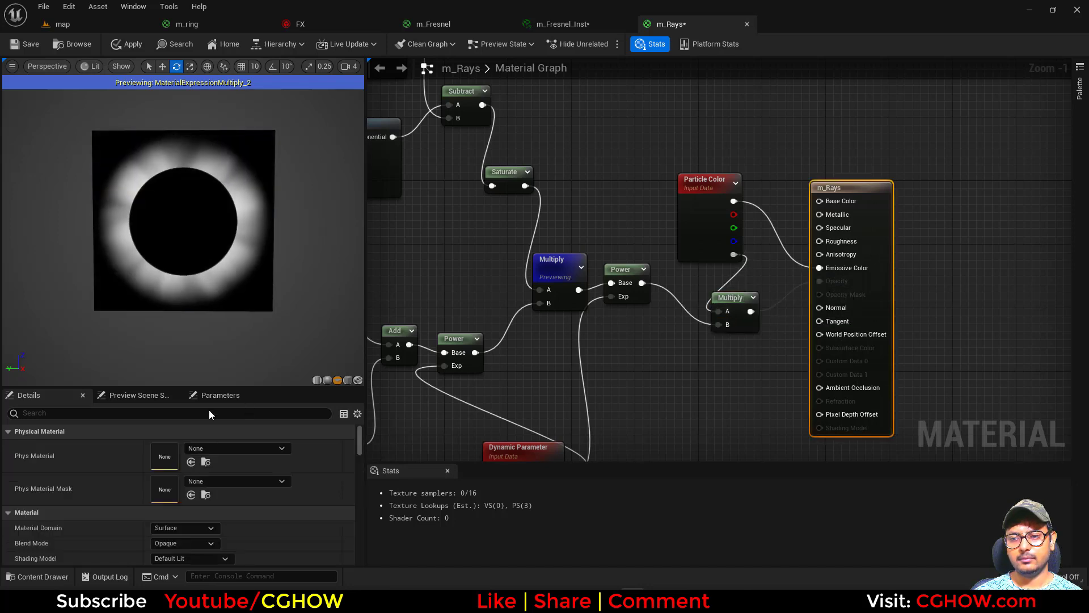
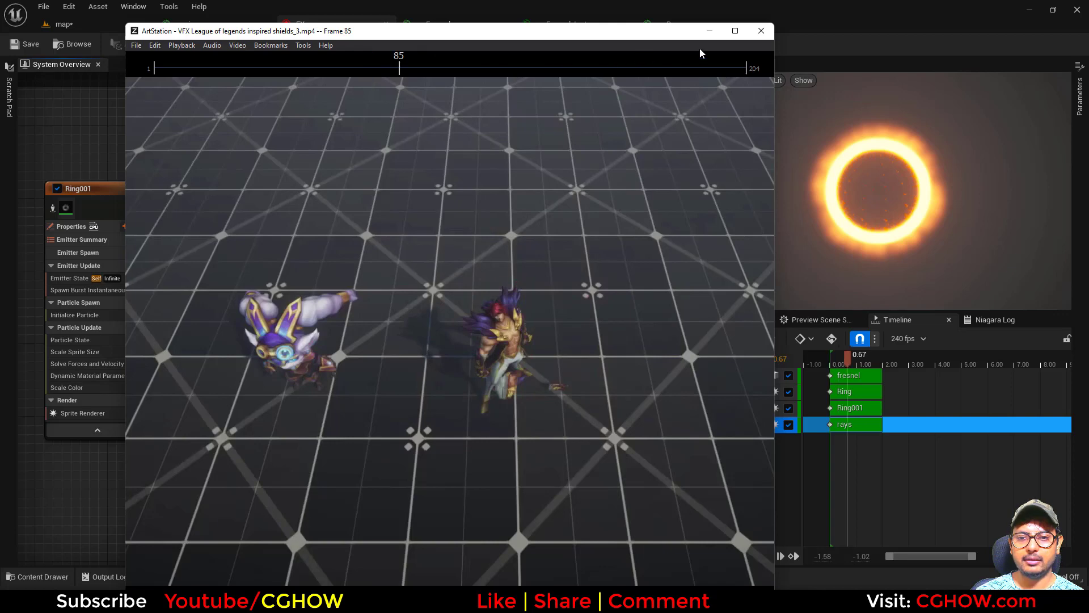
Minimize the reference video, save the FX system, and save the modified m_Fresnel_Inst and map from the level editor
{"action": "left_click", "coordinate": [708, 31]}
{"action": "left_click", "coordinate": [25, 44]}
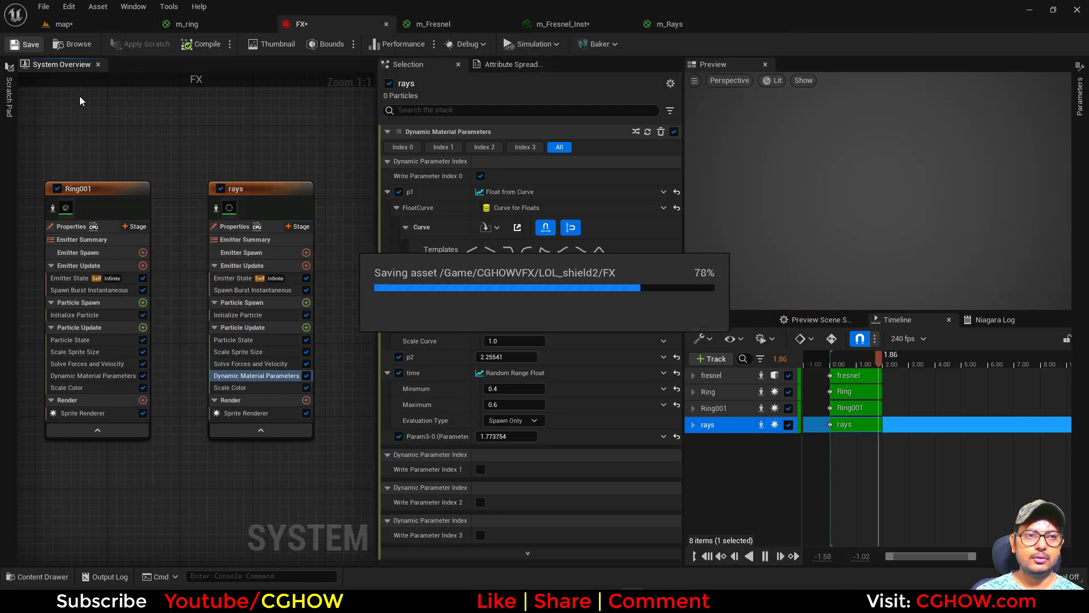
{"action": "left_click", "coordinate": [69, 45]}
{"action": "key", "text": "ctrl+shift+s"}
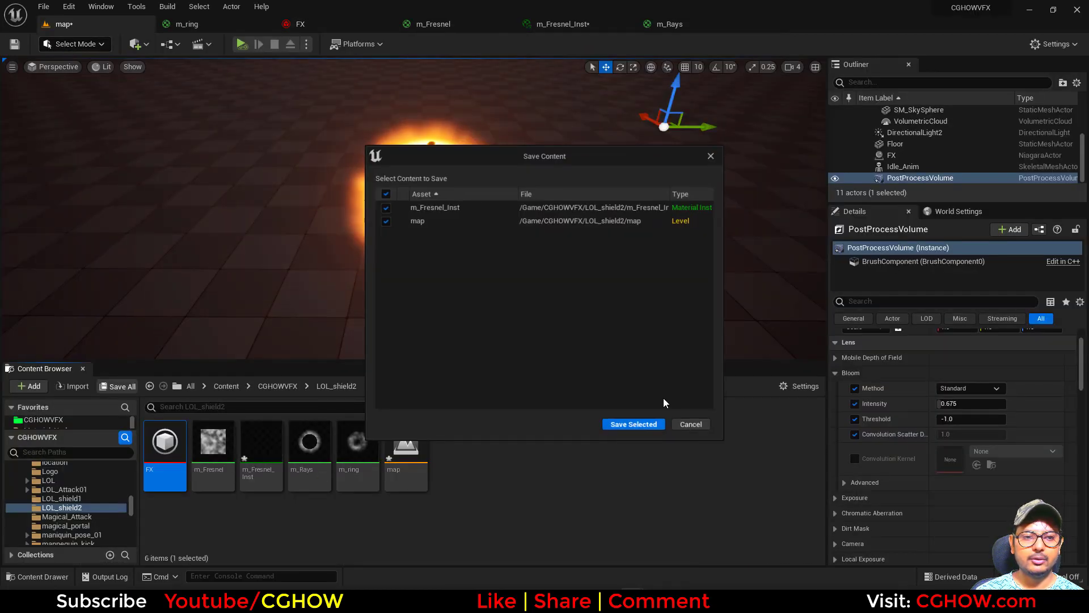
{"action": "left_click", "coordinate": [633, 424]}
Create a new material named m_ash in the LOL_shield2 folder and open it for editing
{"action": "right_click", "coordinate": [501, 460]}
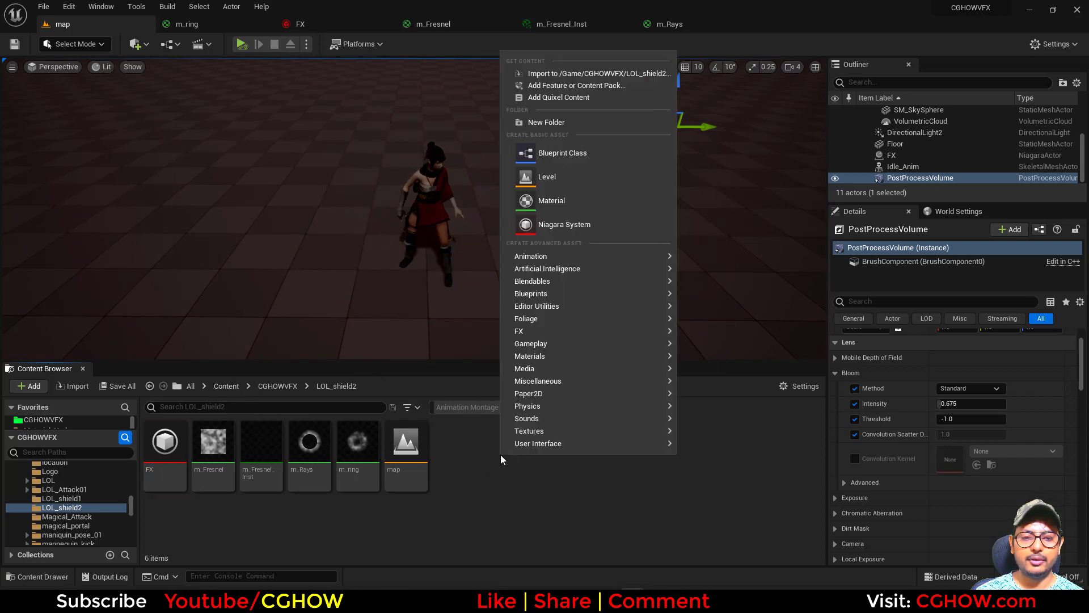
{"action": "mouse_move", "coordinate": [513, 444]}
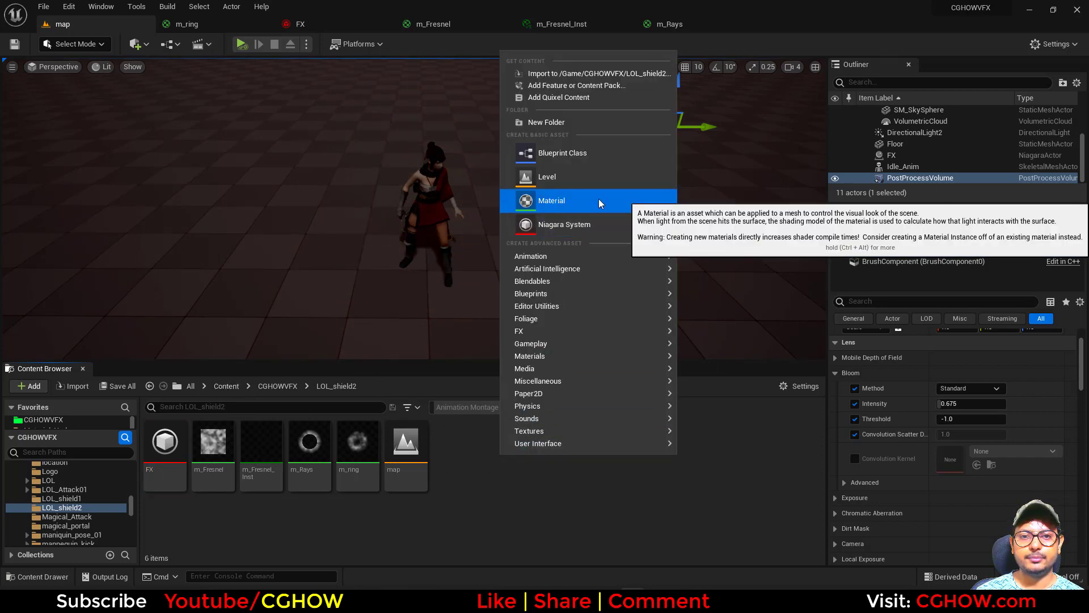
{"action": "left_click", "coordinate": [584, 201]}
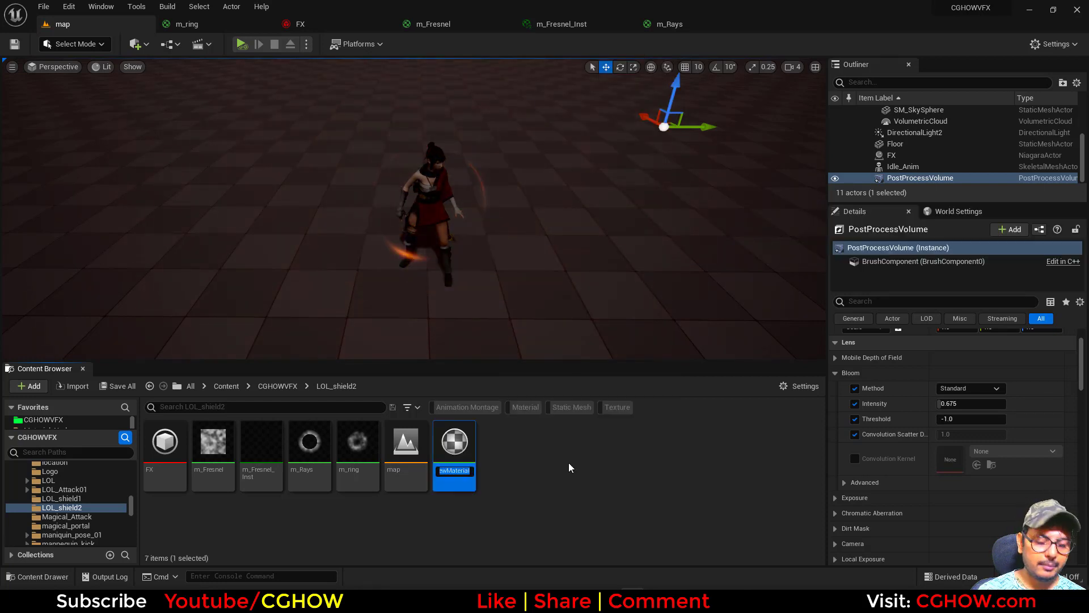
{"action": "type", "text": "m_"}
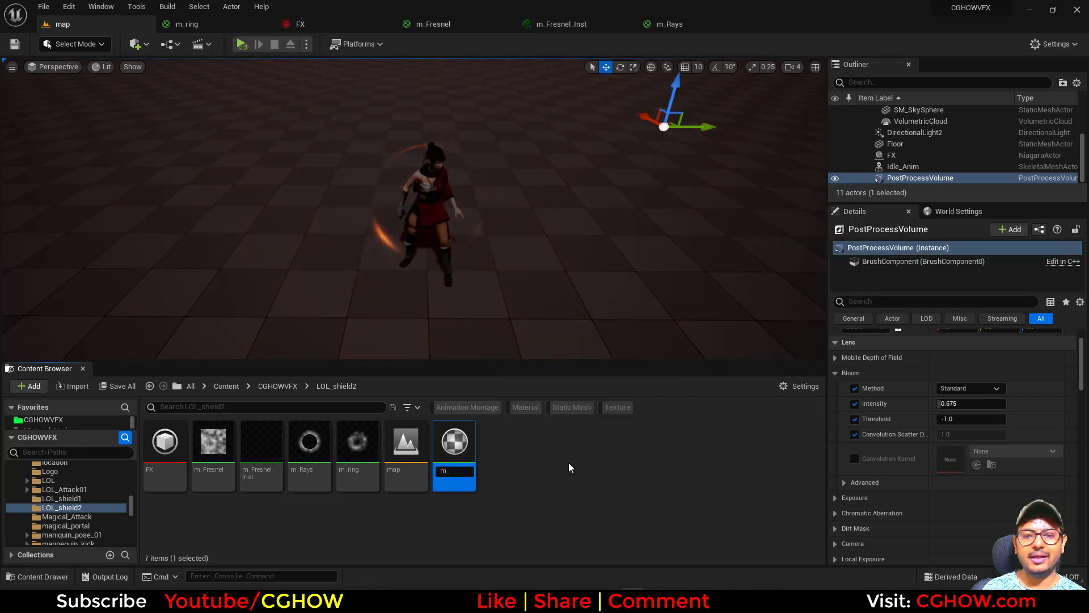
{"action": "type", "text": "ash"}
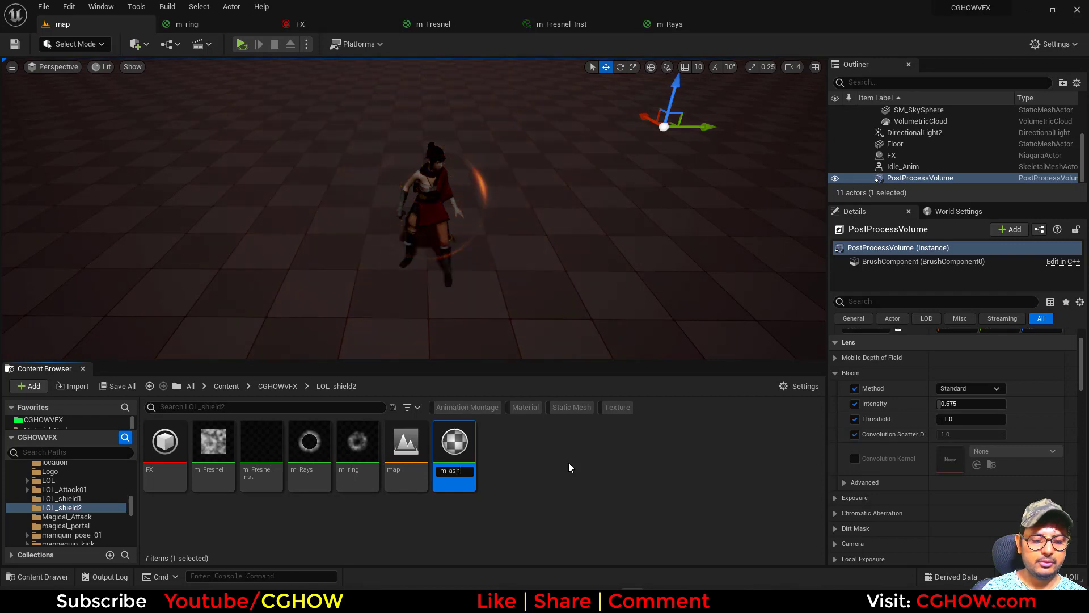
{"action": "key", "text": "Return"}
{"action": "key", "text": "Return"}
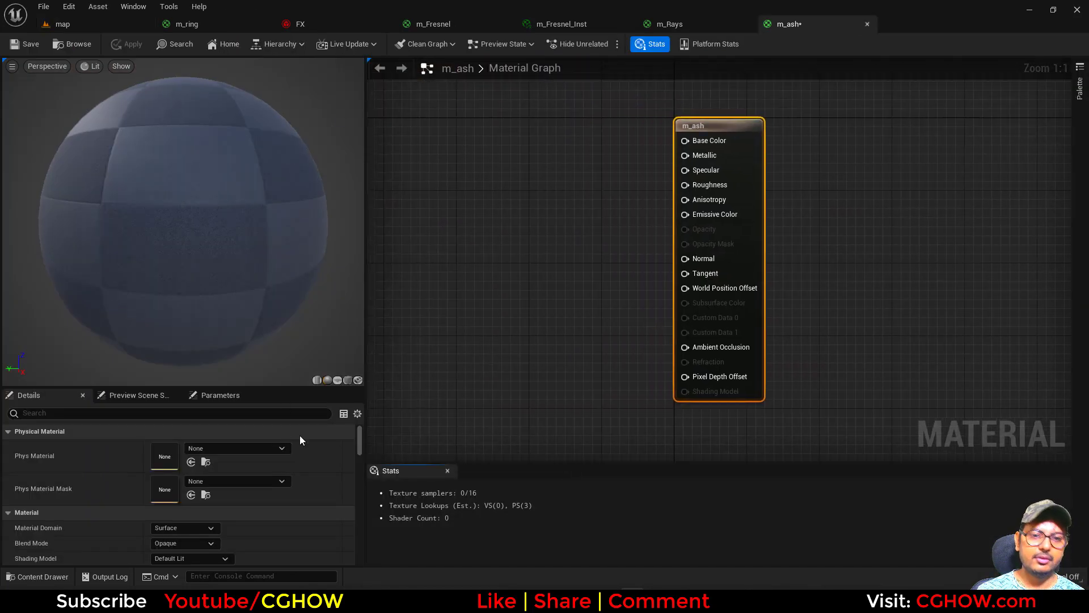
Preview the material on a plane and add a Texture Sample node using the T_Noise_Aura_Blur_01 texture
{"action": "left_click", "coordinate": [337, 380]}
{"action": "right_click_drag", "start_coordinate": [542, 288], "coordinate": [649, 285]}
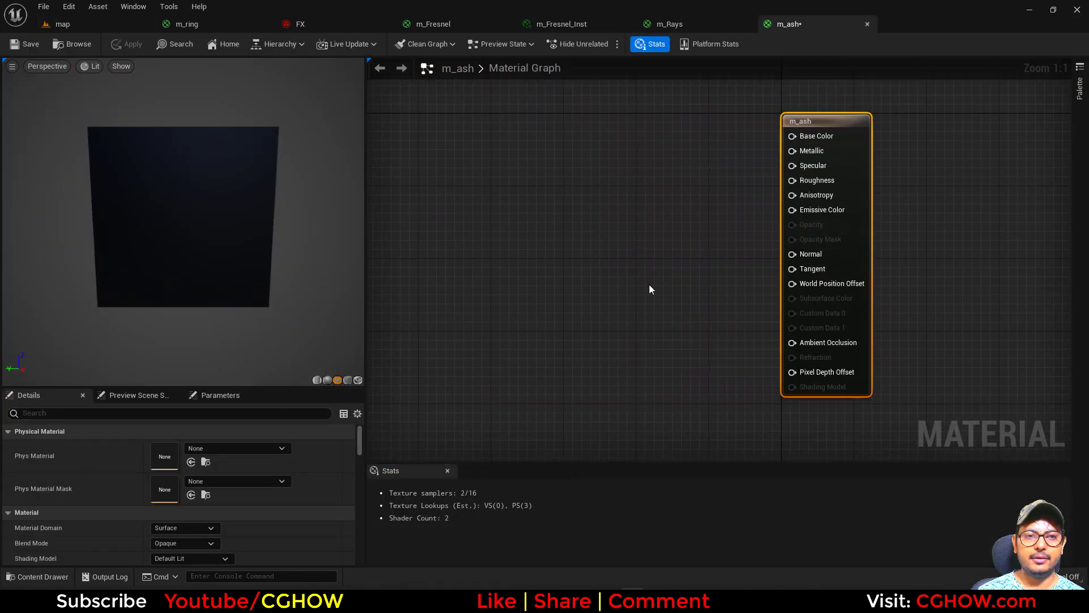
{"action": "left_click", "coordinate": [500, 218]}
{"action": "scroll", "coordinate": [202, 509], "scroll_direction": "down", "scroll_amount": 3}
{"action": "left_click", "coordinate": [217, 480]}
{"action": "type", "text": "a"}
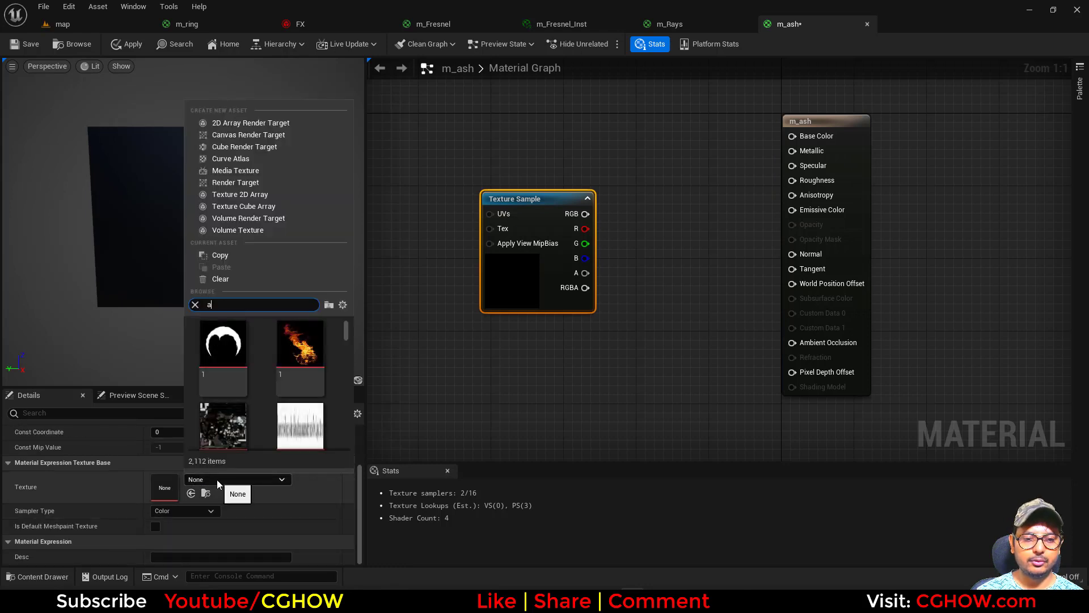
{"action": "type", "text": "ura"}
{"action": "scroll", "coordinate": [283, 391], "scroll_direction": "down", "scroll_amount": 3}
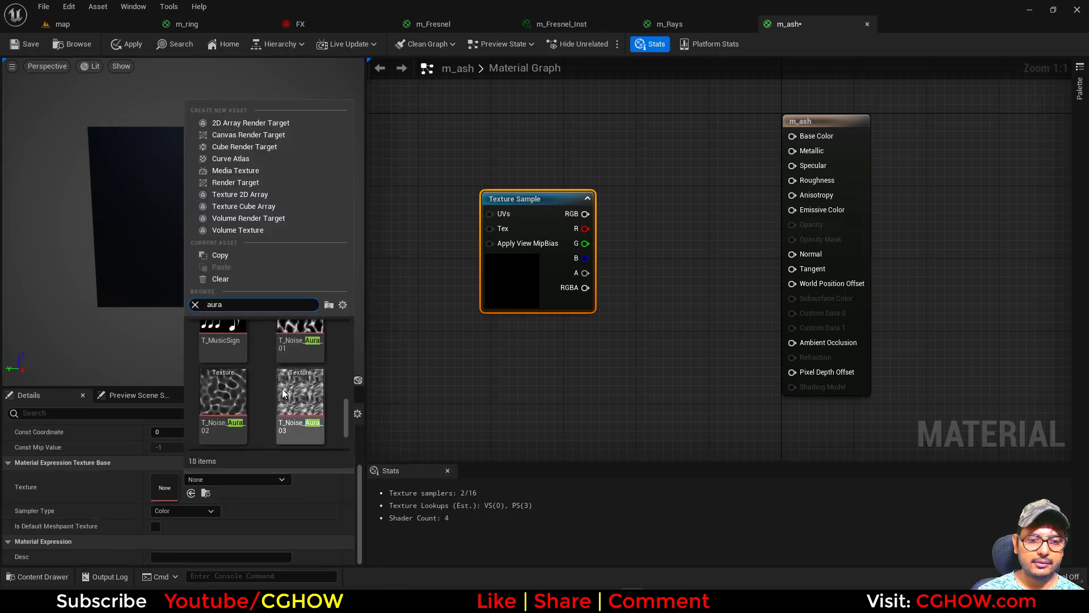
{"action": "scroll", "coordinate": [282, 392], "scroll_direction": "down", "scroll_amount": 2}
{"action": "left_click", "coordinate": [225, 404]}
{"action": "left_click_drag", "start_coordinate": [522, 298], "coordinate": [478, 256]}
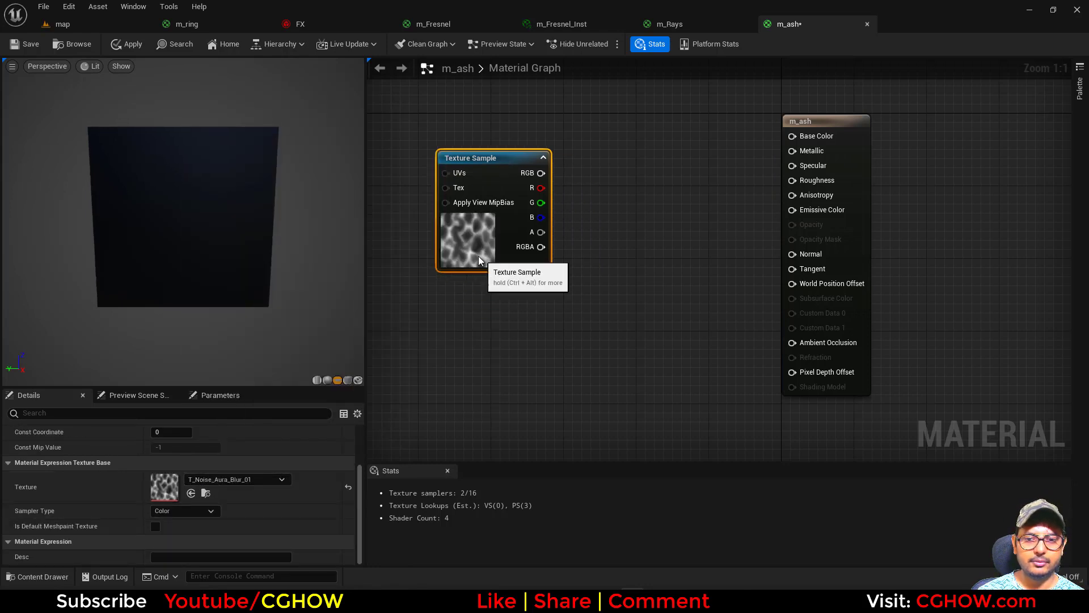
Add a RadialGradientExponential node below the texture sample and preview its output
{"action": "right_click_drag", "start_coordinate": [470, 287], "coordinate": [504, 258]}
{"action": "left_click", "coordinate": [504, 257]}
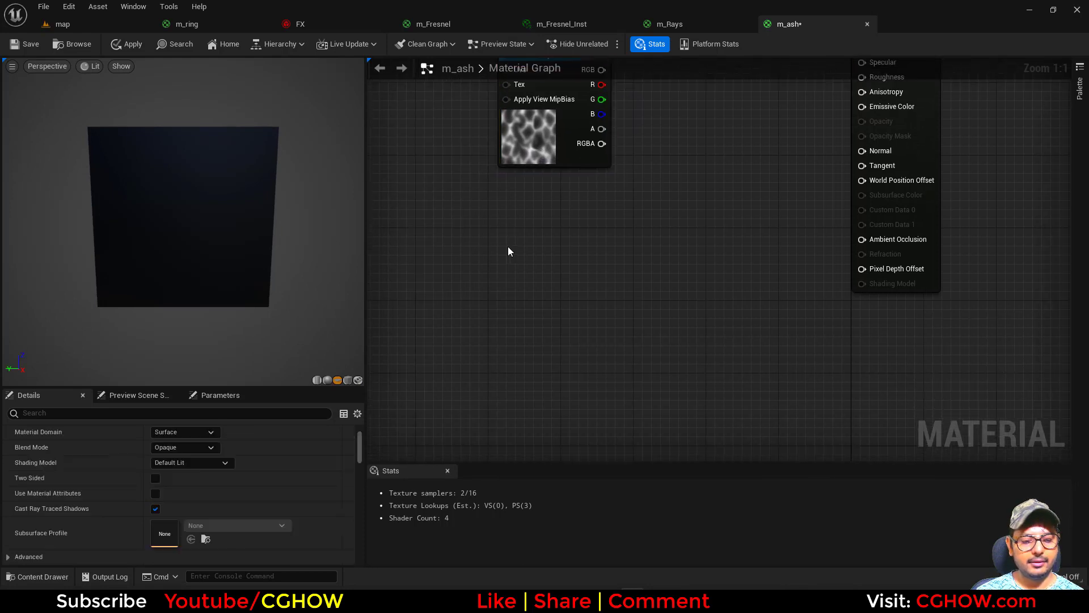
{"action": "right_click", "coordinate": [519, 232]}
{"action": "type", "text": "rad"}
{"action": "left_click", "coordinate": [576, 354]}
{"action": "key", "text": "space"}
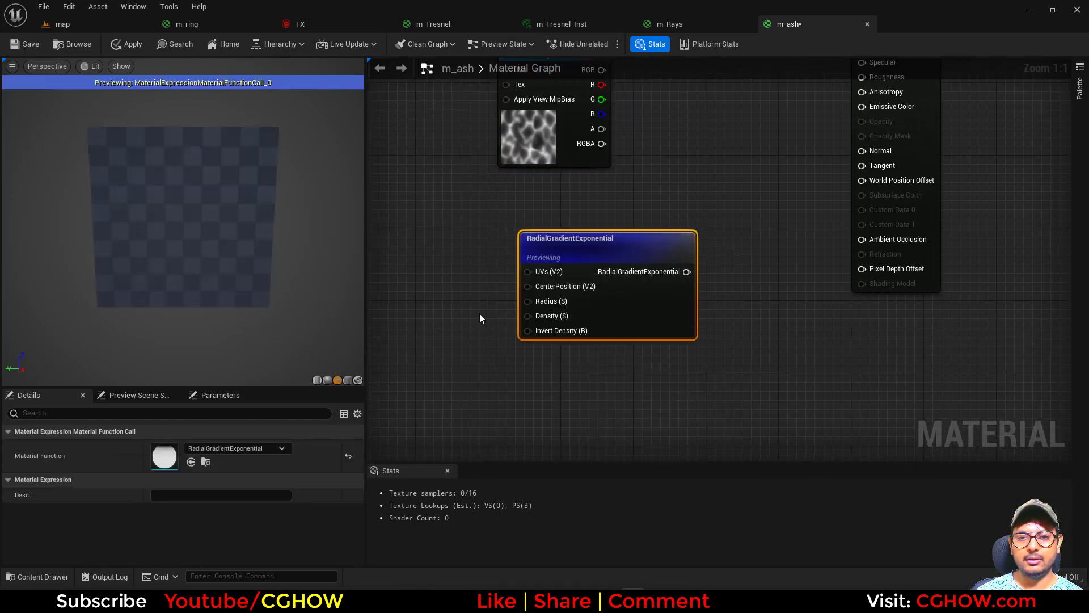
{"action": "right_click_drag", "start_coordinate": [431, 331], "coordinate": [562, 350]}
{"action": "left_click", "coordinate": [489, 259]}
{"action": "key", "text": "t"}
{"action": "left_click", "coordinate": [423, 250]}
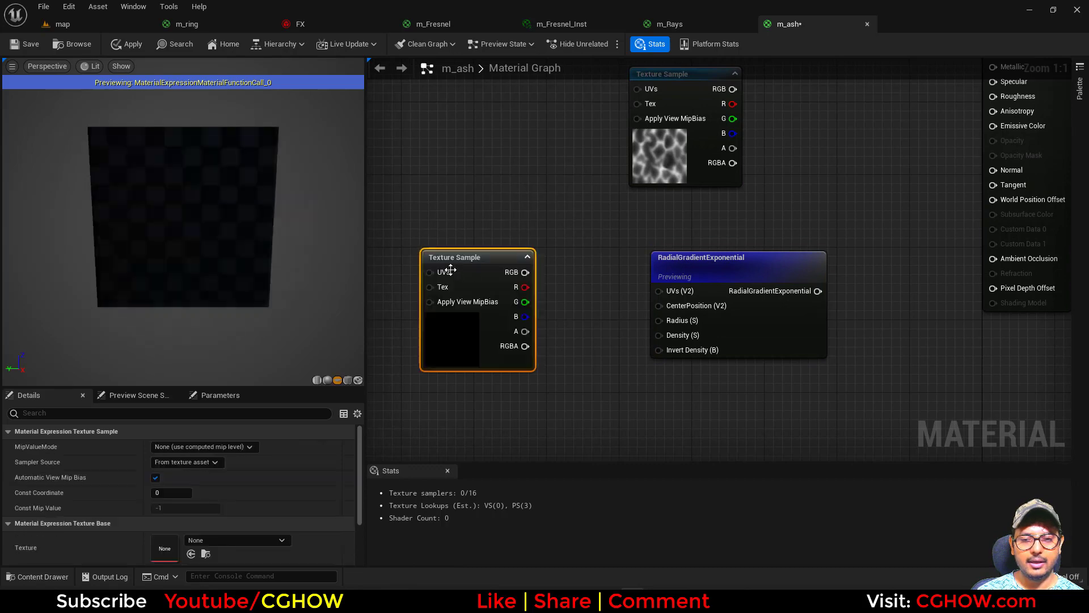
{"action": "key", "text": "Delete"}
Chain a TexCoord node through Multiply and Frac nodes into the UVs input of RadialGradientExponential
{"action": "key", "text": "u"}
{"action": "left_click", "coordinate": [440, 313]}
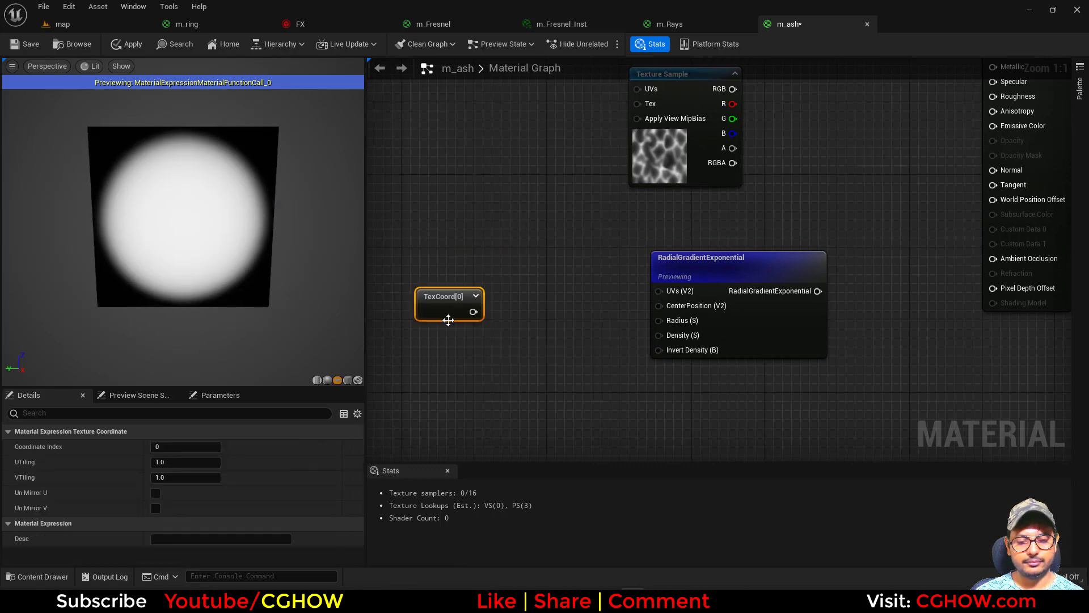
{"action": "left_click_drag", "start_coordinate": [443, 315], "coordinate": [481, 281]}
{"action": "key", "text": "m"}
{"action": "left_click", "coordinate": [507, 261]}
{"action": "right_click", "coordinate": [530, 240]}
{"action": "type", "text": "fra"}
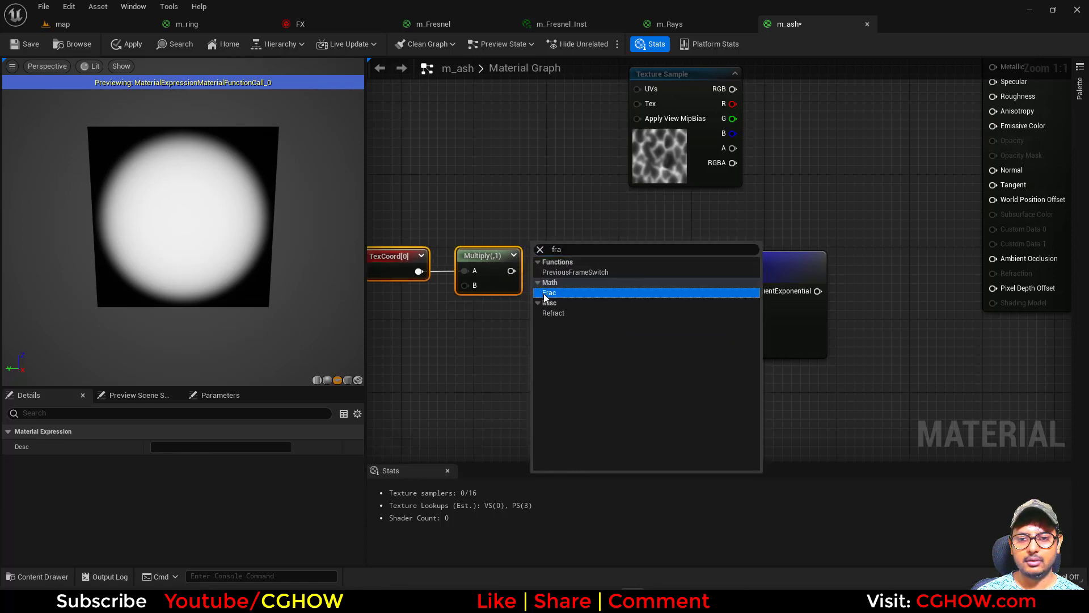
{"action": "left_click", "coordinate": [546, 293]}
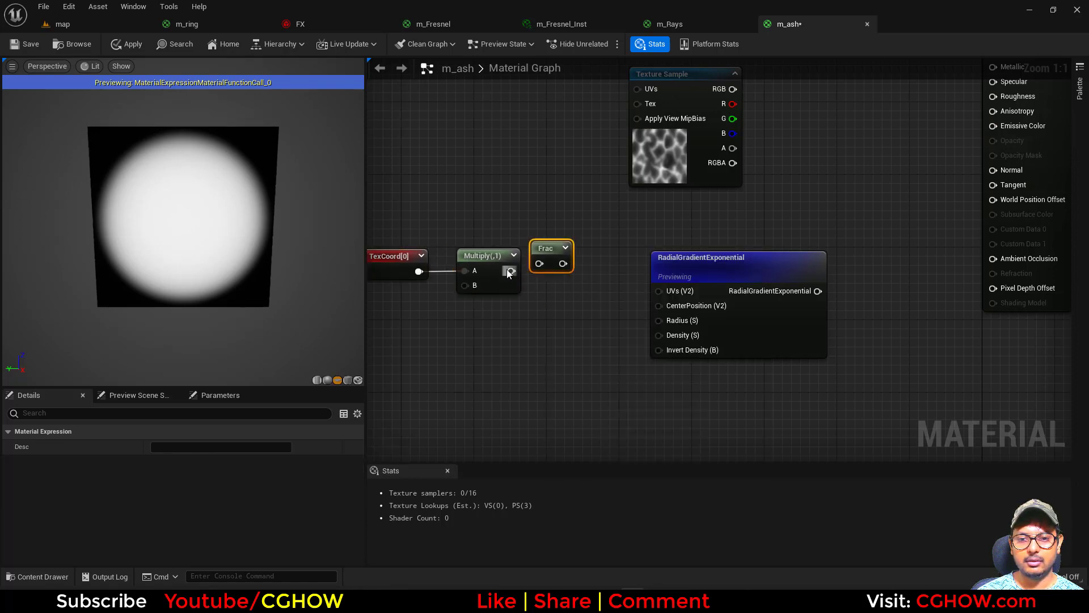
{"action": "left_click_drag", "start_coordinate": [562, 263], "coordinate": [659, 290]}
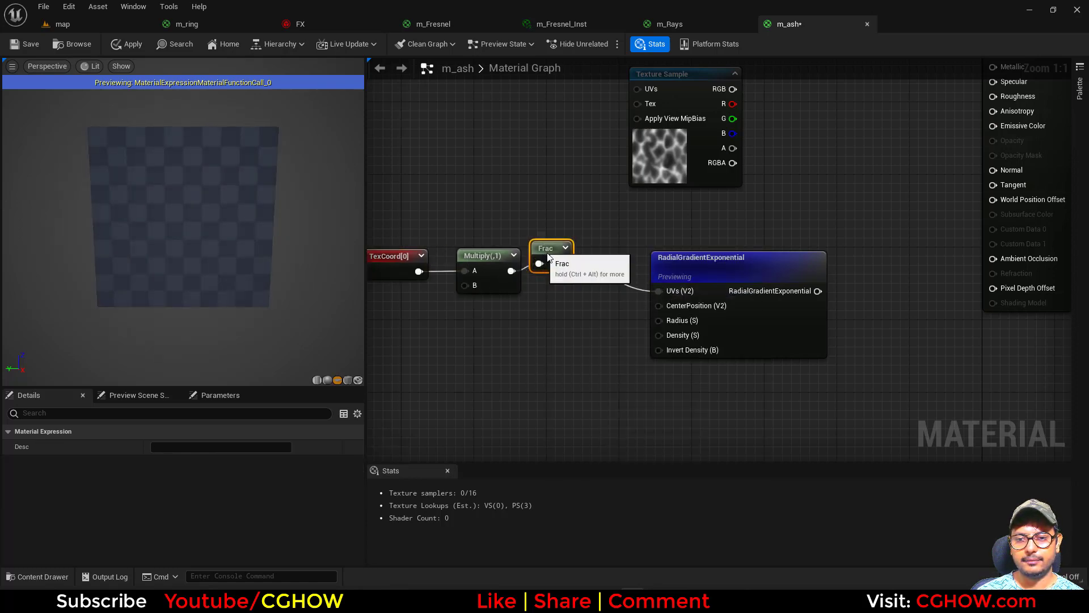
{"action": "left_click_drag", "start_coordinate": [550, 258], "coordinate": [567, 274]}
Set Const B of the texture-coordinate Multiply node to 4
{"action": "left_click", "coordinate": [495, 283]}
{"action": "left_click", "coordinate": [178, 462]}
{"action": "type", "text": "4"}
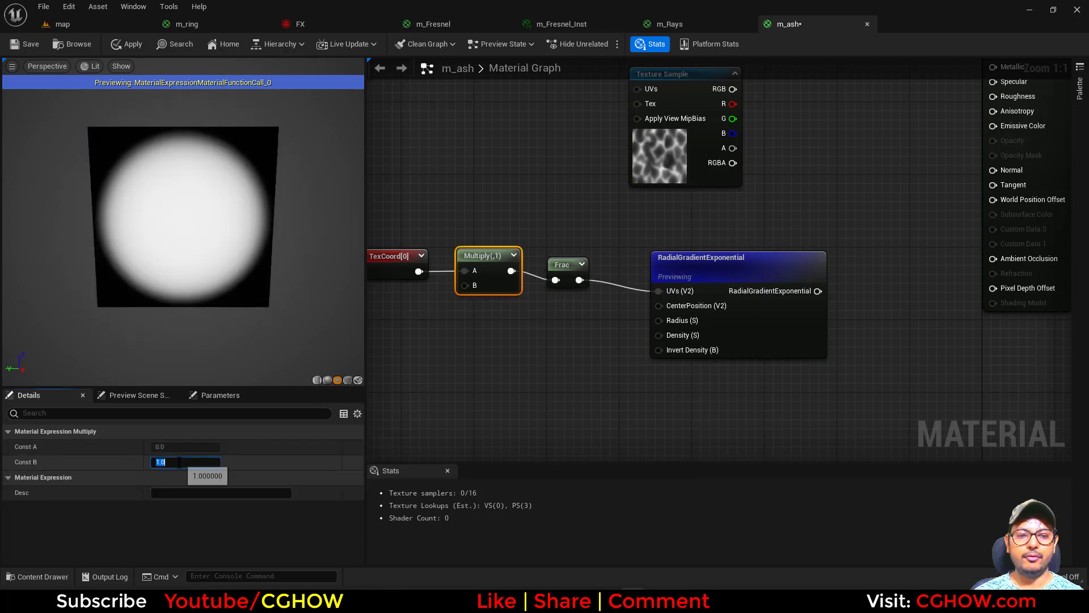
{"action": "key", "text": "Return"}
Multiply the noise texture's red channel with the radial gradient output and preview the product
{"action": "right_click_drag", "start_coordinate": [586, 324], "coordinate": [501, 331]}
{"action": "right_click_drag", "start_coordinate": [755, 201], "coordinate": [668, 287]}
{"action": "left_click", "coordinate": [652, 248]}
{"action": "key", "text": "m"}
{"action": "left_click", "coordinate": [647, 206]}
{"action": "left_click_drag", "start_coordinate": [651, 384], "coordinate": [655, 242]}
{"action": "left_click_drag", "start_coordinate": [561, 197], "coordinate": [656, 228]}
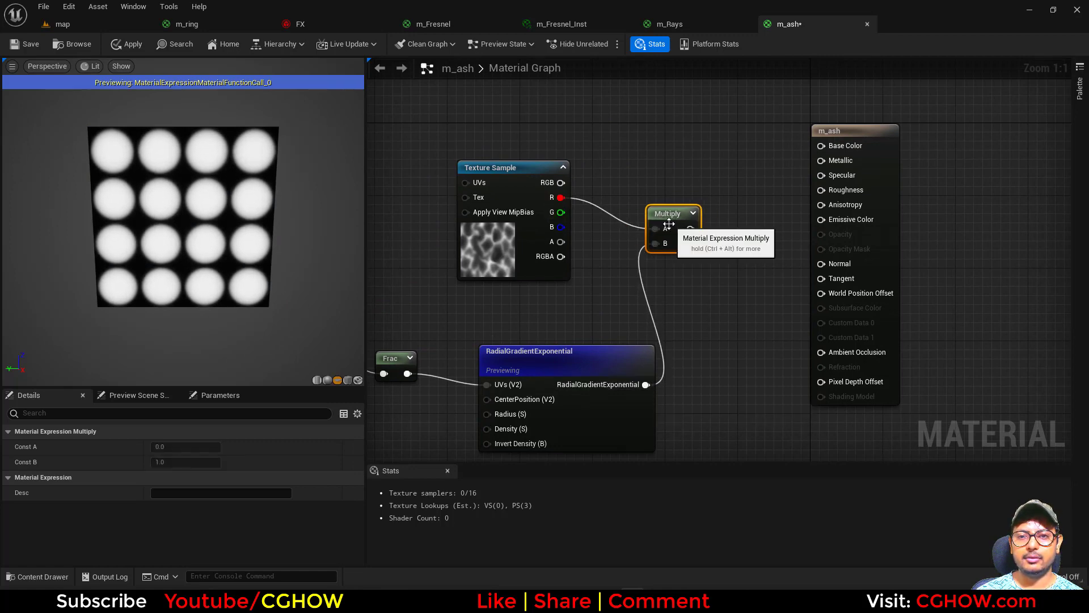
{"action": "key", "text": "space"}
{"action": "right_click_drag", "start_coordinate": [445, 312], "coordinate": [477, 297]}
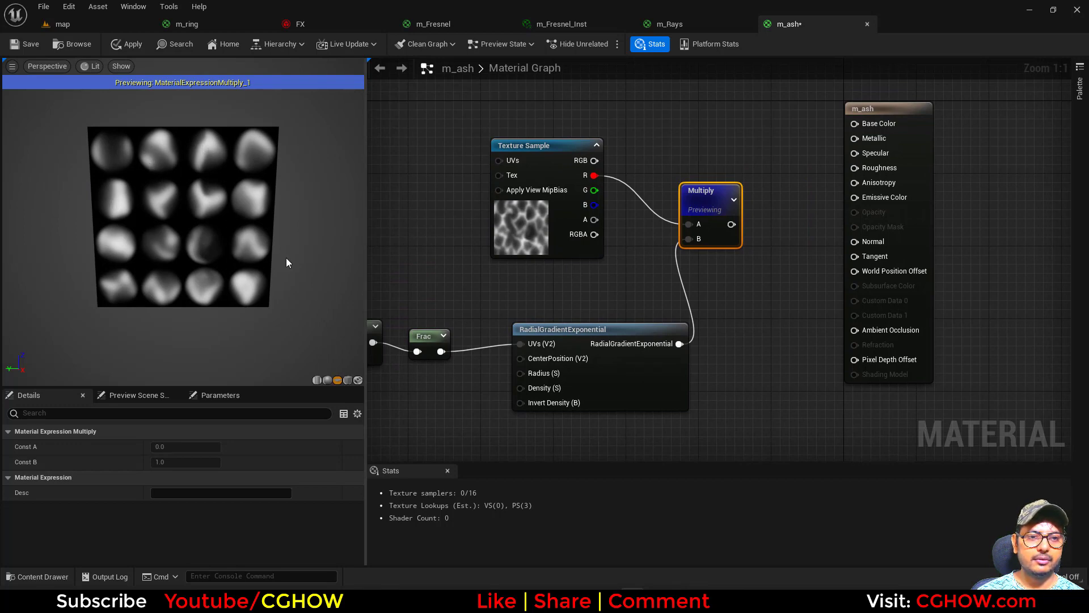
Feed the noise-gradient product into a Power node, preview it, and set its exponent to 1.5
{"action": "right_click_drag", "start_coordinate": [511, 300], "coordinate": [539, 289]}
{"action": "left_click", "coordinate": [572, 229]}
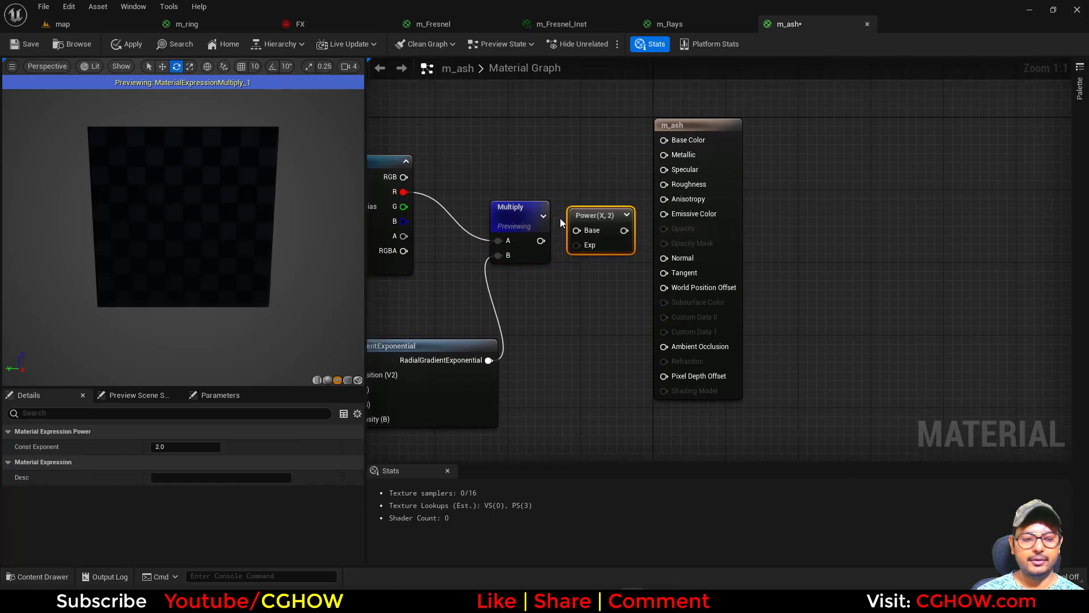
{"action": "key", "text": "space"}
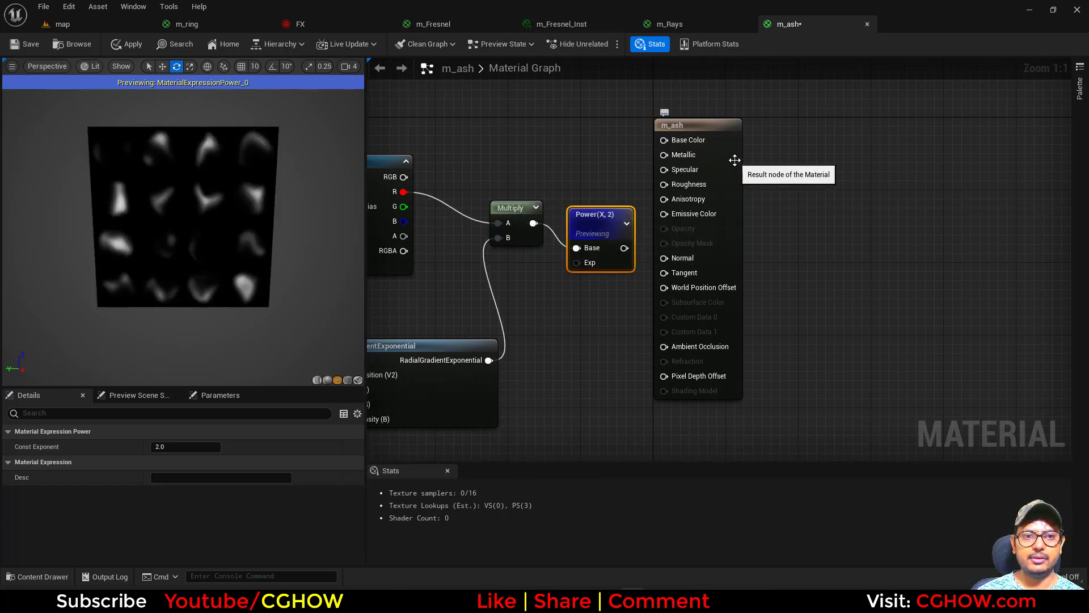
{"action": "left_click_drag", "start_coordinate": [739, 165], "coordinate": [892, 165]}
{"action": "left_click", "coordinate": [627, 261]}
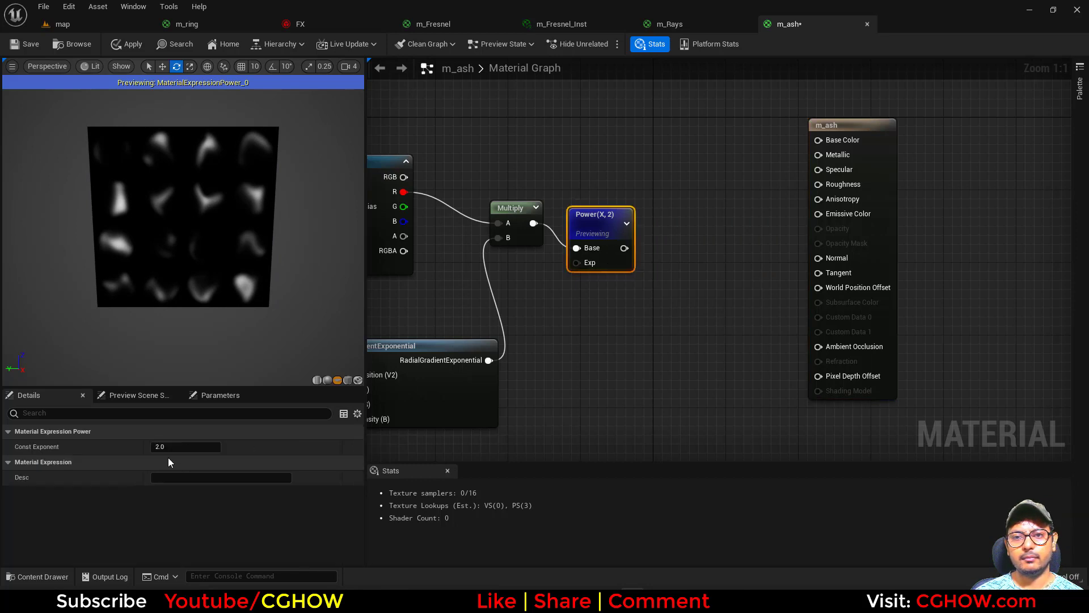
{"action": "left_click", "coordinate": [185, 447]}
{"action": "type", "text": "1.5"}
{"action": "key", "text": "Return"}
Try 2 as Const B of the texture-coordinate Multiply node and settle on 3
{"action": "right_click_drag", "start_coordinate": [626, 305], "coordinate": [598, 335]}
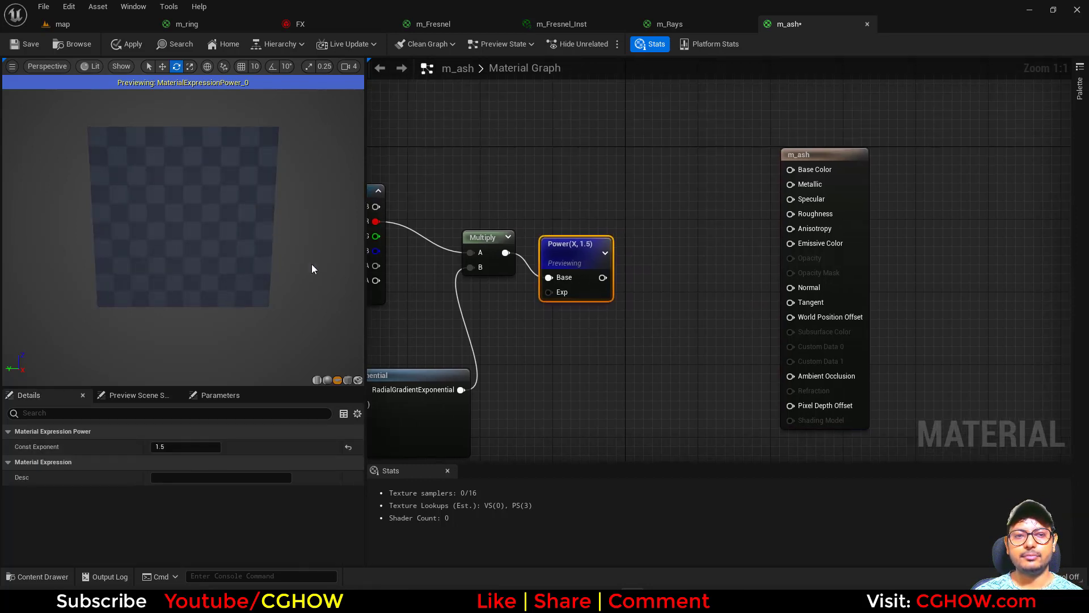
{"action": "mouse_move", "coordinate": [505, 354]}
{"action": "right_mouse_down"}
{"action": "mouse_move", "coordinate": [586, 301]}
{"action": "mouse_move", "coordinate": [647, 282]}
{"action": "right_mouse_up"}
{"action": "right_click_drag", "start_coordinate": [388, 339], "coordinate": [501, 319]}
{"action": "left_click", "coordinate": [500, 318]}
{"action": "left_click", "coordinate": [173, 462]}
{"action": "type", "text": "2"}
{"action": "key", "text": "Return"}
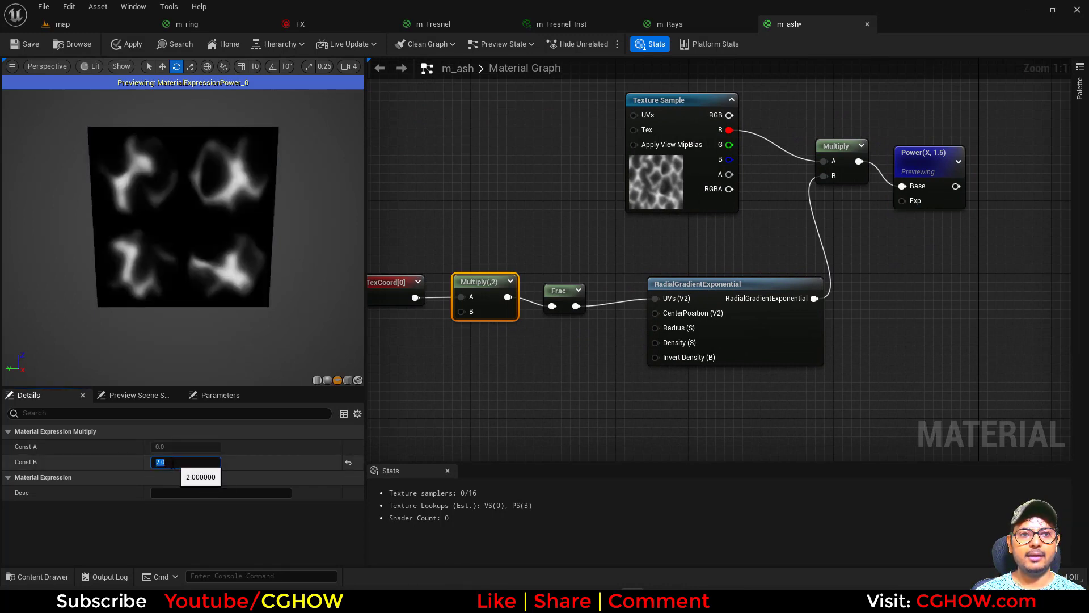
{"action": "type", "text": "3"}
{"action": "key", "text": "Return"}
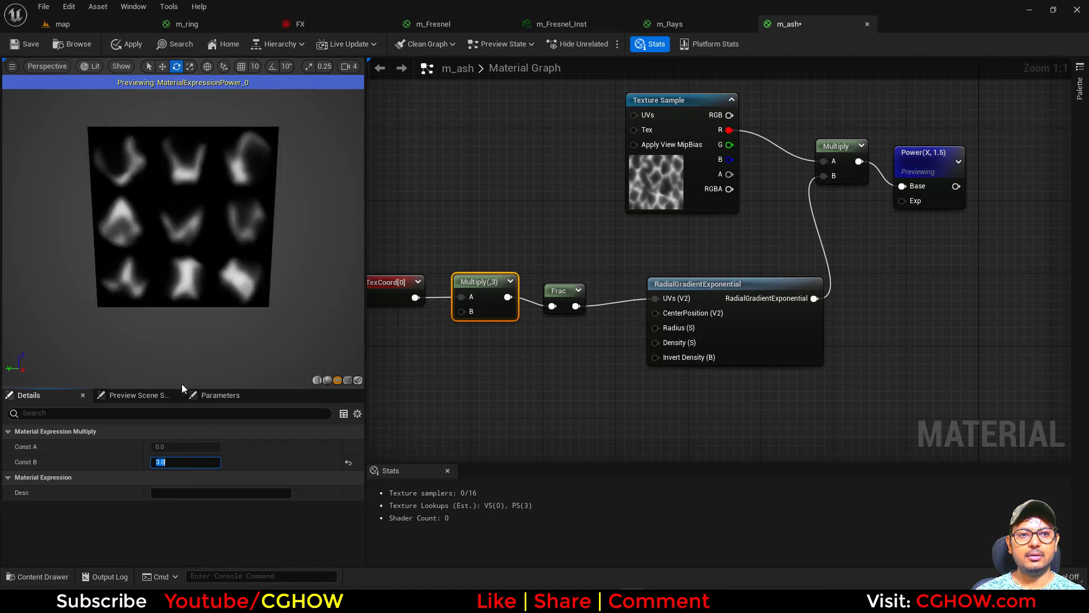
Add a Particle Color node and connect its colour output to Emissive Color on m_ash
{"action": "right_click_drag", "start_coordinate": [790, 322], "coordinate": [468, 418]}
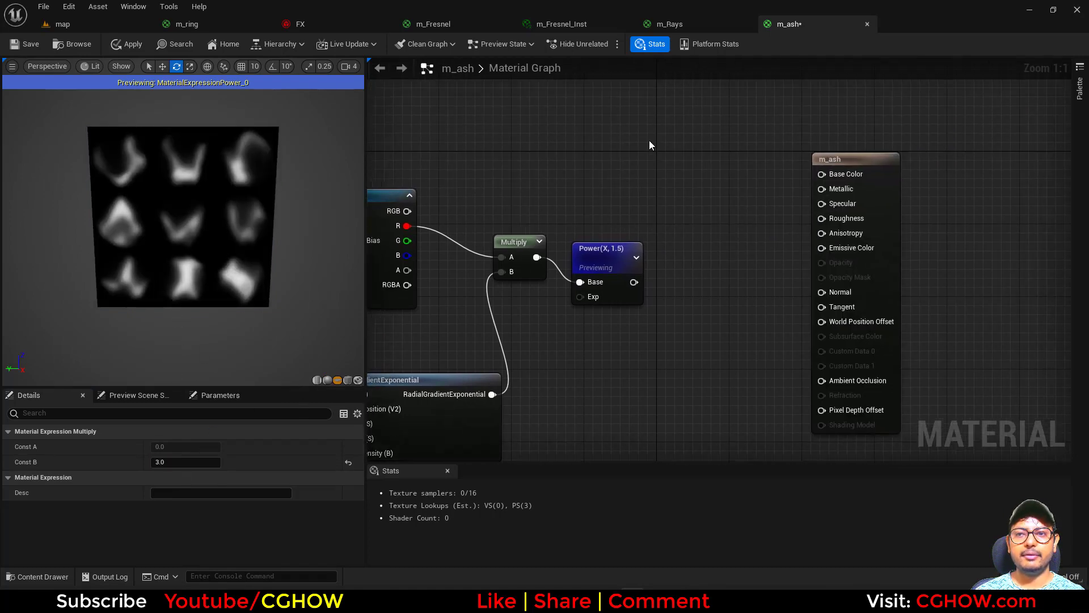
{"action": "right_click", "coordinate": [649, 140]}
{"action": "type", "text": "par"}
{"action": "left_click", "coordinate": [698, 269]}
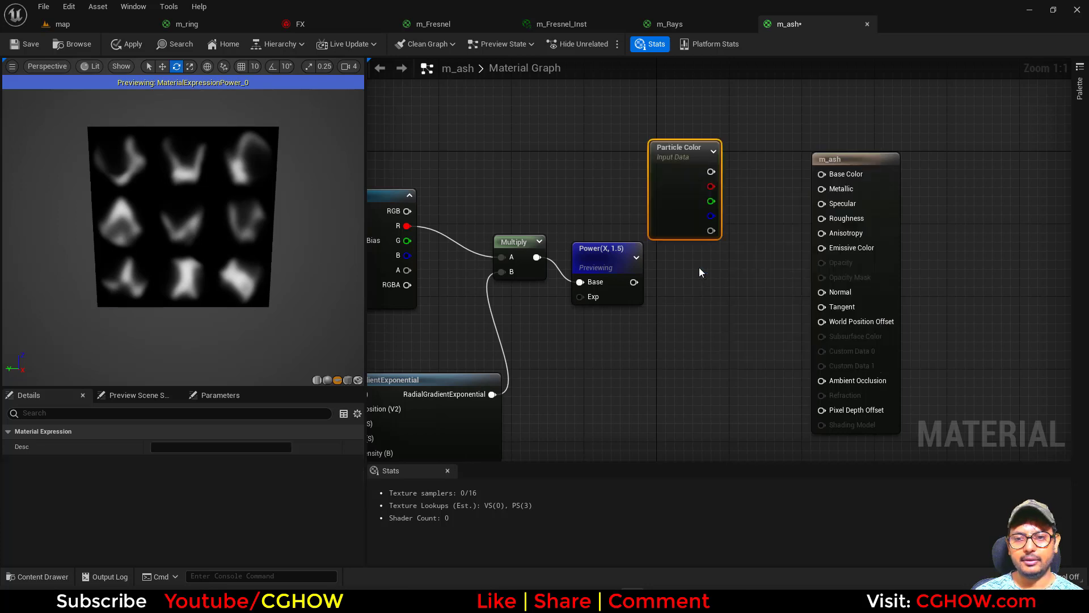
{"action": "left_click_drag", "start_coordinate": [665, 202], "coordinate": [628, 185]}
{"action": "left_click_drag", "start_coordinate": [673, 155], "coordinate": [829, 248]}
Multiply the Particle Color alpha by the Power result and connect the product to Opacity
{"action": "key", "text": "m"}
{"action": "left_click", "coordinate": [694, 237]}
{"action": "left_click_drag", "start_coordinate": [623, 285], "coordinate": [708, 270]}
{"action": "left_click_drag", "start_coordinate": [673, 215], "coordinate": [838, 264]}
Set m_ash to Translucent blend mode and Unlit shading model, save it, and locate the asset in the content browser
{"action": "left_click", "coordinate": [838, 263]}
{"action": "scroll", "coordinate": [183, 489], "scroll_direction": "down", "scroll_amount": 3}
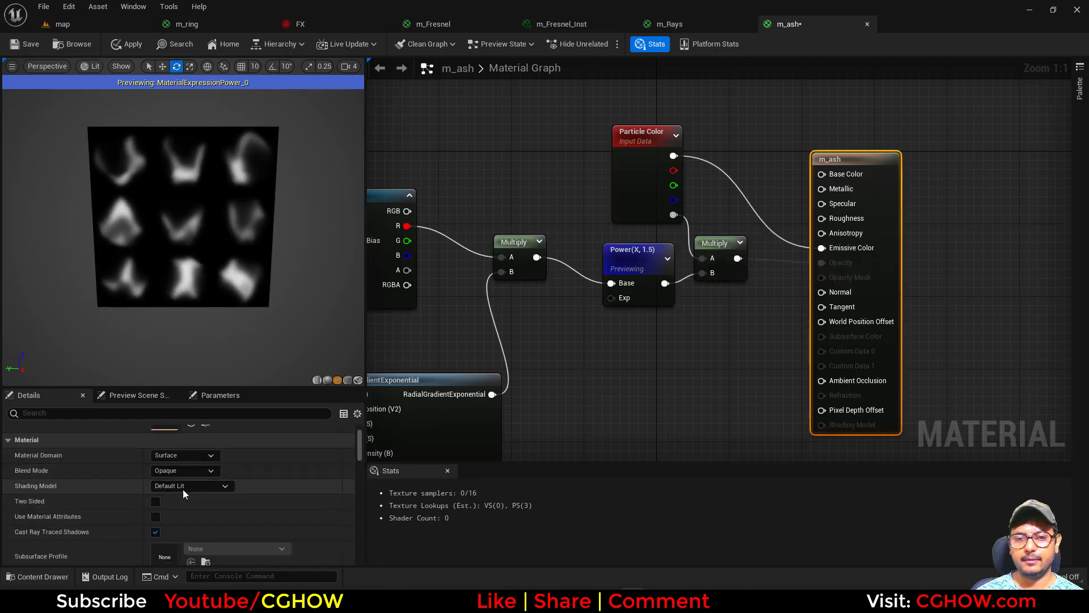
{"action": "left_click", "coordinate": [182, 470]}
{"action": "left_click", "coordinate": [186, 503]}
{"action": "left_click", "coordinate": [187, 484]}
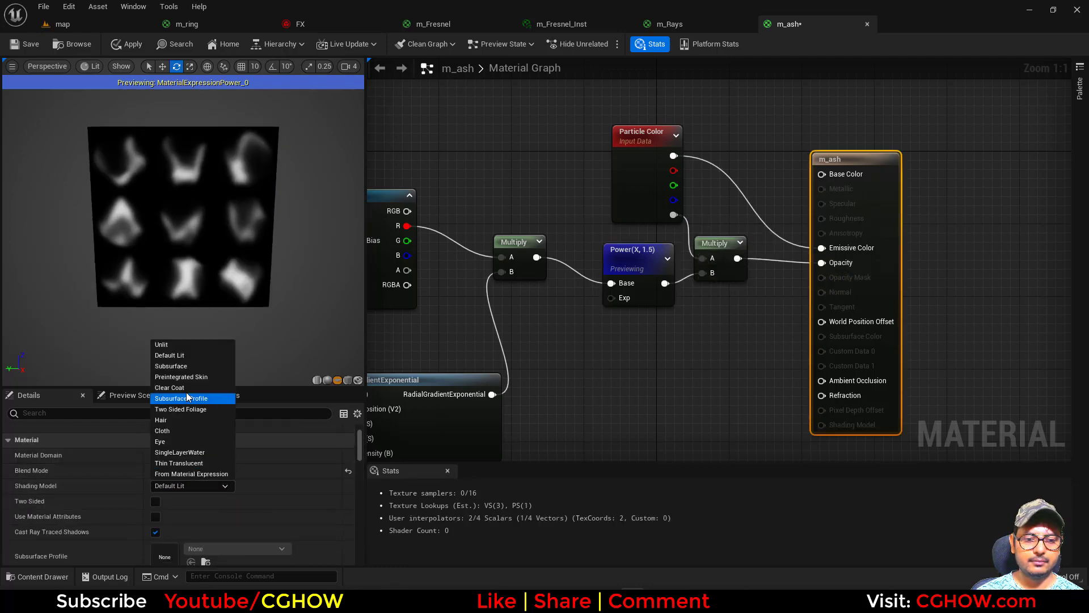
{"action": "left_click", "coordinate": [179, 349]}
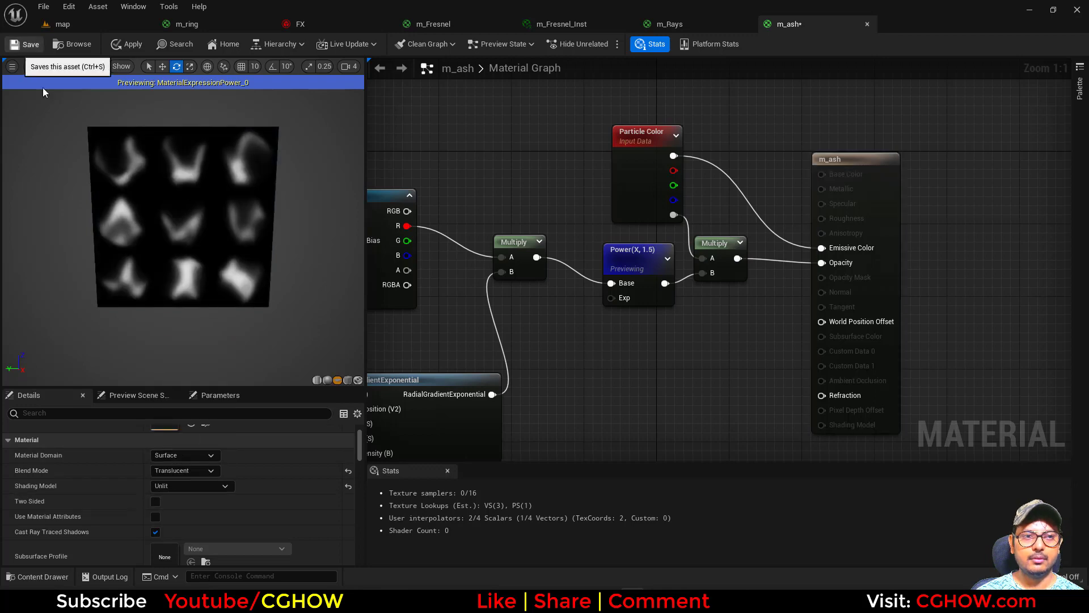
{"action": "key", "text": "ctrl+s"}
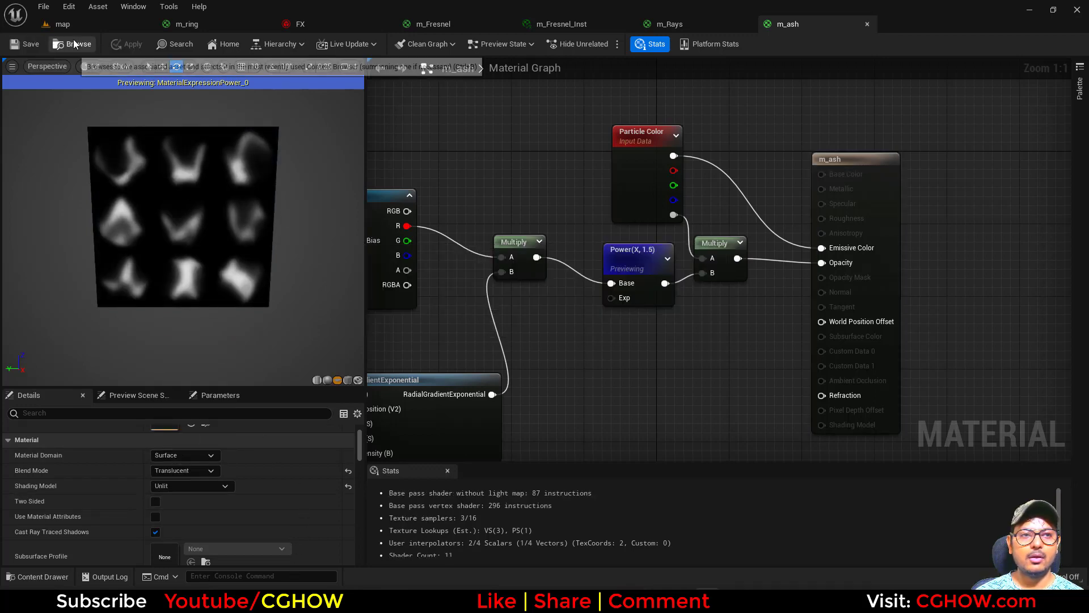
{"action": "left_click", "coordinate": [73, 41]}
In the FX system, add a Fountain emitter beside the rays emitter and name it ash
{"action": "left_click", "coordinate": [307, 26]}
{"action": "right_click_drag", "start_coordinate": [256, 143], "coordinate": [131, 128]}
{"action": "right_click", "coordinate": [226, 149]}
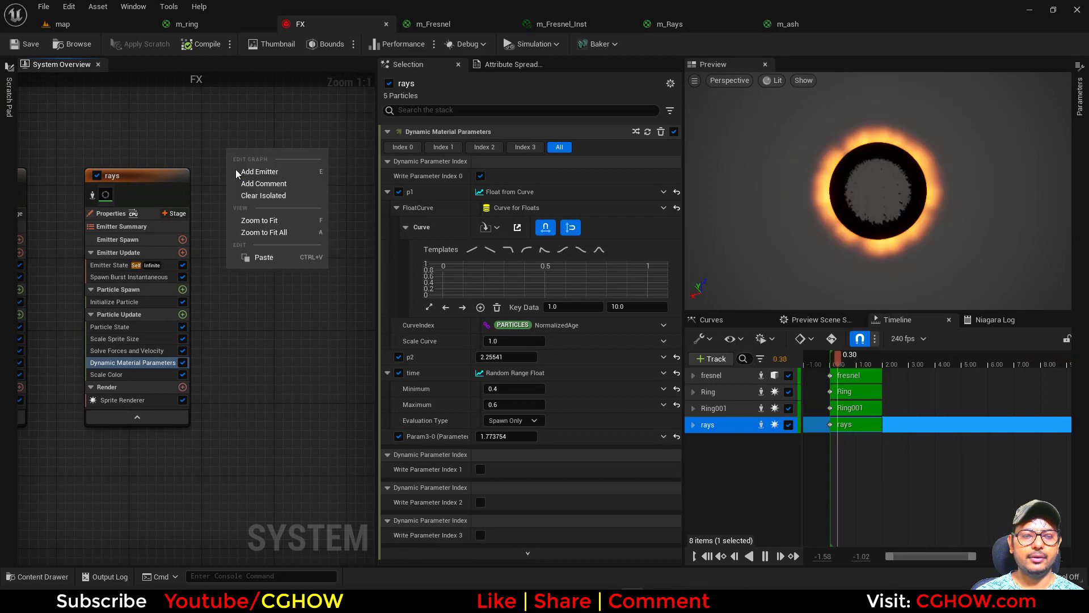
{"action": "left_click", "coordinate": [280, 173]}
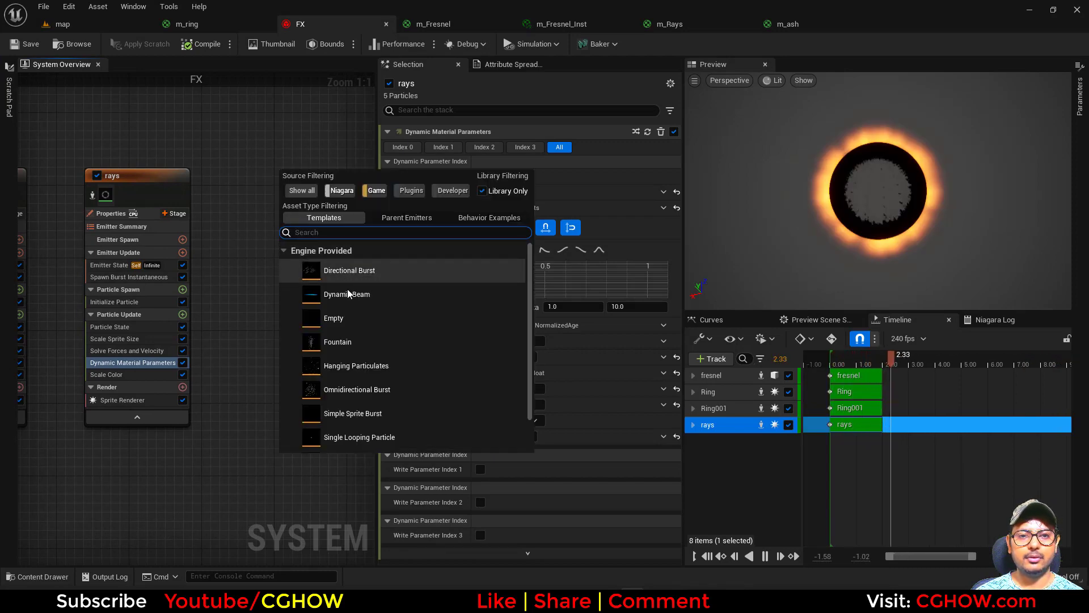
{"action": "left_click", "coordinate": [357, 340]}
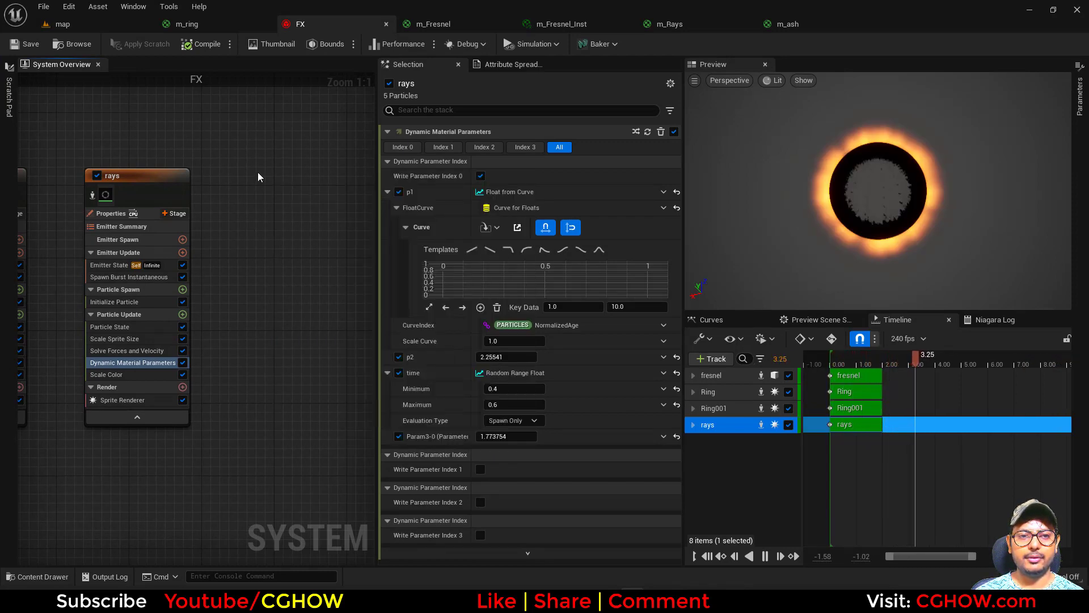
{"action": "double_click", "coordinate": [216, 180]}
{"action": "type", "text": "as"}
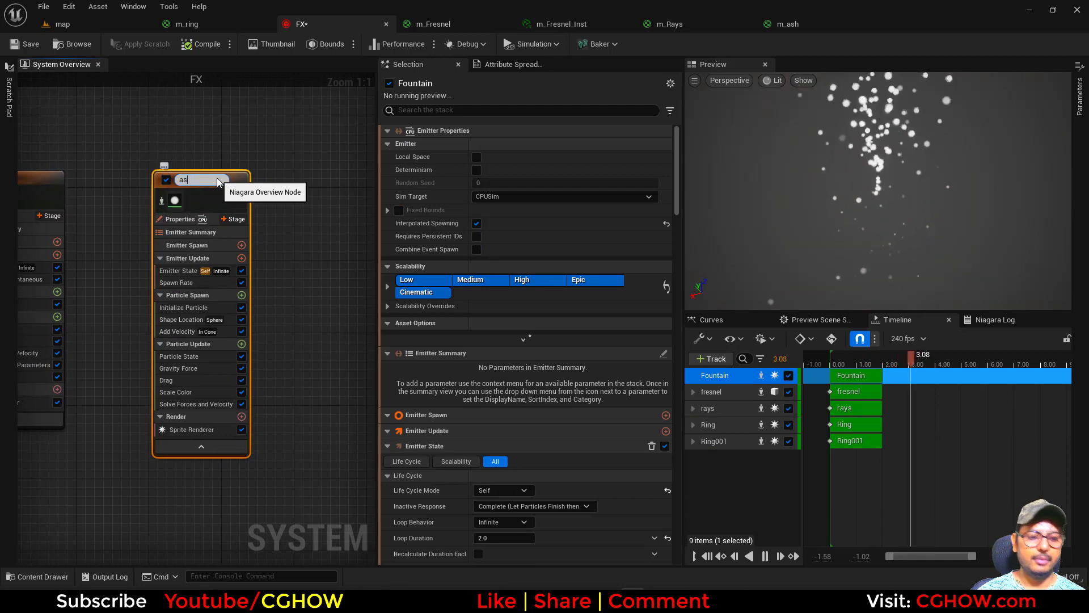
{"action": "type", "text": "h"}
{"action": "key", "text": "Return"}
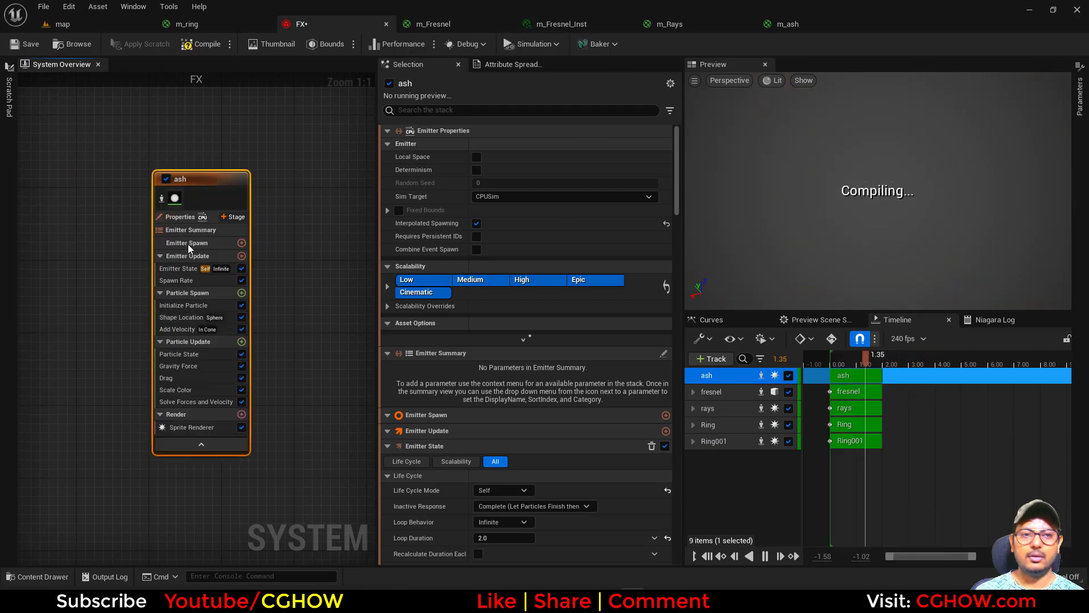
Assign m_ash to the ash emitter's Sprite Renderer and set its Sub Image Size to 3 by 3
{"action": "left_click", "coordinate": [192, 427]}
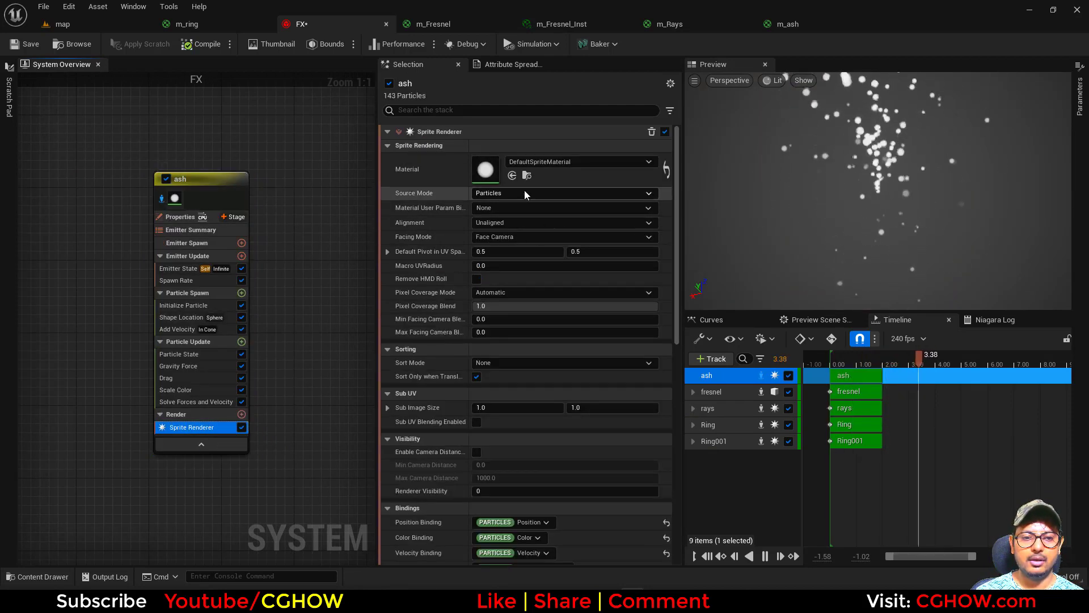
{"action": "left_click", "coordinate": [512, 176]}
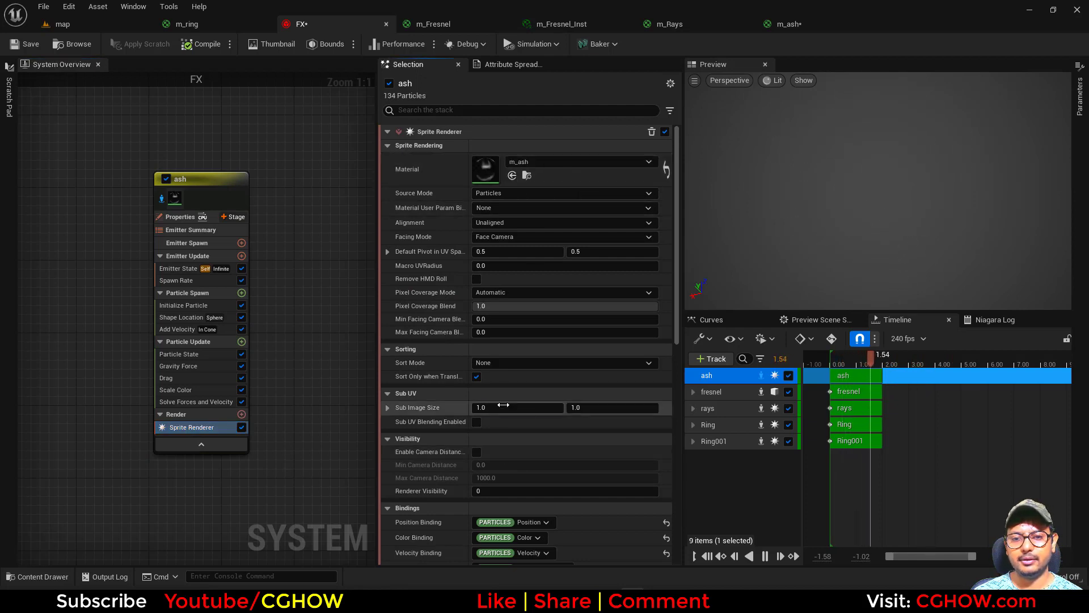
{"action": "type", "text": "3"}
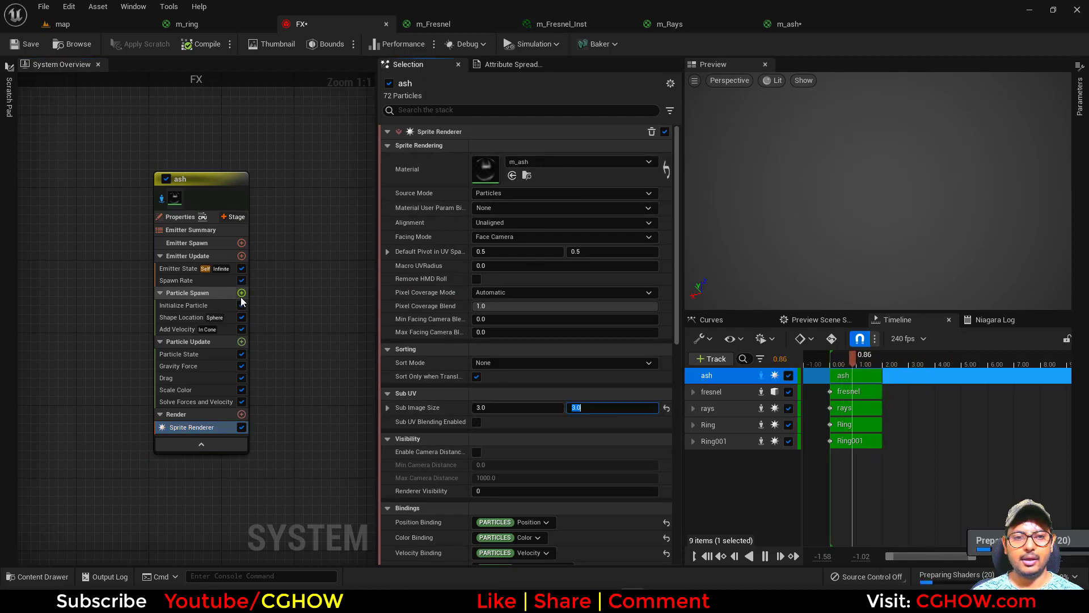
Add a SubUVAnimation module to the ash emitter's Particle Spawn stage
{"action": "left_click", "coordinate": [241, 293]}
{"action": "type", "text": "anim"}
{"action": "left_click", "coordinate": [281, 394]}
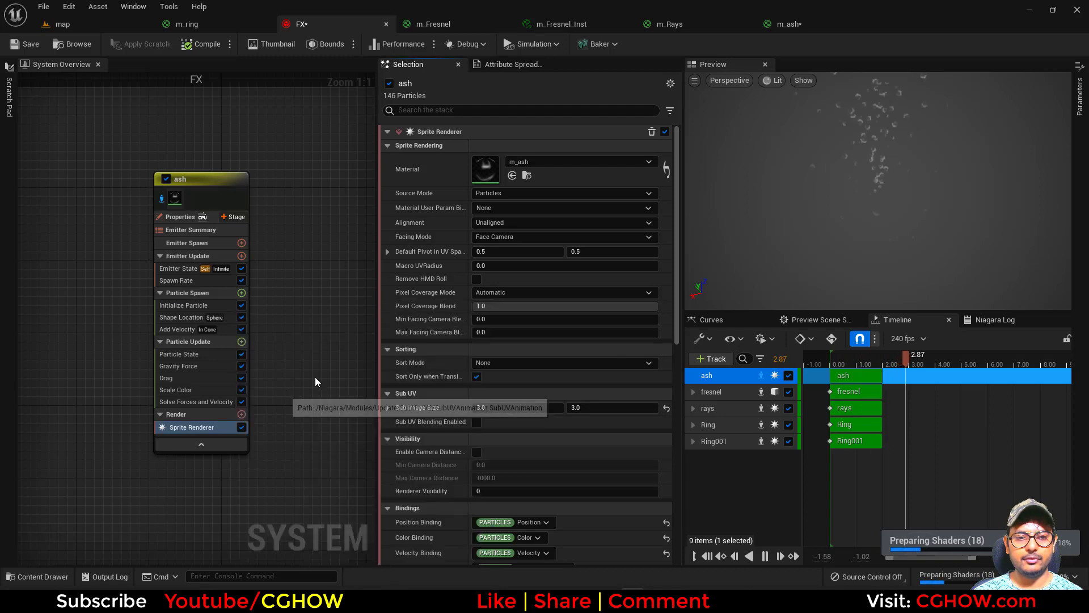
Set the ash emitter's SubUV Animation Mode to Random and adjust its End Frame for the 3 by 3 sheet
{"action": "left_click", "coordinate": [507, 147]}
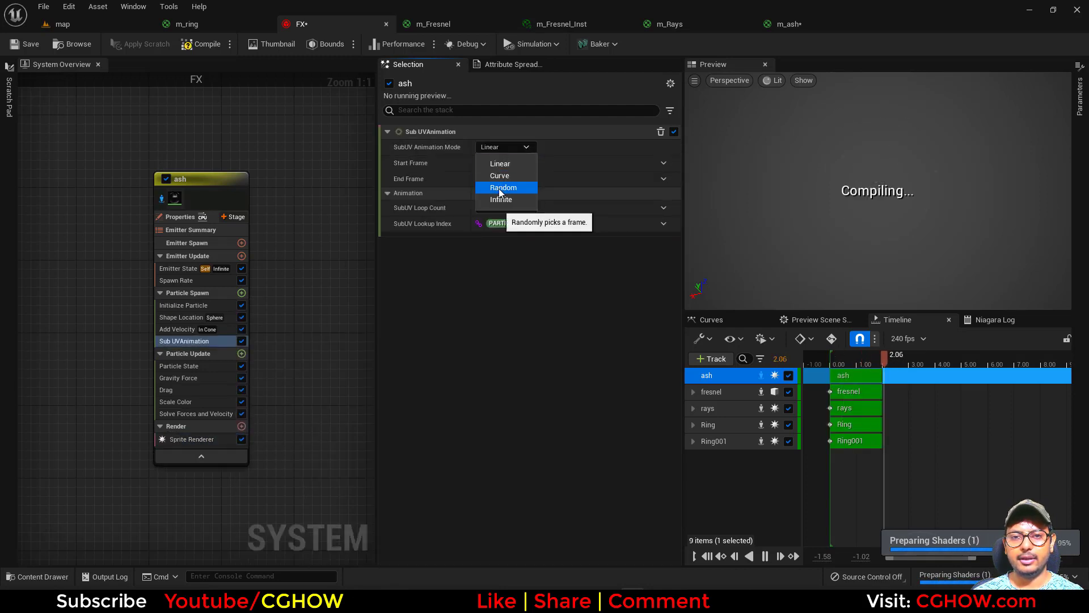
{"action": "left_click", "coordinate": [500, 188]}
{"action": "left_click", "coordinate": [507, 179]}
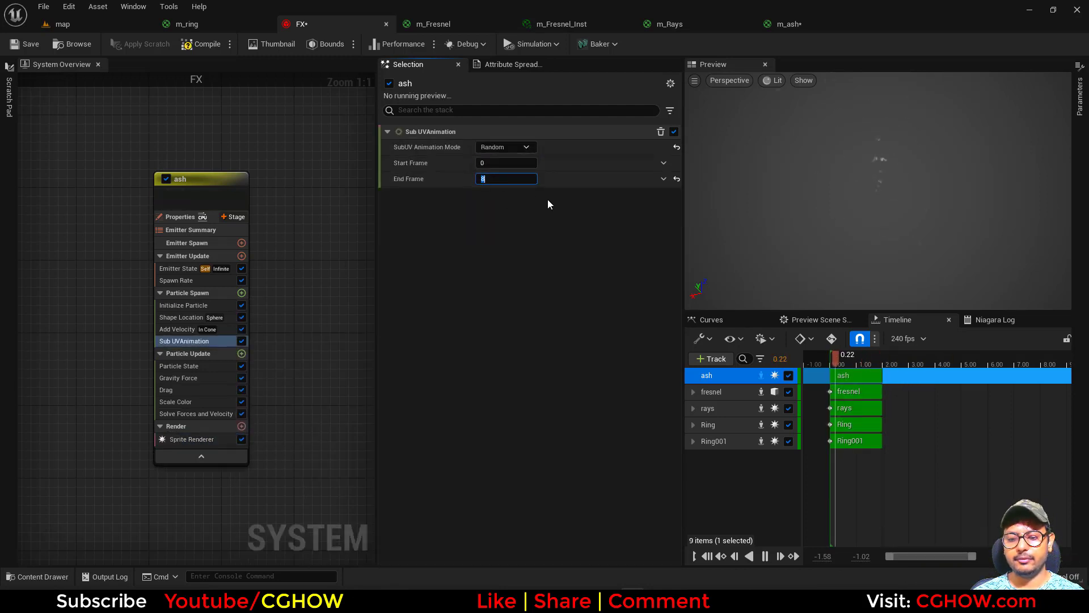
Set the sphere radius of the ash emitter's Shape Location module to 20
{"action": "right_click_drag", "start_coordinate": [110, 323], "coordinate": [188, 319]}
{"action": "left_click", "coordinate": [269, 313]}
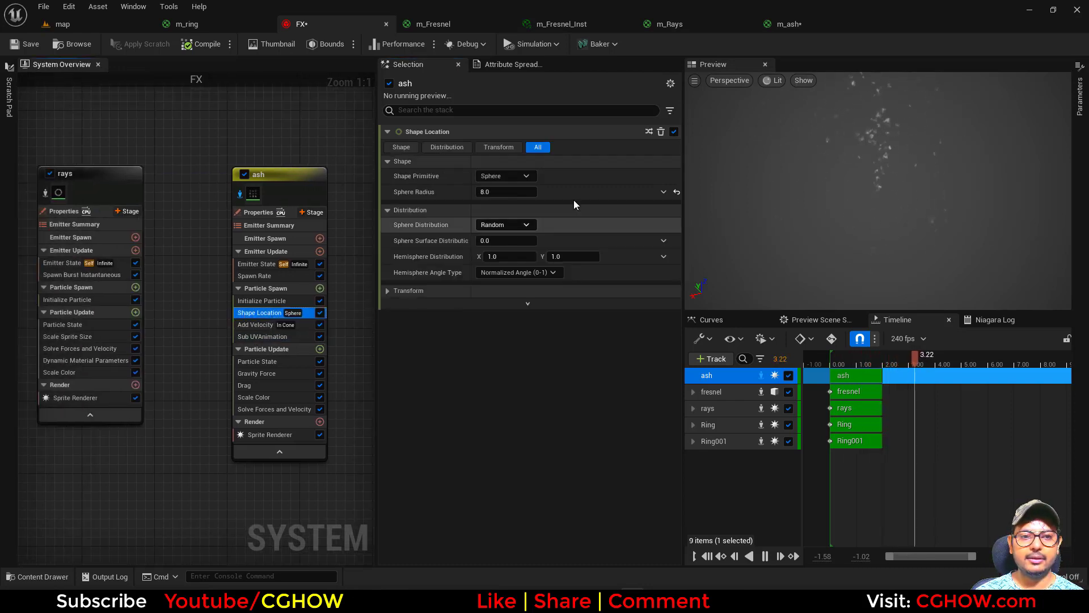
{"action": "left_click", "coordinate": [497, 193]}
{"action": "type", "text": "20"}
{"action": "key", "text": "Return"}
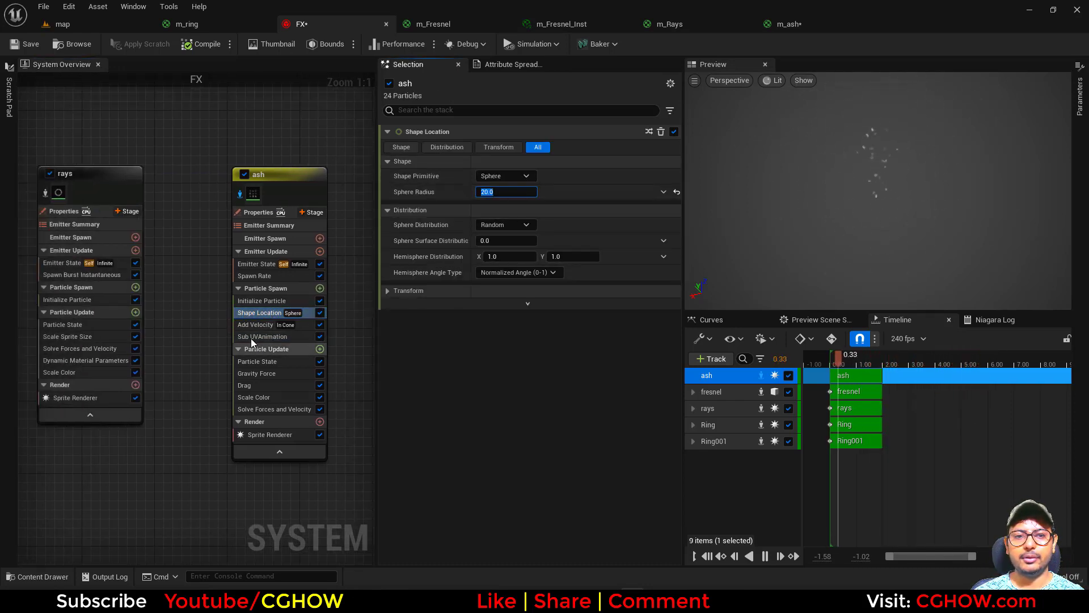
Switch the ash emitter's Add Velocity mode to Linear and drive its velocity with a Random Range Vector
{"action": "left_click", "coordinate": [249, 326]}
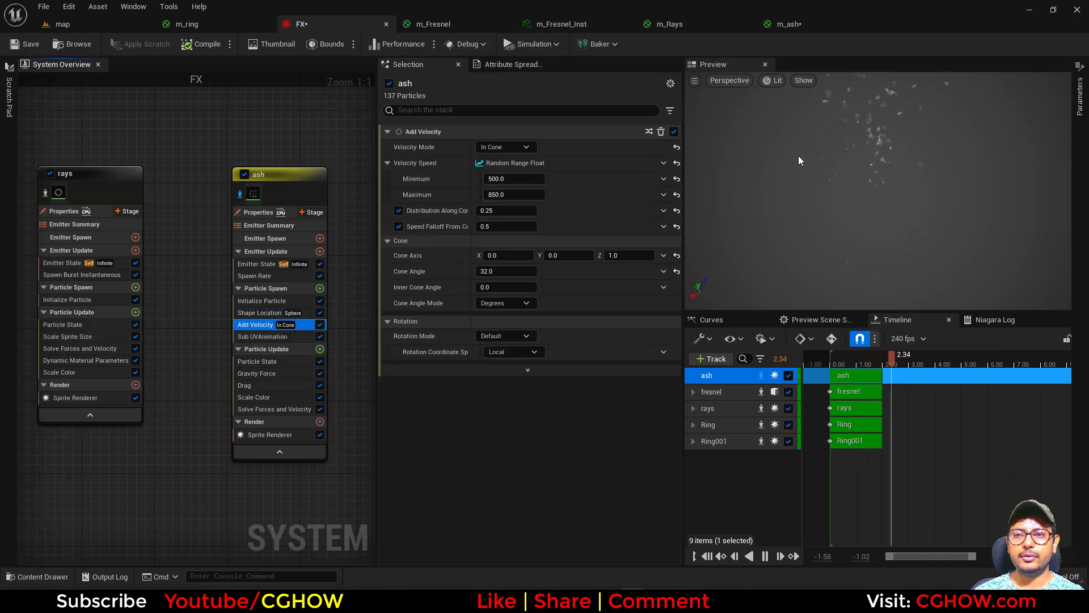
{"action": "left_click", "coordinate": [519, 148]}
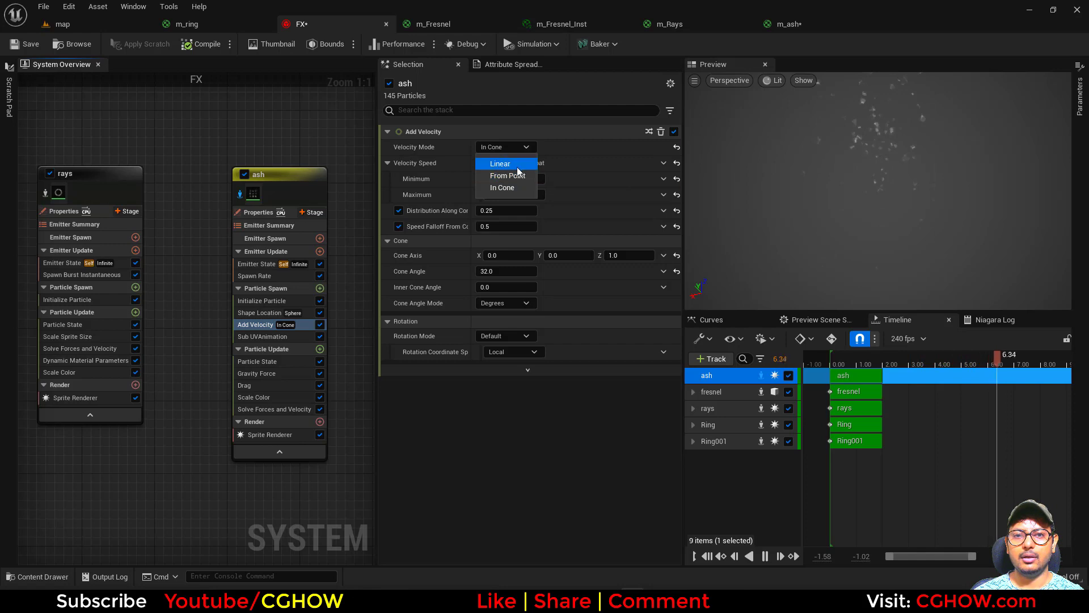
{"action": "left_click", "coordinate": [517, 166]}
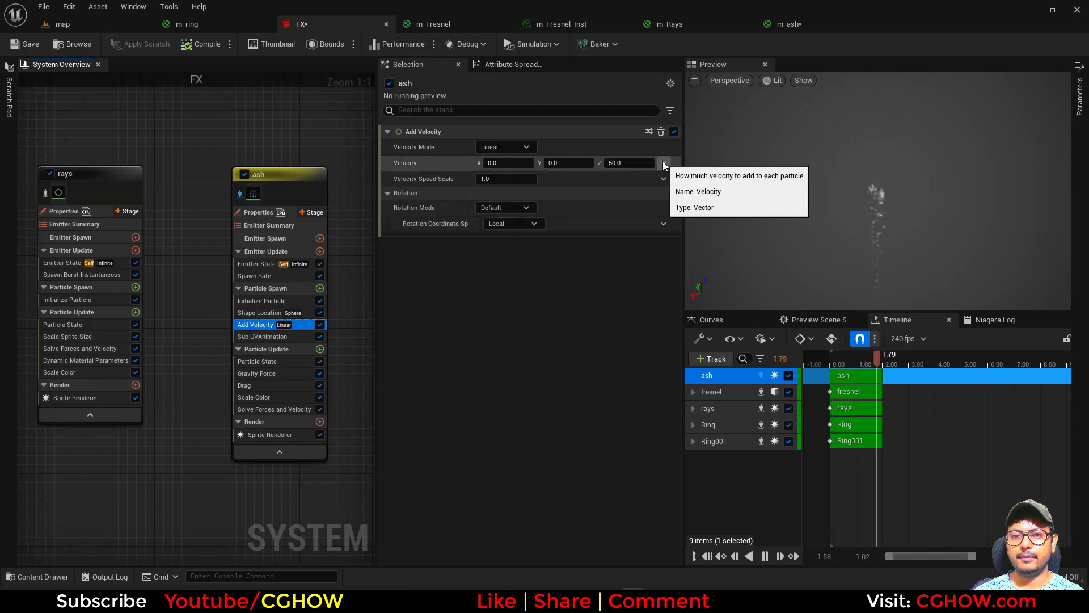
{"action": "left_click", "coordinate": [664, 164]}
{"action": "type", "text": "random"}
{"action": "left_click", "coordinate": [513, 236]}
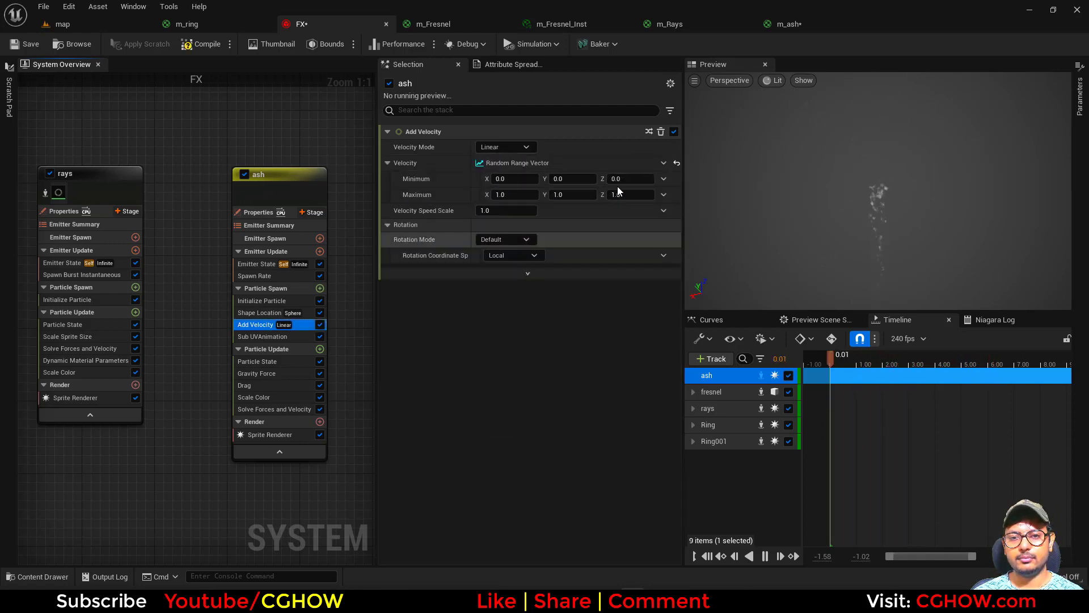
Set the random velocity range's maximum to 50 on Y and 20 on Z
{"action": "left_click", "coordinate": [624, 195]}
{"action": "type", "text": "20"}
{"action": "key", "text": "Return"}
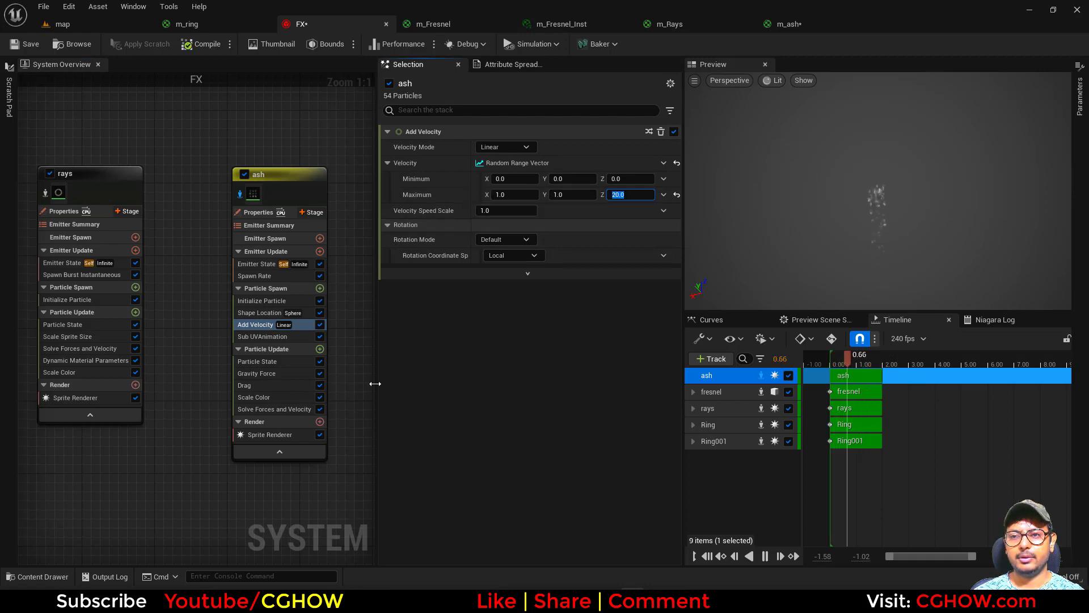
{"action": "left_click", "coordinate": [556, 196]}
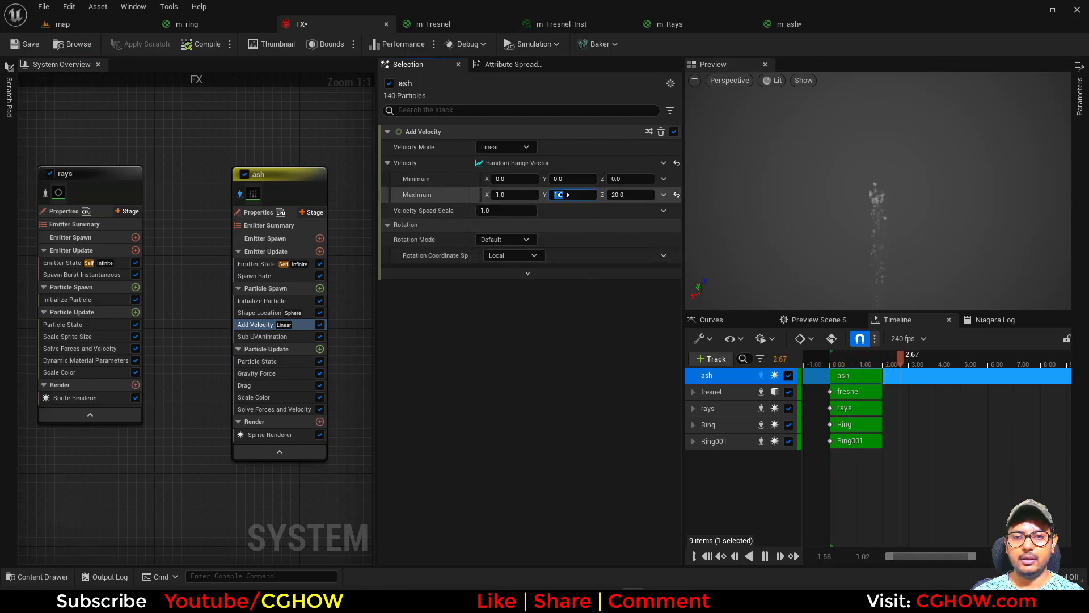
{"action": "type", "text": "50"}
{"action": "key", "text": "Tab"}
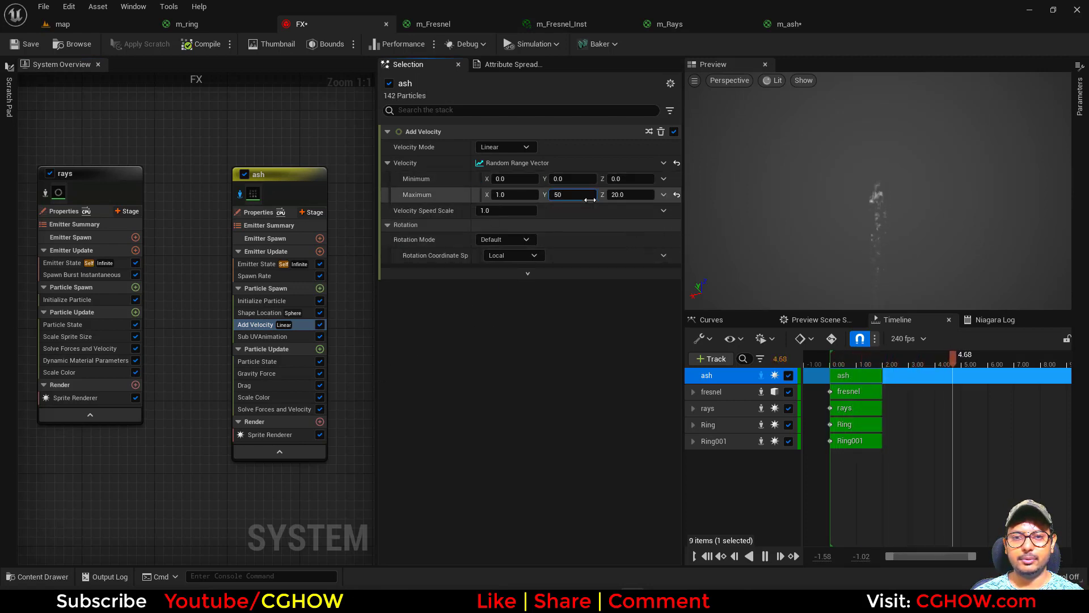
{"action": "type", "text": "50"}
{"action": "key", "text": "Return"}
Set the Z gravity of the ash emitter's Gravity Force module to 10
{"action": "left_click", "coordinate": [254, 375]}
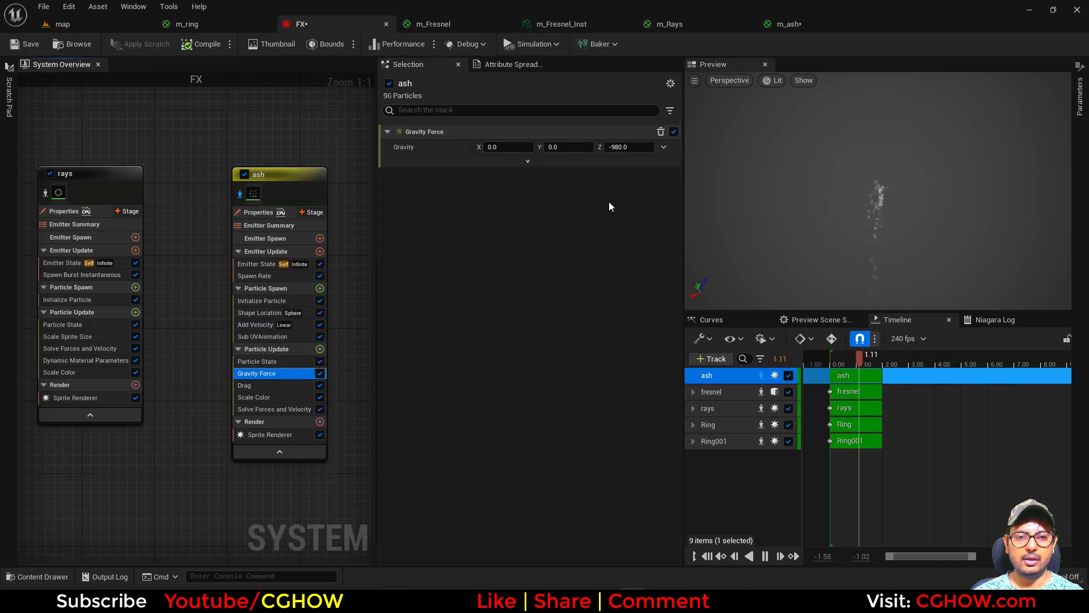
{"action": "left_click", "coordinate": [634, 151]}
{"action": "type", "text": "10"}
{"action": "key", "text": "Return"}
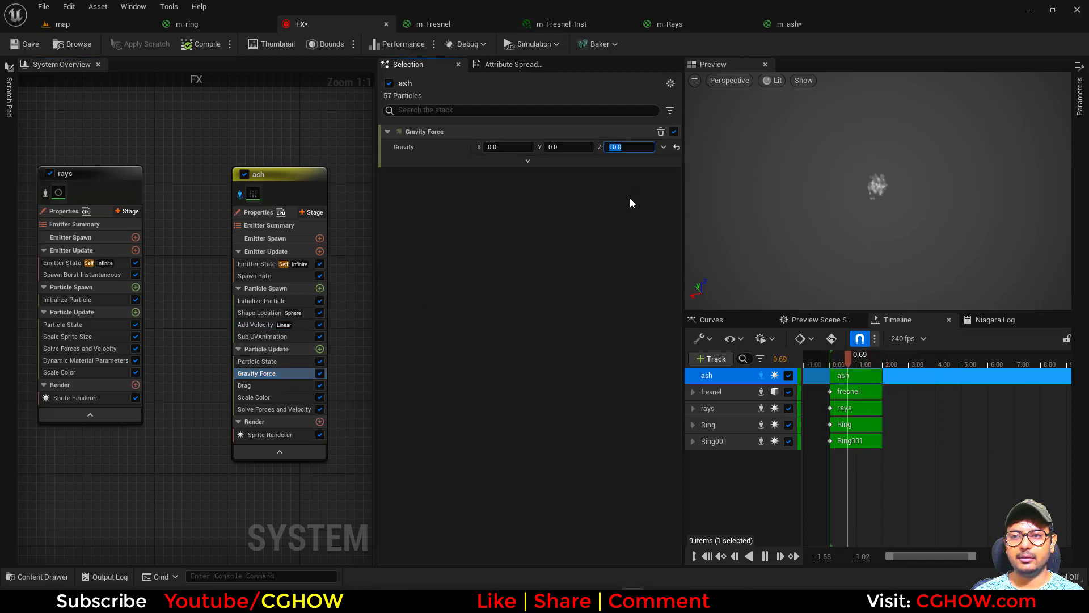
{"action": "right_click_drag", "start_coordinate": [839, 247], "coordinate": [839, 216]}
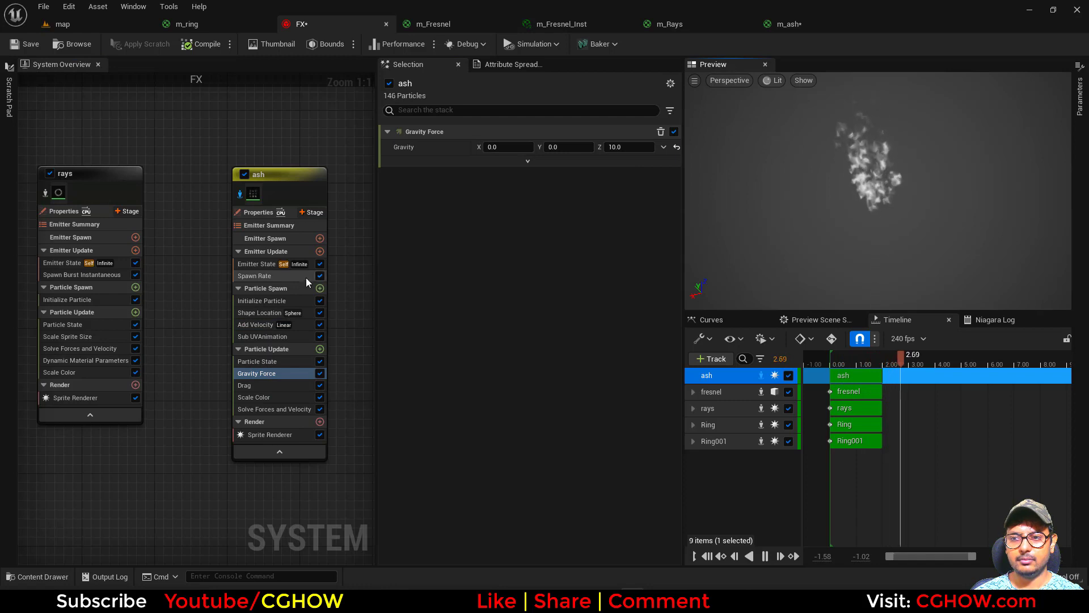
Replace the ash emitter's Spawn Rate module with Spawn Burst Instantaneous, using a spawn count of 20
{"action": "left_click", "coordinate": [267, 275]}
{"action": "left_click", "coordinate": [320, 251]}
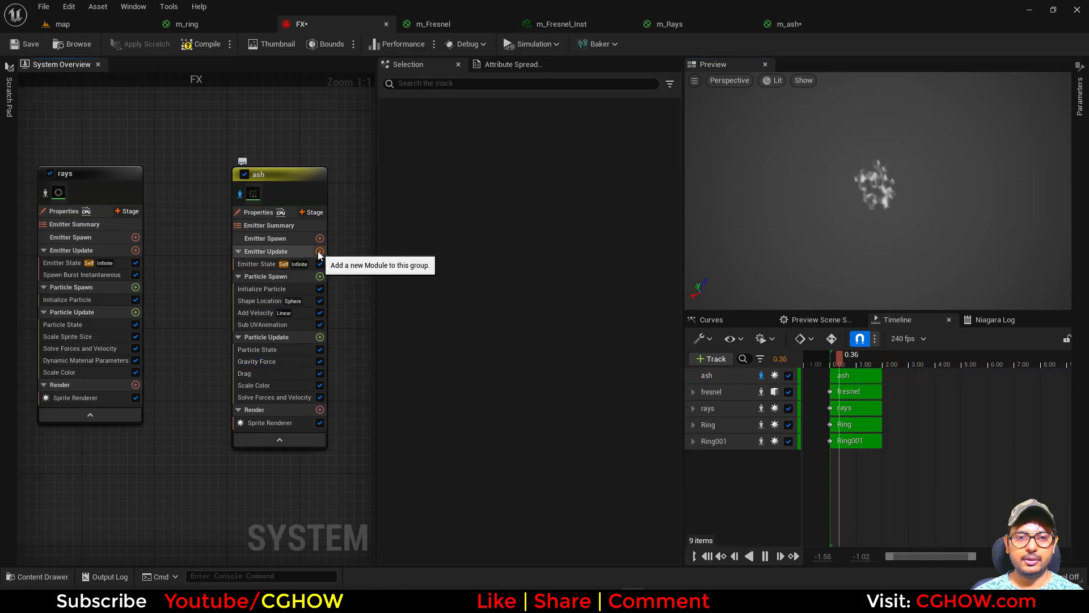
{"action": "left_click", "coordinate": [149, 343]}
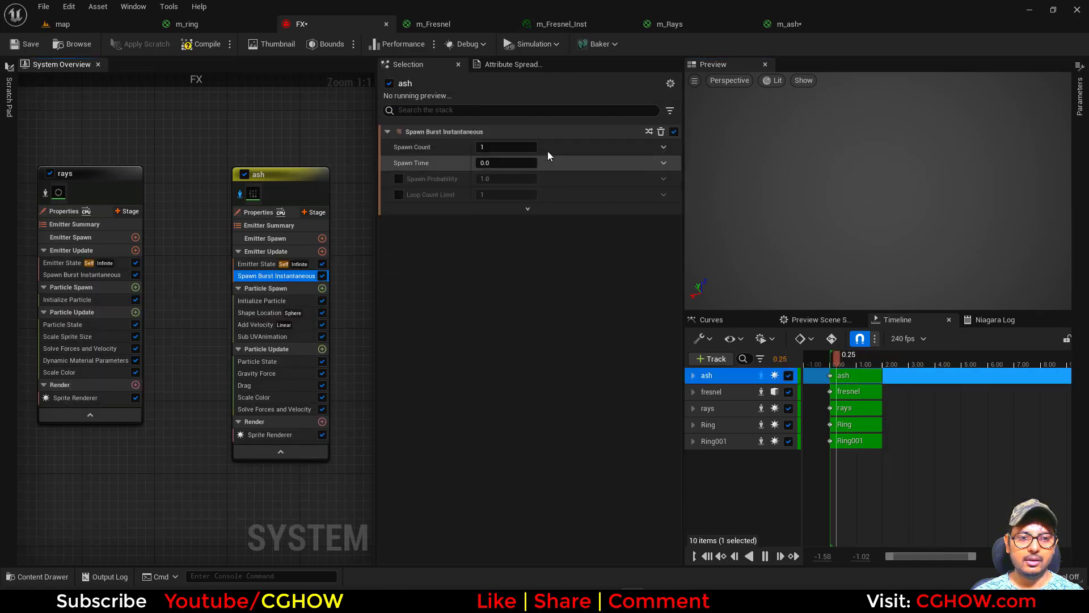
{"action": "left_click", "coordinate": [504, 148]}
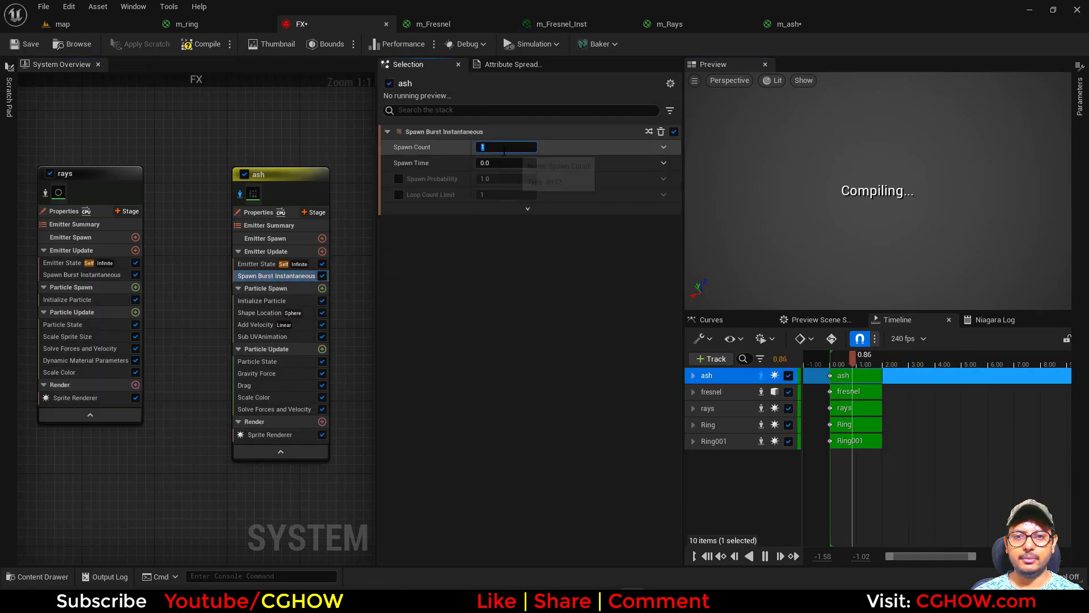
Set the ash particles' color in Initialize Particle to orange (R 1.0, G 0.309924, B 0.0)
{"action": "left_click", "coordinate": [264, 300]}
{"action": "left_click", "coordinate": [494, 239]}
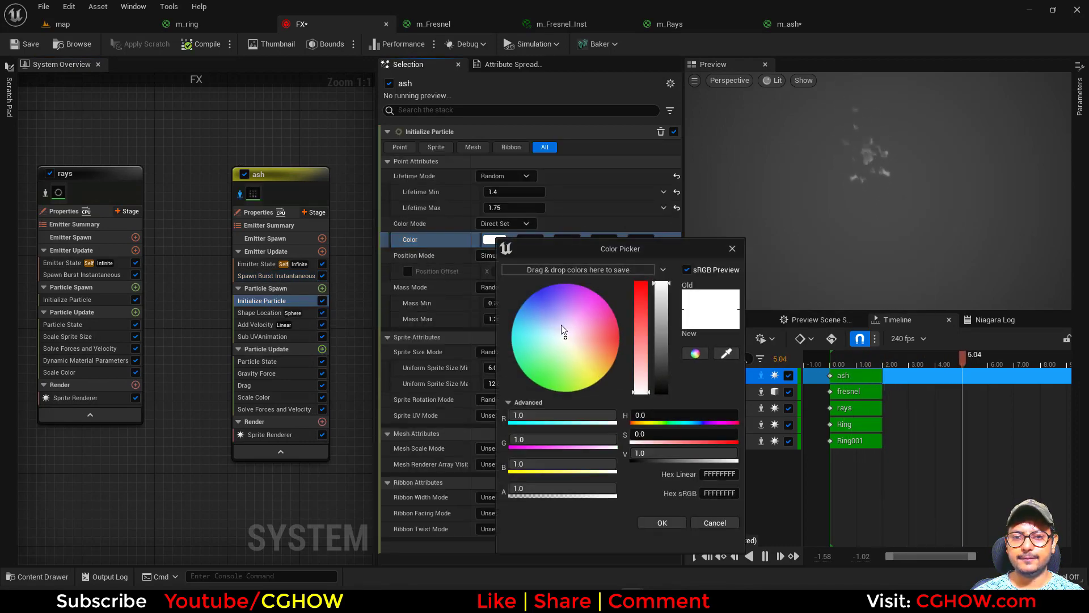
{"action": "left_click", "coordinate": [617, 355]}
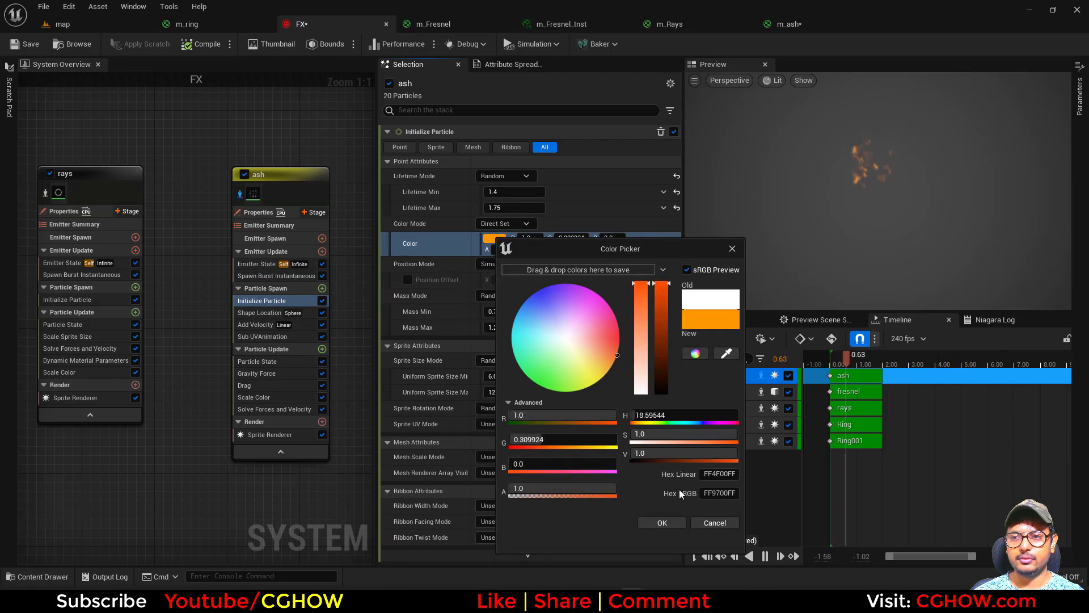
{"action": "left_click", "coordinate": [662, 523]}
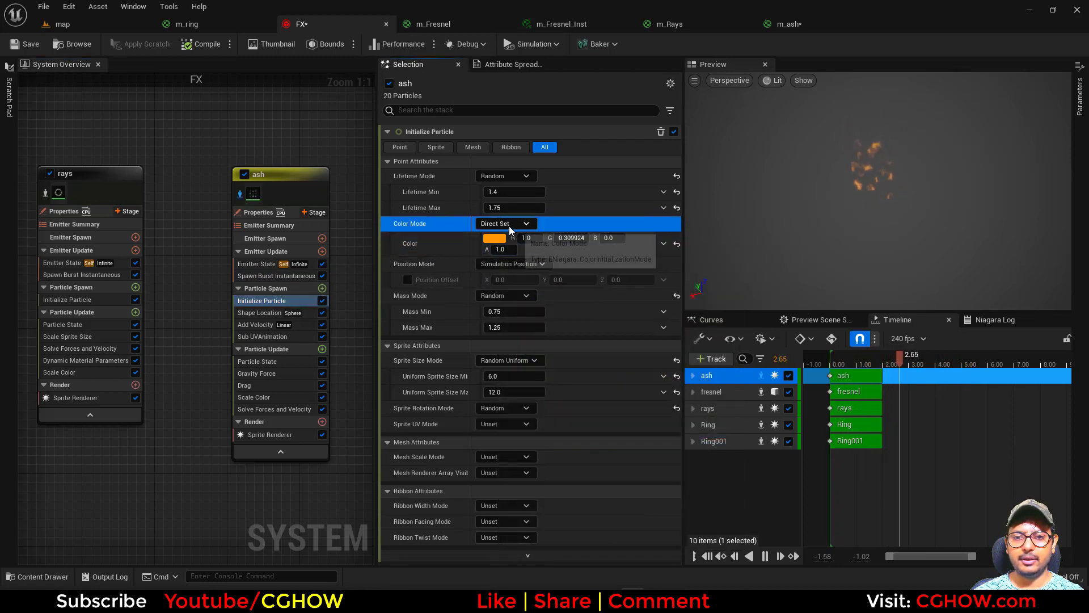
Change the Color Mode to Random Hue/Saturation/Value, enable the saturation, value and alpha scale ranges, and set the alpha scale maximum to 5
{"action": "left_click", "coordinate": [509, 224]}
{"action": "left_click", "coordinate": [510, 280]}
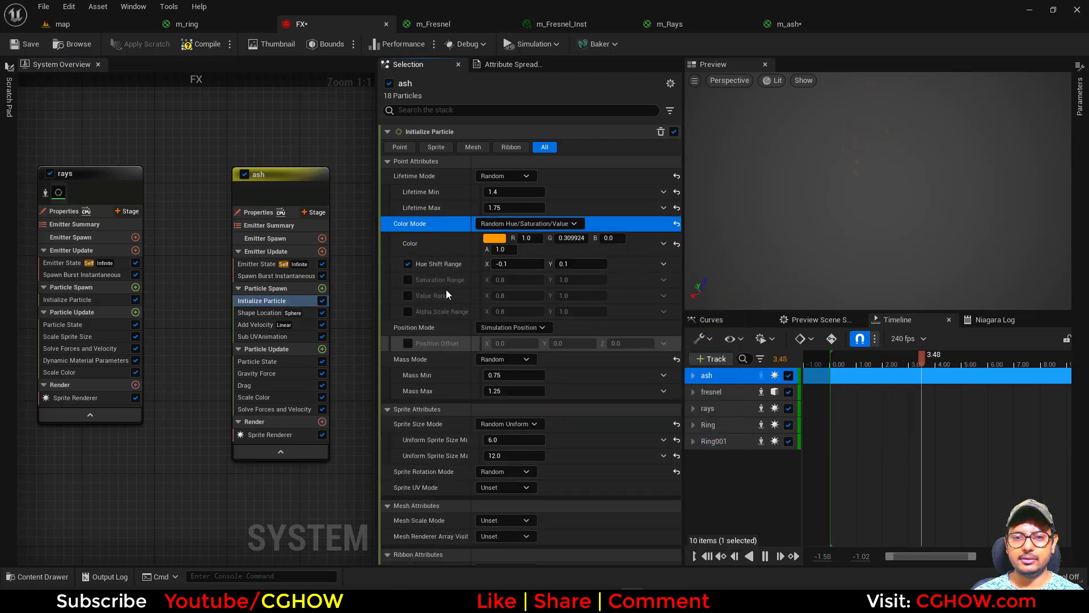
{"action": "left_click", "coordinate": [408, 296]}
{"action": "left_click", "coordinate": [407, 280]}
{"action": "left_click", "coordinate": [576, 312]}
{"action": "type", "text": "5"}
{"action": "key", "text": "Return"}
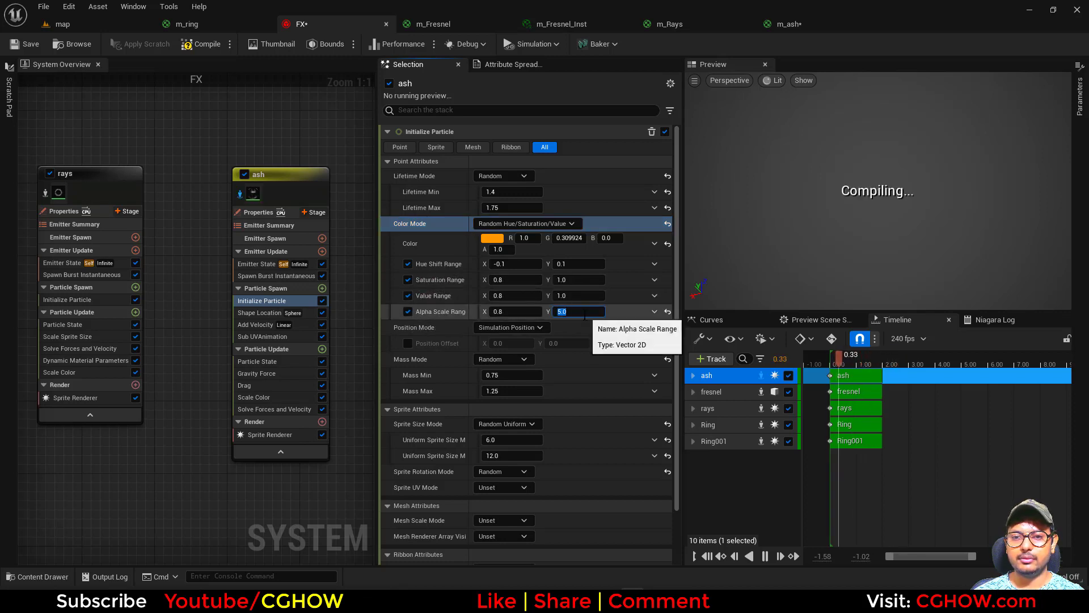
Set the Hue Shift Range to 0 and 0.01, and raise the Saturation Range maximum to 2
{"action": "left_click", "coordinate": [576, 263]}
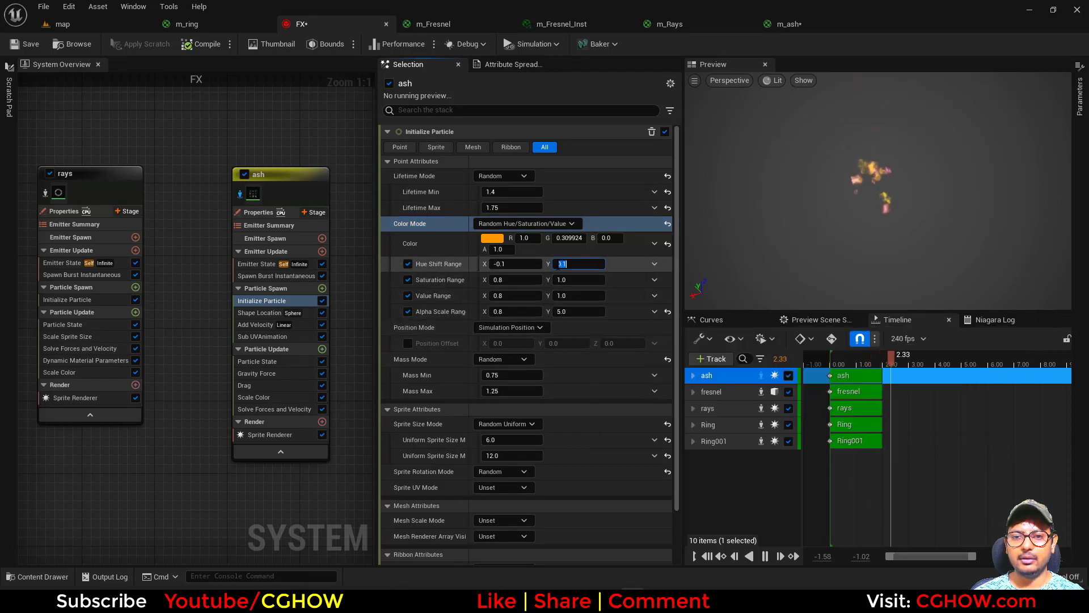
{"action": "type", "text": "0"}
{"action": "left_click", "coordinate": [516, 265]}
{"action": "type", "text": "0"}
{"action": "key", "text": "Return"}
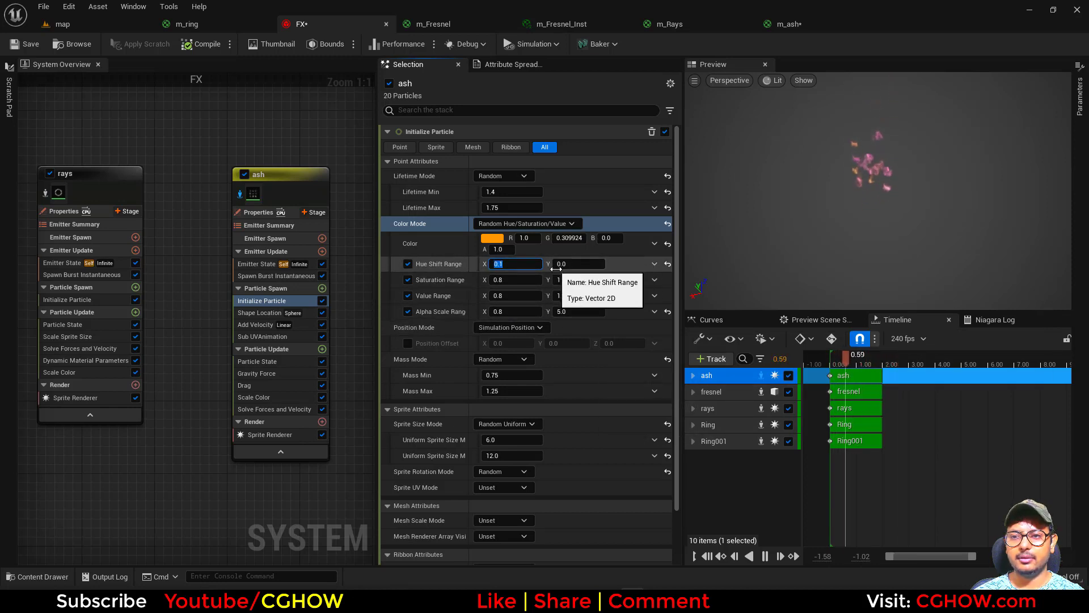
{"action": "type", "text": "0"}
{"action": "key", "text": "Return"}
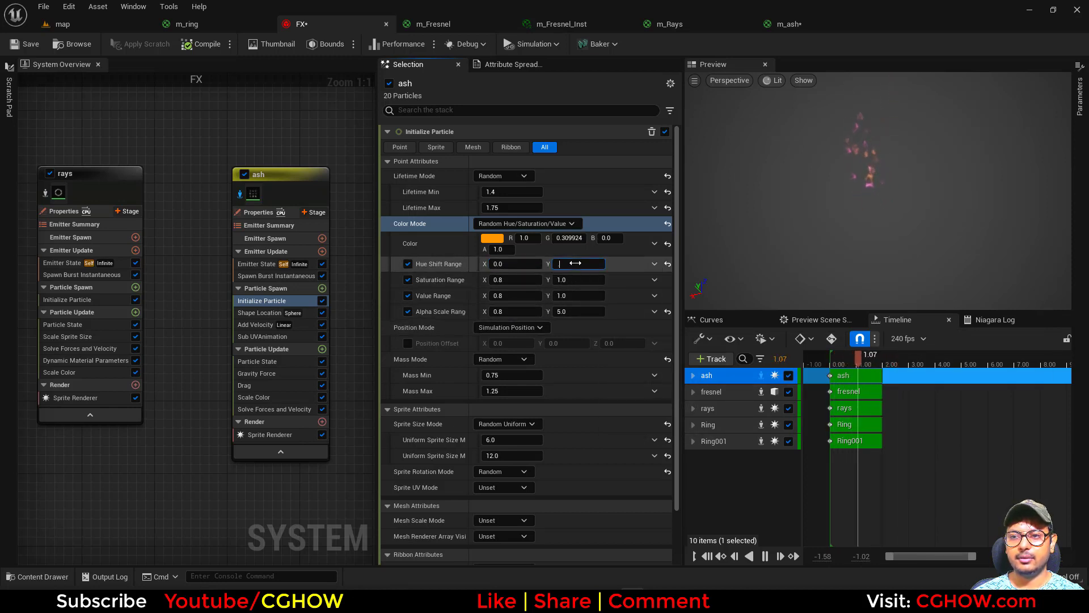
{"action": "left_click", "coordinate": [575, 280]}
{"action": "type", "text": "2"}
{"action": "key", "text": "Return"}
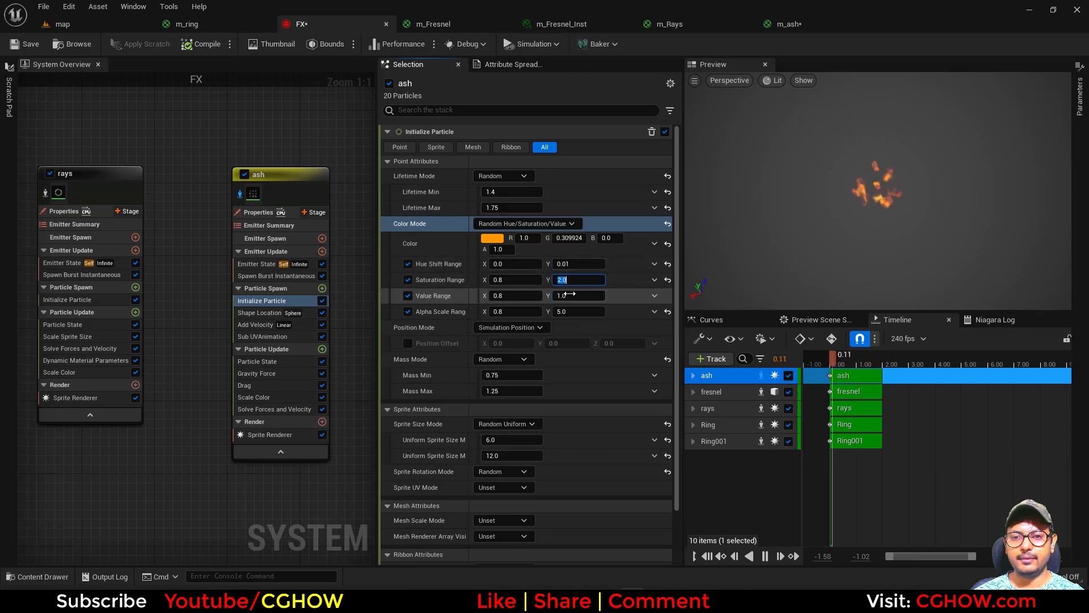
Add a Sprite Rotation Rate module to the ash emitter's Particle Update stage and drive its Rotation Rate with a Random Range Float
{"action": "left_click", "coordinate": [322, 349]}
{"action": "type", "text": "rate"}
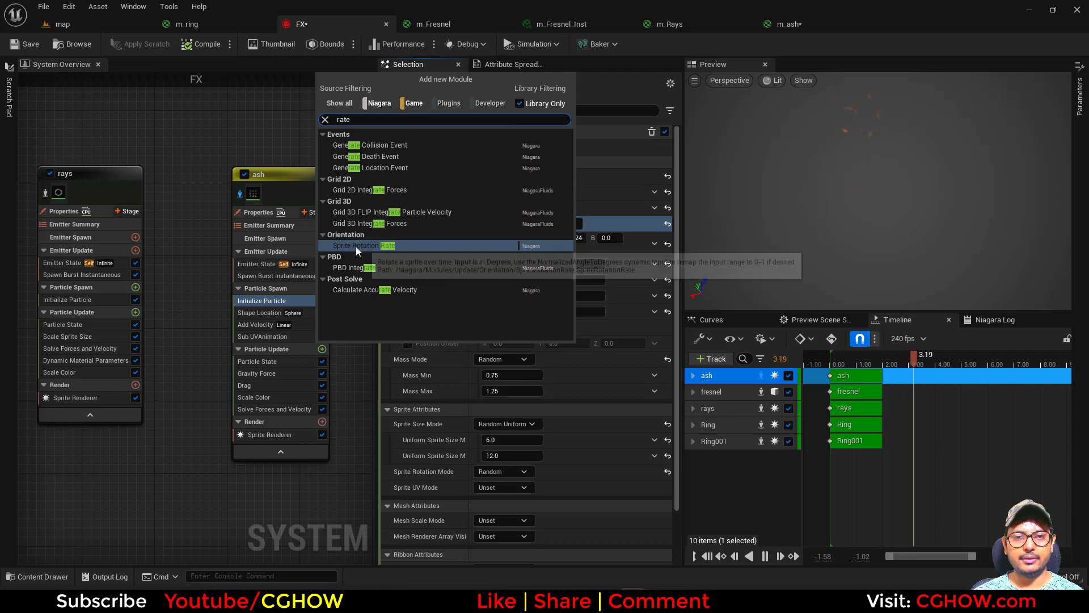
{"action": "left_click", "coordinate": [356, 247]}
{"action": "left_click", "coordinate": [662, 148]}
{"action": "type", "text": "u"}
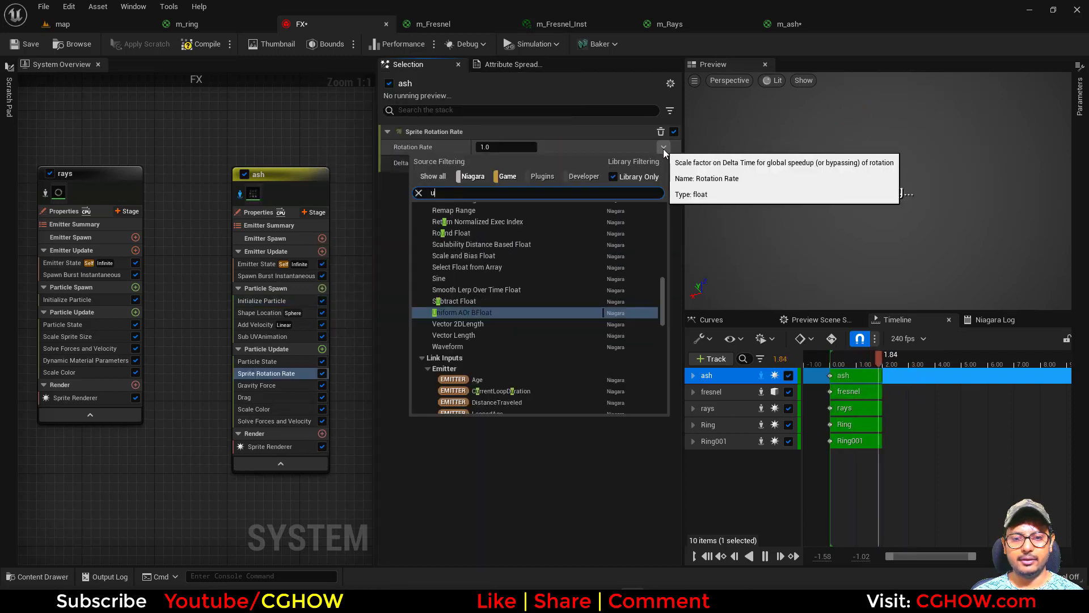
{"action": "type", "text": "ni"}
{"action": "left_click", "coordinate": [502, 222]}
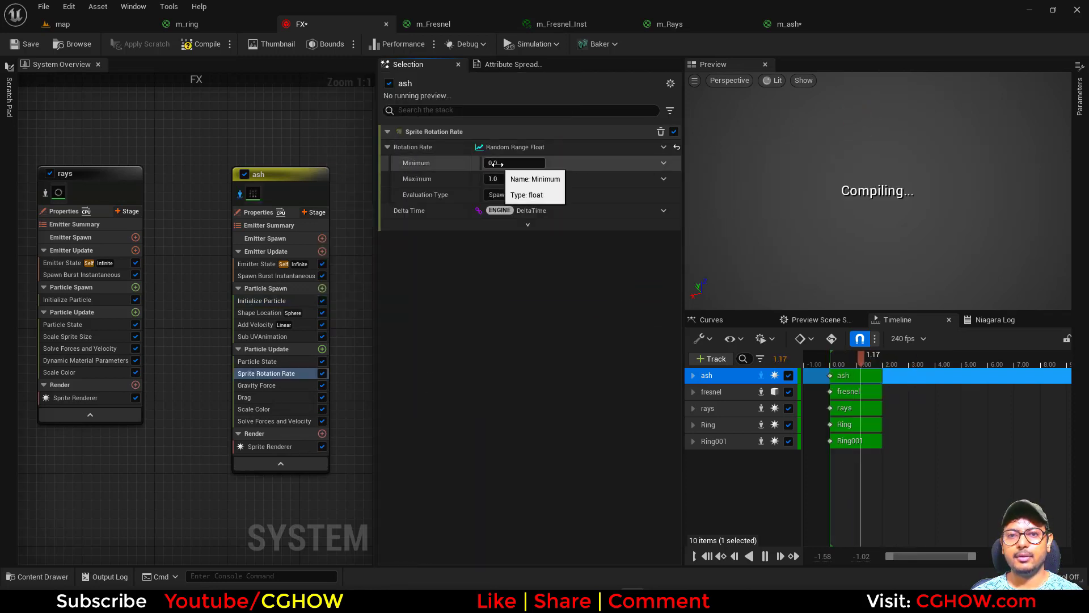
Set the sprite rotation rate's random range to a minimum of -200 and a maximum of 200
{"action": "left_click", "coordinate": [497, 164]}
{"action": "type", "text": "100"}
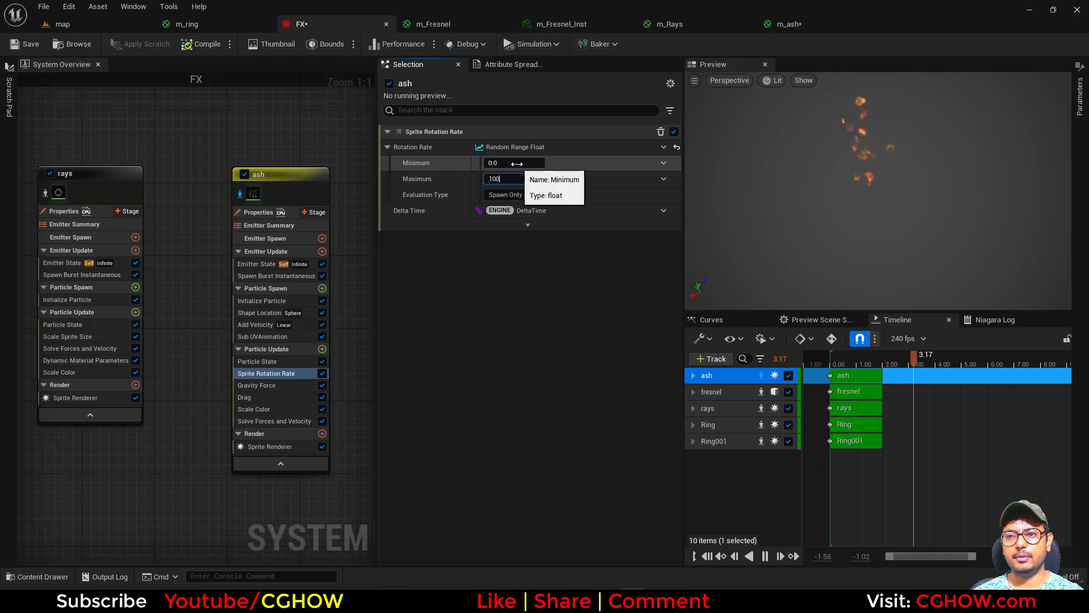
{"action": "left_click", "coordinate": [509, 163]}
{"action": "type", "text": "-"}
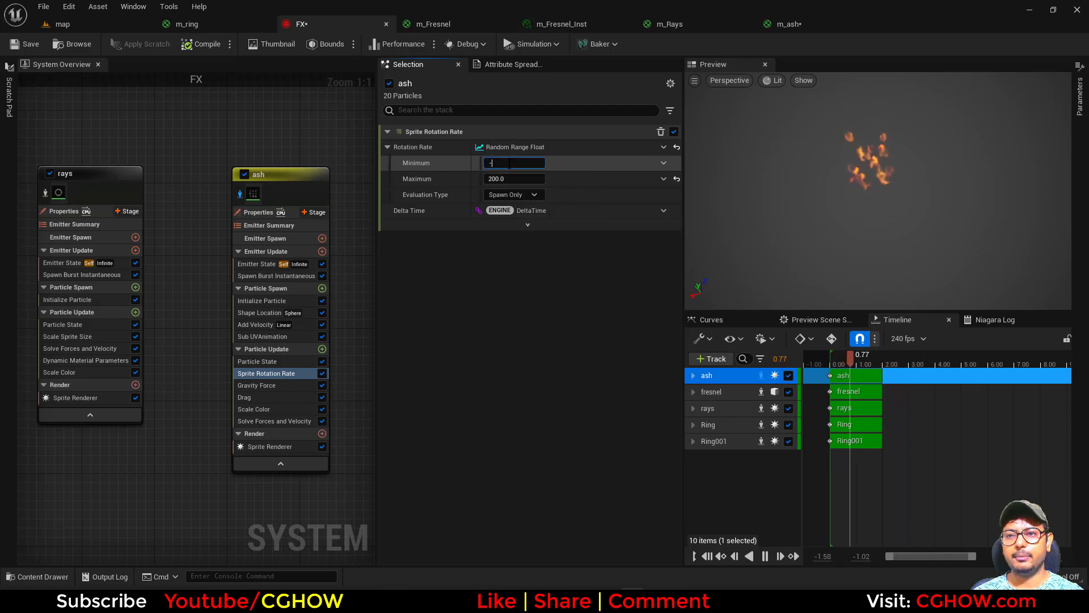
{"action": "type", "text": "200"}
{"action": "key", "text": "Return"}
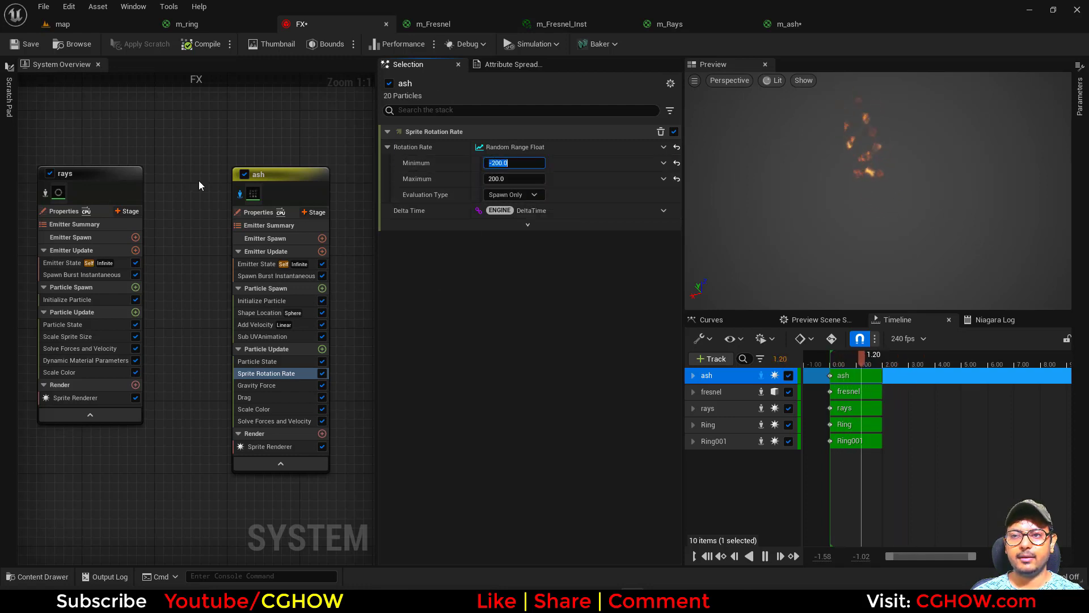
Add a Curl Noise Force module to the ash emitter's Particle Update stage with a noise strength of 200
{"action": "left_click", "coordinate": [321, 347]}
{"action": "type", "text": "cur"}
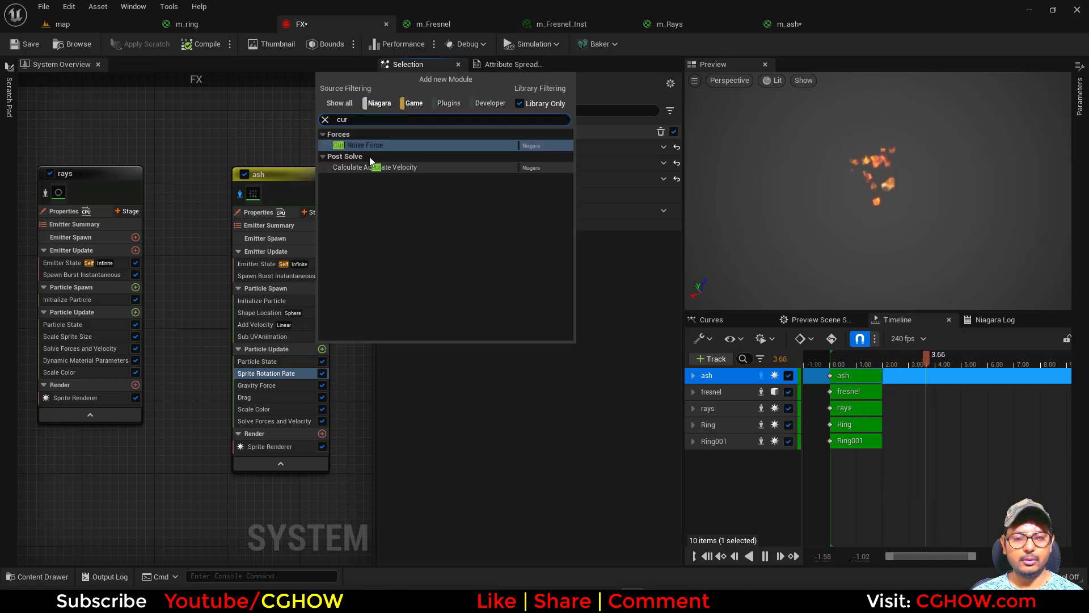
{"action": "left_click", "coordinate": [371, 146]}
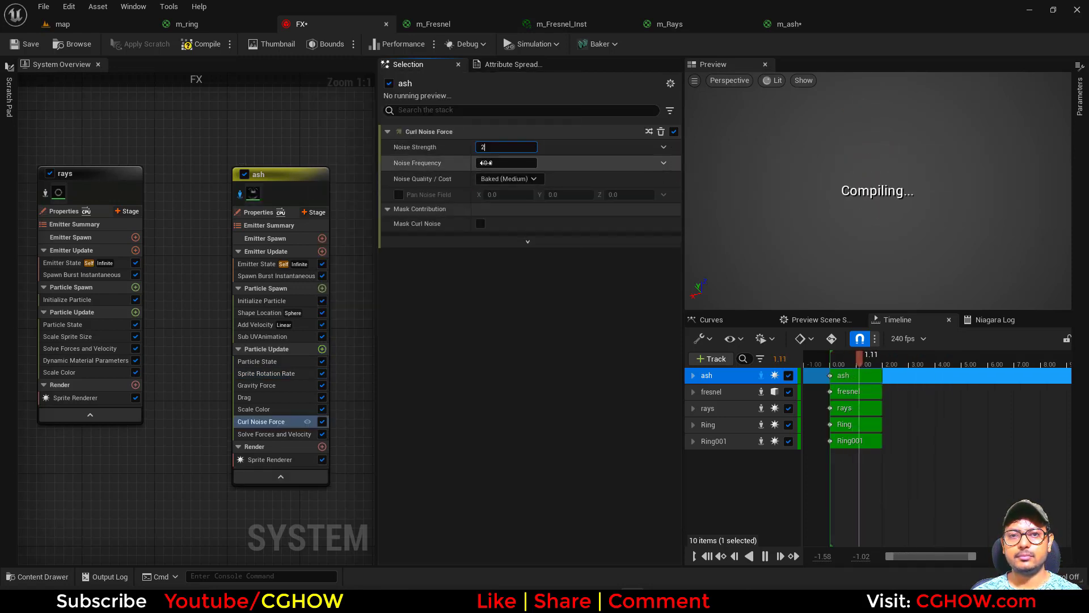
Enable the curl noise's Pan Noise Field and set it to X 0.2, Y 0.5 and Z 1
{"action": "left_click", "coordinate": [614, 197]}
{"action": "type", "text": "1"}
{"action": "left_click", "coordinate": [567, 196]}
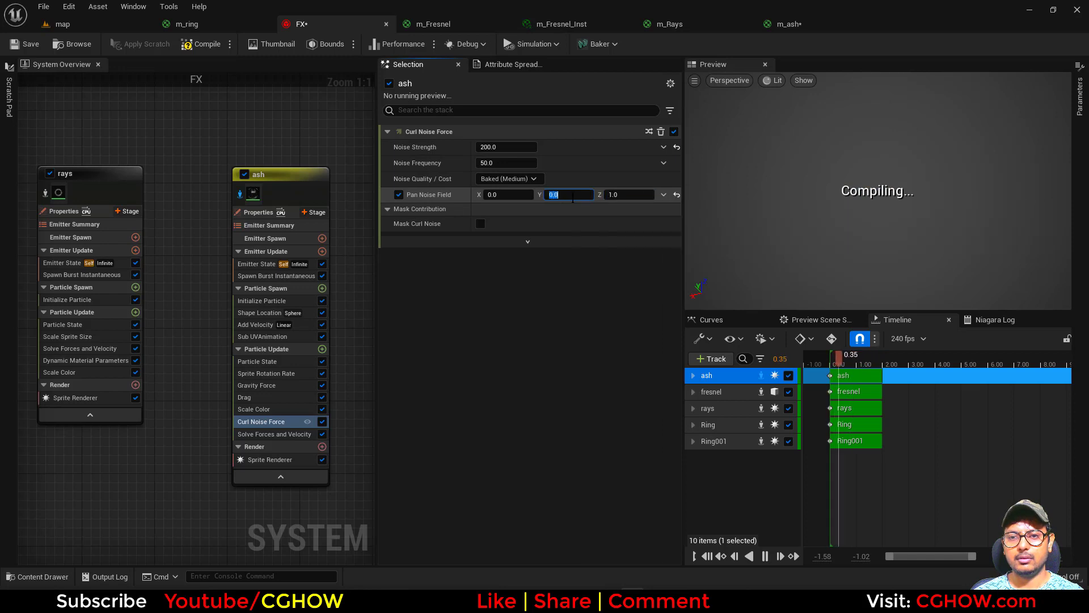
{"action": "type", "text": ".5"}
{"action": "key", "text": "Return"}
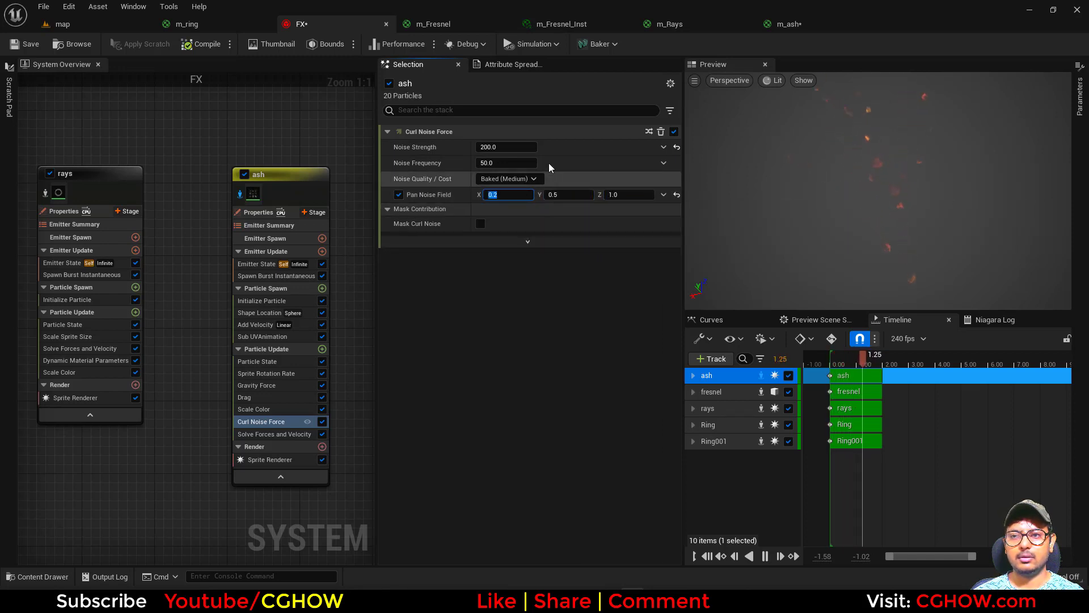
Reduce the curl noise strength to about 83.6 and save the FX system
{"action": "mouse_move", "coordinate": [508, 147]}
{"action": "left_mouse_down"}
{"action": "mouse_move", "coordinate": [488, 147]}
{"action": "mouse_move", "coordinate": [502, 147]}
{"action": "left_mouse_up"}
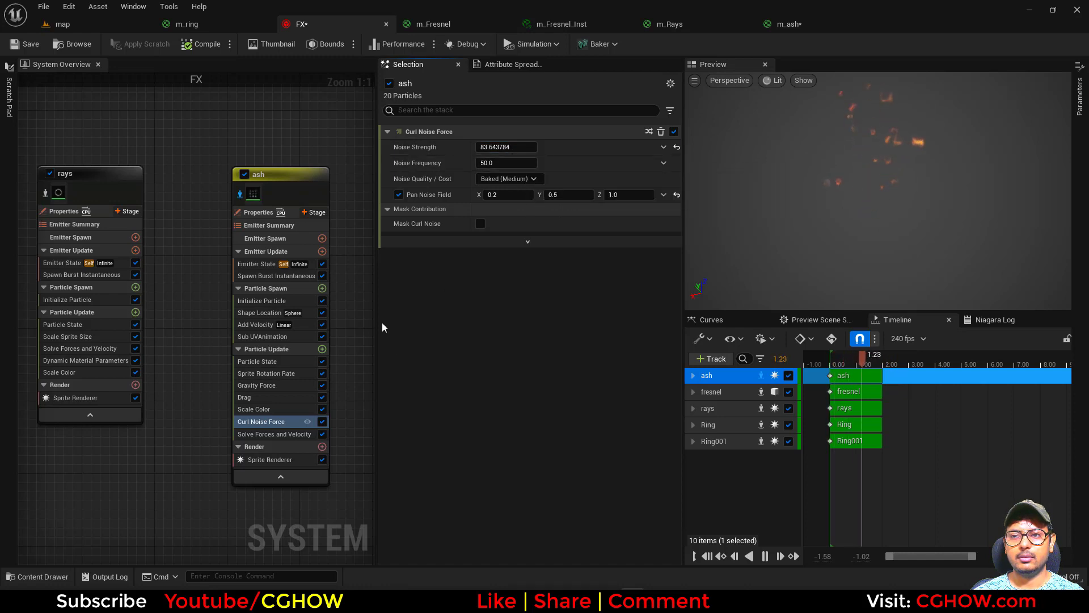
{"action": "left_click", "coordinate": [29, 47]}
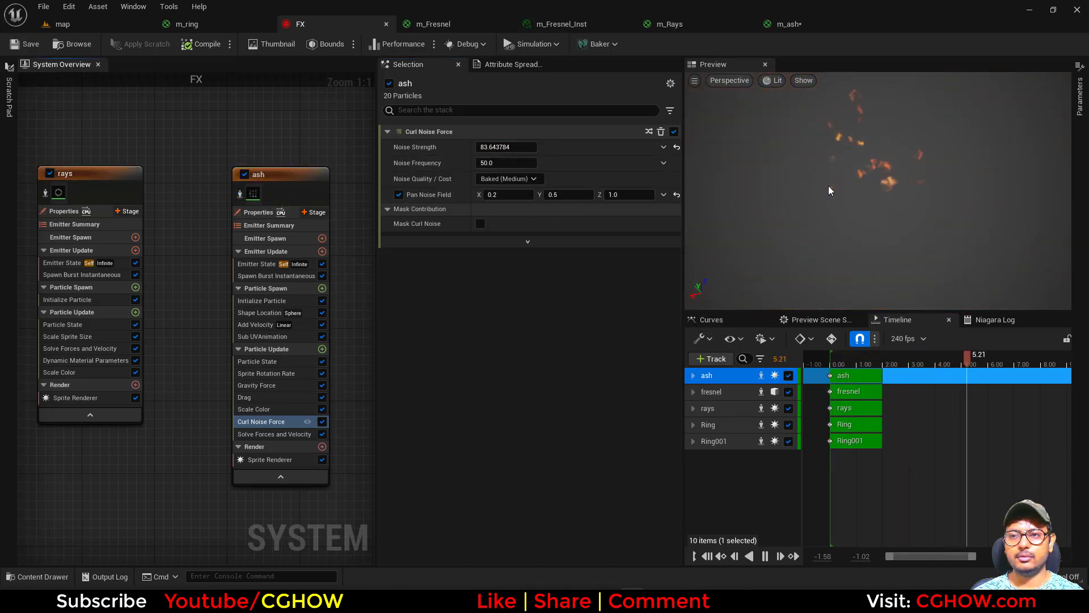
Set the Sphere Radius of the ash emitter's Shape Location module to 100
{"action": "left_click", "coordinate": [261, 313]}
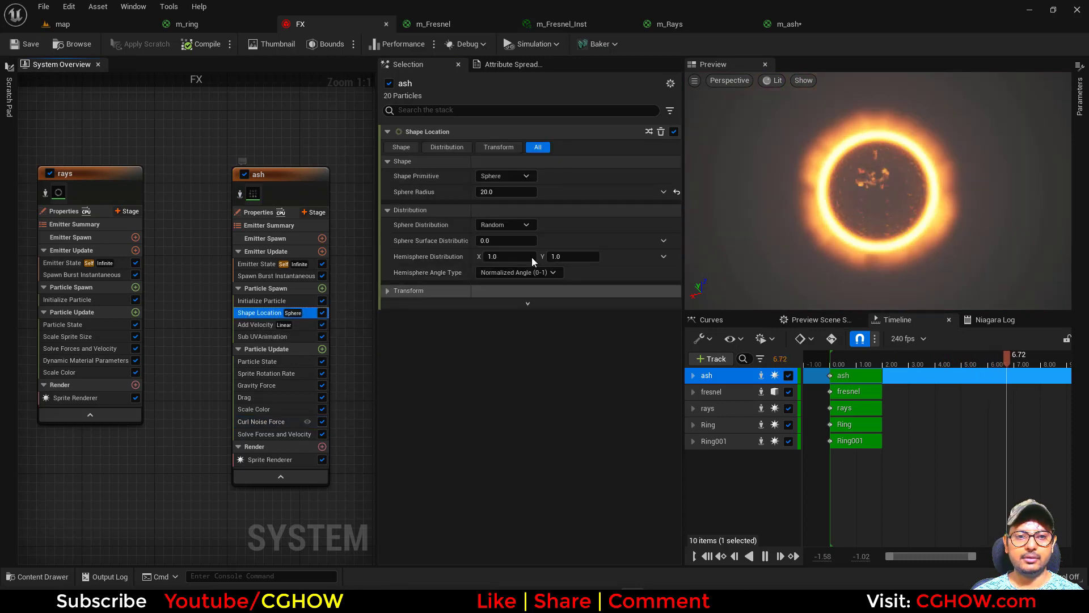
{"action": "left_click", "coordinate": [507, 192]}
{"action": "type", "text": "100"}
{"action": "key", "text": "Return"}
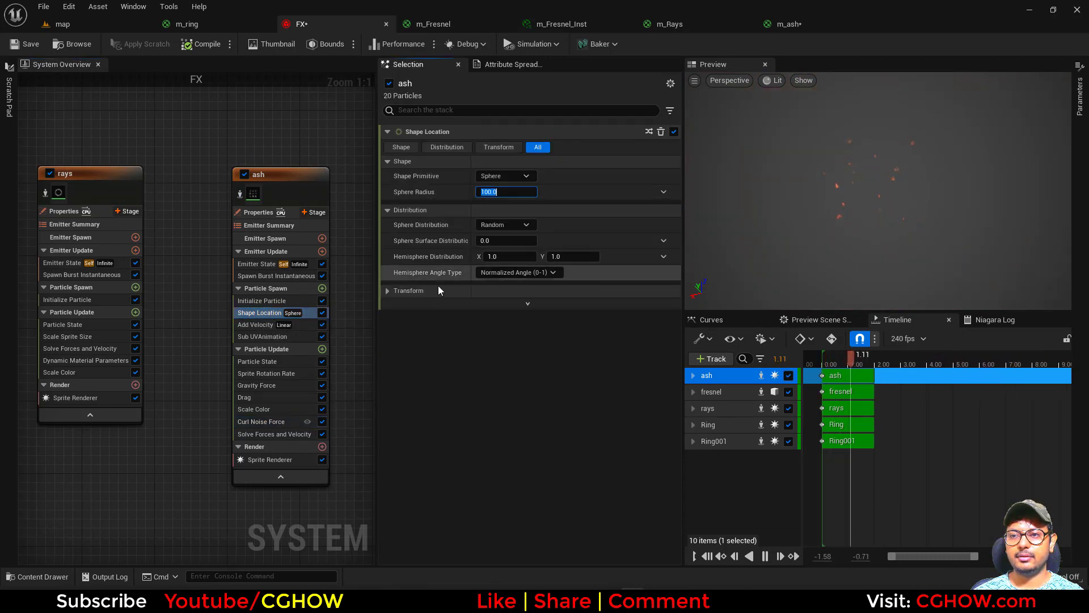
Set the ash particles' Mass Mode to Unset / (Mass of 1) and open the maximum uniform sprite size for editing
{"action": "left_click", "coordinate": [267, 300]}
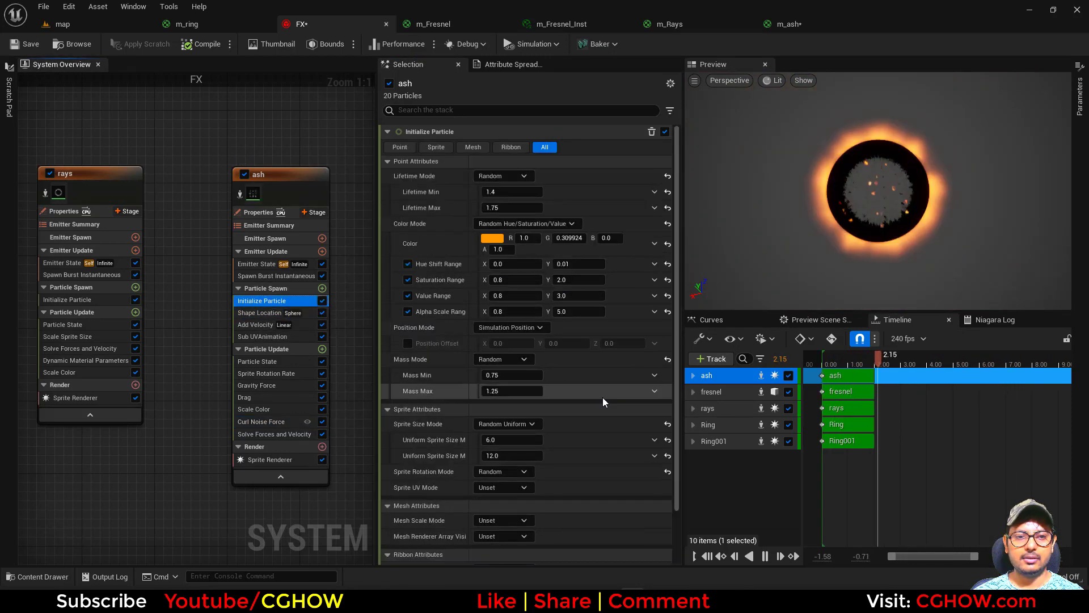
{"action": "left_click", "coordinate": [503, 361]}
{"action": "left_click", "coordinate": [499, 376]}
{"action": "left_click", "coordinate": [505, 427]}
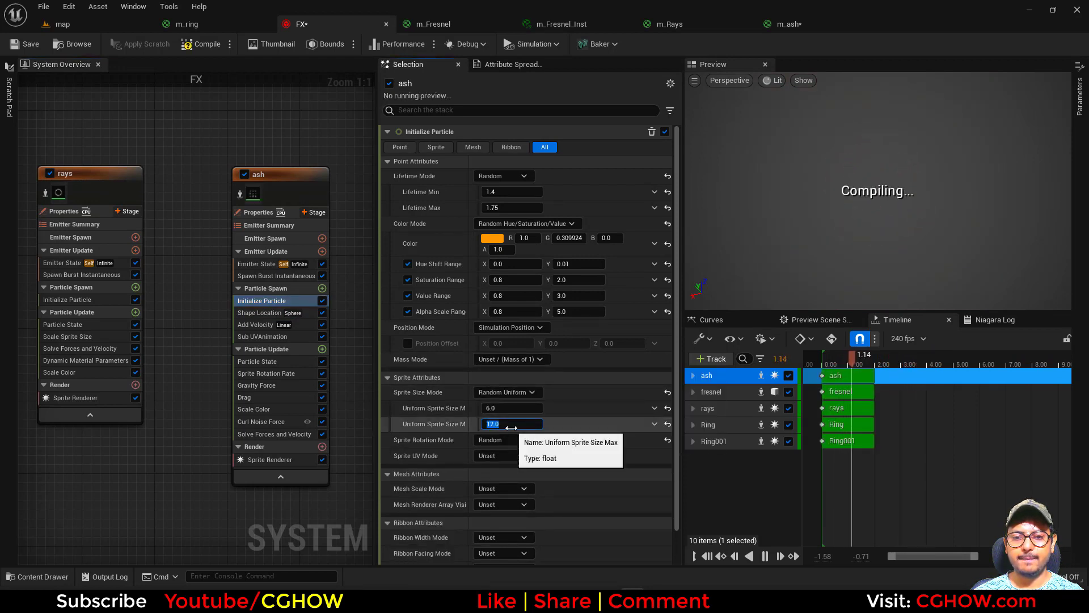